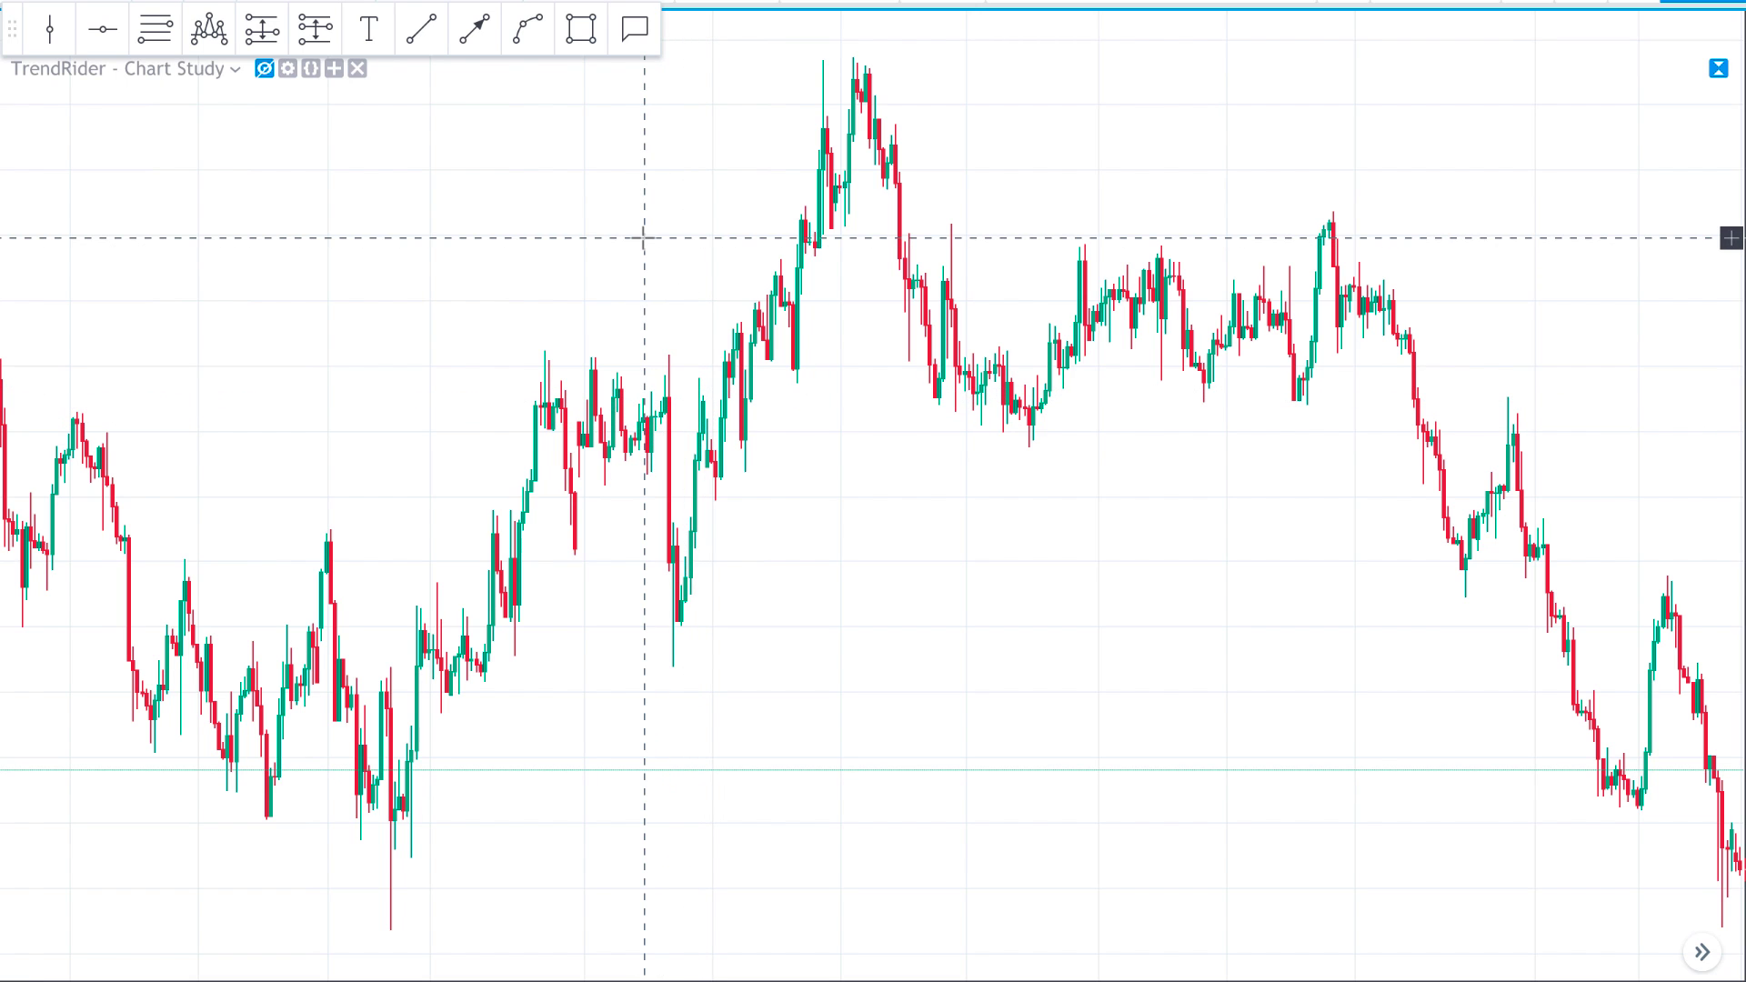
- Zoom and pan the EURCAD chart so the peak high and the earlier lows fill the view
{"action": "scroll", "coordinate": [576, 678], "scroll_direction": "up", "scroll_amount": 1}
{"action": "right_click", "coordinate": [536, 706]}
{"action": "left_click", "coordinate": [352, 667]}
{"action": "left_click_drag", "start_coordinate": [351, 666], "coordinate": [881, 679]}
{"action": "scroll", "coordinate": [857, 679], "scroll_direction": "up", "scroll_amount": 2}
{"action": "scroll", "coordinate": [975, 670], "scroll_direction": "down", "scroll_amount": 2}
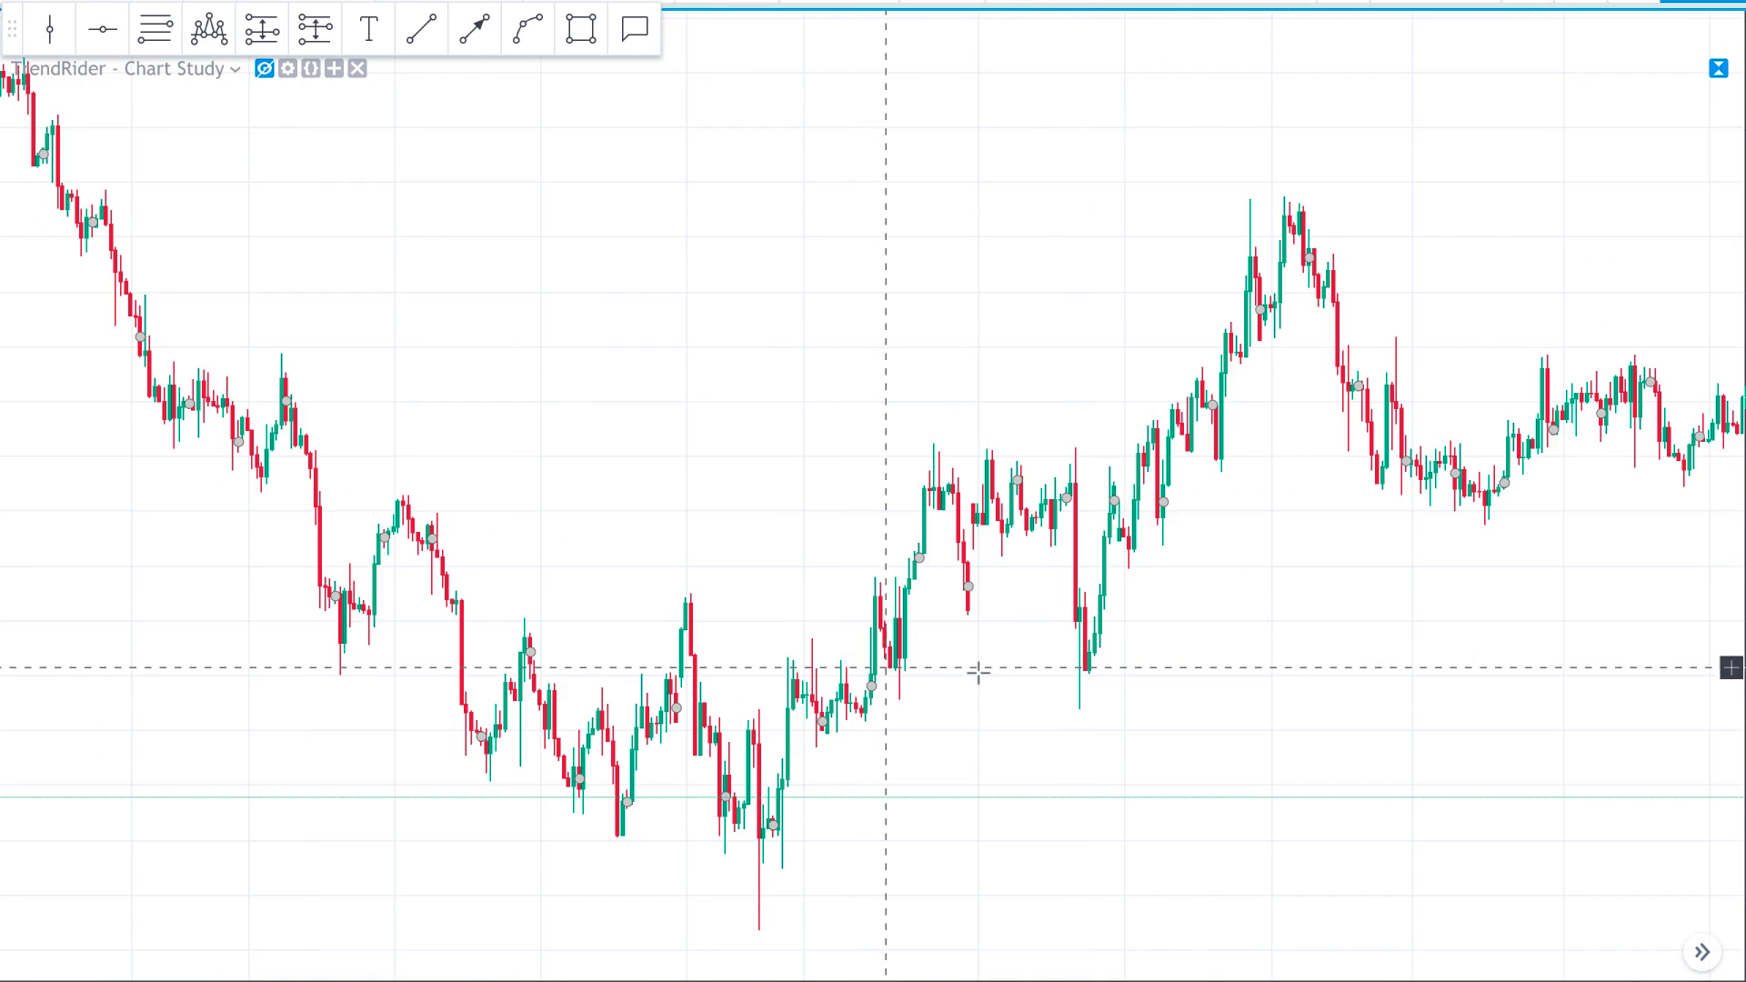
{"action": "left_click_drag", "start_coordinate": [1191, 748], "coordinate": [958, 753]}
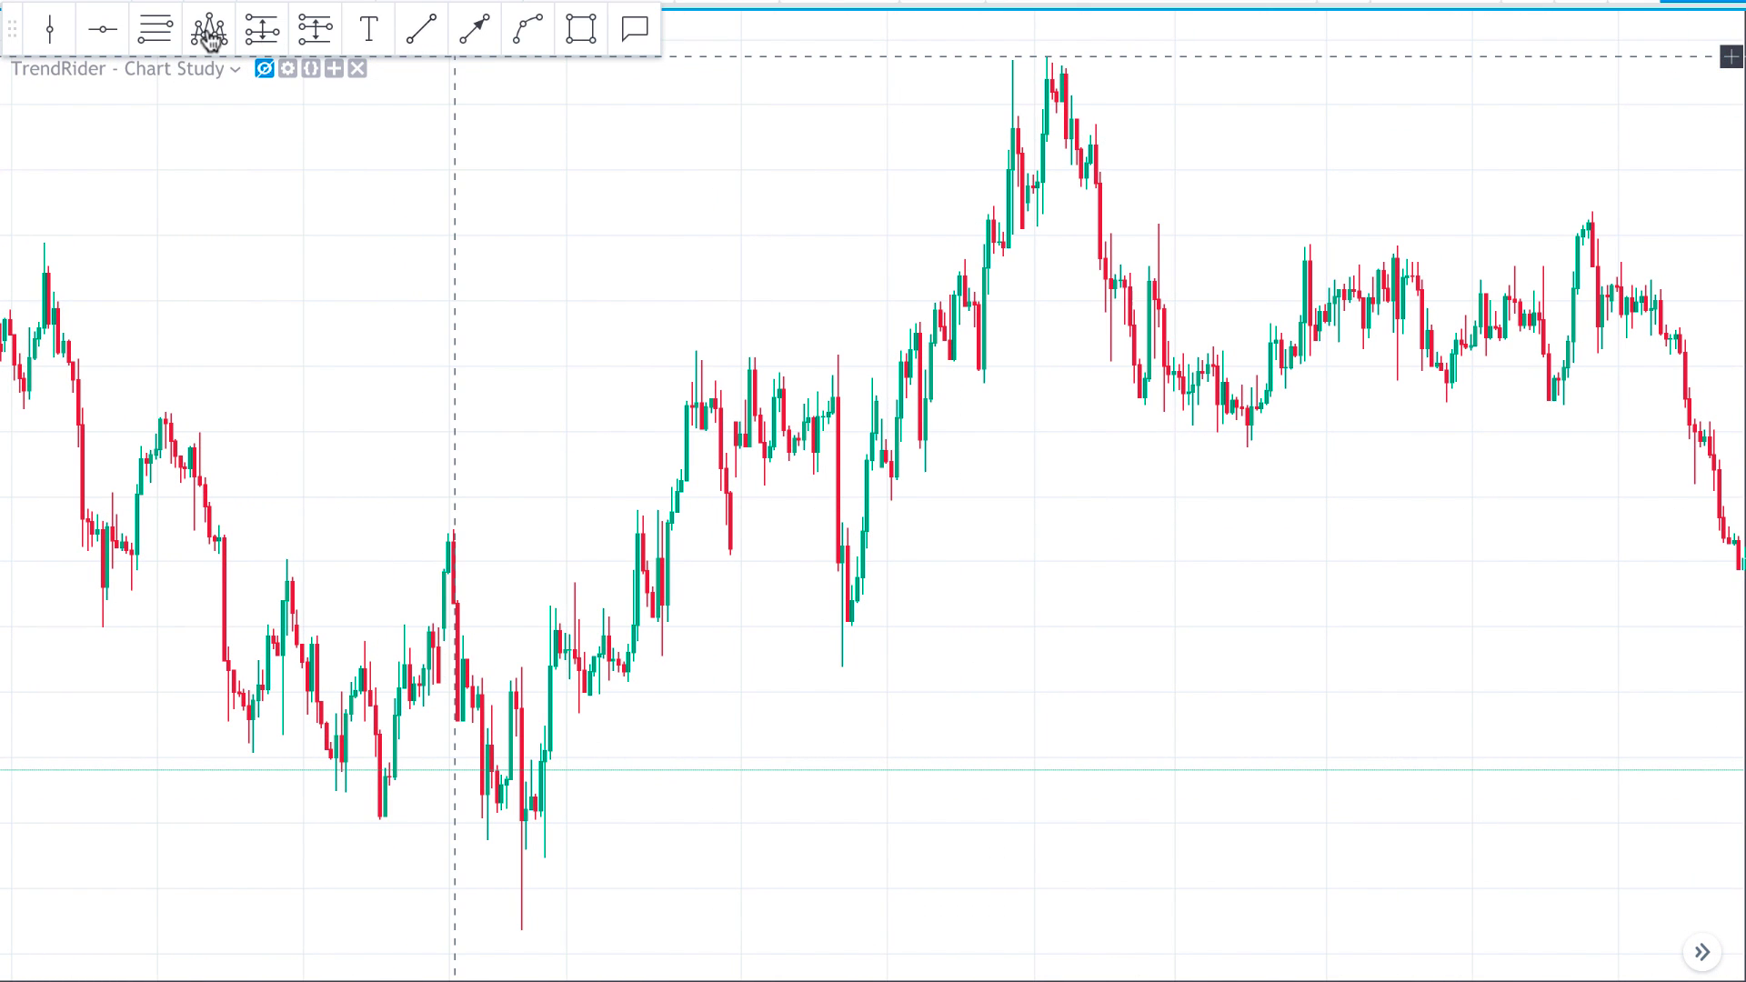
- Draw two black horizontal lines at the lowest low, raising the second one slightly
{"action": "left_click", "coordinate": [105, 41]}
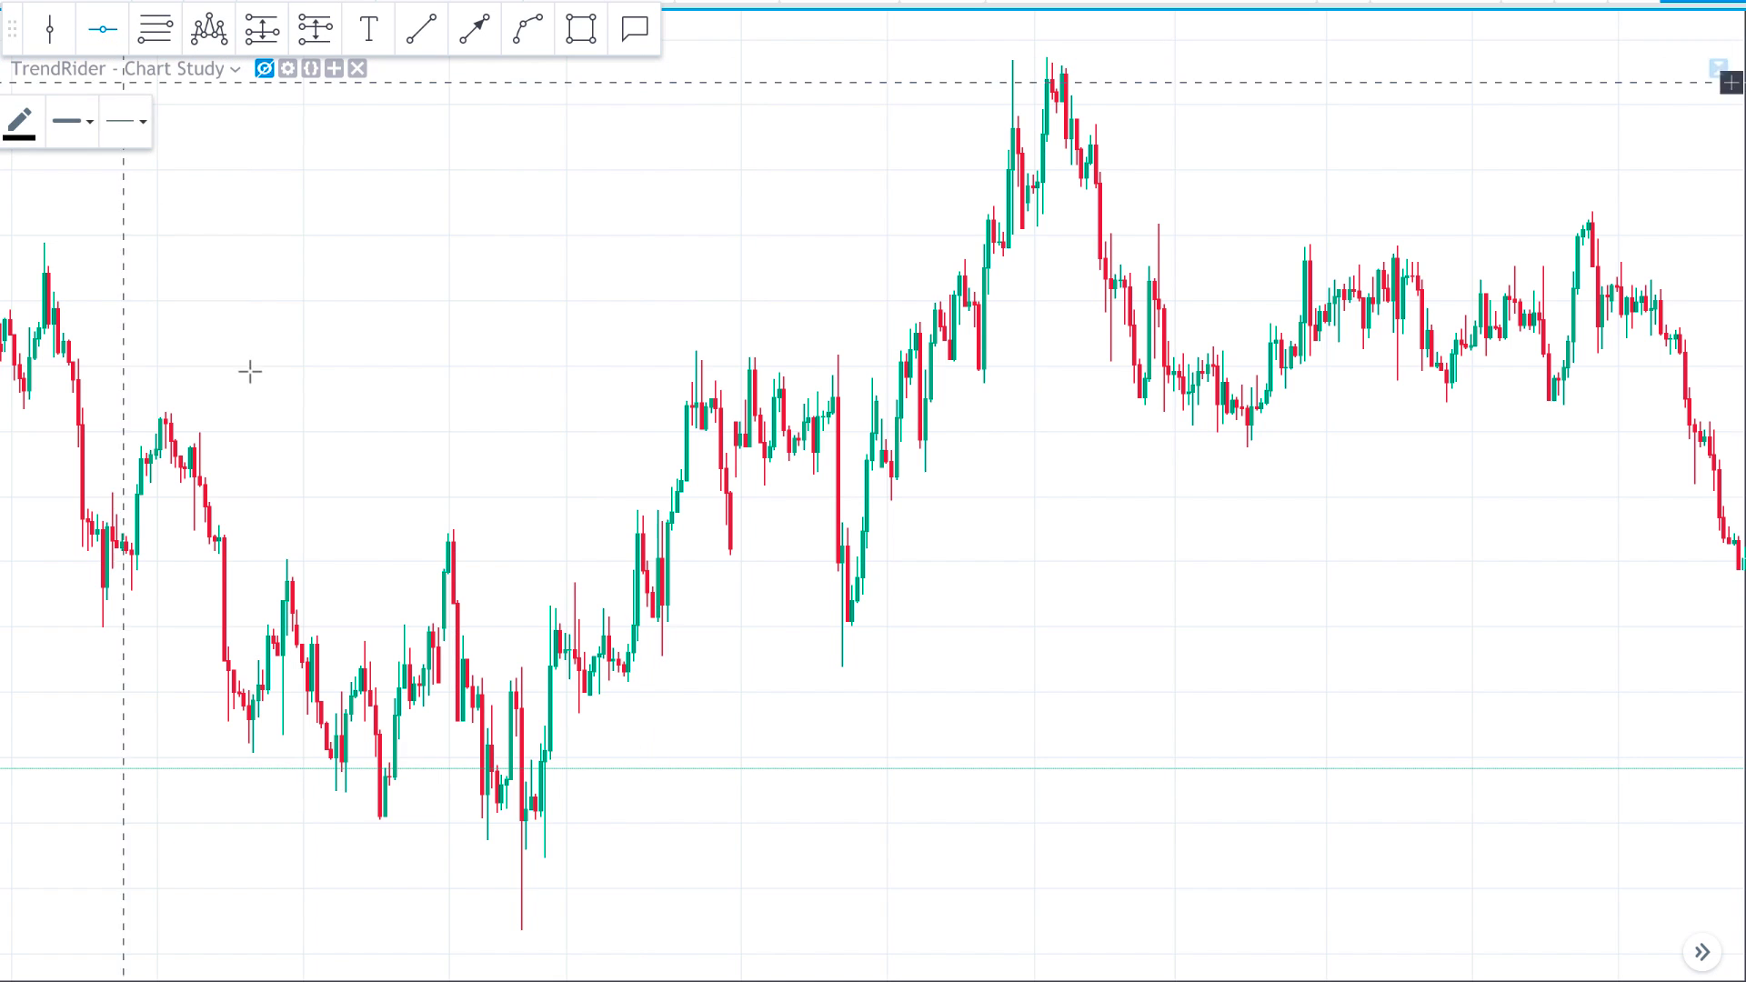
{"action": "left_click", "coordinate": [557, 930]}
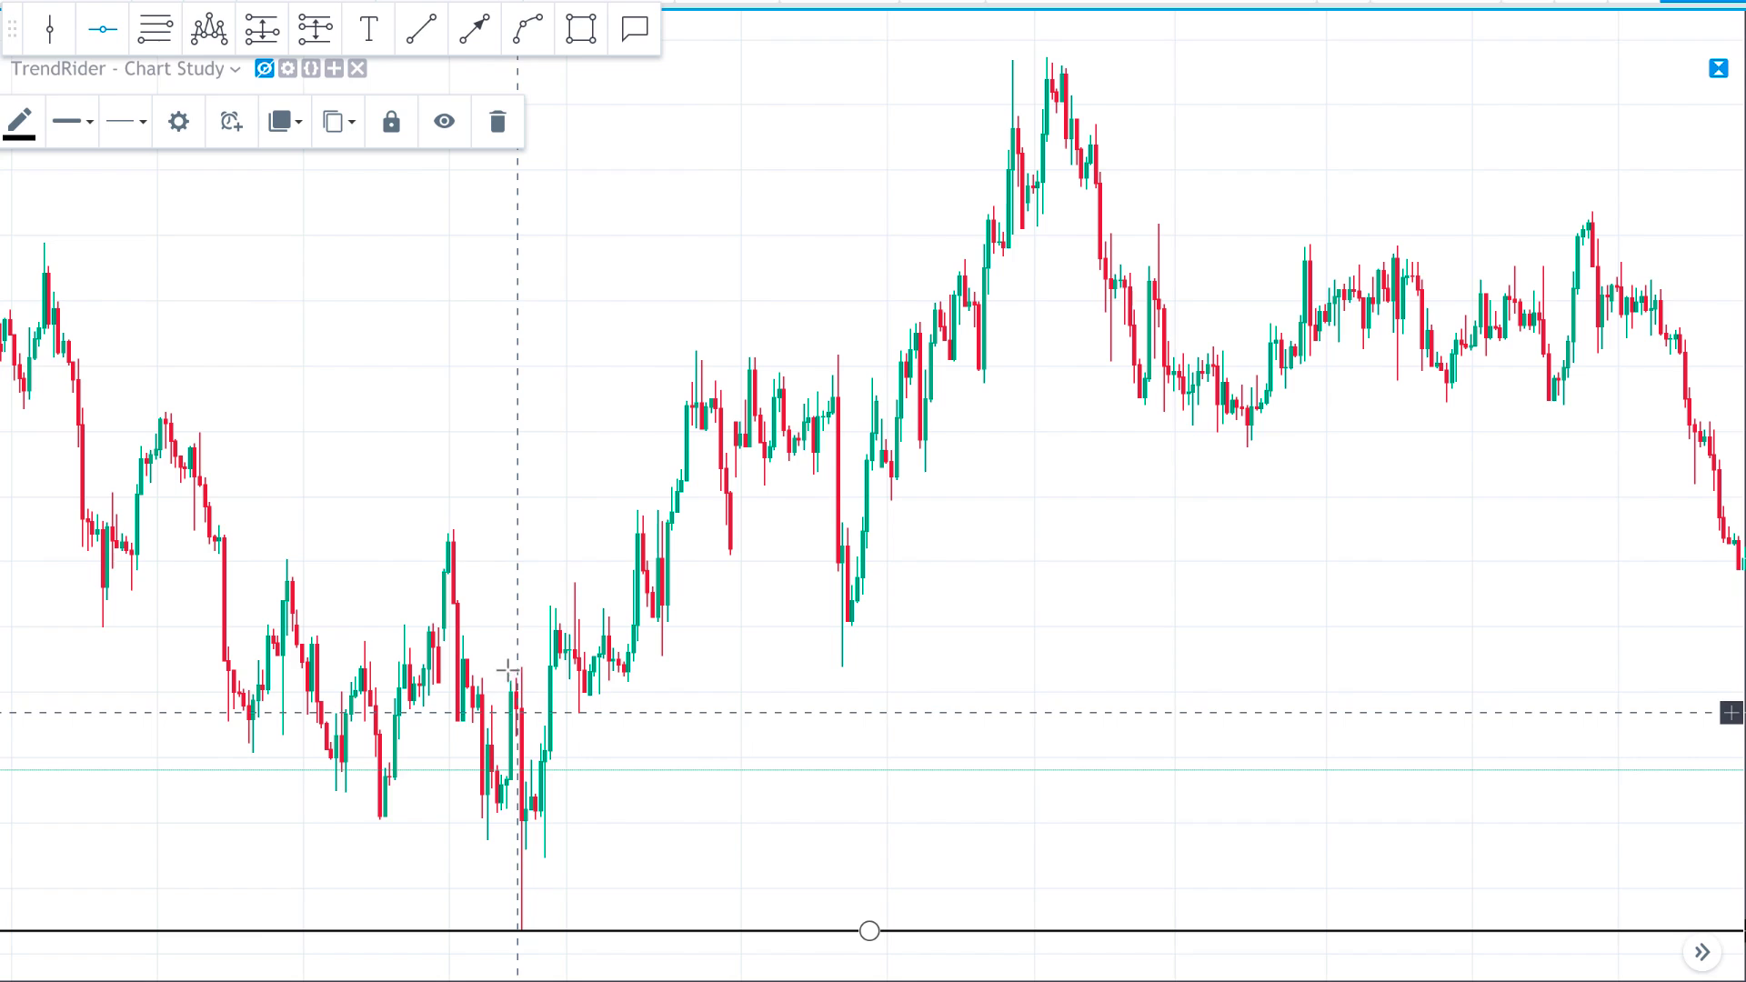
{"action": "scroll", "coordinate": [252, 527], "scroll_direction": "down", "scroll_amount": 2}
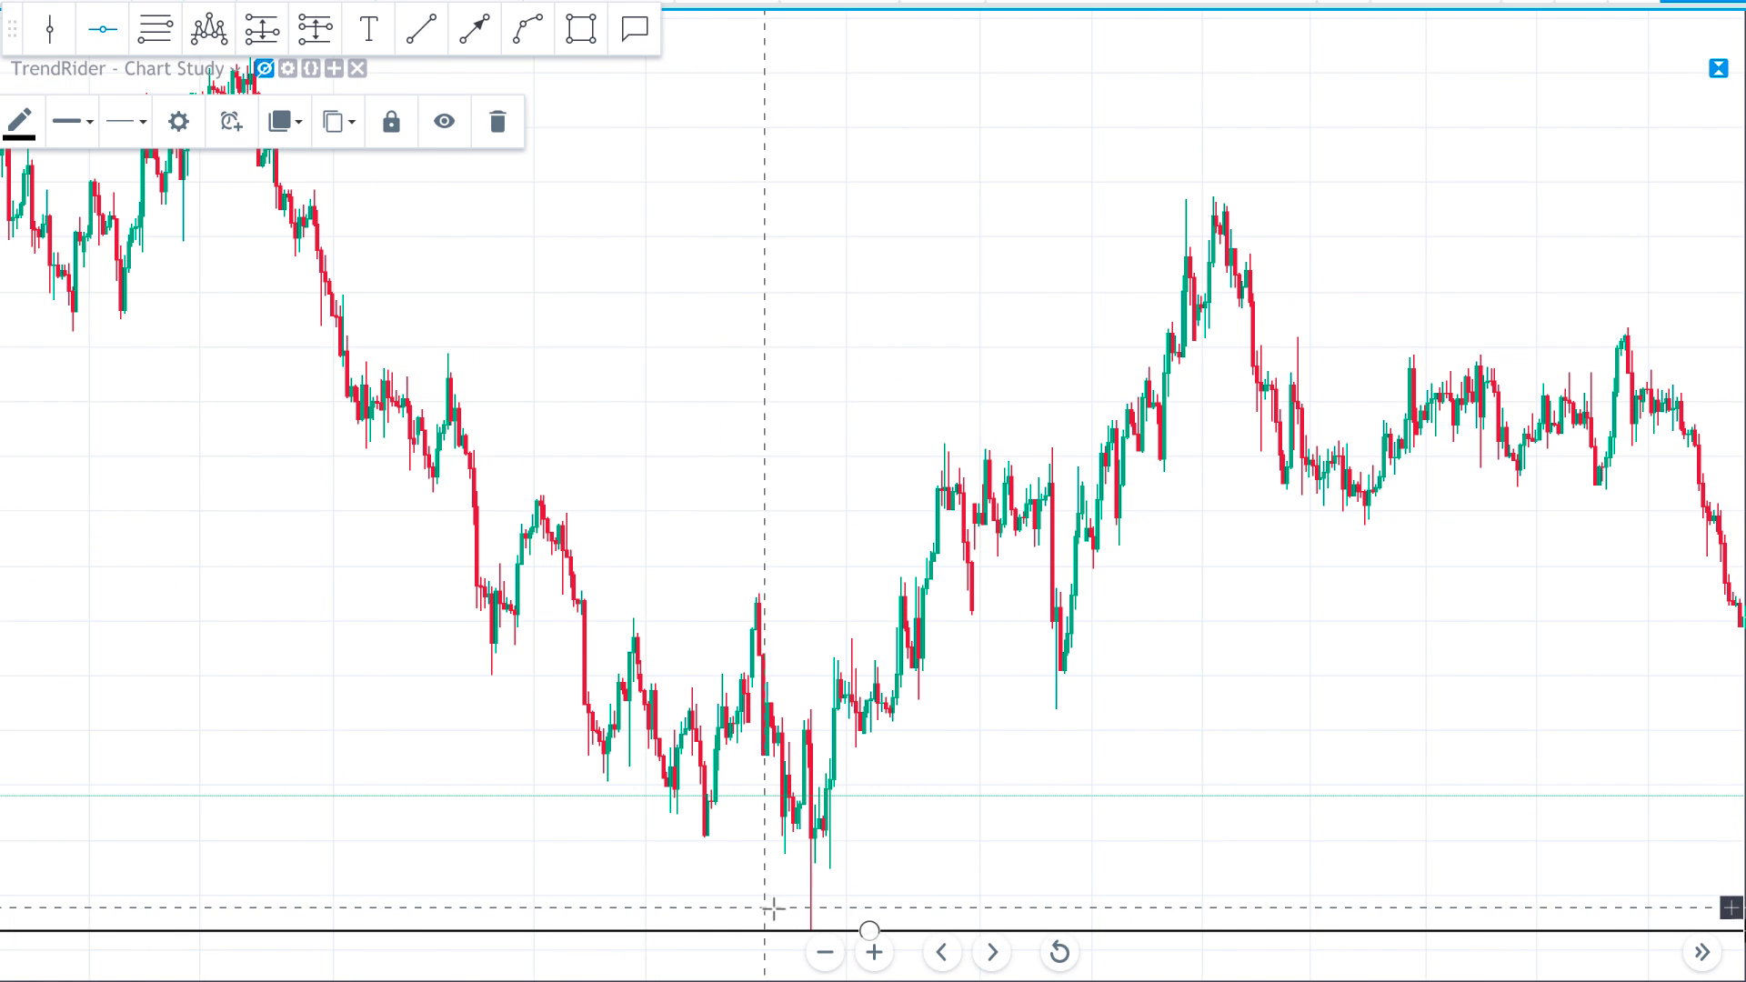
{"action": "left_click", "coordinate": [819, 909]}
{"action": "left_click_drag", "start_coordinate": [870, 909], "coordinate": [870, 896]}
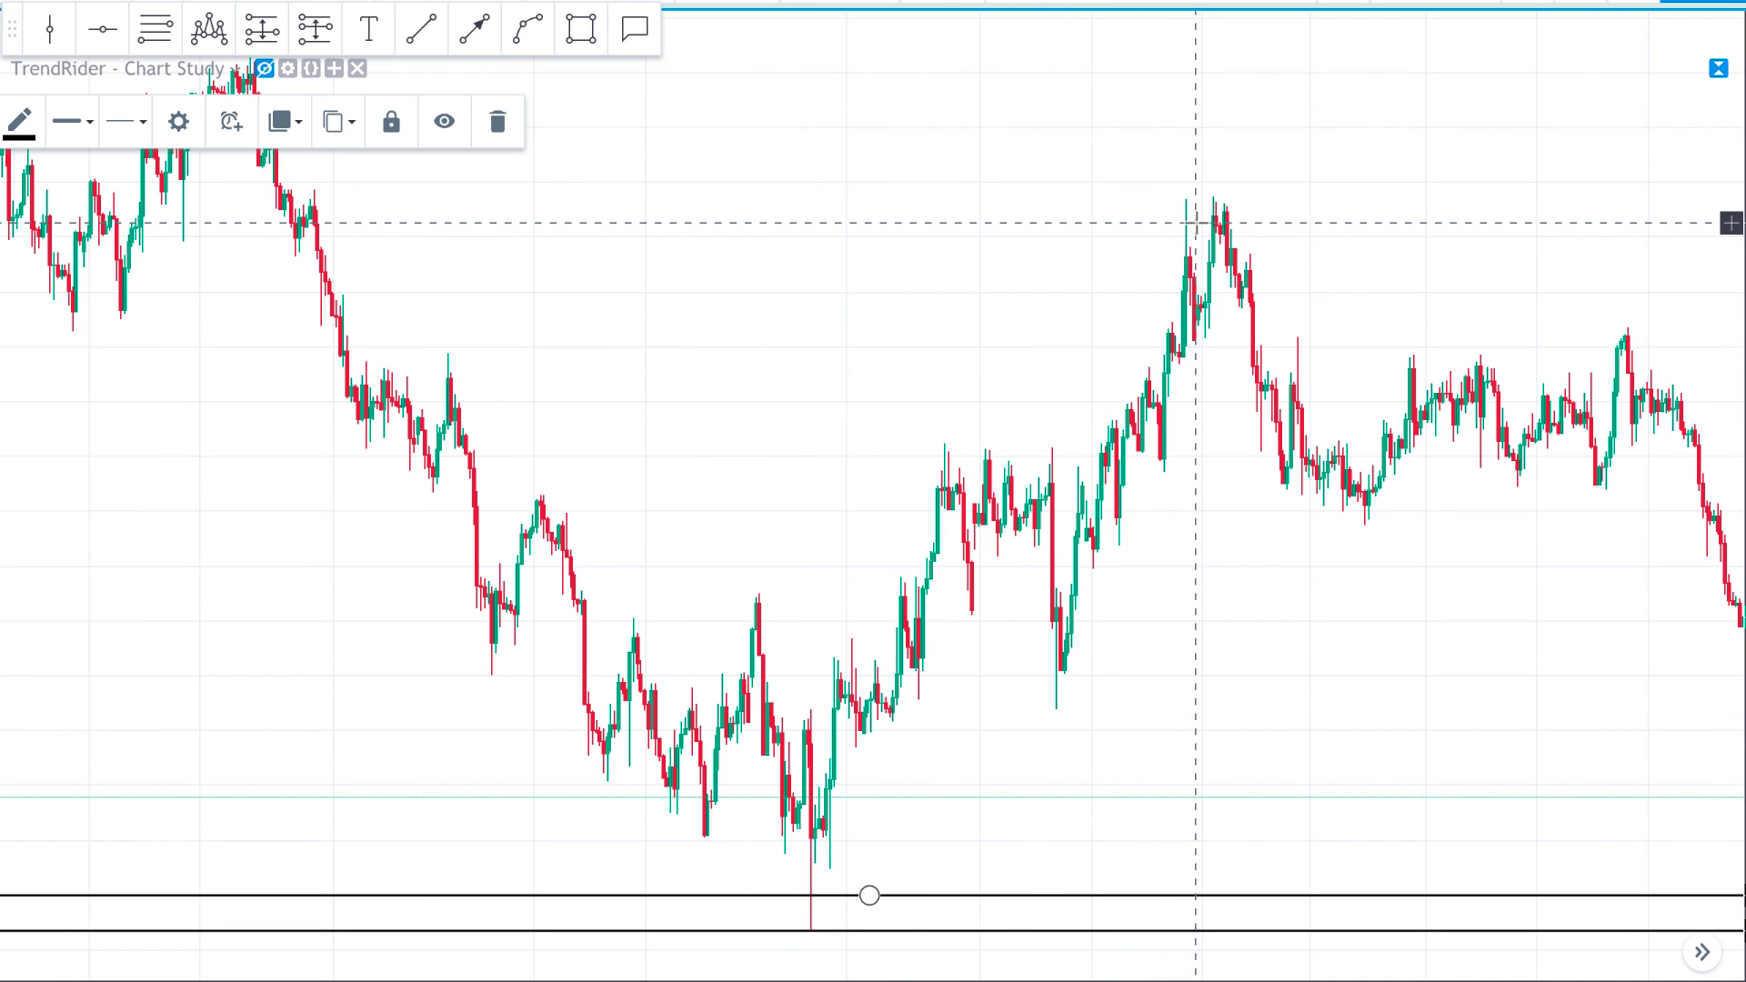
{"action": "scroll", "coordinate": [1123, 715], "scroll_direction": "down", "scroll_amount": 1}
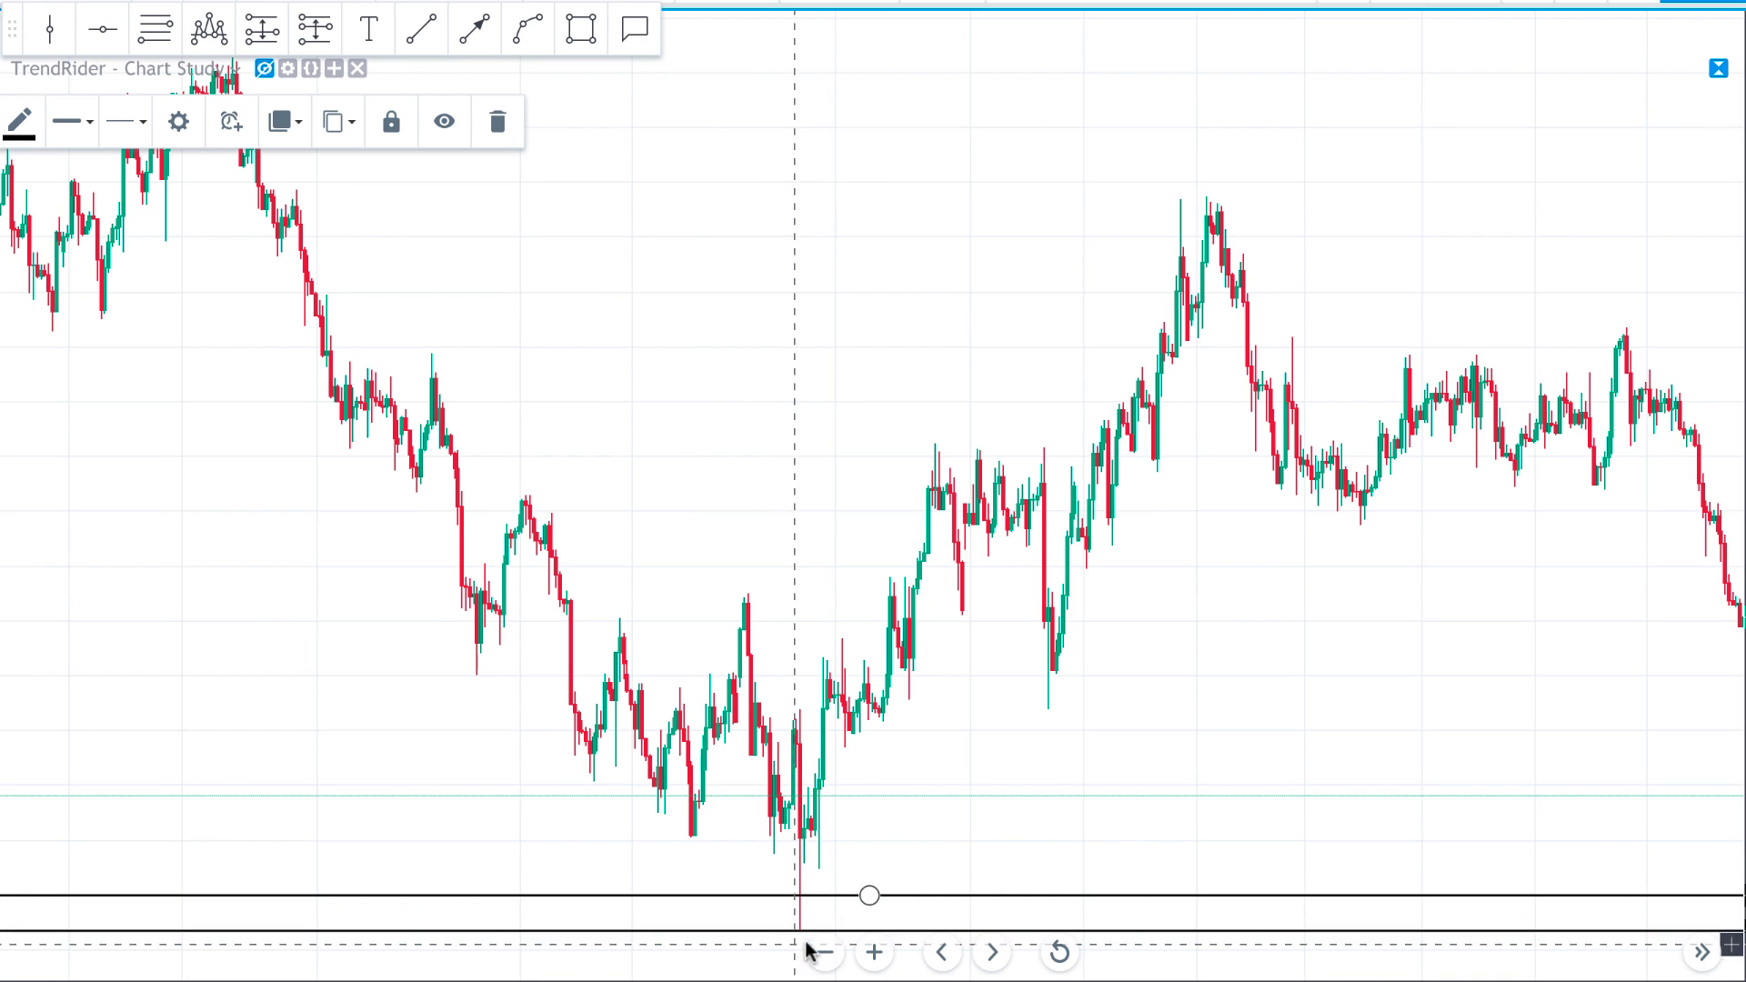
{"action": "left_click", "coordinate": [805, 910]}
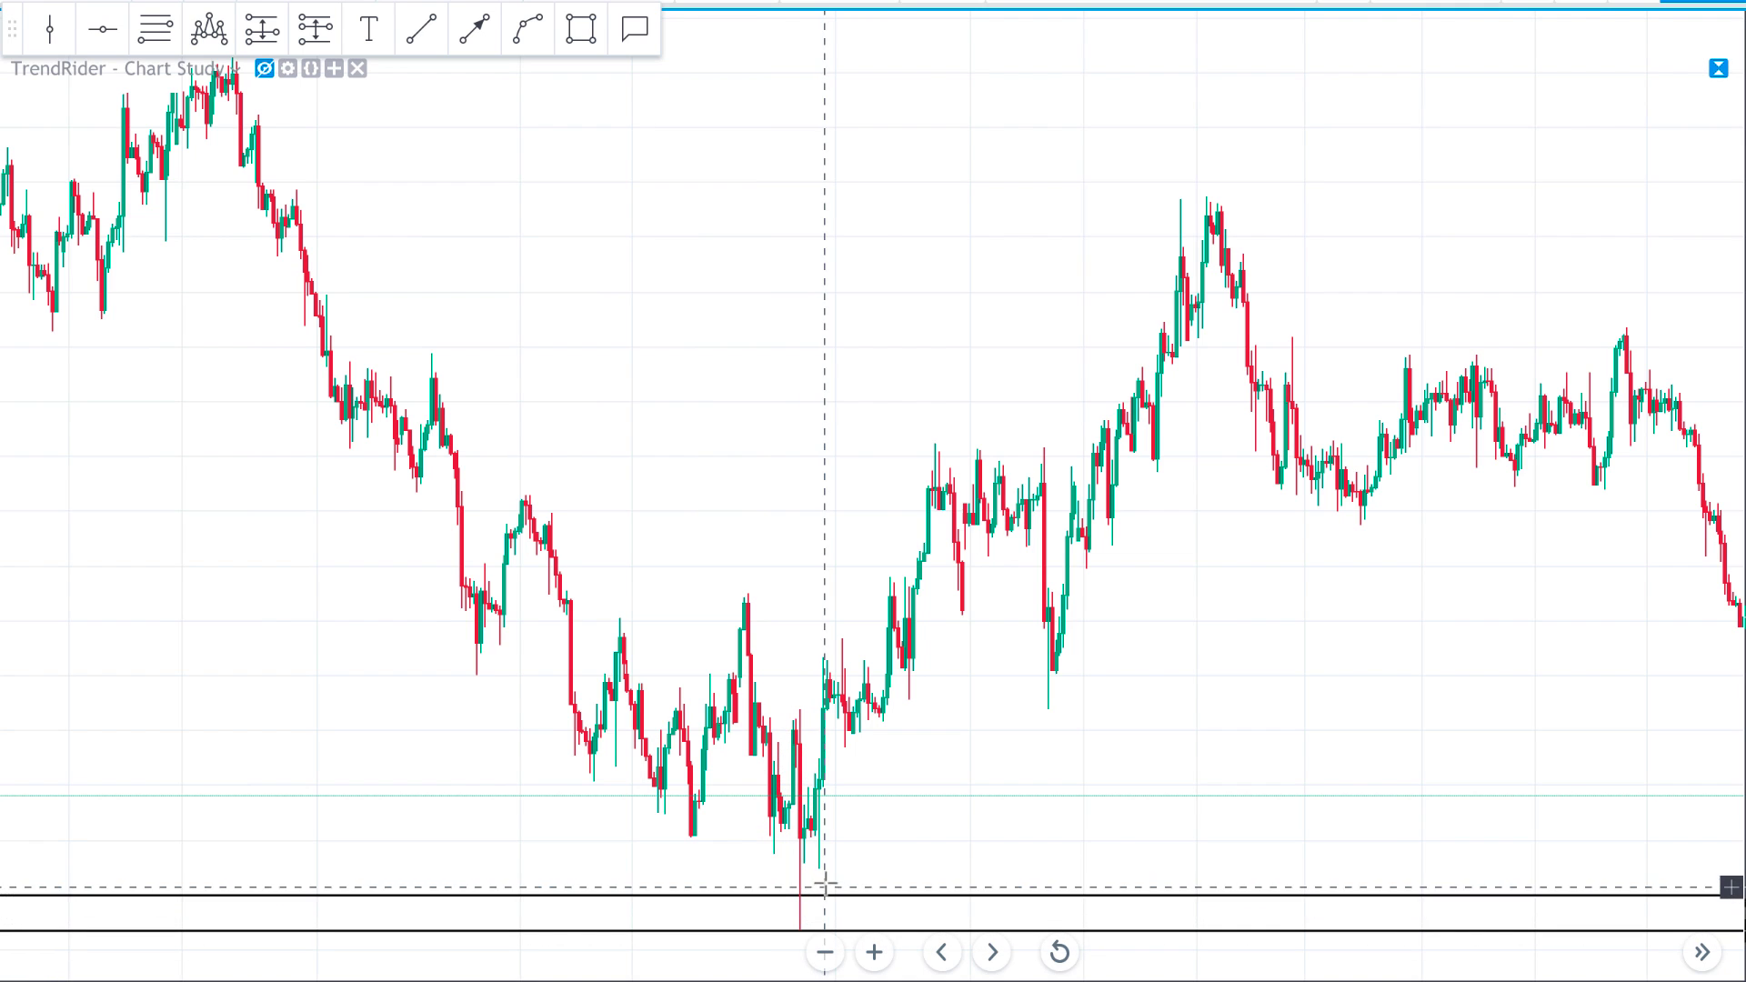
{"action": "scroll", "coordinate": [1131, 761], "scroll_direction": "right", "scroll_amount": 3}
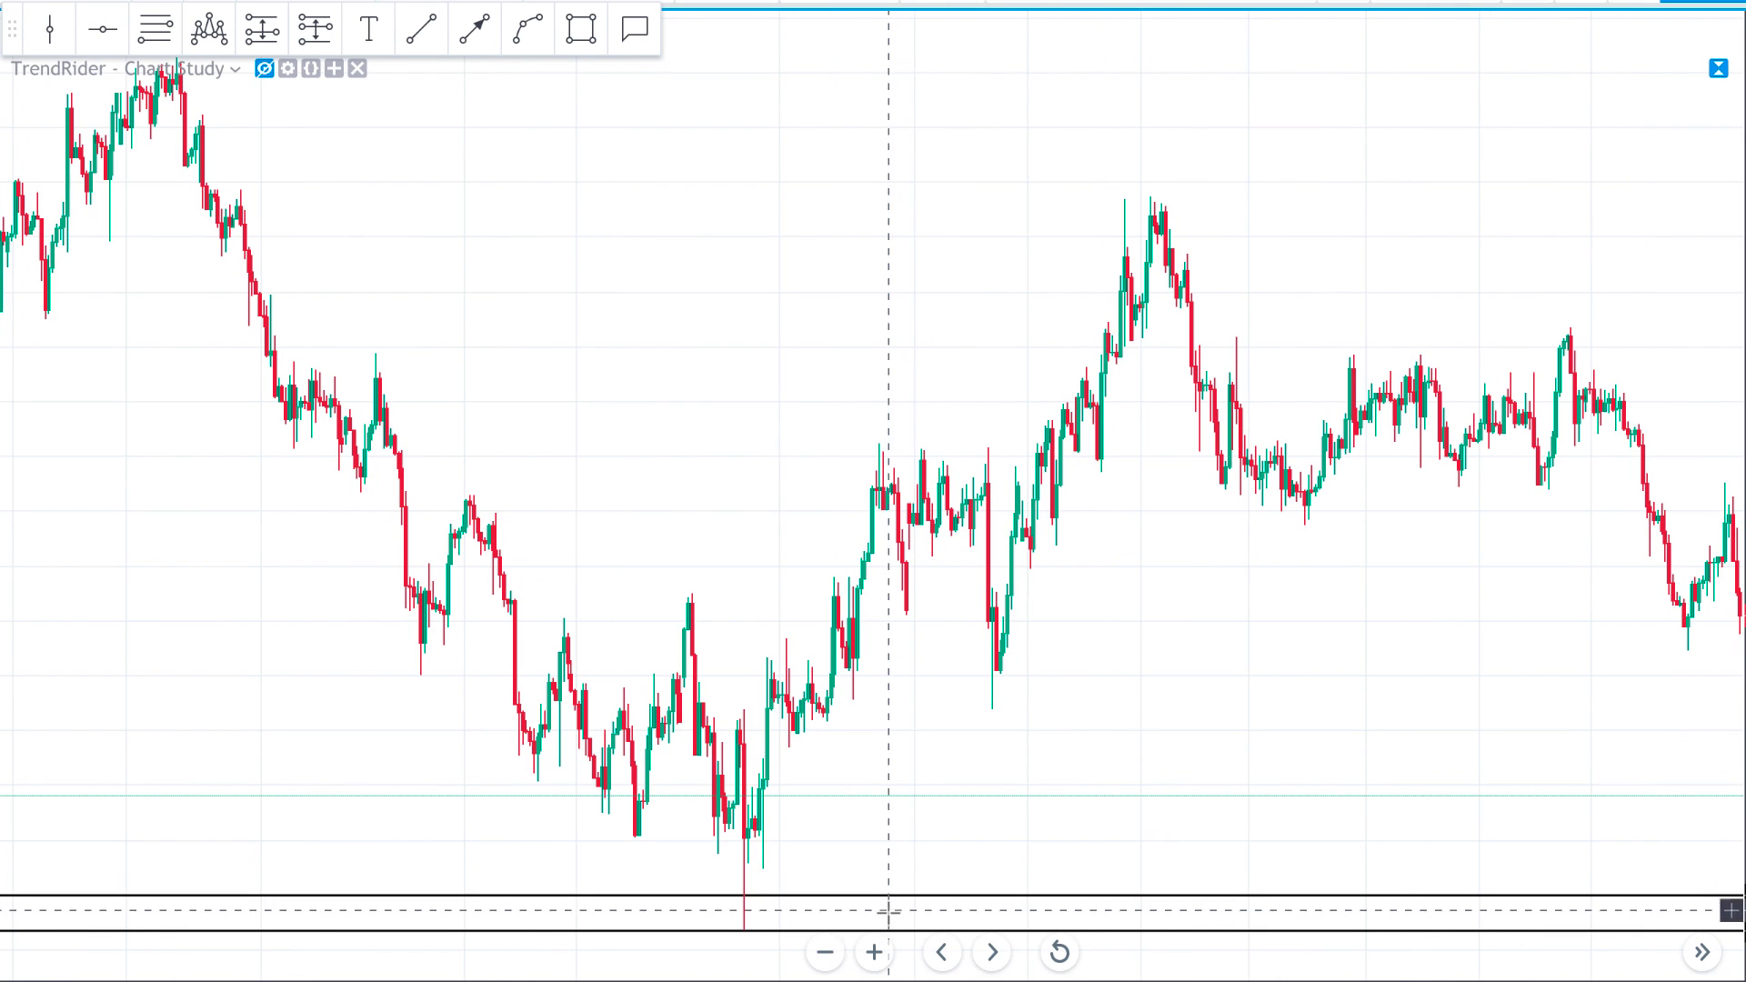
{"action": "scroll", "coordinate": [1008, 841], "scroll_direction": "right", "scroll_amount": 3}
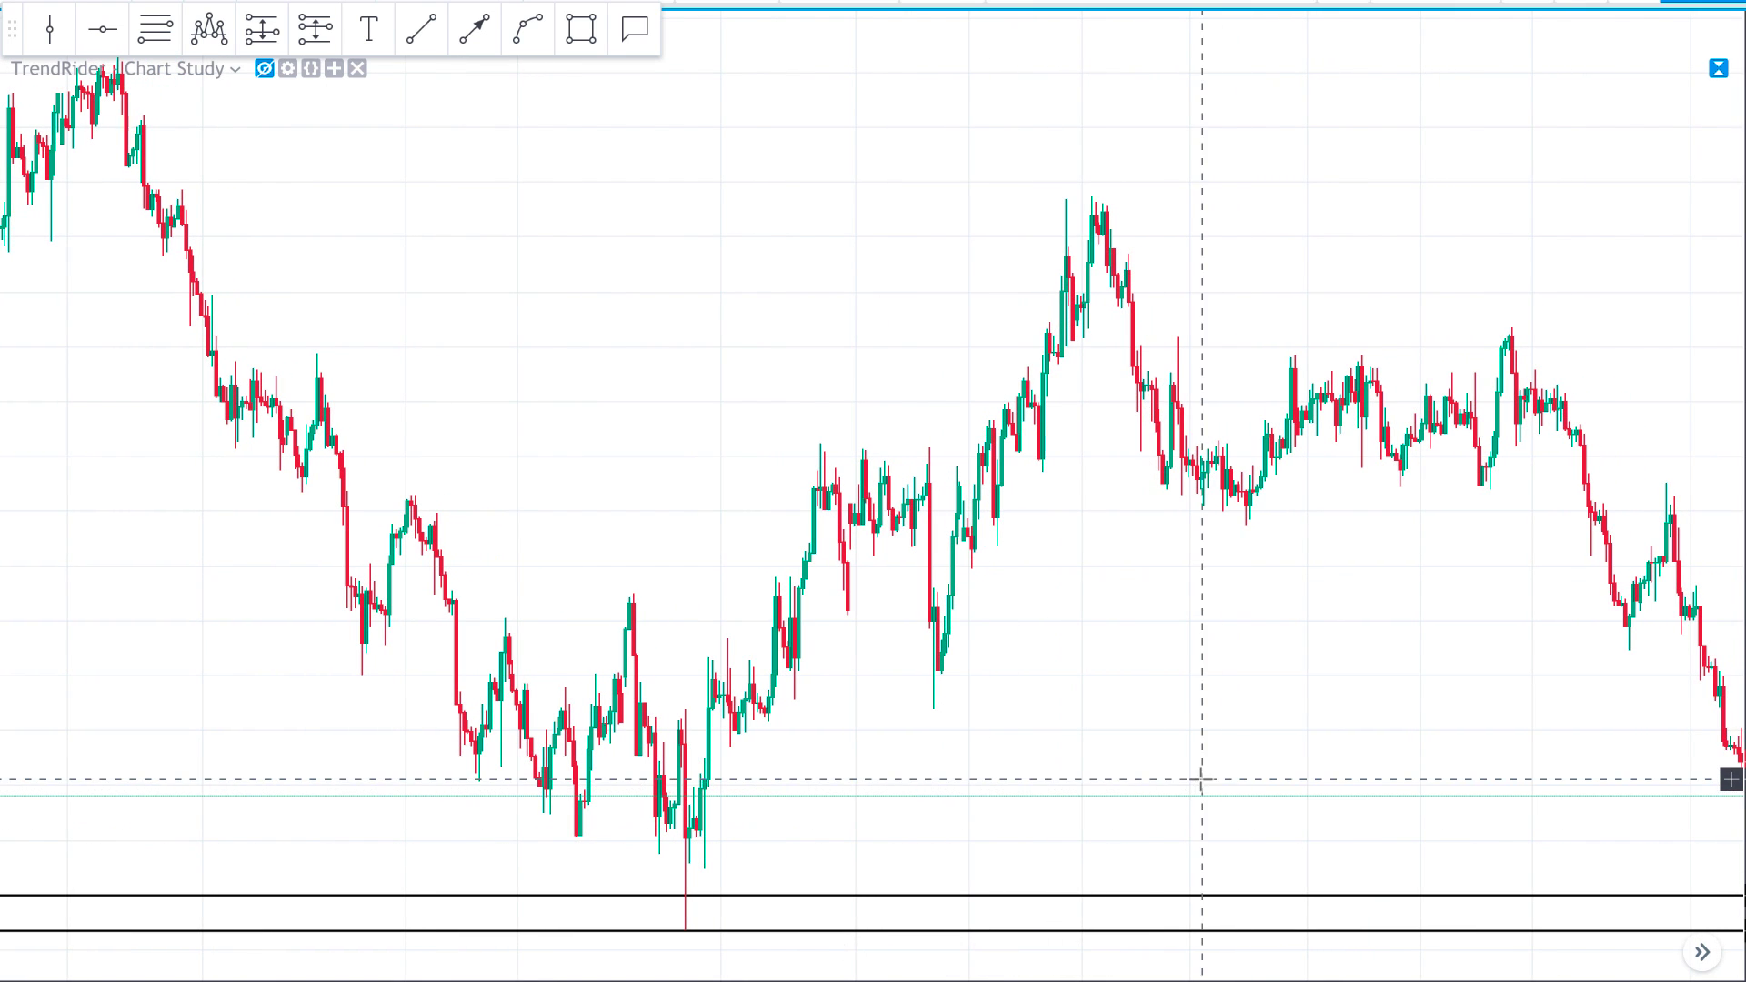
- Draw a downward arrow from below the recent candles onto the black lines
{"action": "scroll", "coordinate": [1201, 779], "scroll_direction": "left", "scroll_amount": 2}
{"action": "left_click", "coordinate": [461, 34]}
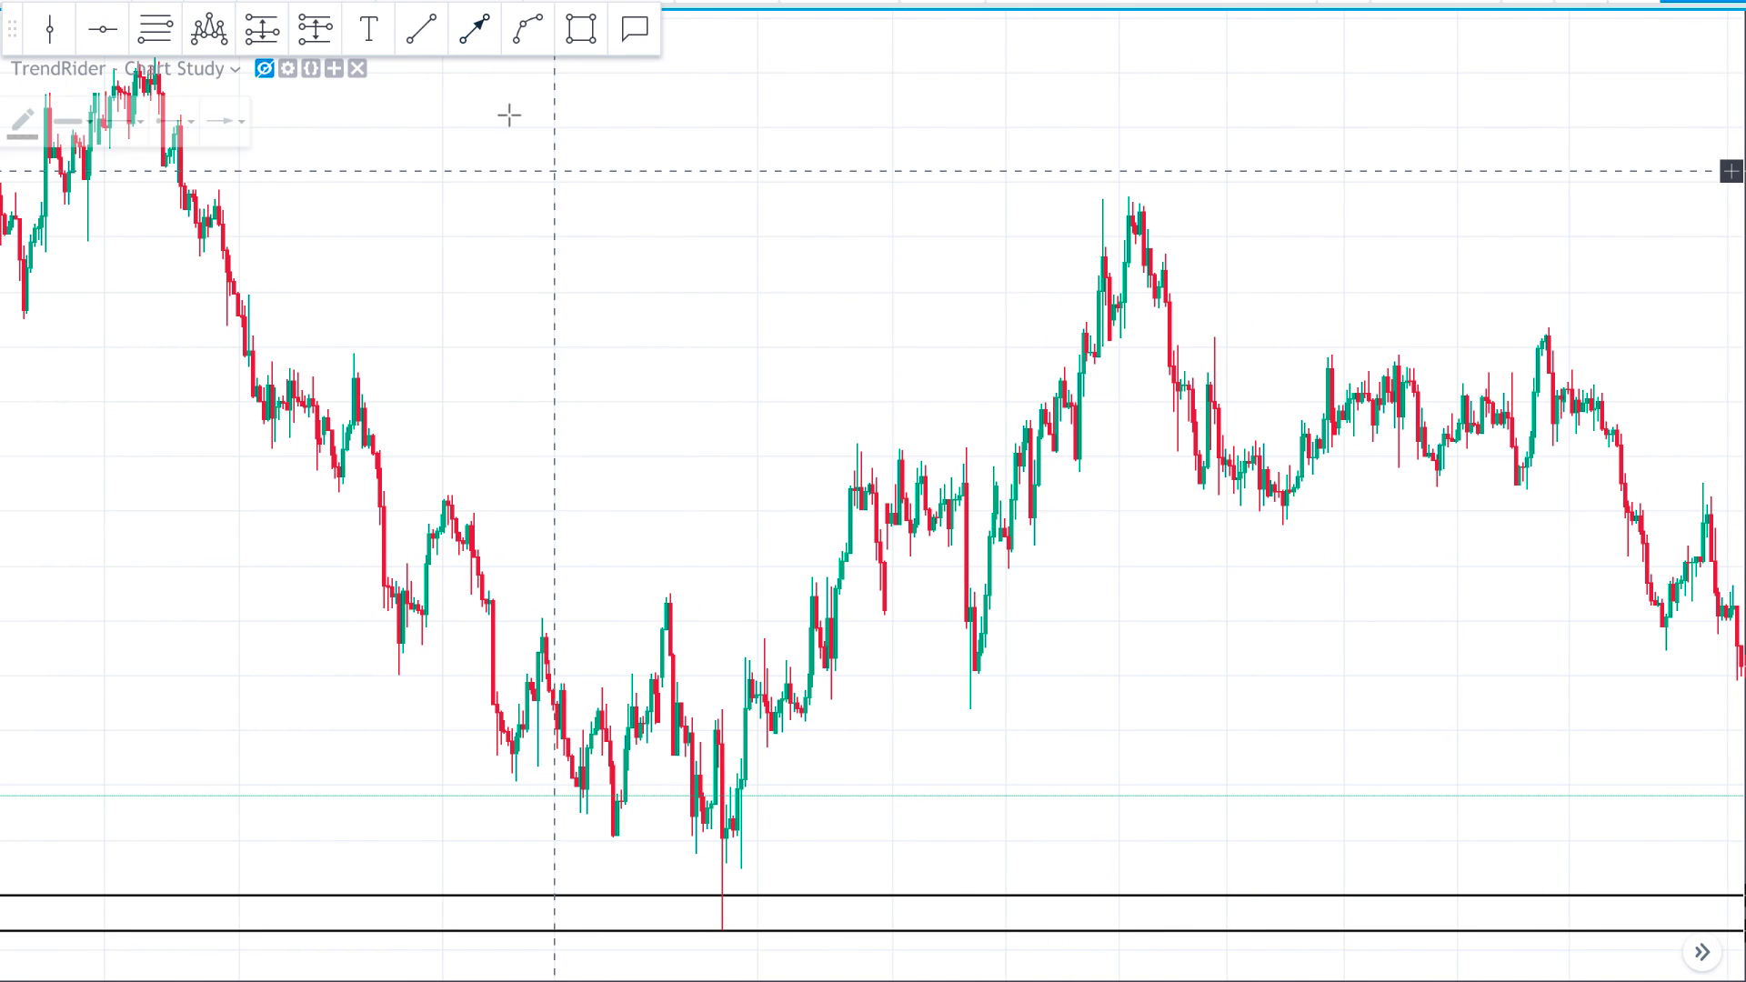
{"action": "left_click", "coordinate": [1438, 564]}
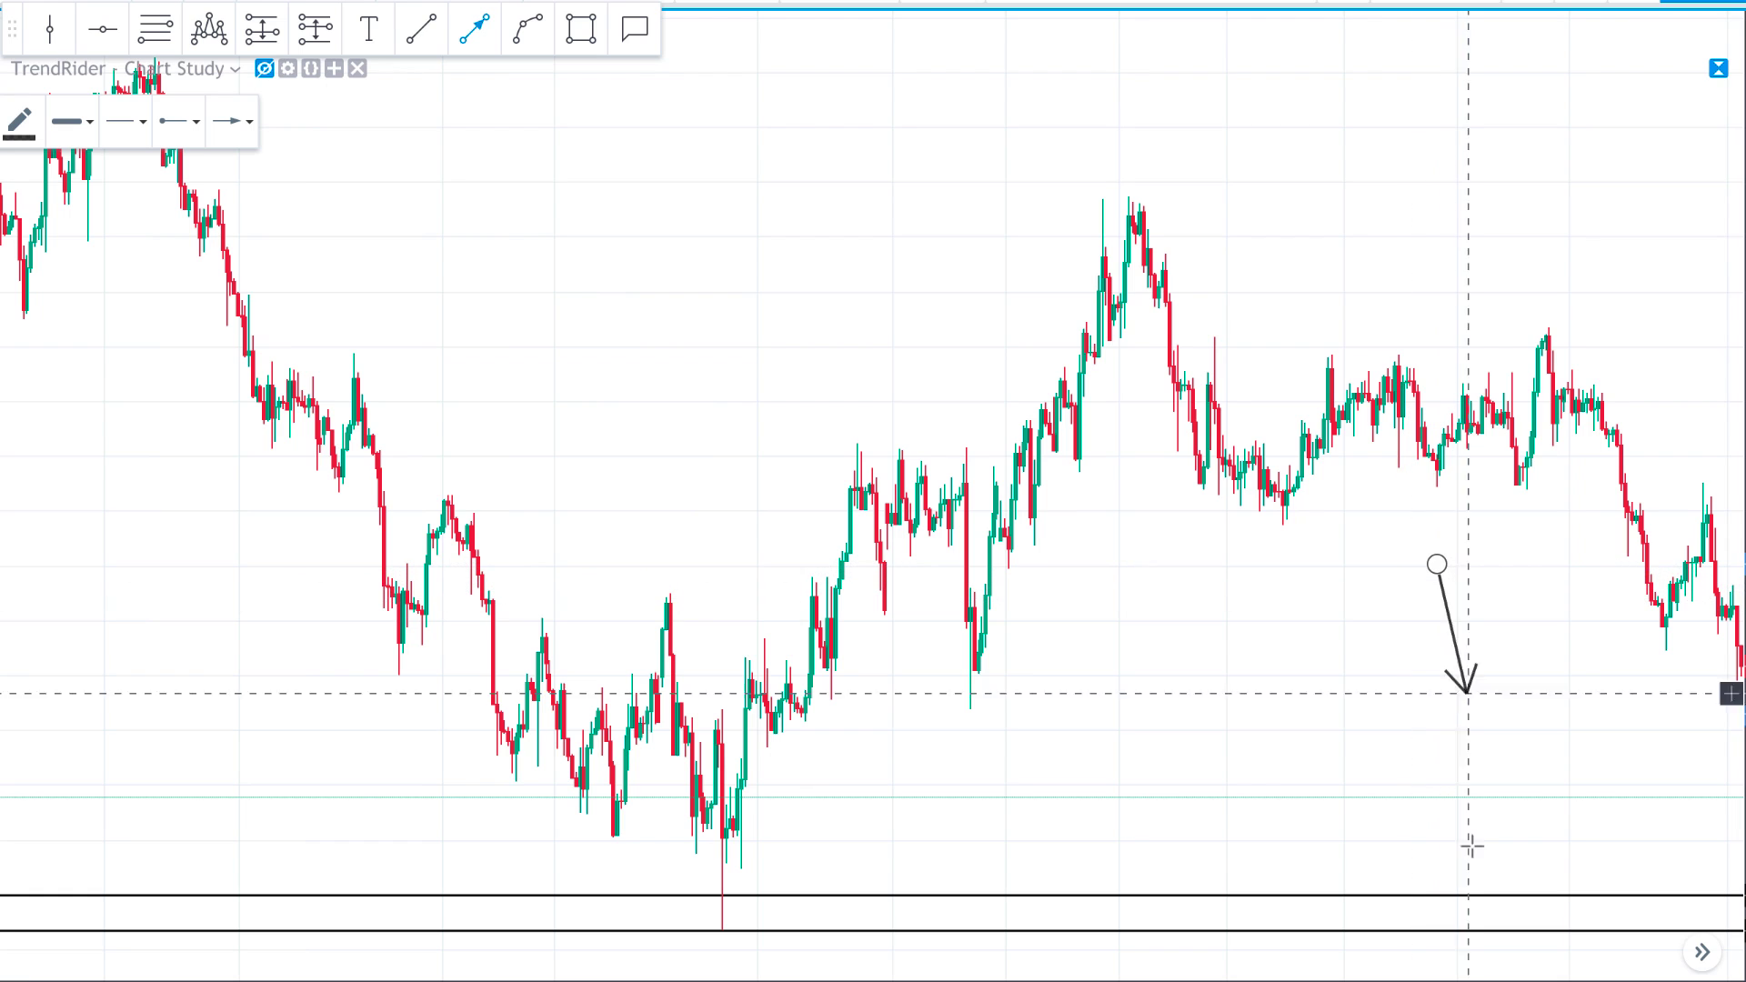
{"action": "left_click", "coordinate": [1519, 924]}
{"action": "left_click", "coordinate": [1435, 845]}
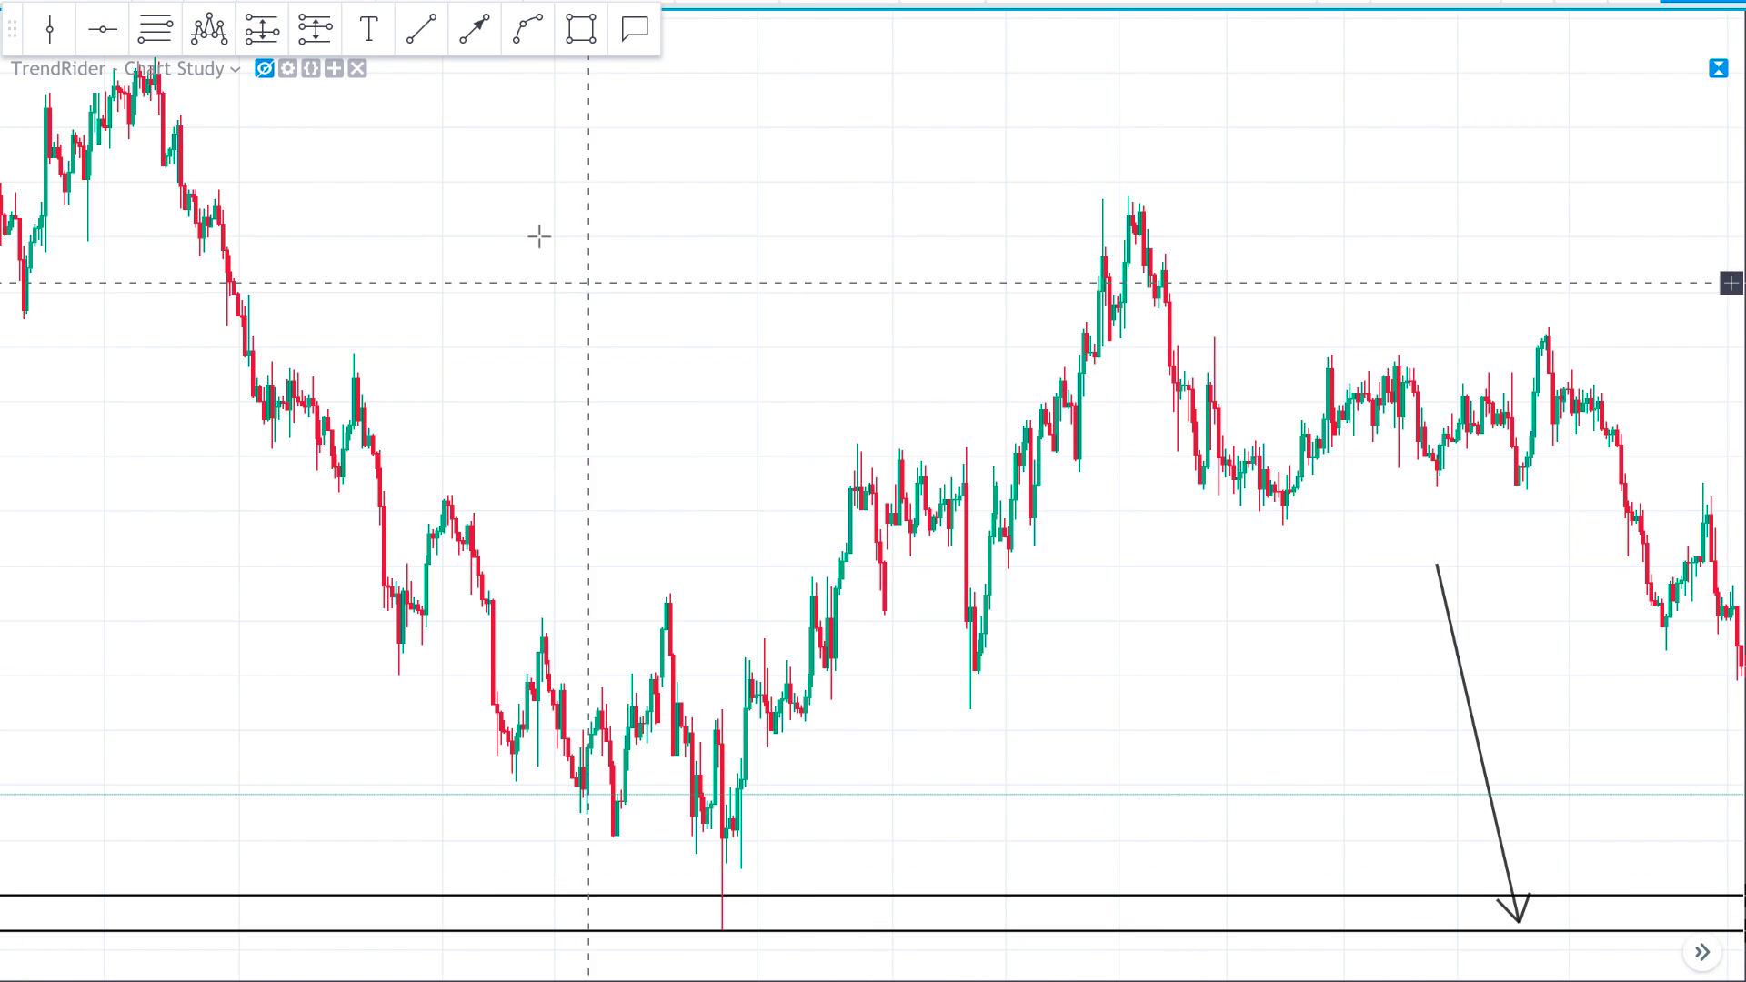
- Draw a second, upward arrow from the black lines, opening and closing its style settings unchanged
{"action": "left_click", "coordinate": [475, 29]}
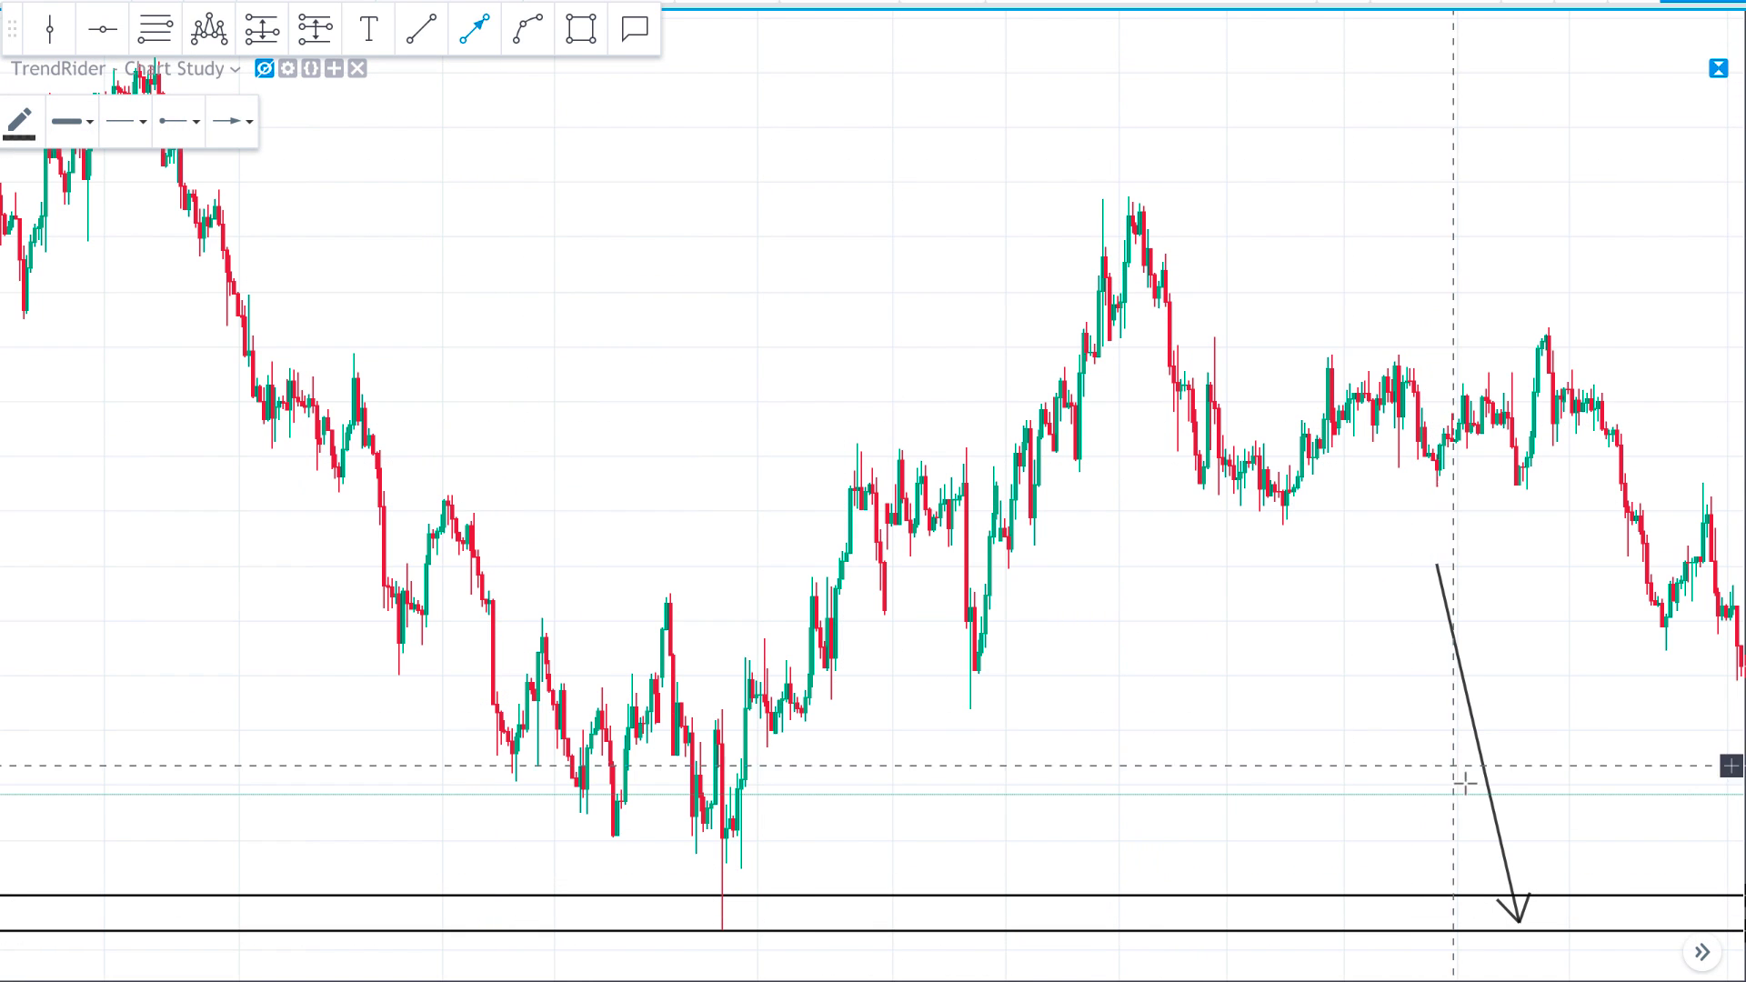
{"action": "left_click", "coordinate": [1541, 902]}
{"action": "left_click", "coordinate": [1592, 760]}
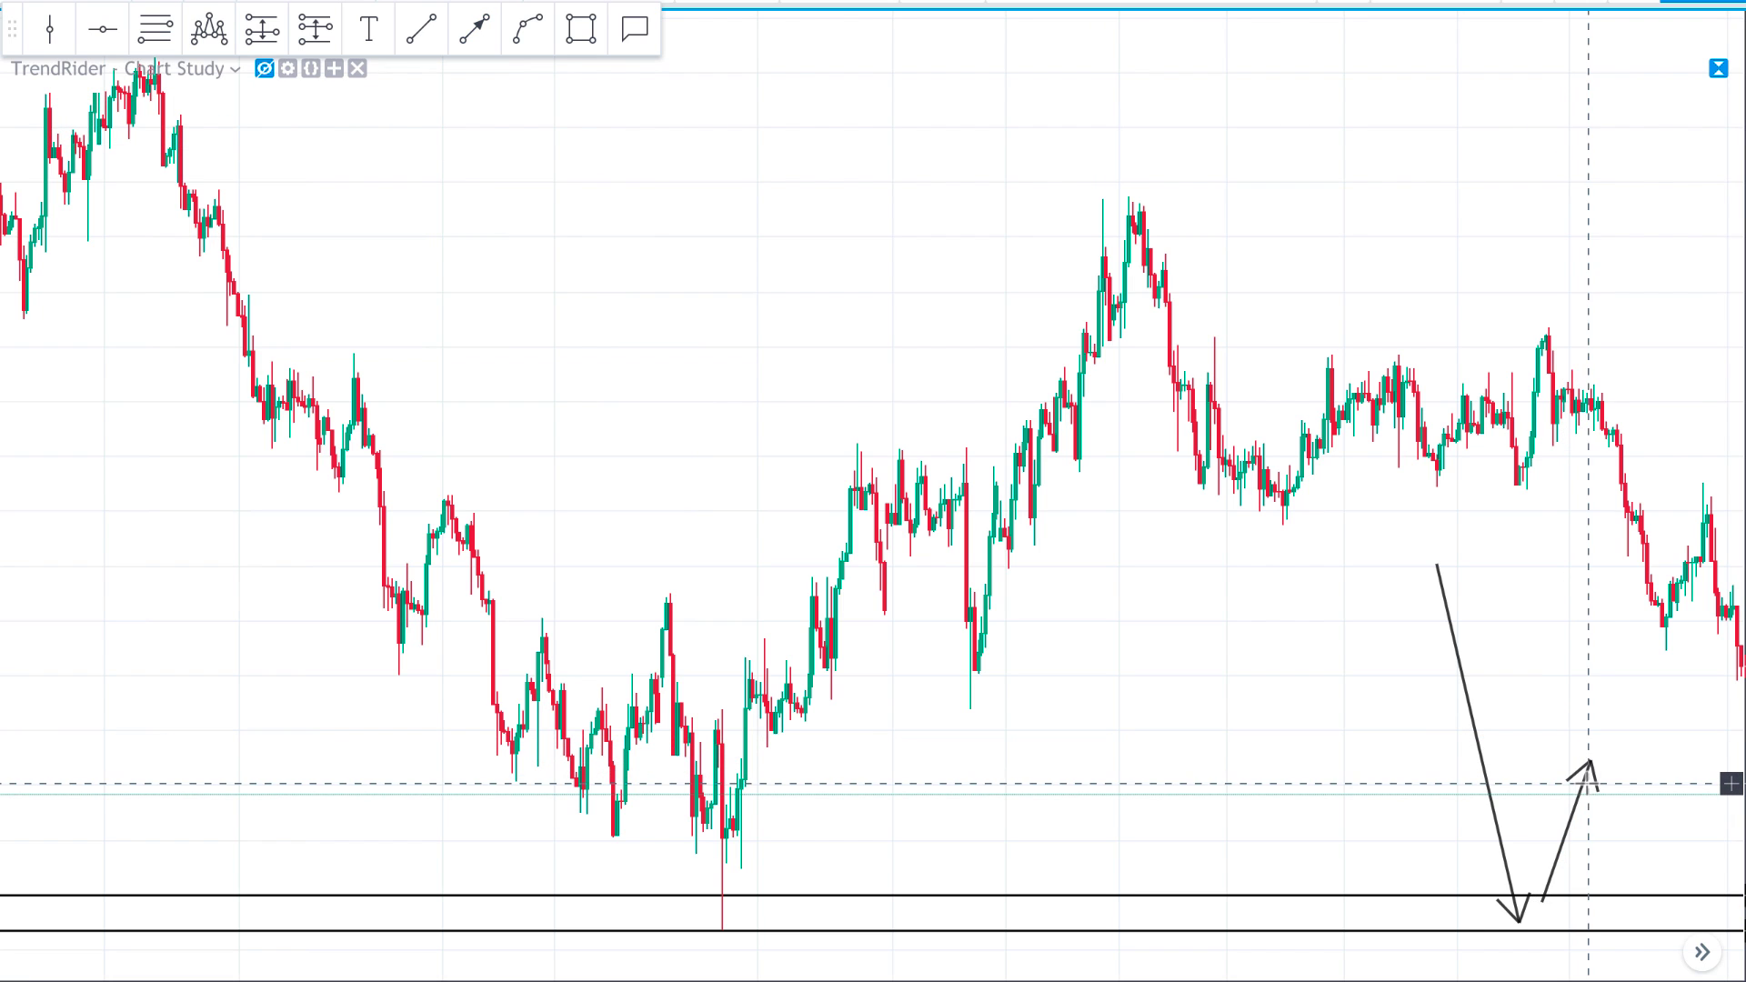
{"action": "double_click", "coordinate": [1585, 781]}
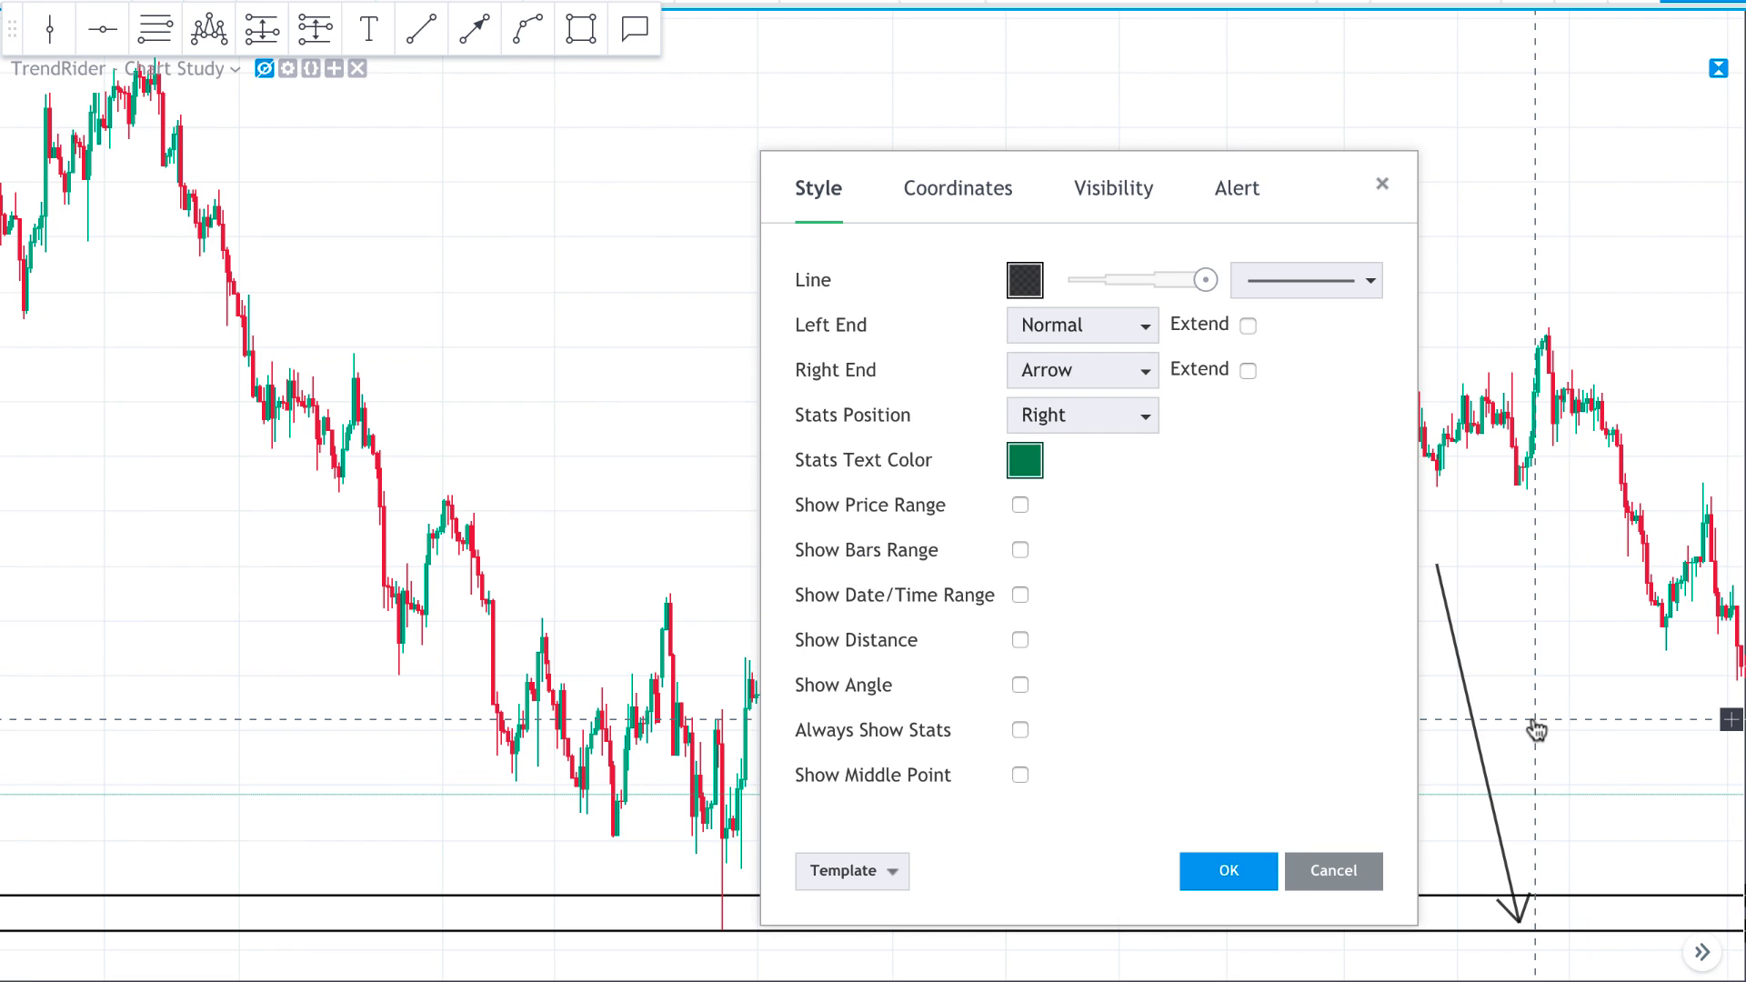
{"action": "key", "text": "Escape"}
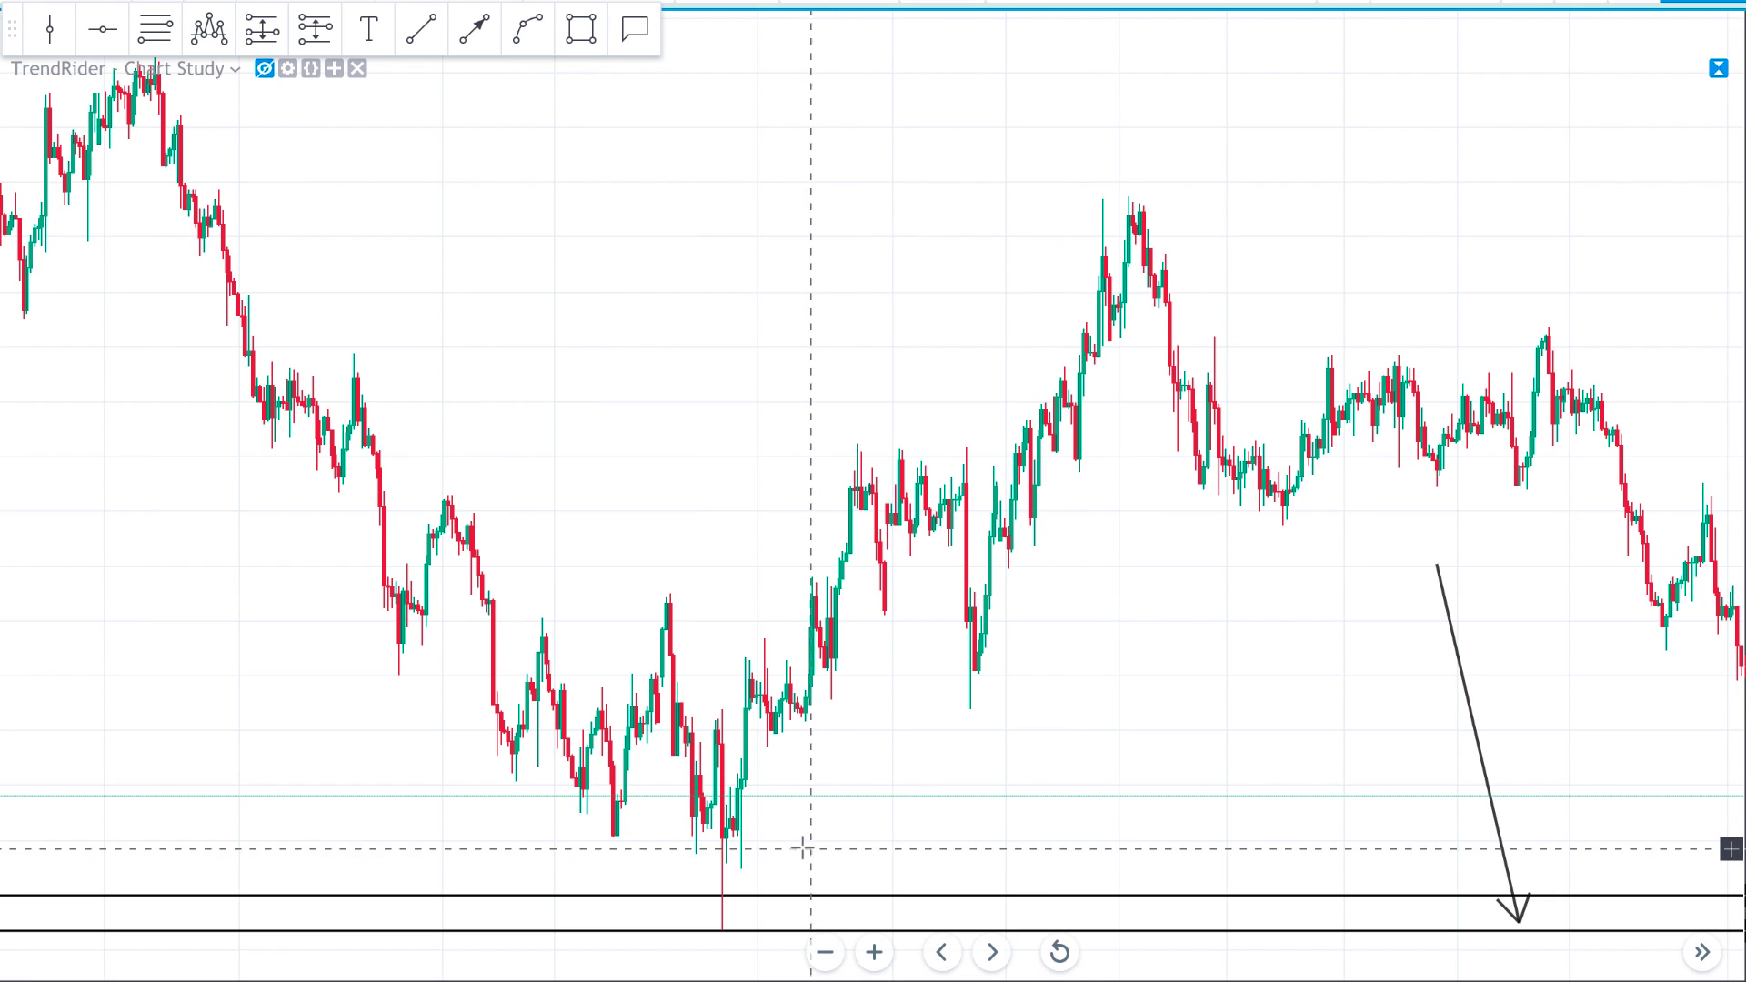
- Draw a flat blue trend line from the mid-chart swing low out to the right edge
{"action": "scroll", "coordinate": [1233, 855], "scroll_direction": "up", "scroll_amount": 3}
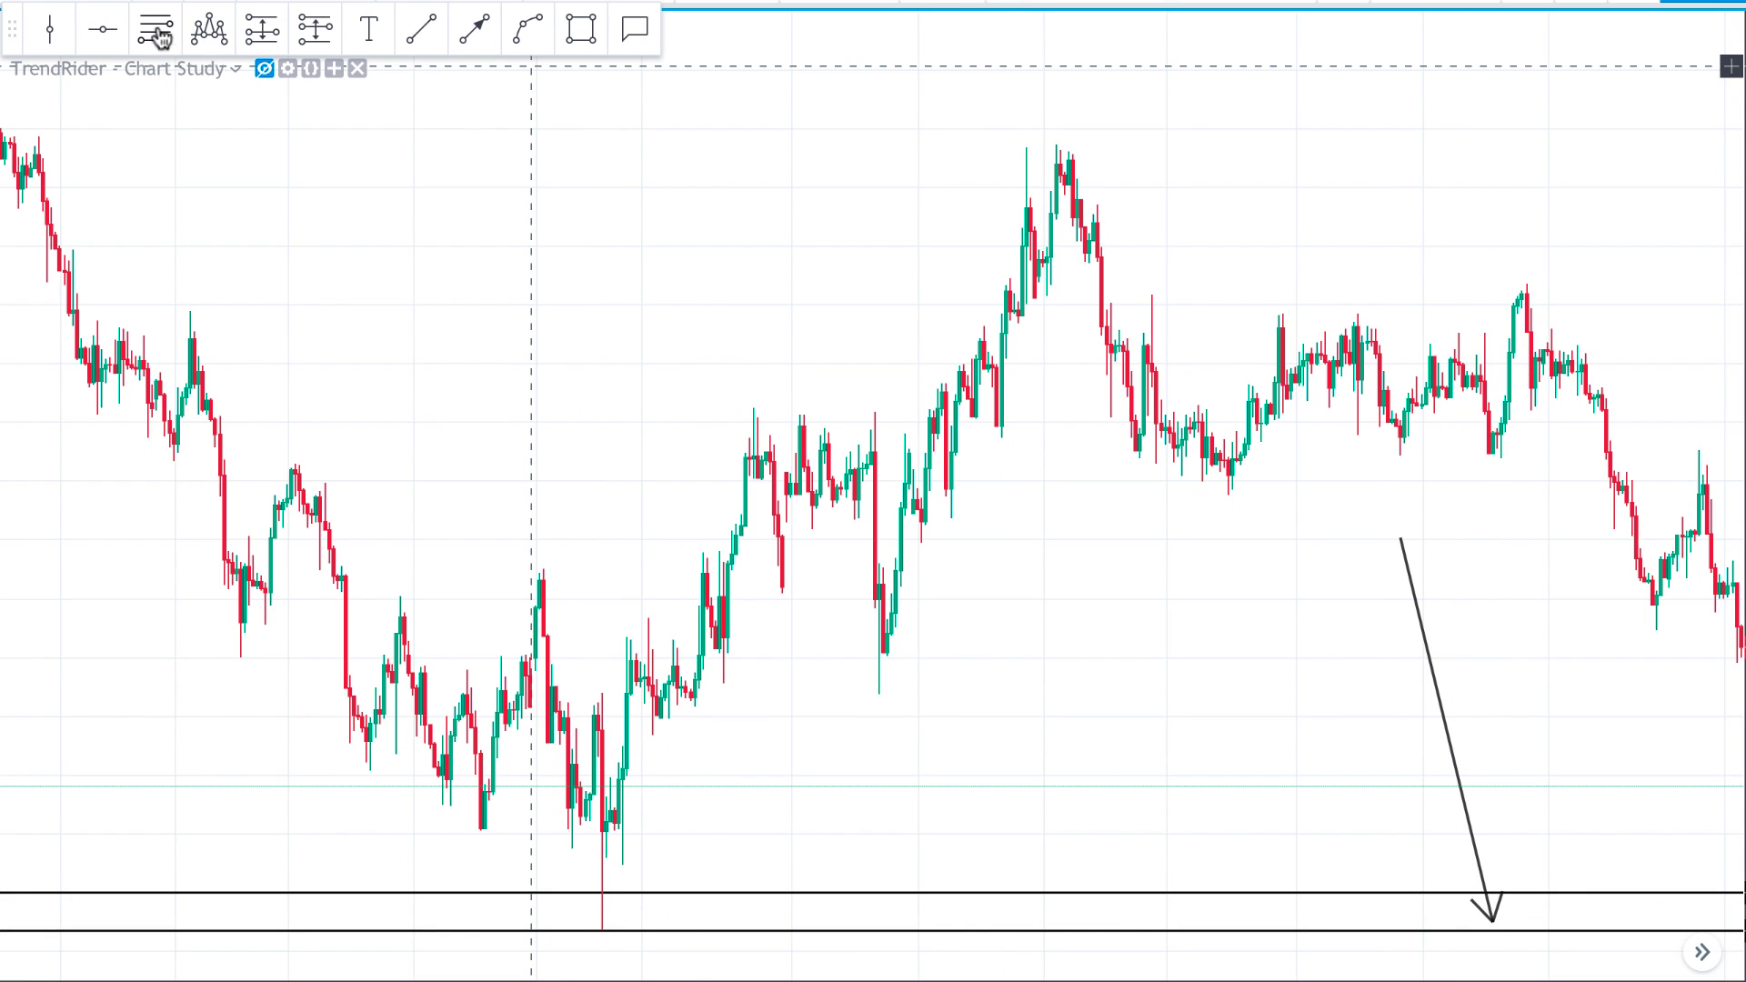
{"action": "left_click", "coordinate": [422, 30]}
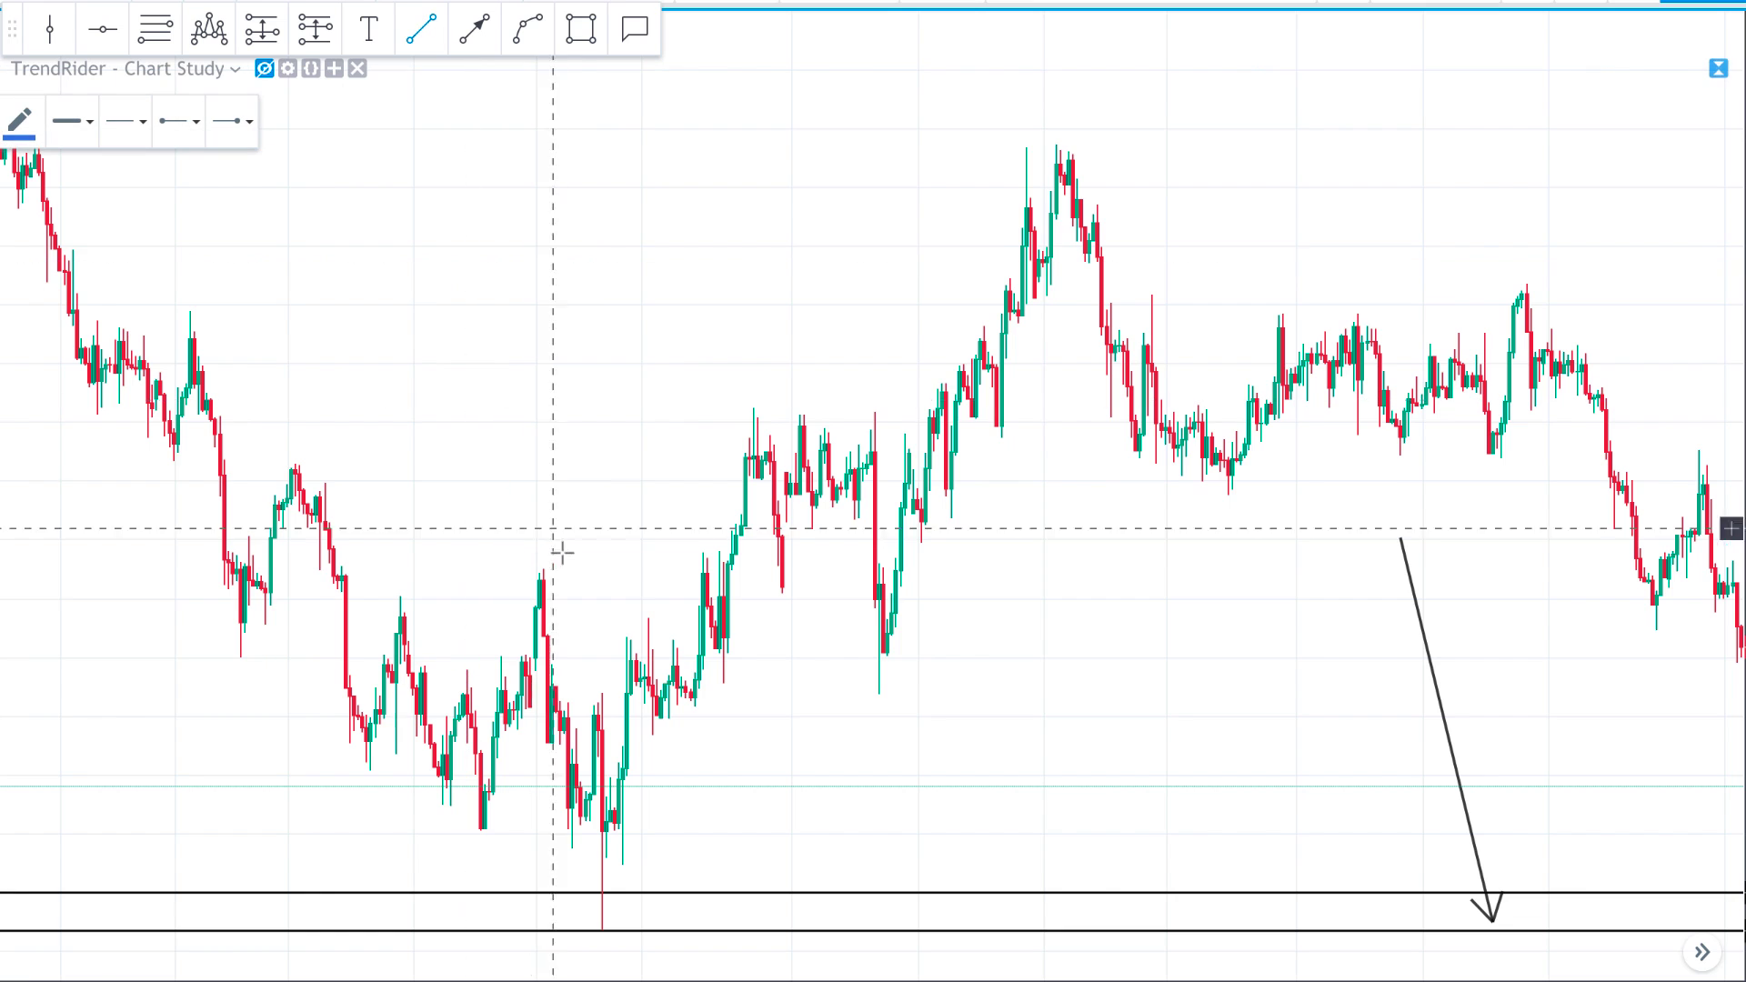
{"action": "left_click", "coordinate": [883, 692]}
{"action": "left_click", "coordinate": [1676, 692]}
{"action": "left_click", "coordinate": [1189, 754]}
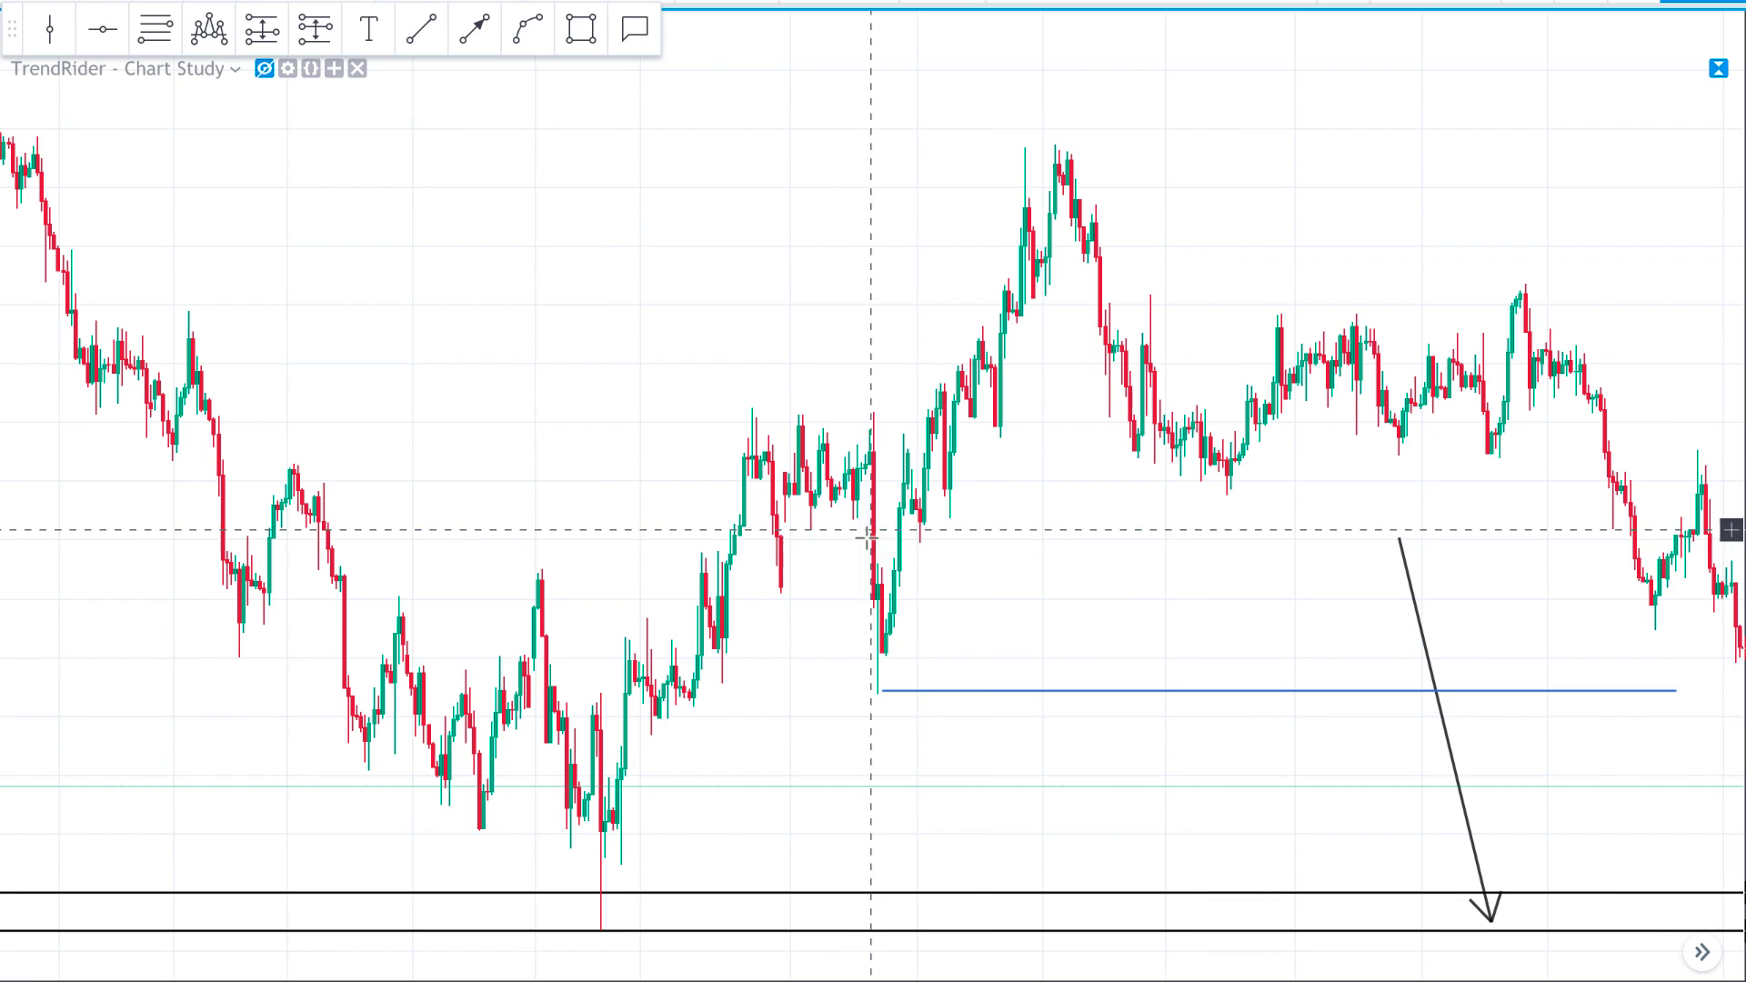
{"action": "scroll", "coordinate": [860, 539], "scroll_direction": "up", "scroll_amount": 2}
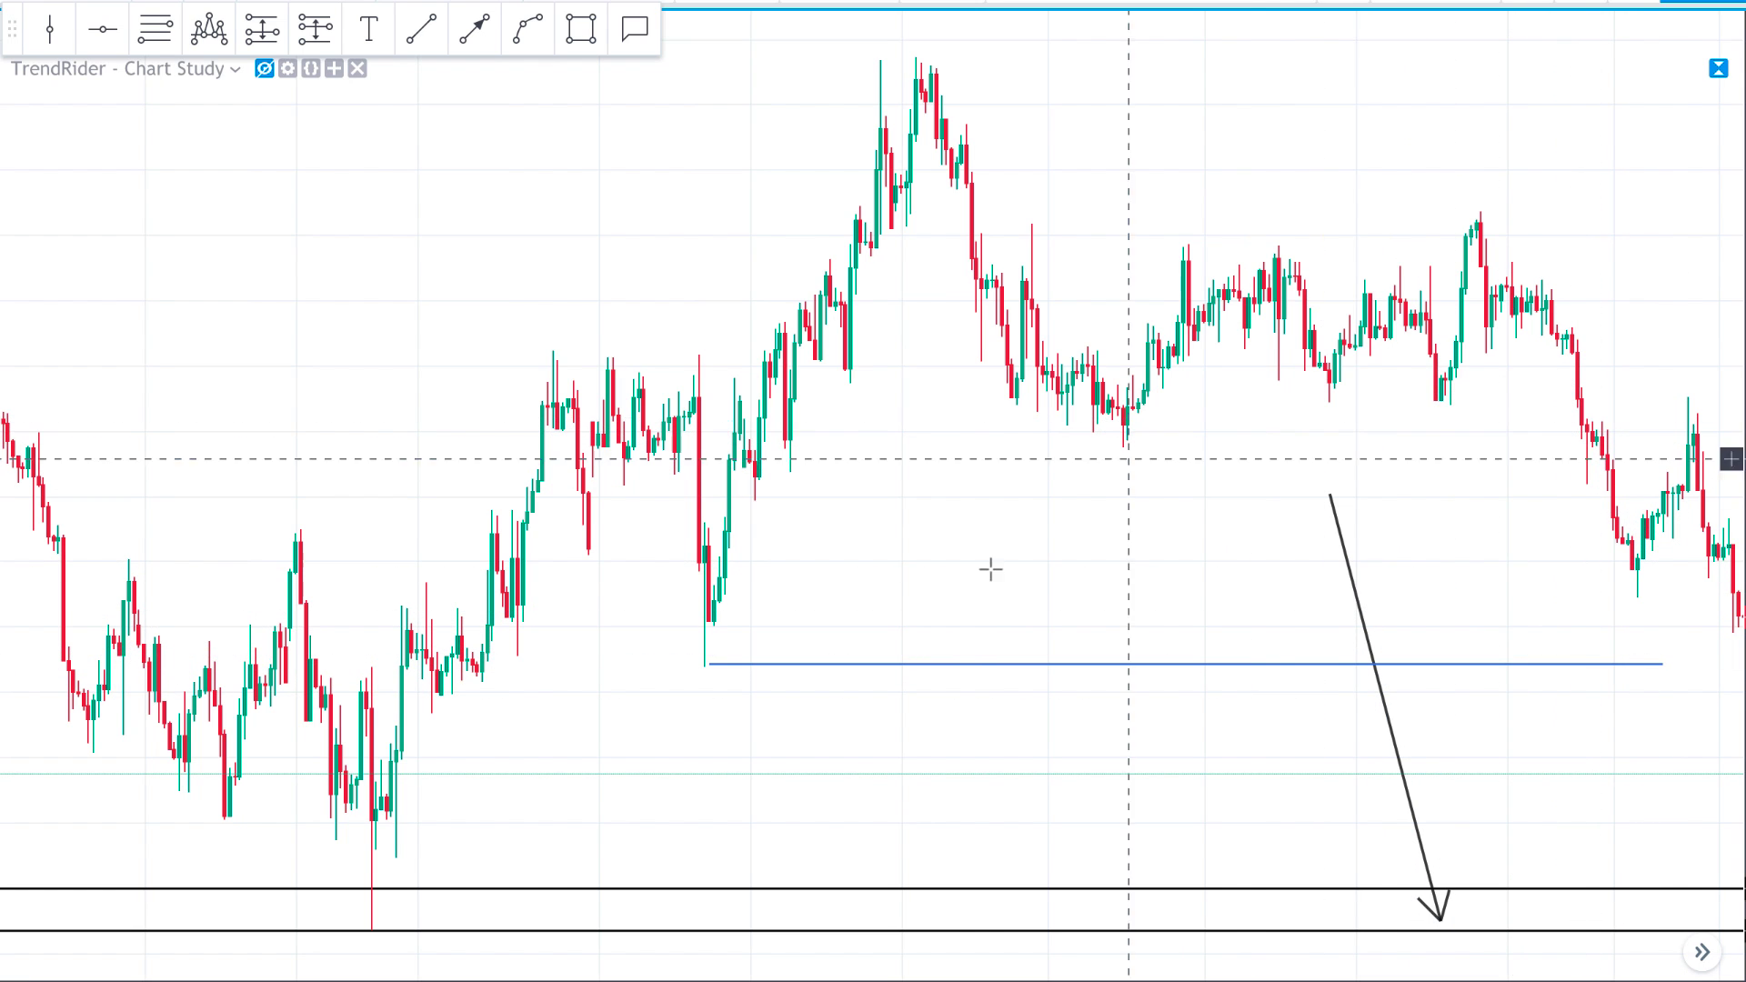
- Draw a flat blue trend line from the peak high to the far right and select it
{"action": "left_click", "coordinate": [414, 38]}
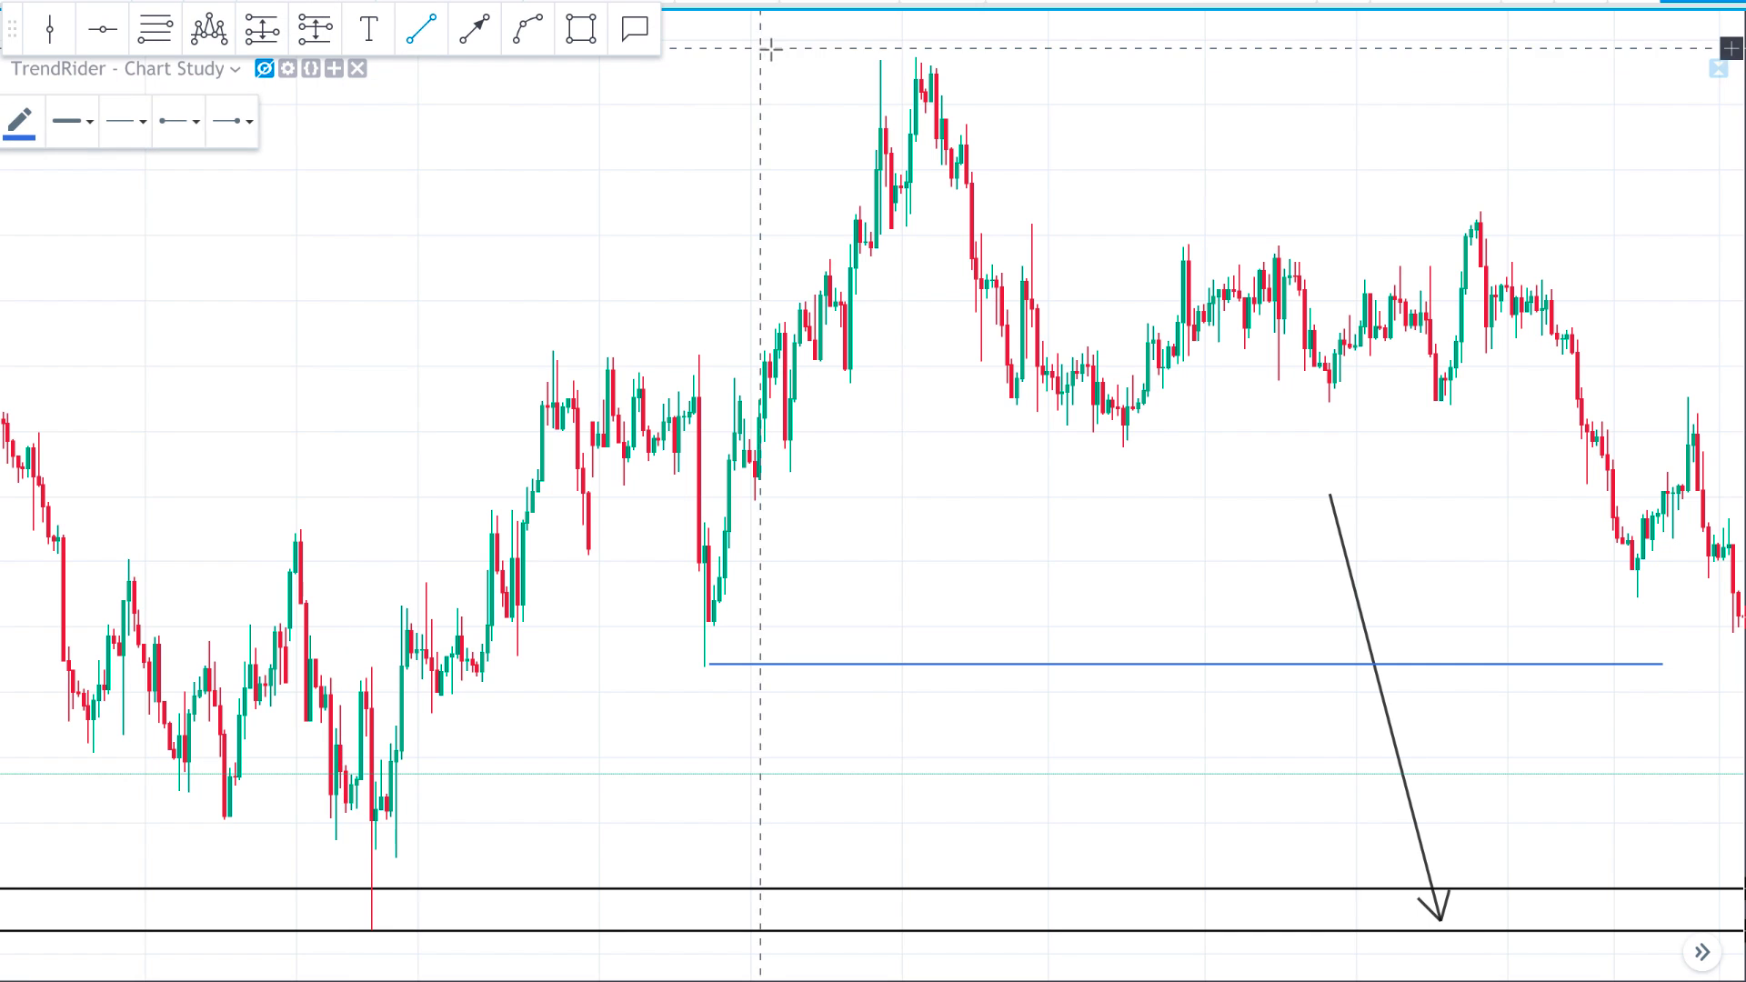
{"action": "left_click", "coordinate": [880, 61]}
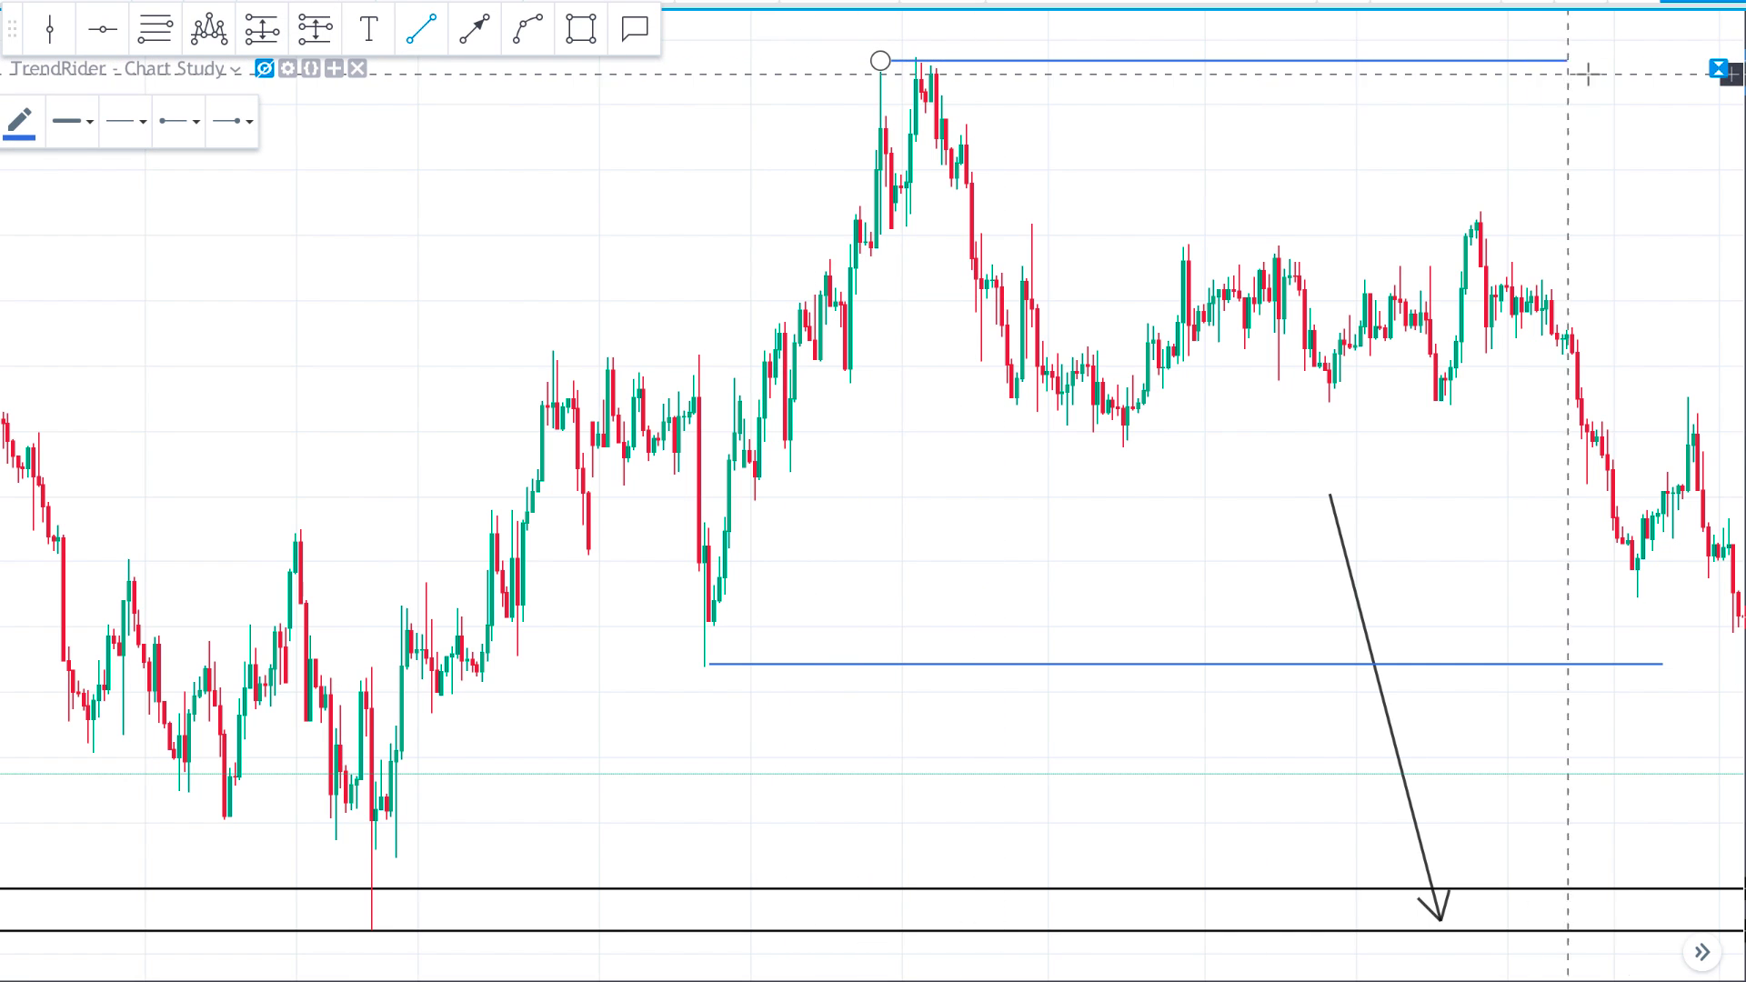
{"action": "left_click", "coordinate": [1683, 61]}
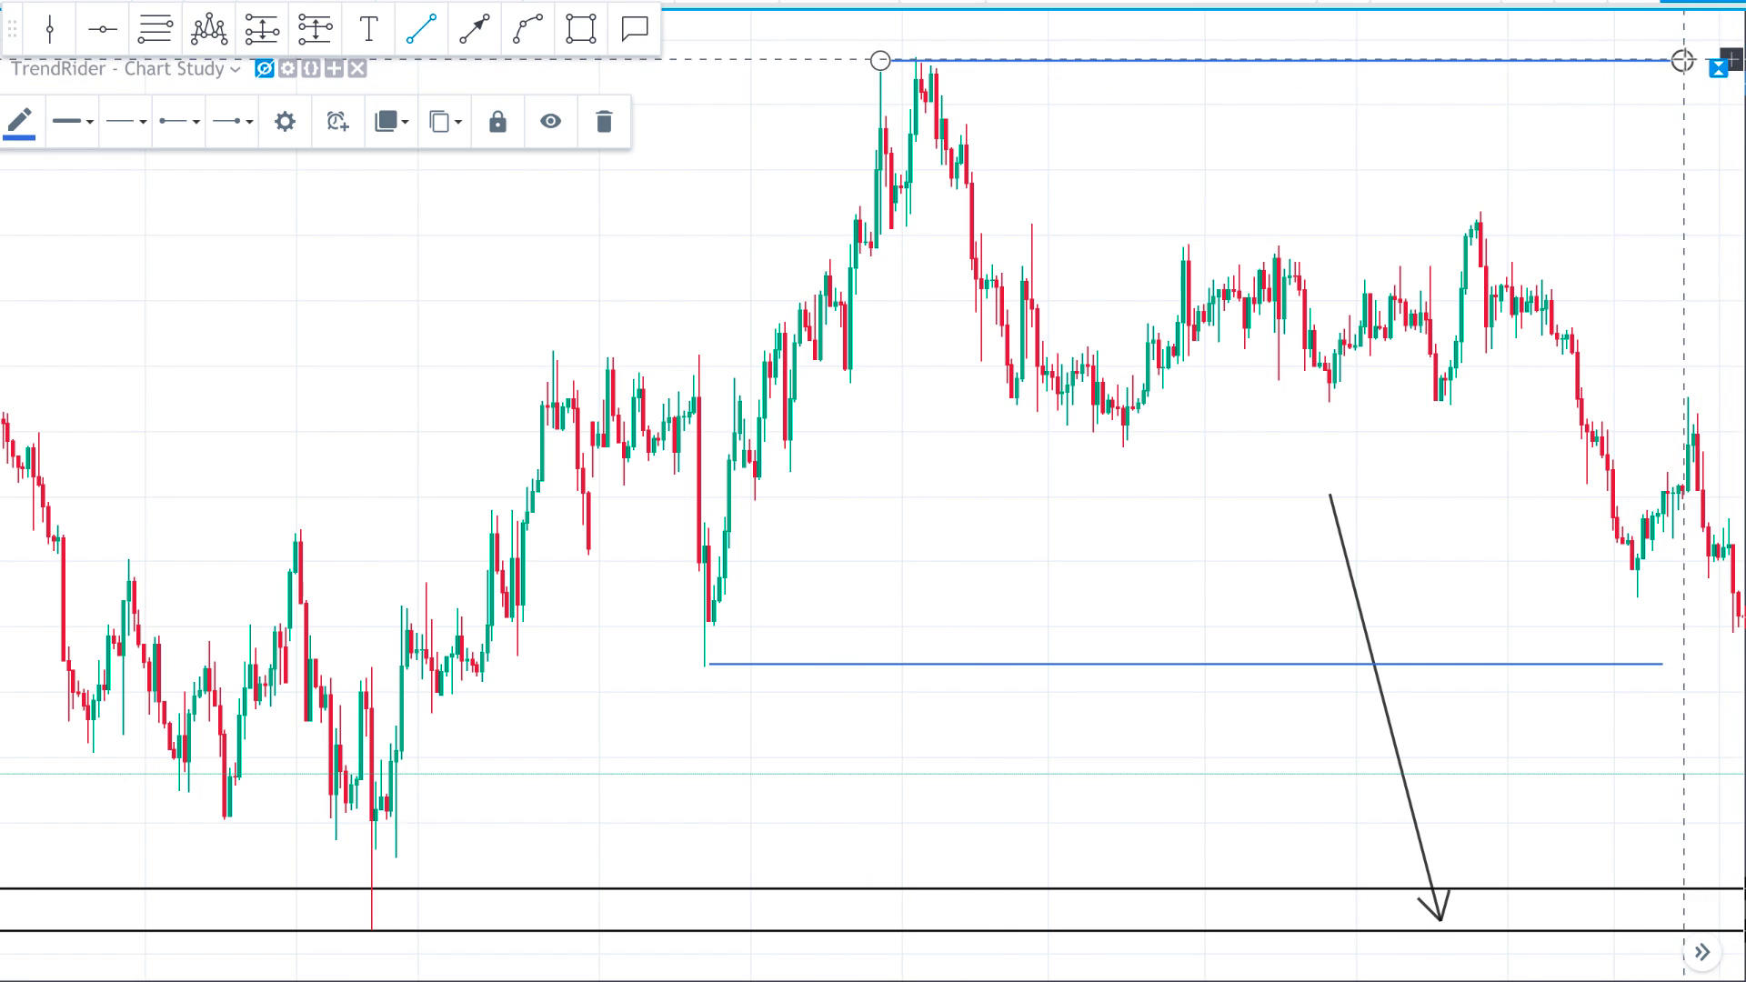
{"action": "left_click", "coordinate": [1573, 178]}
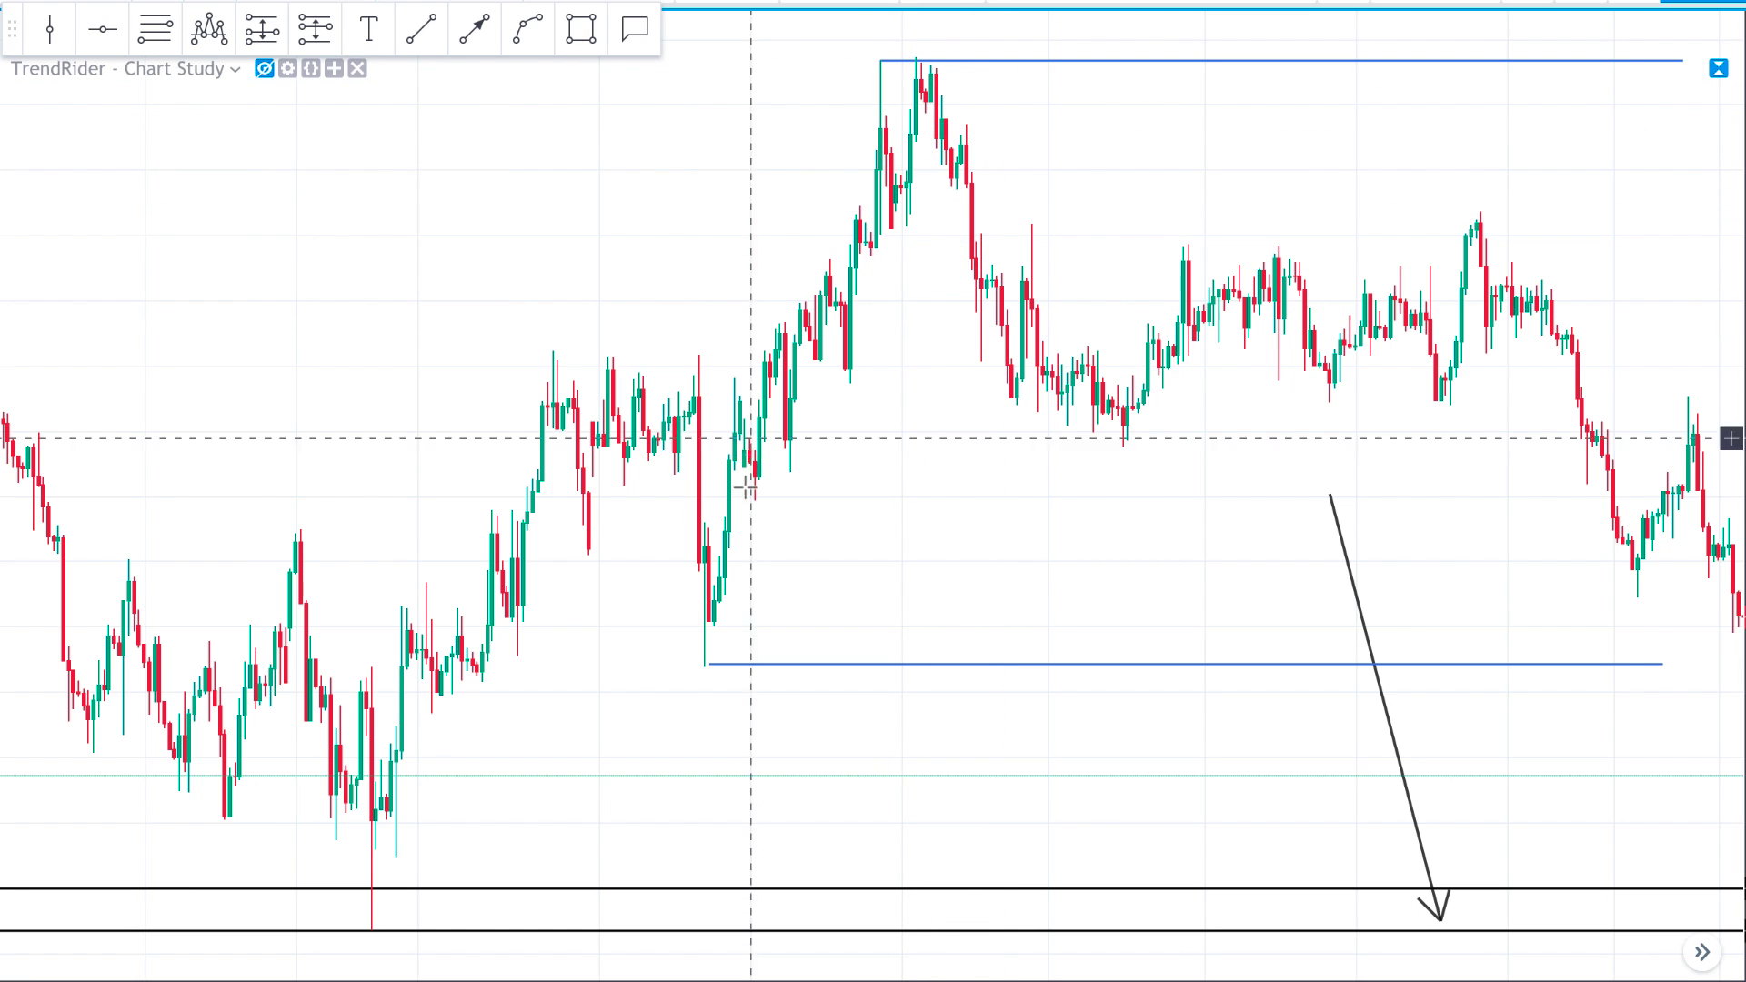
{"action": "left_click", "coordinate": [937, 60]}
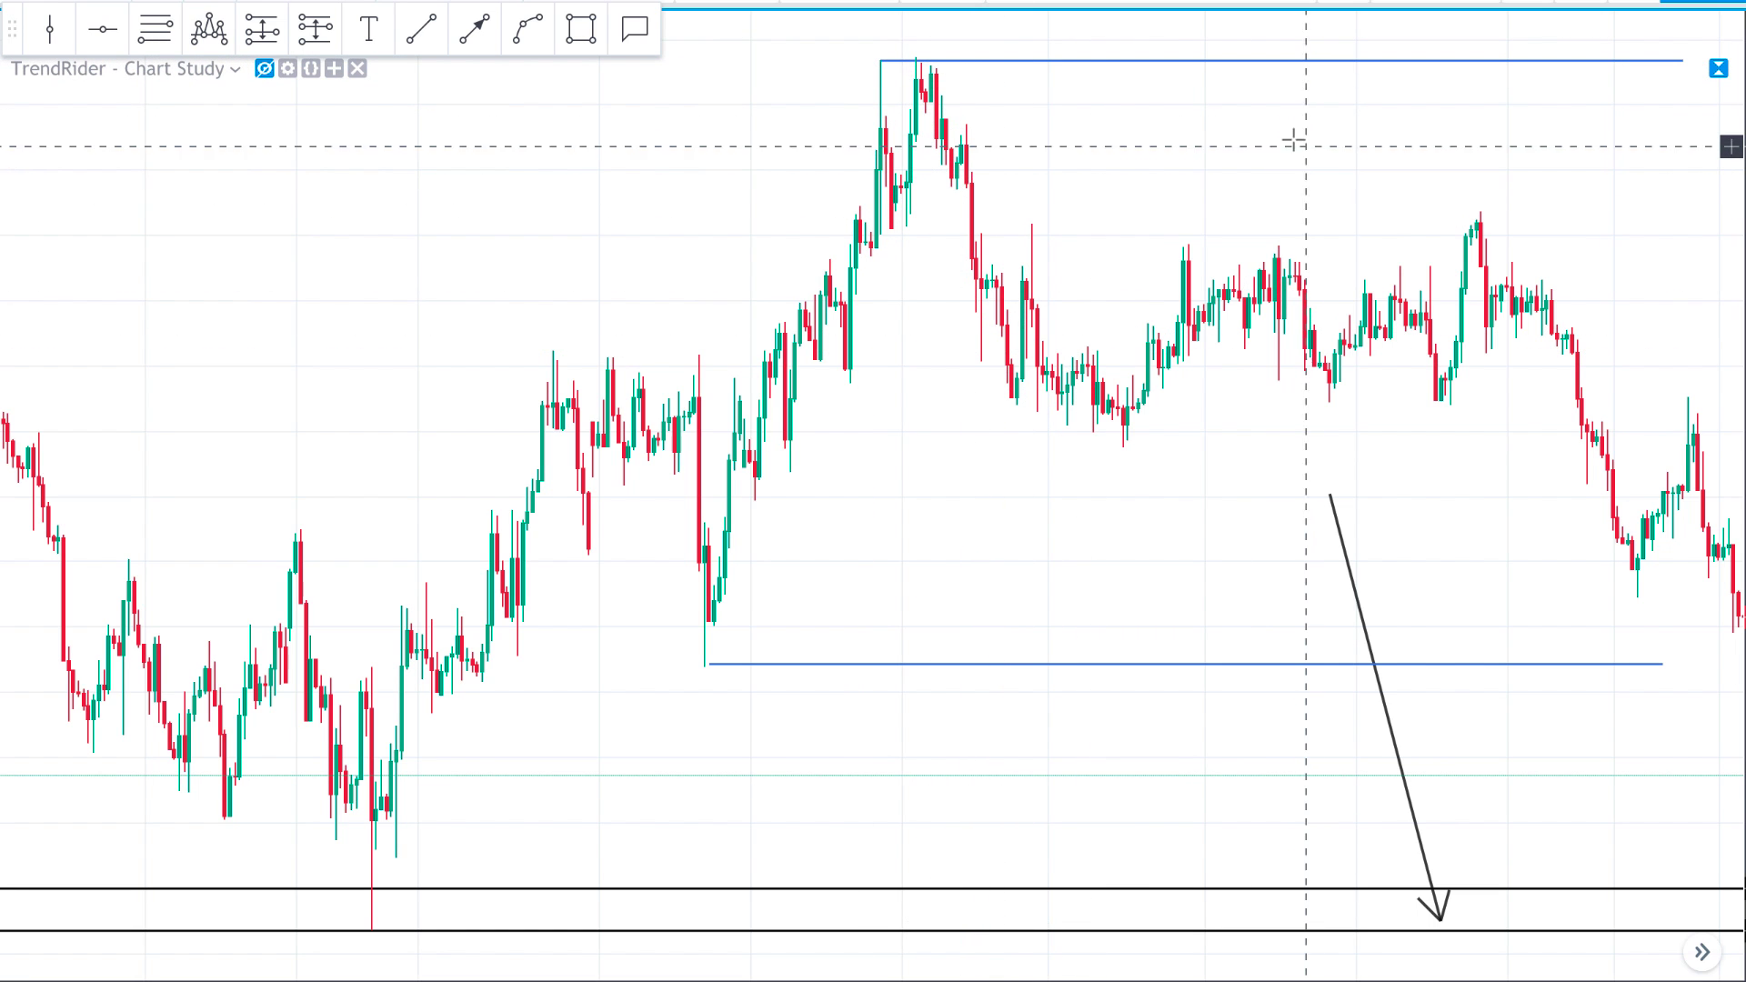
- Pan toward later candles and lengthen the lower blue line further right
{"action": "left_click_drag", "start_coordinate": [1295, 163], "coordinate": [1155, 176]}
{"action": "left_click_drag", "start_coordinate": [1489, 846], "coordinate": [1348, 693]}
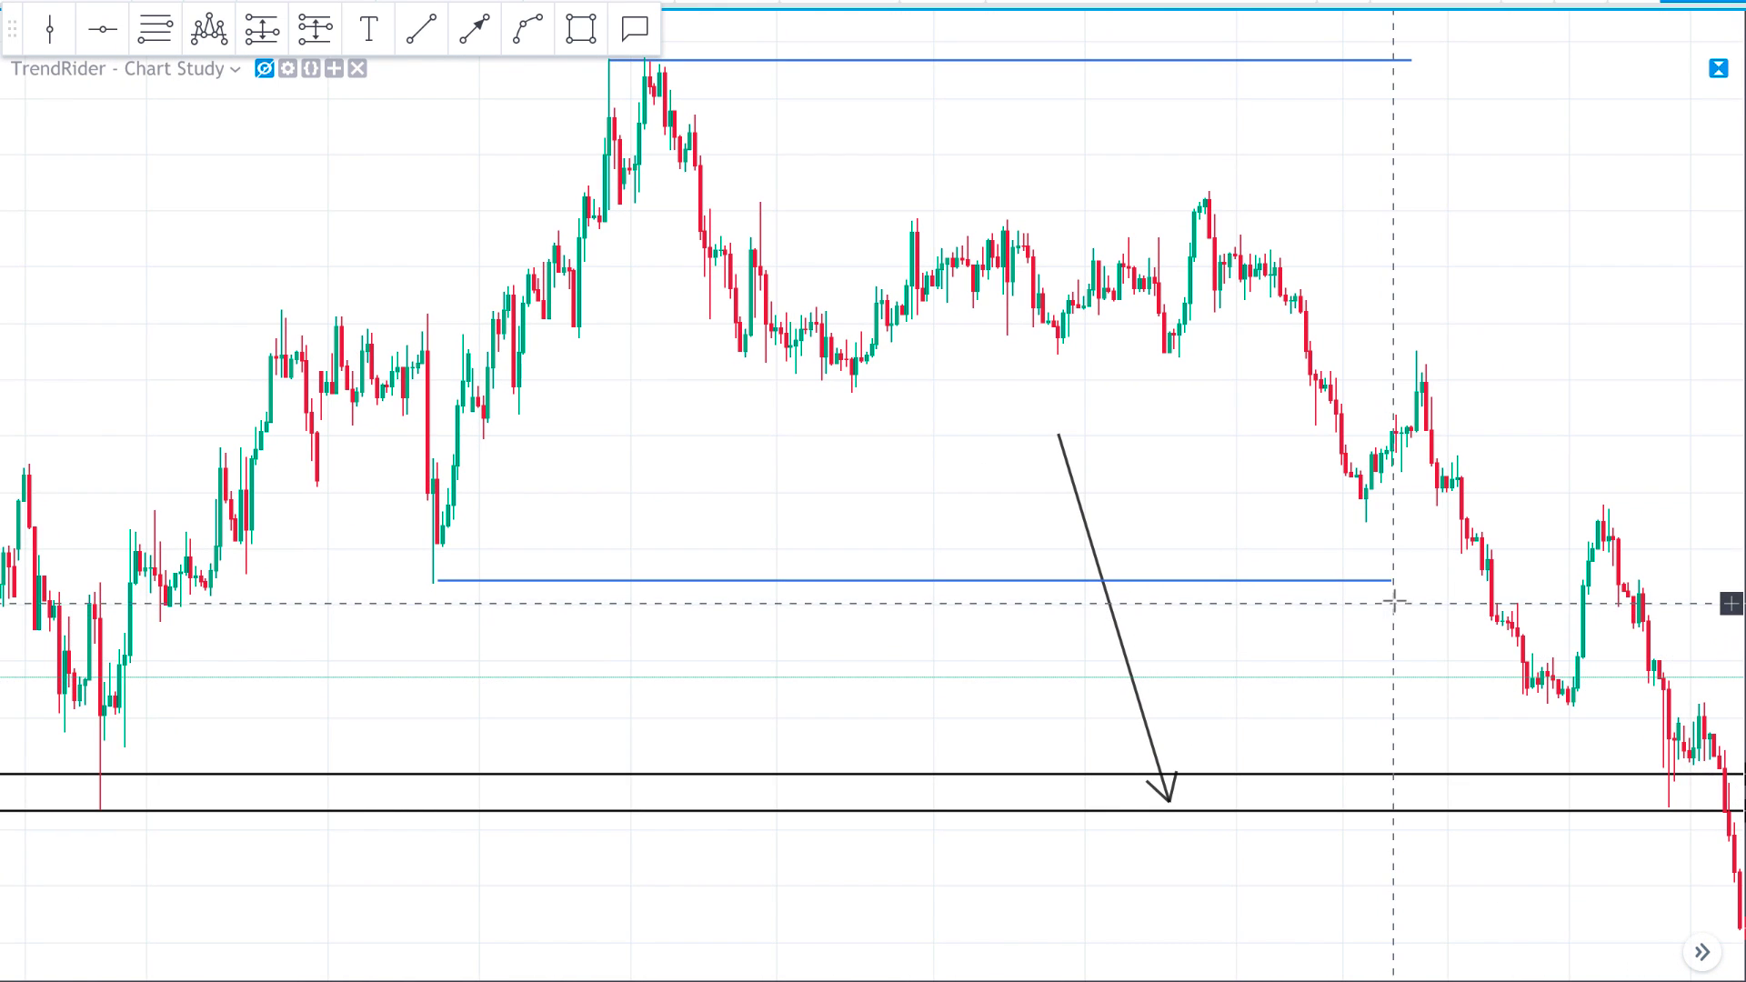
{"action": "left_click_drag", "start_coordinate": [1392, 580], "coordinate": [1490, 579]}
{"action": "left_click", "coordinate": [1474, 586]}
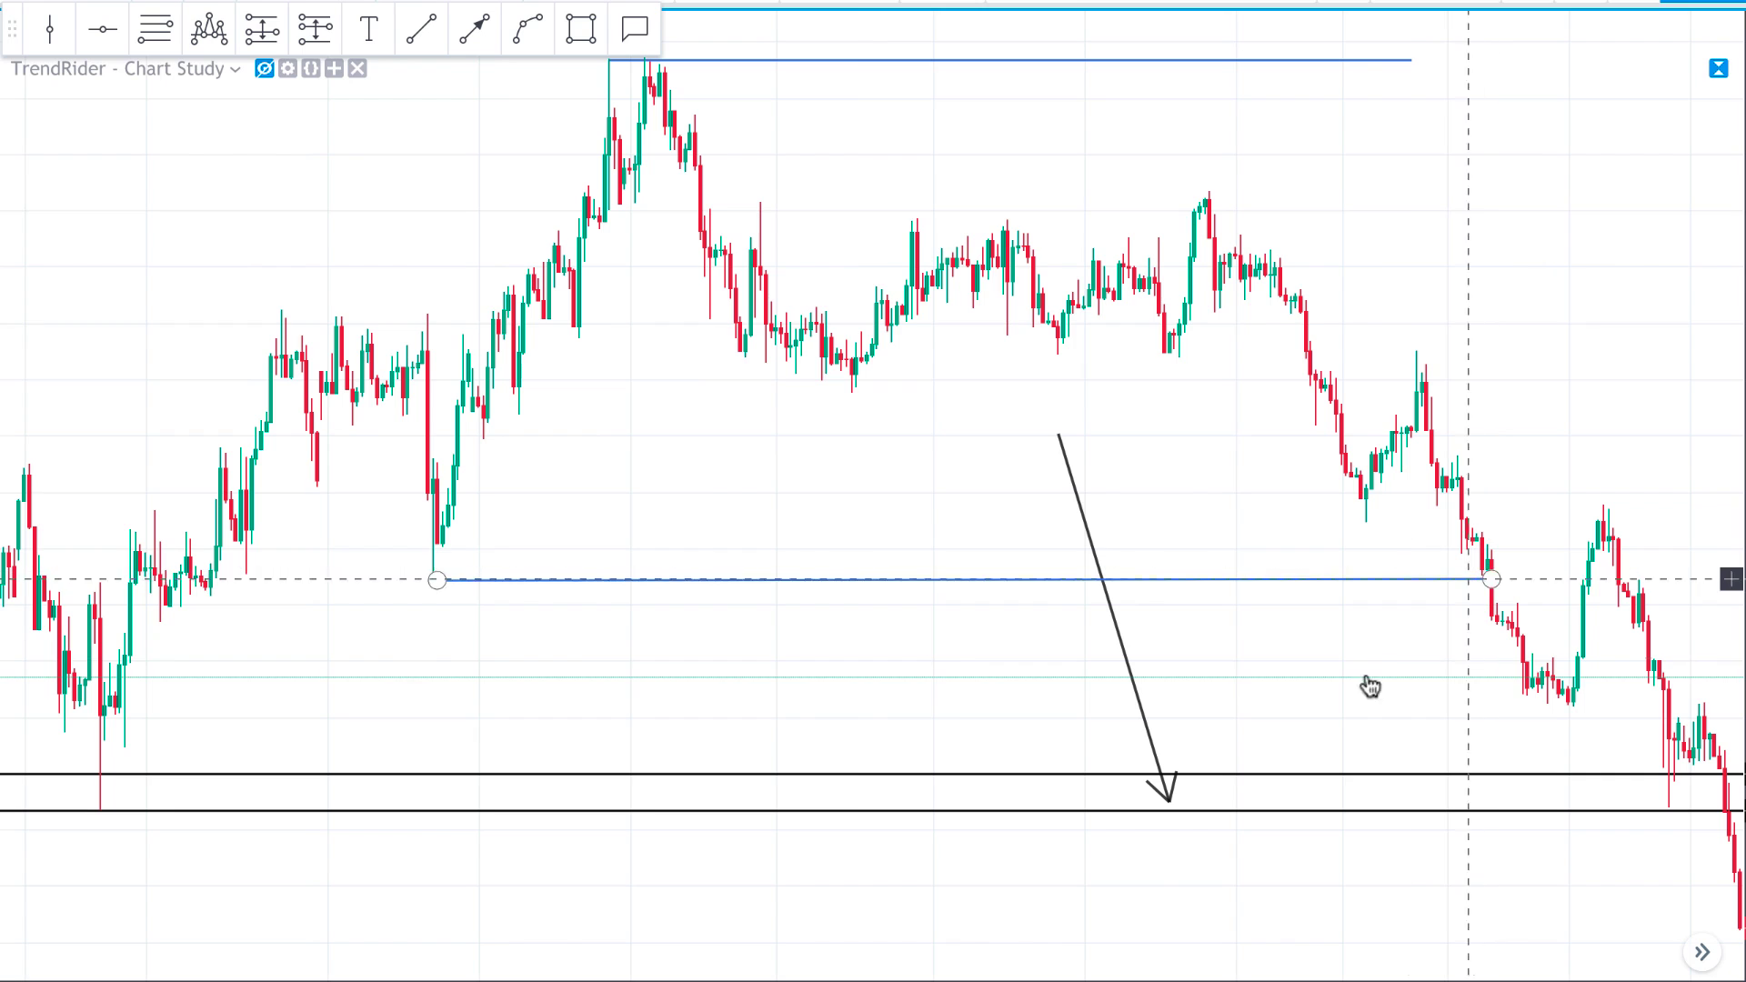
- Select the lower blue line and pan across the later bars to review the levels
{"action": "left_click", "coordinate": [858, 581]}
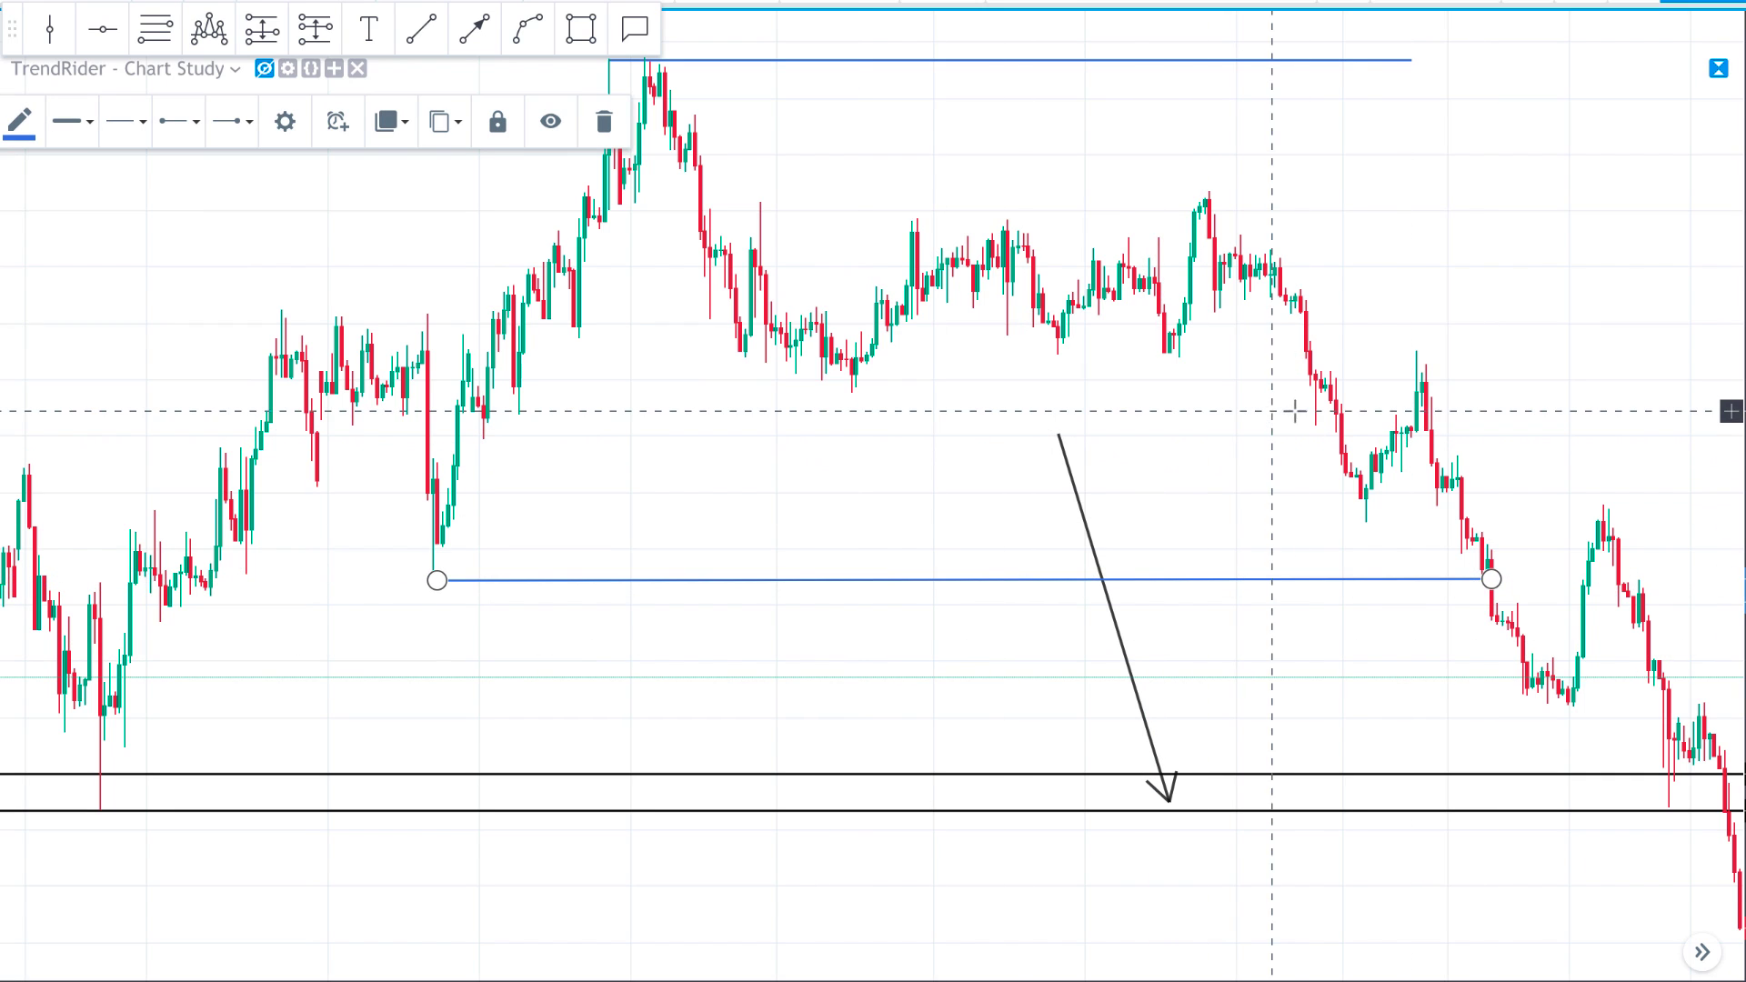
{"action": "scroll", "coordinate": [1352, 412], "scroll_direction": "down", "scroll_amount": 2}
{"action": "scroll", "coordinate": [1170, 760], "scroll_direction": "up", "scroll_amount": 3}
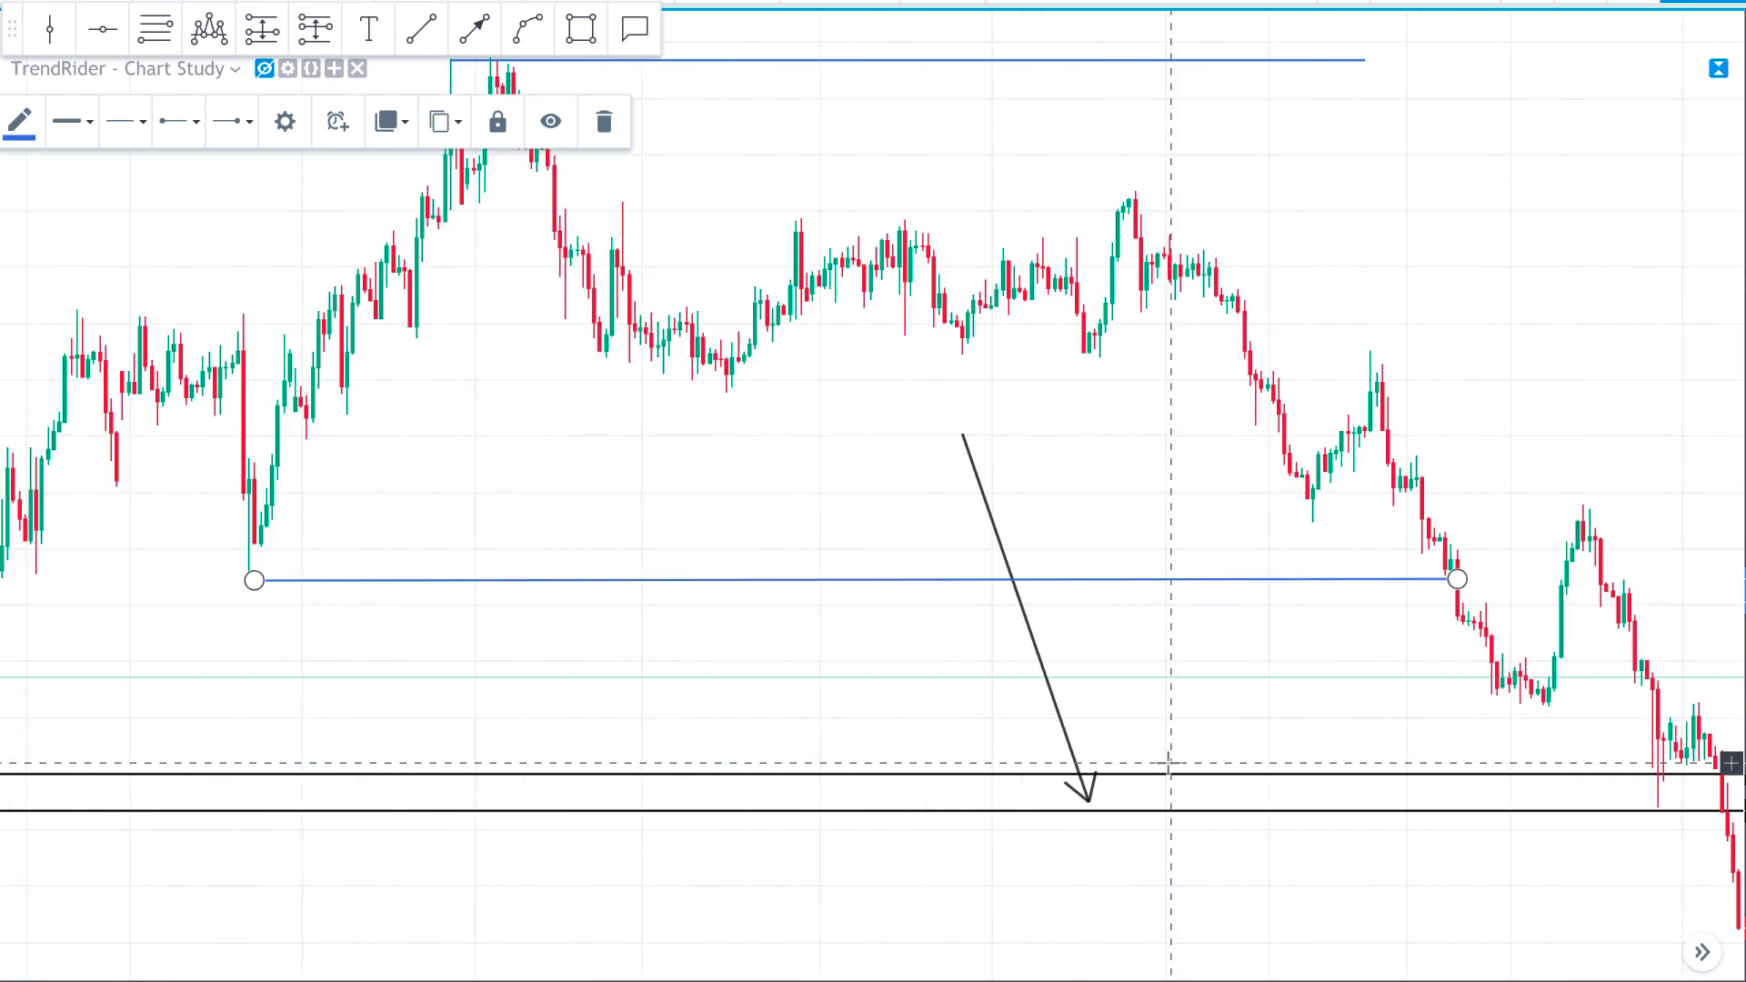
{"action": "left_click_drag", "start_coordinate": [1411, 728], "coordinate": [1073, 736]}
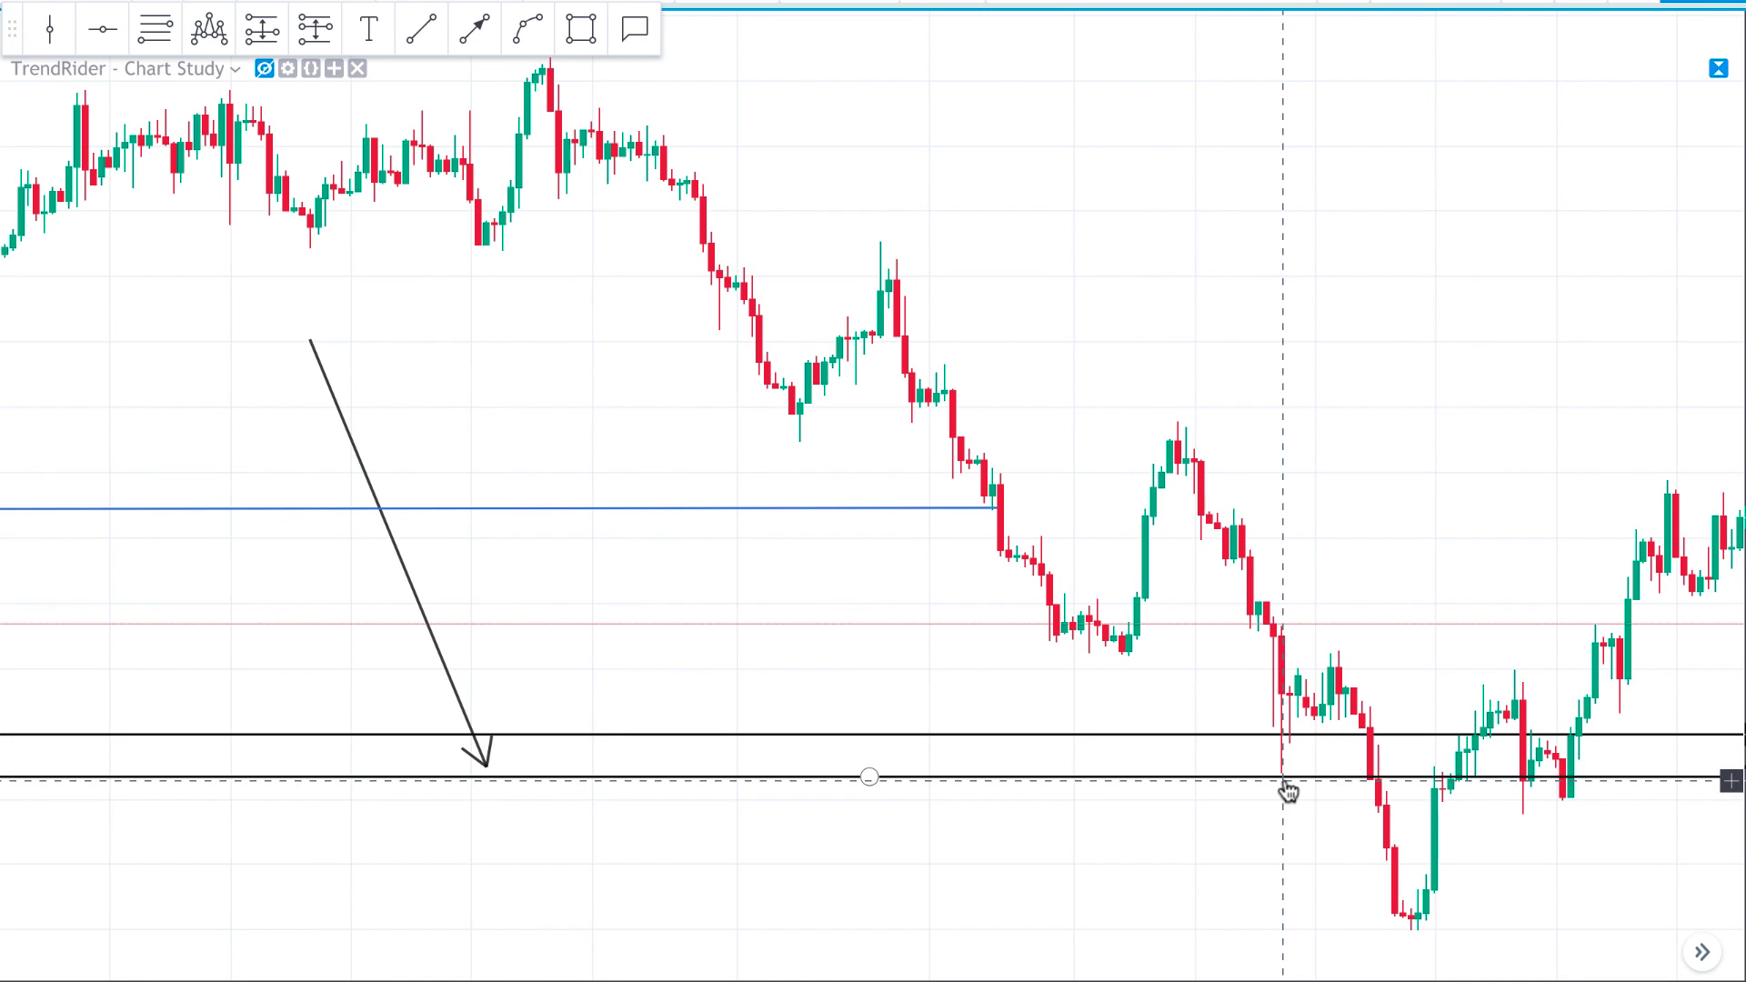
{"action": "left_click_drag", "start_coordinate": [1470, 862], "coordinate": [1106, 868]}
{"action": "scroll", "coordinate": [1106, 869], "scroll_direction": "left", "scroll_amount": 10}
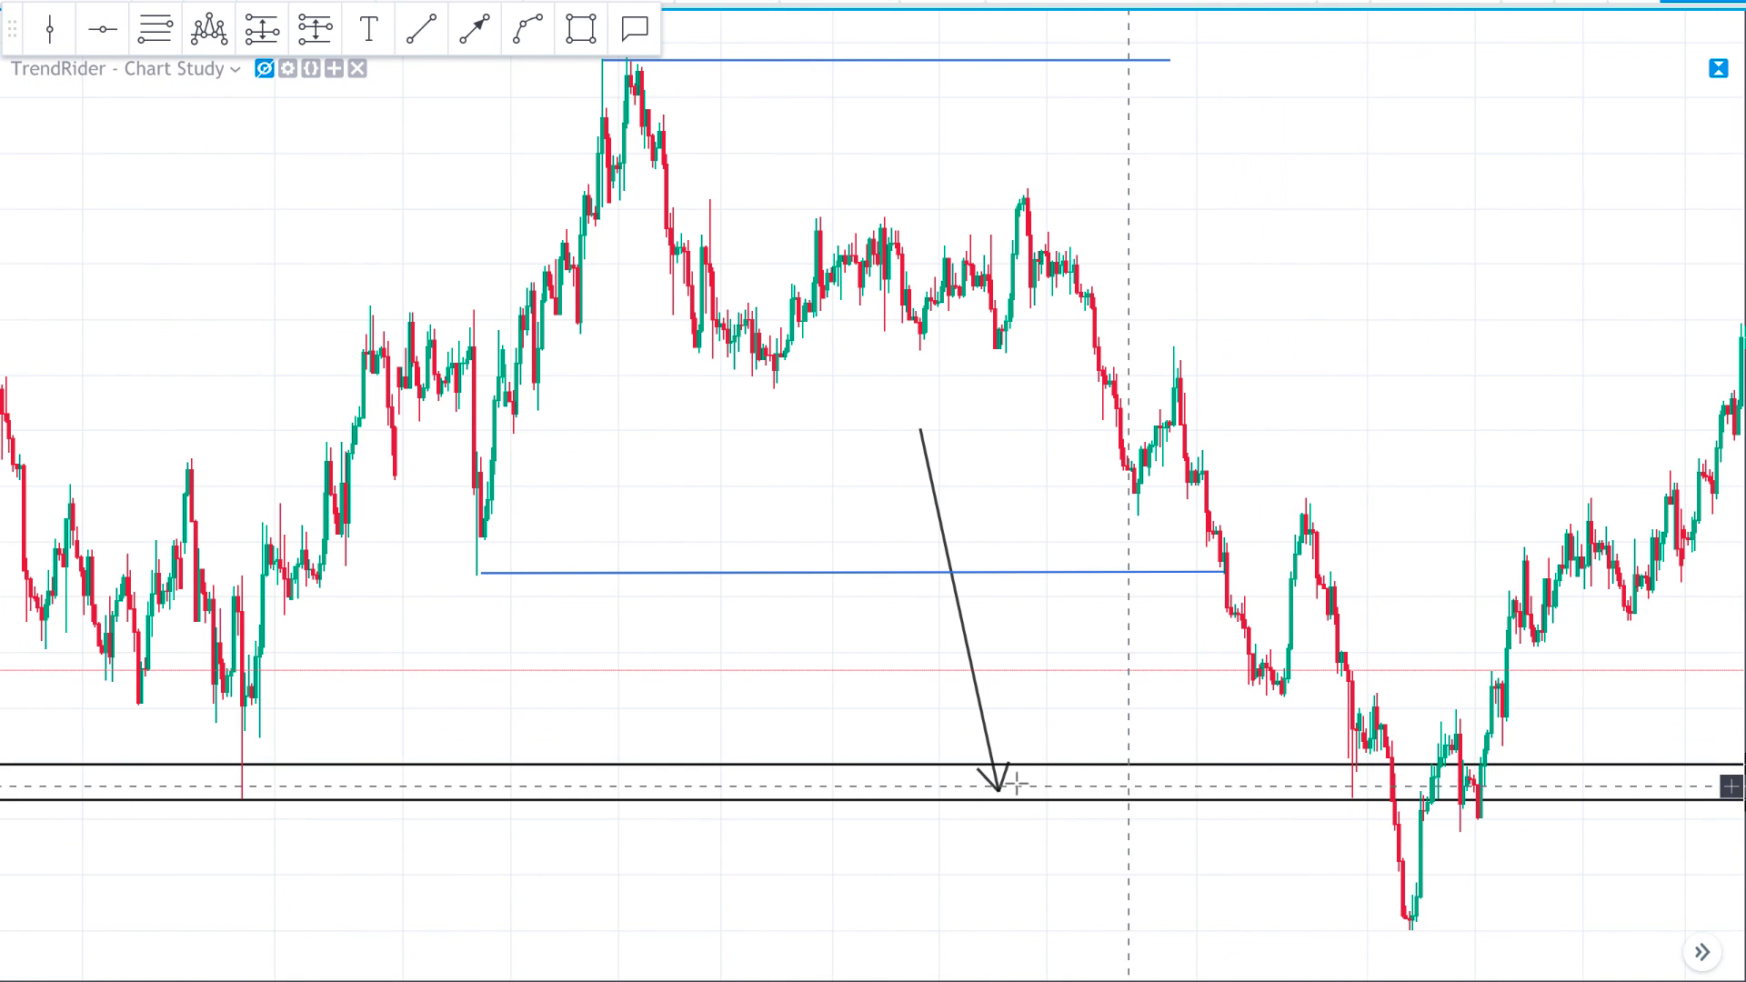
{"action": "scroll", "coordinate": [511, 749], "scroll_direction": "down", "scroll_amount": 1}
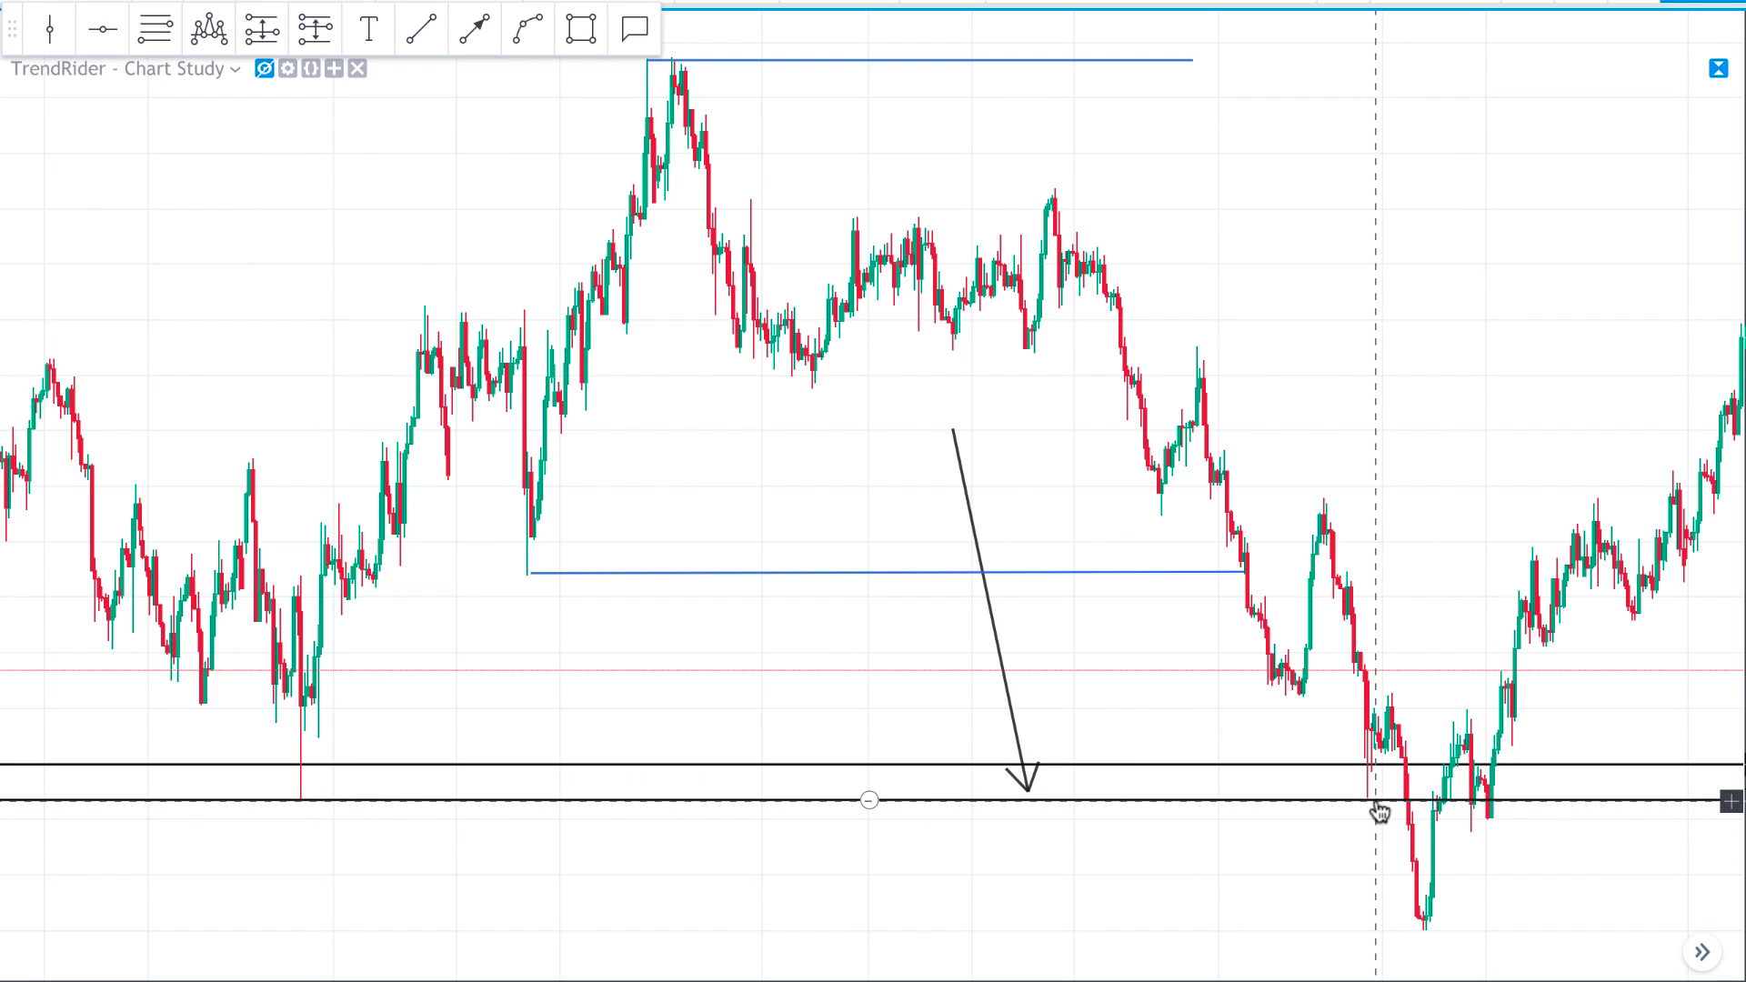
- Draw a head-and-shoulders pattern with its head at the lowest low
{"action": "left_click", "coordinate": [211, 46]}
{"action": "left_click", "coordinate": [1285, 805]}
{"action": "left_click", "coordinate": [1306, 775]}
{"action": "left_click", "coordinate": [1399, 921]}
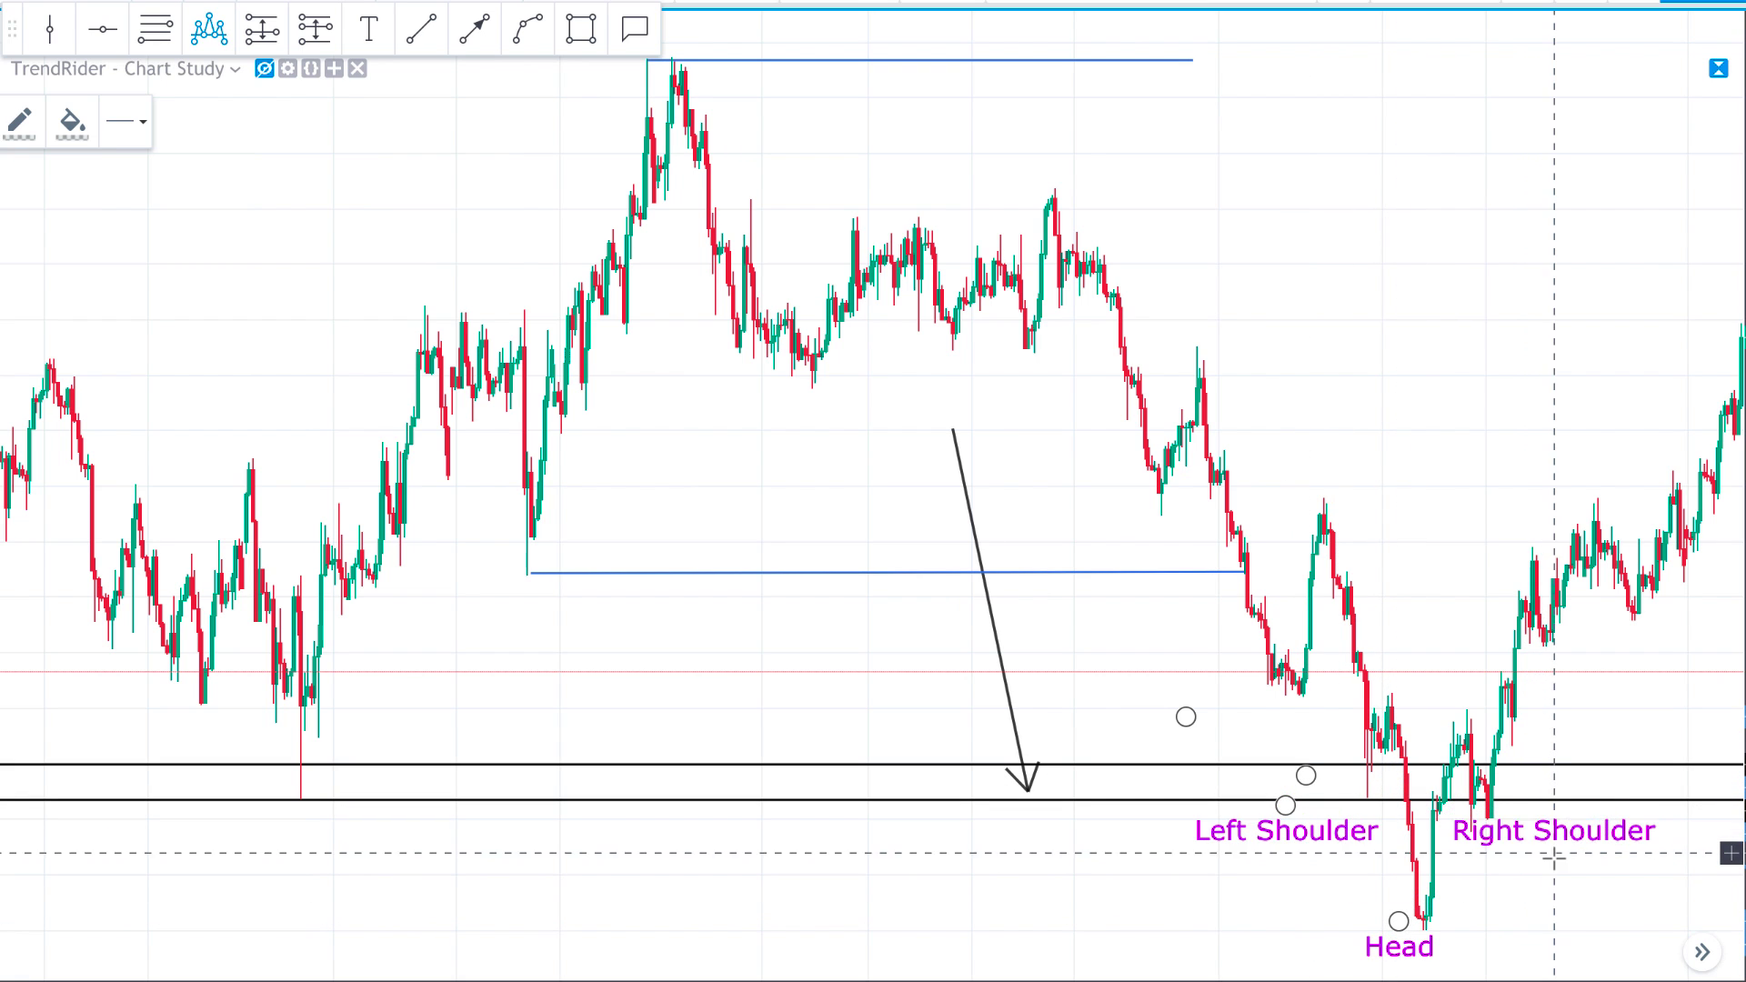
{"action": "left_click", "coordinate": [1555, 855]}
{"action": "left_click", "coordinate": [1554, 690]}
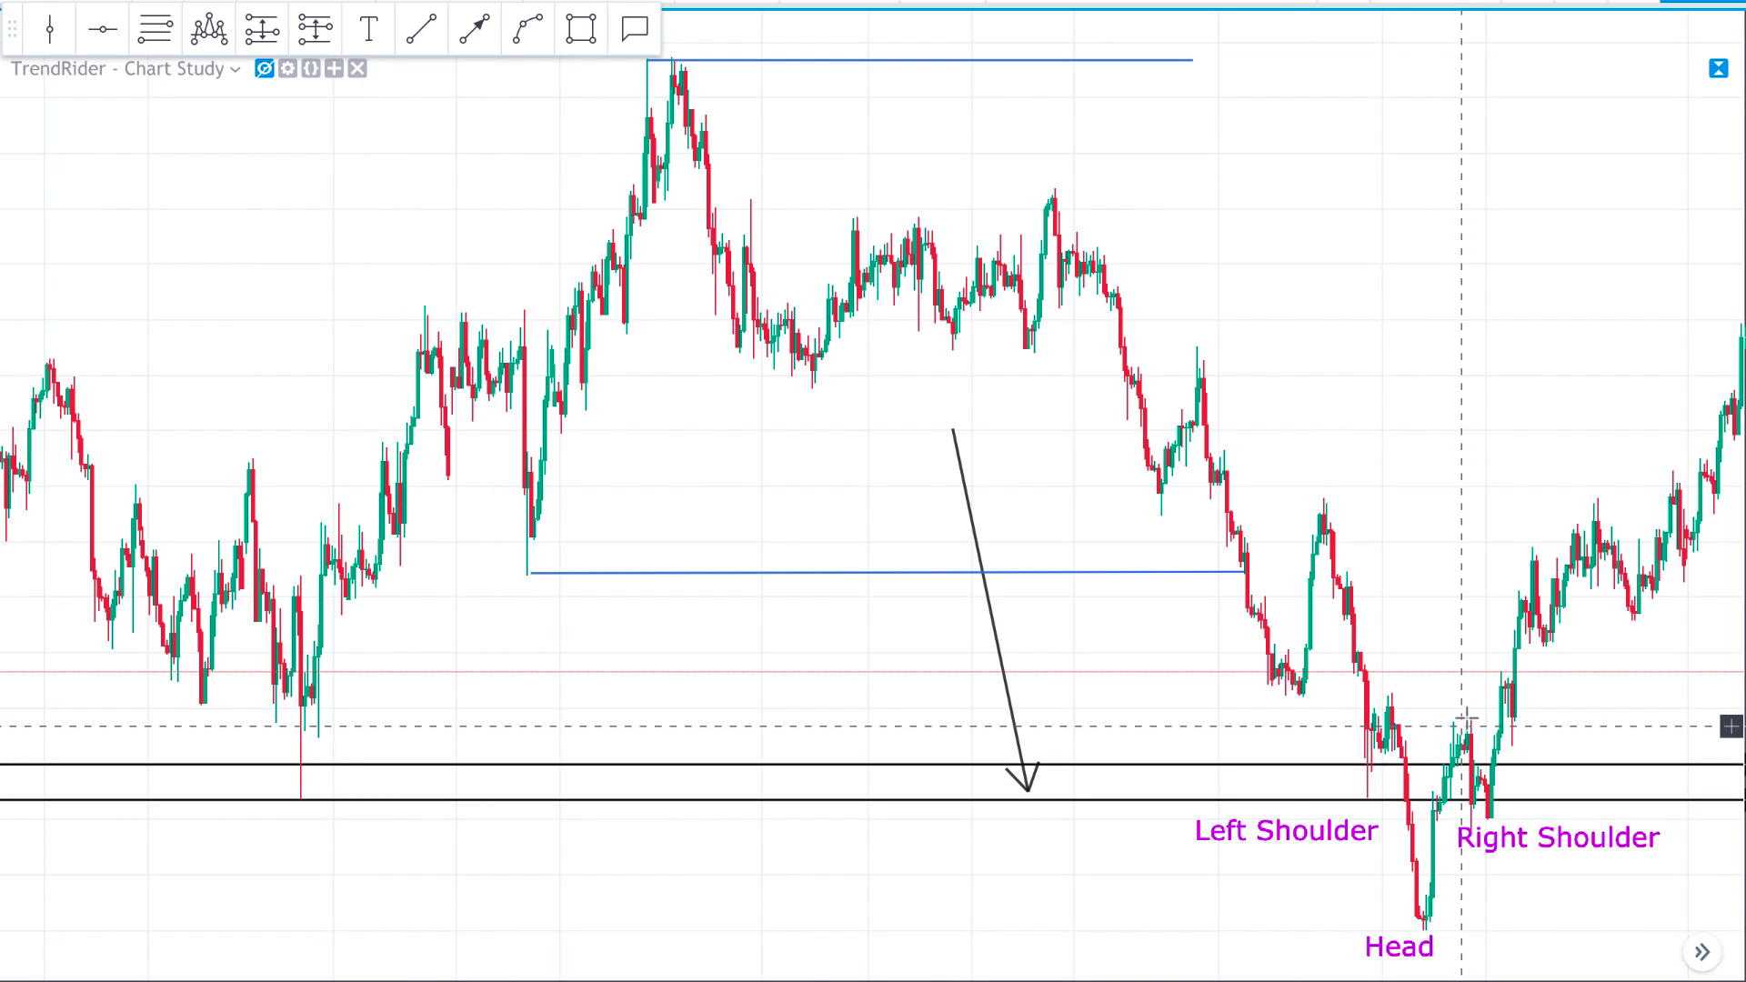
- Pan toward later bars and clear every drawing with Remove All Drawing Tools
{"action": "left_click_drag", "start_coordinate": [1559, 737], "coordinate": [1431, 747]}
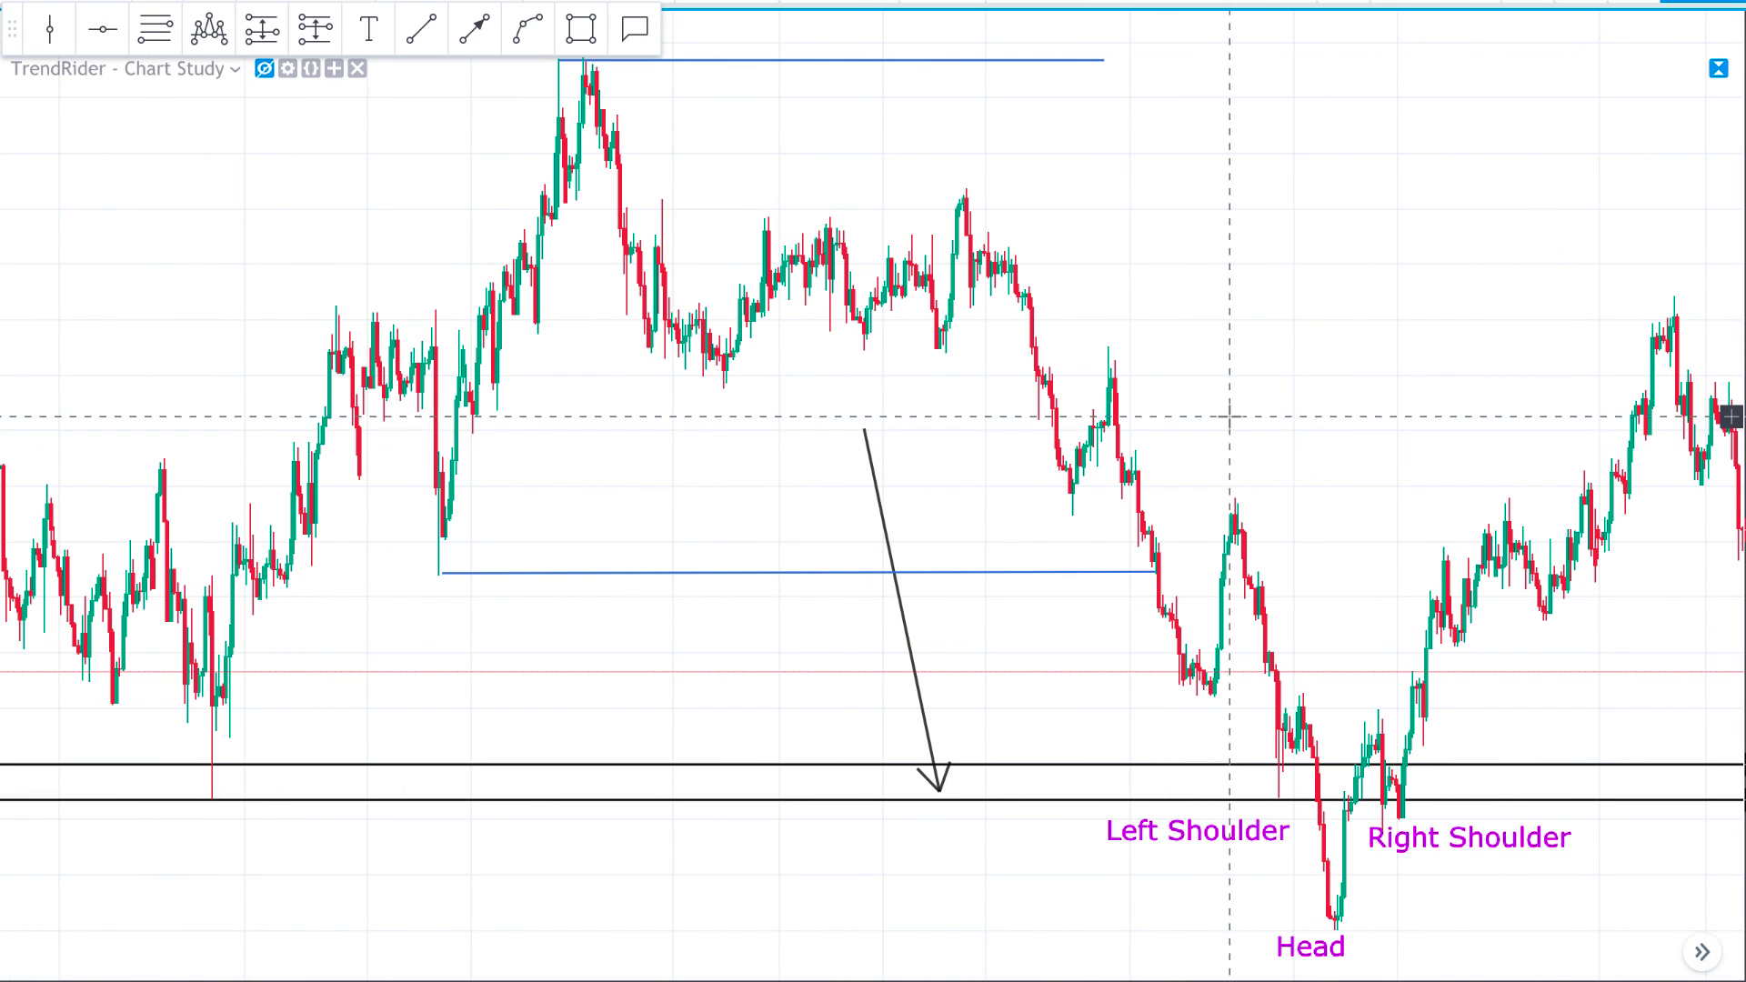
{"action": "left_click_drag", "start_coordinate": [1337, 400], "coordinate": [1162, 406]}
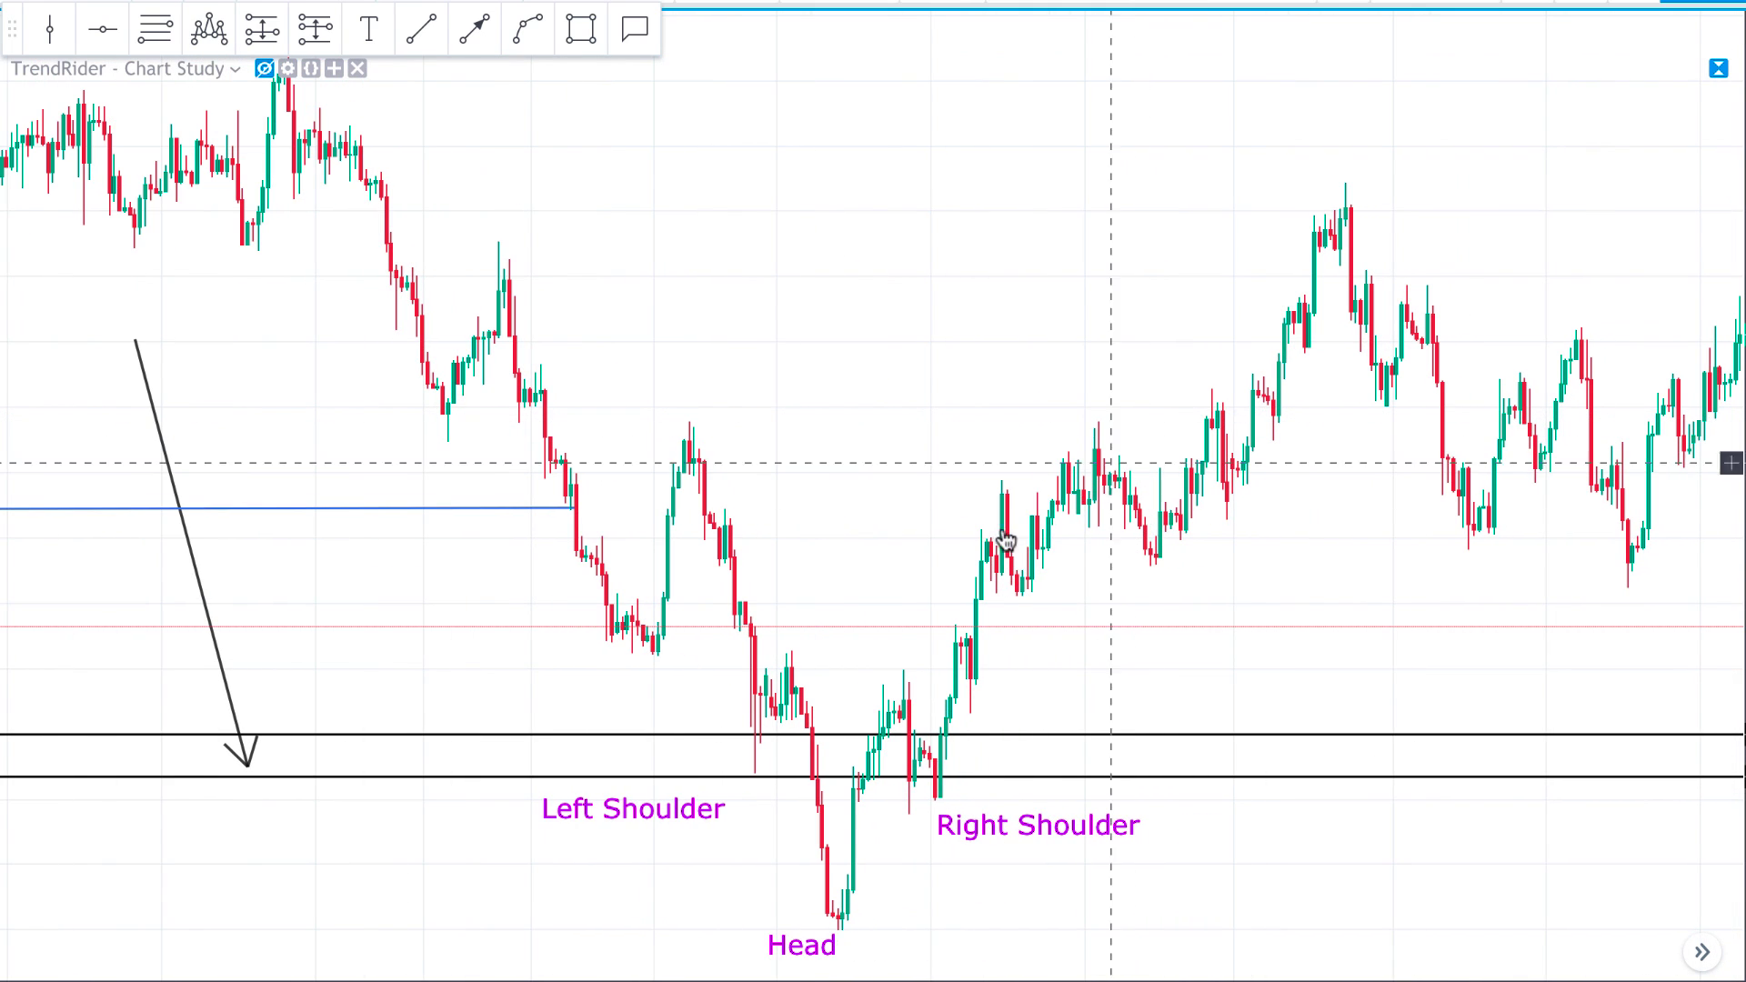
{"action": "right_click", "coordinate": [1319, 897]}
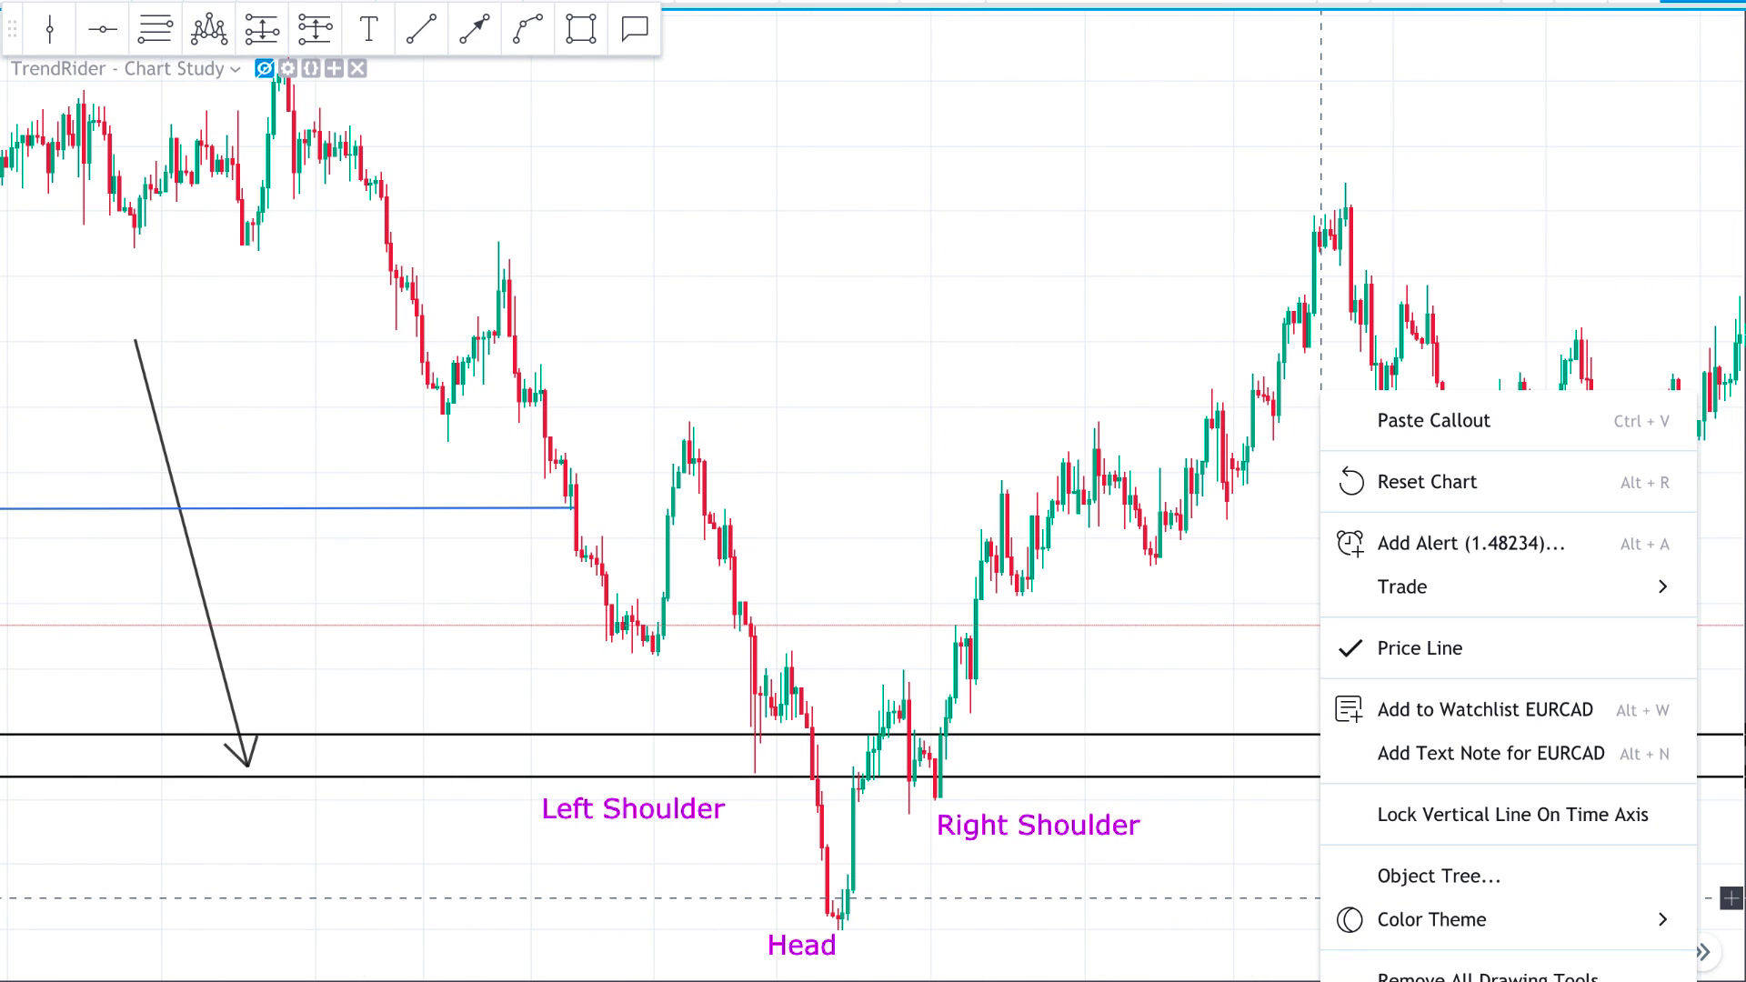
{"action": "left_click", "coordinate": [1473, 975]}
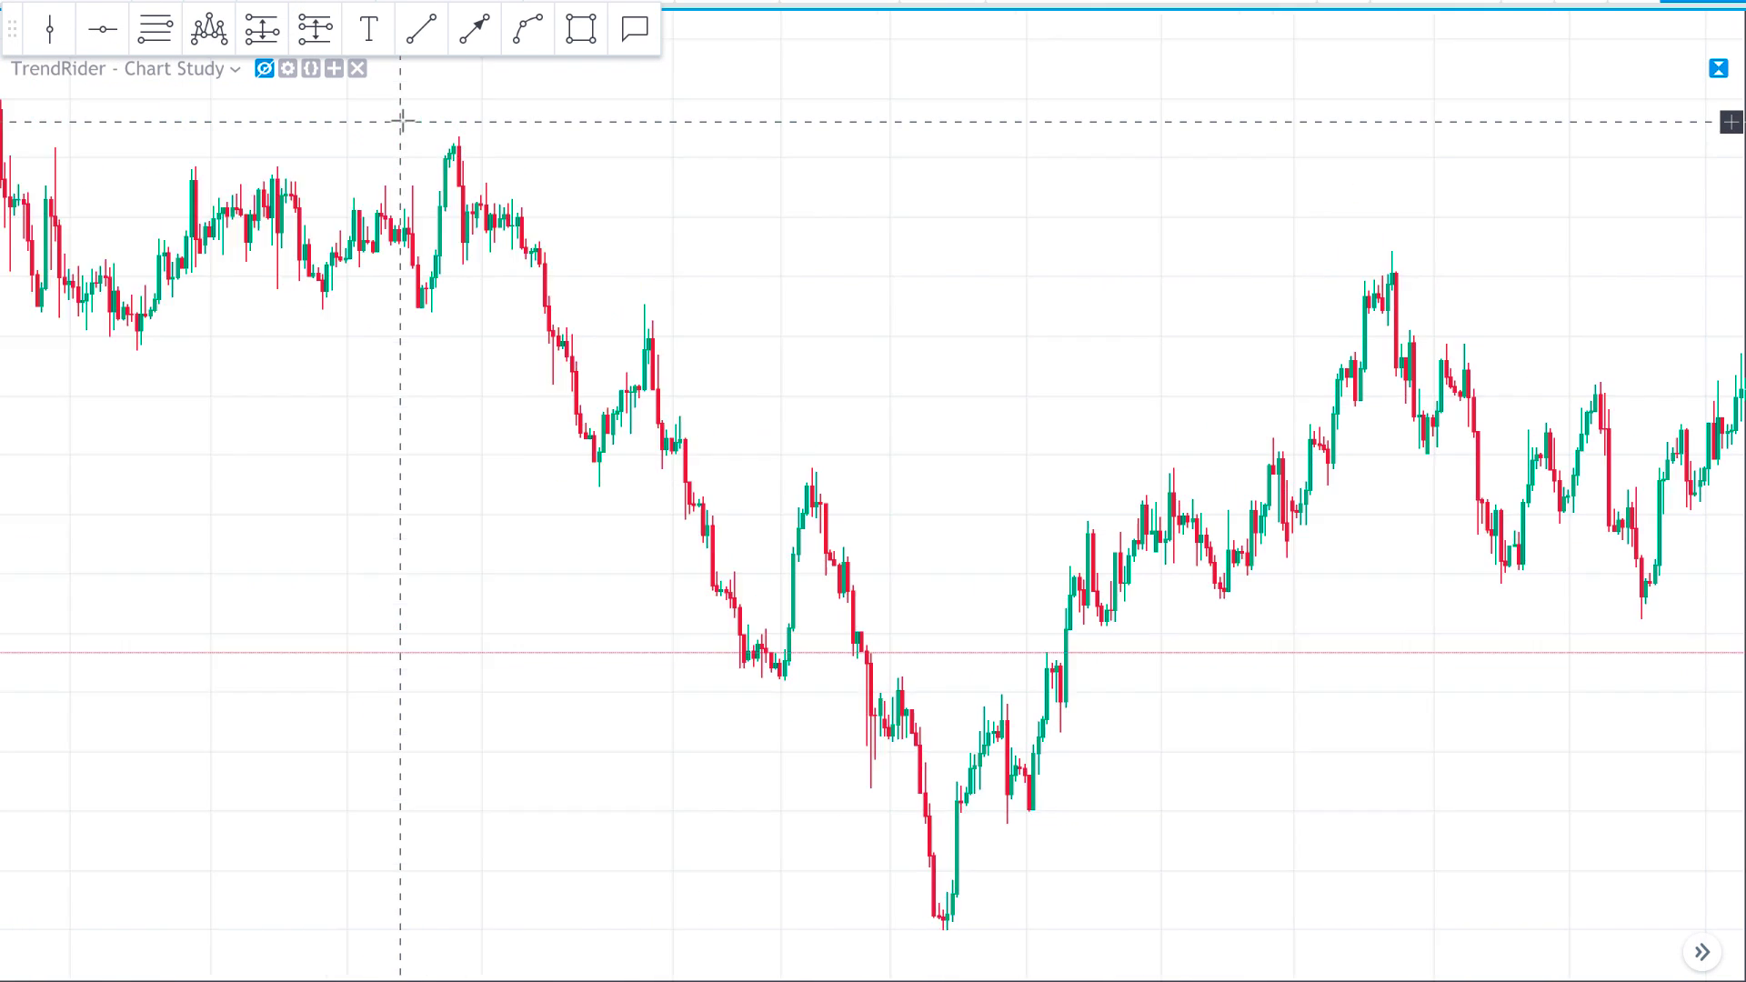
- Place a black horizontal level at the top peak high
{"action": "left_click", "coordinate": [107, 30]}
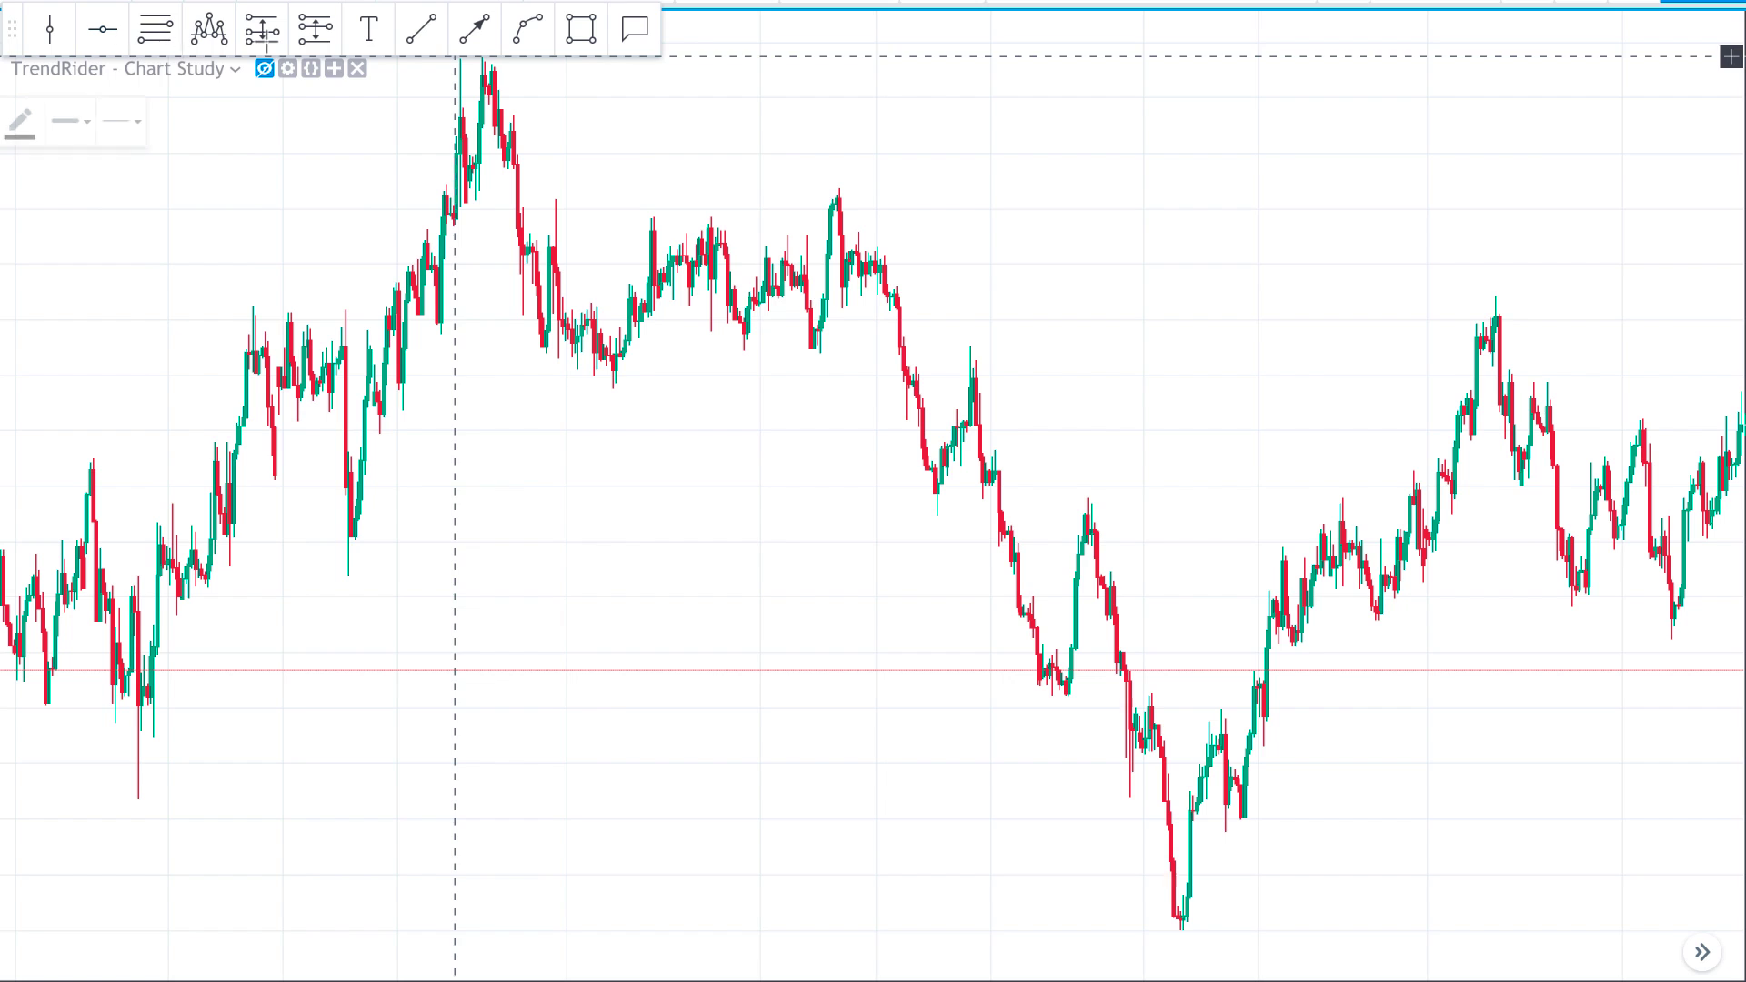
{"action": "left_click", "coordinate": [710, 60]}
{"action": "left_click", "coordinate": [1216, 172]}
{"action": "left_click_drag", "start_coordinate": [1216, 172], "coordinate": [1109, 188]}
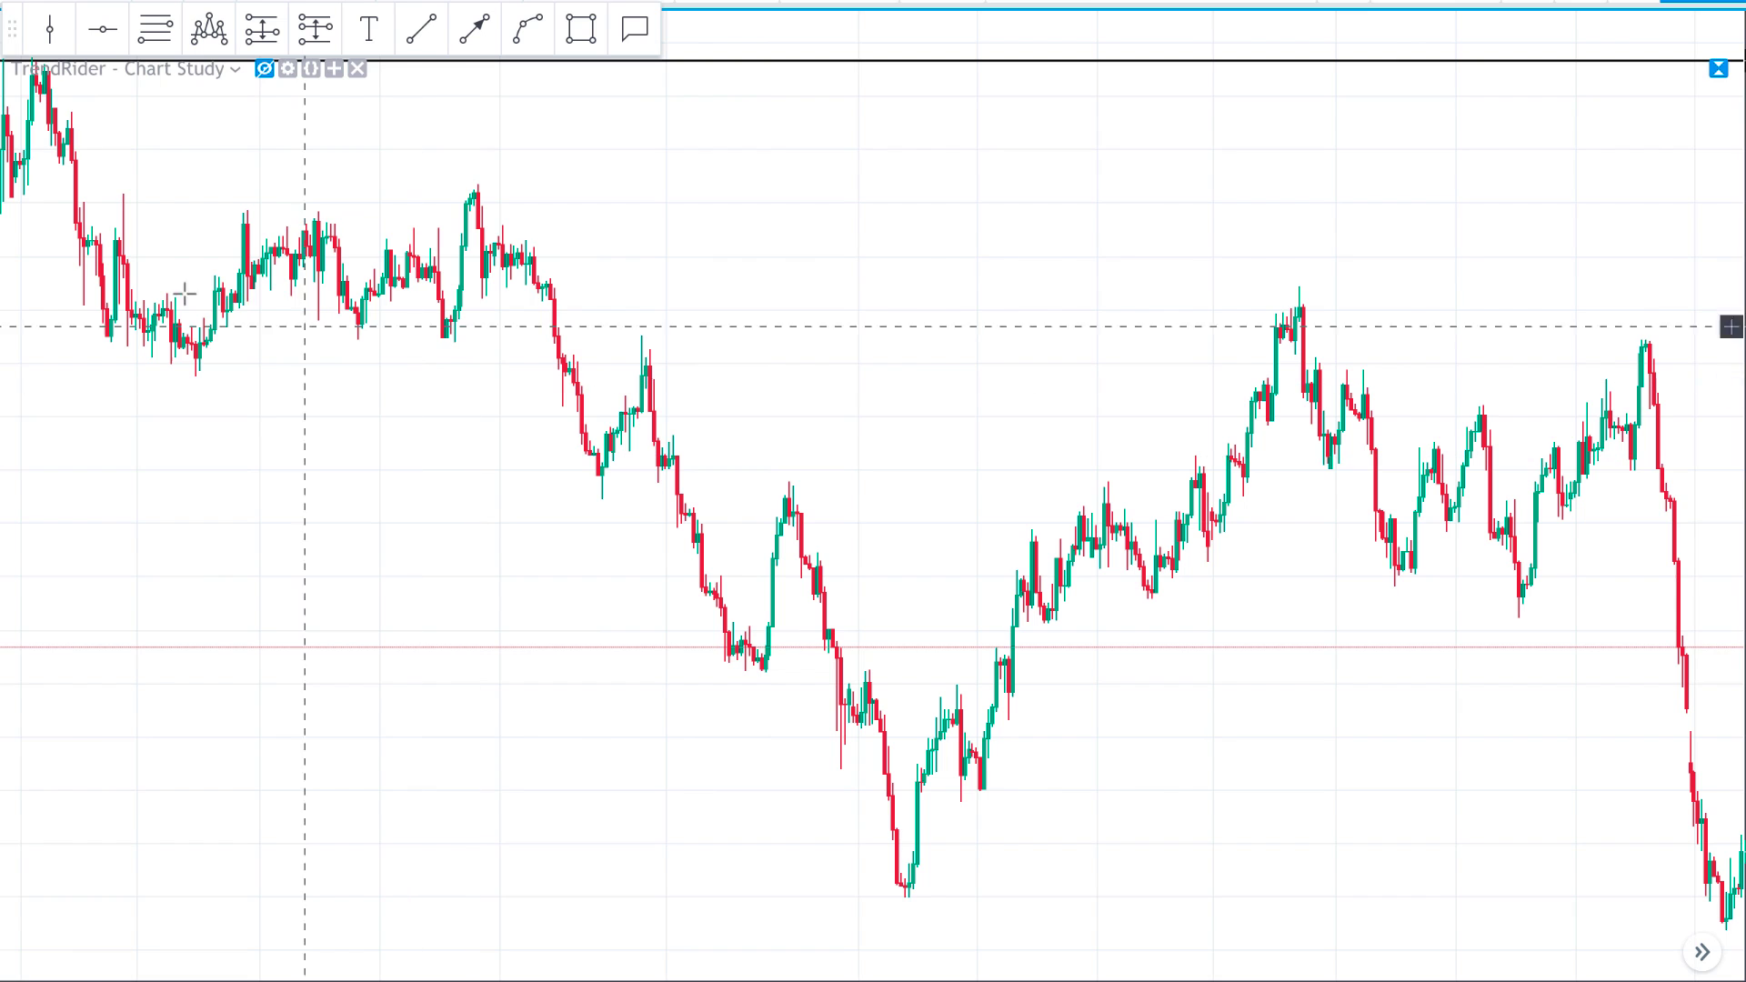
- Draw a blue rectangle zone along the swing low and maximize the chart to full height
{"action": "left_click", "coordinate": [634, 41]}
{"action": "left_click", "coordinate": [581, 28]}
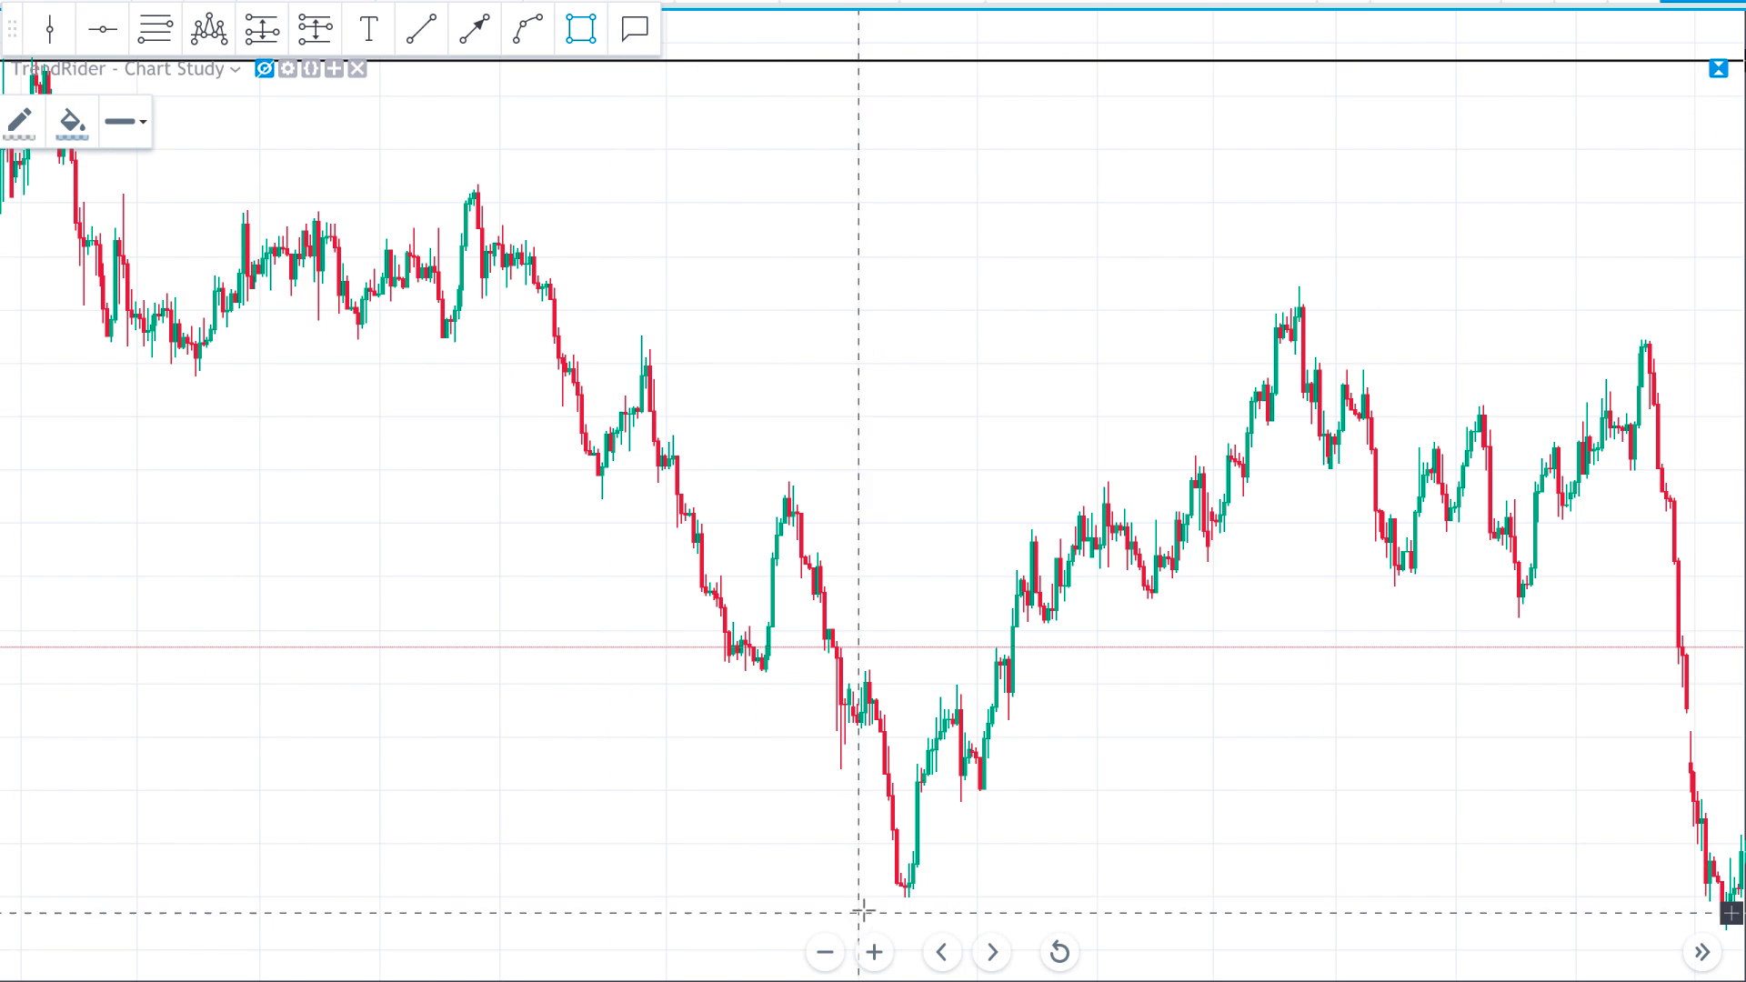
{"action": "left_click_drag", "start_coordinate": [870, 887], "coordinate": [1687, 905]}
{"action": "left_click", "coordinate": [825, 544]}
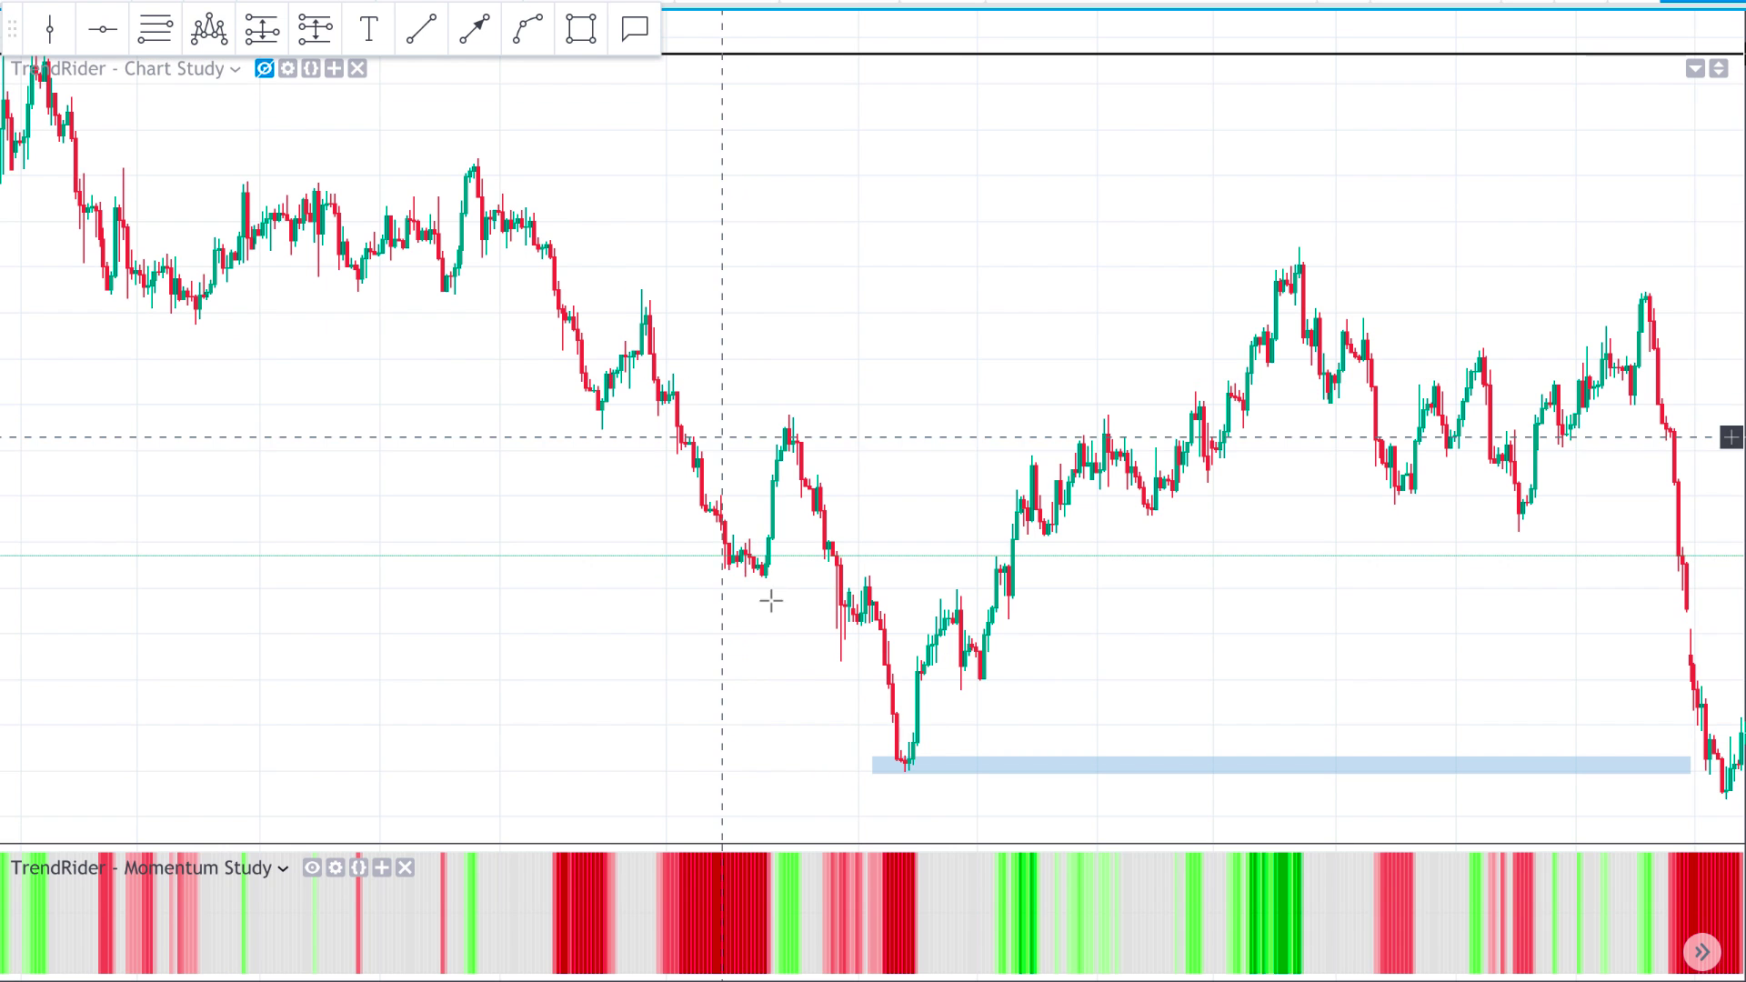
{"action": "double_click", "coordinate": [794, 687]}
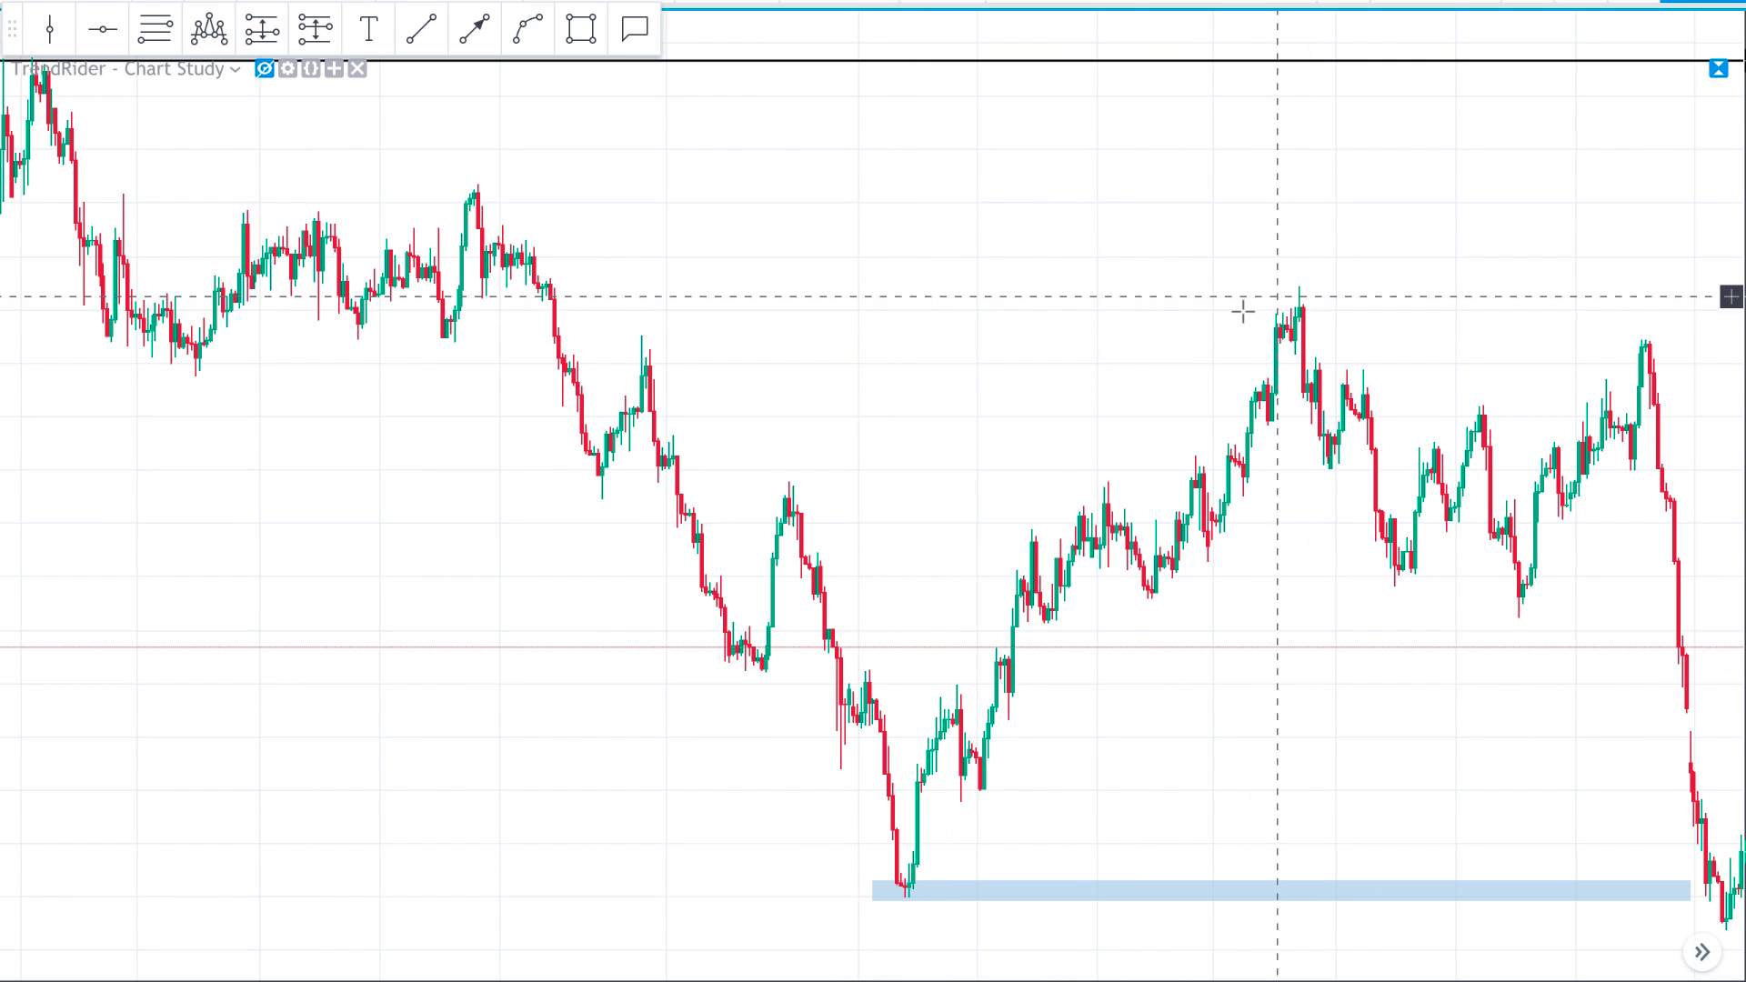
- Draw a blue supply-zone rectangle at the peak high
{"action": "left_click", "coordinate": [586, 30]}
{"action": "left_click", "coordinate": [1269, 292]}
{"action": "left_click", "coordinate": [1714, 333]}
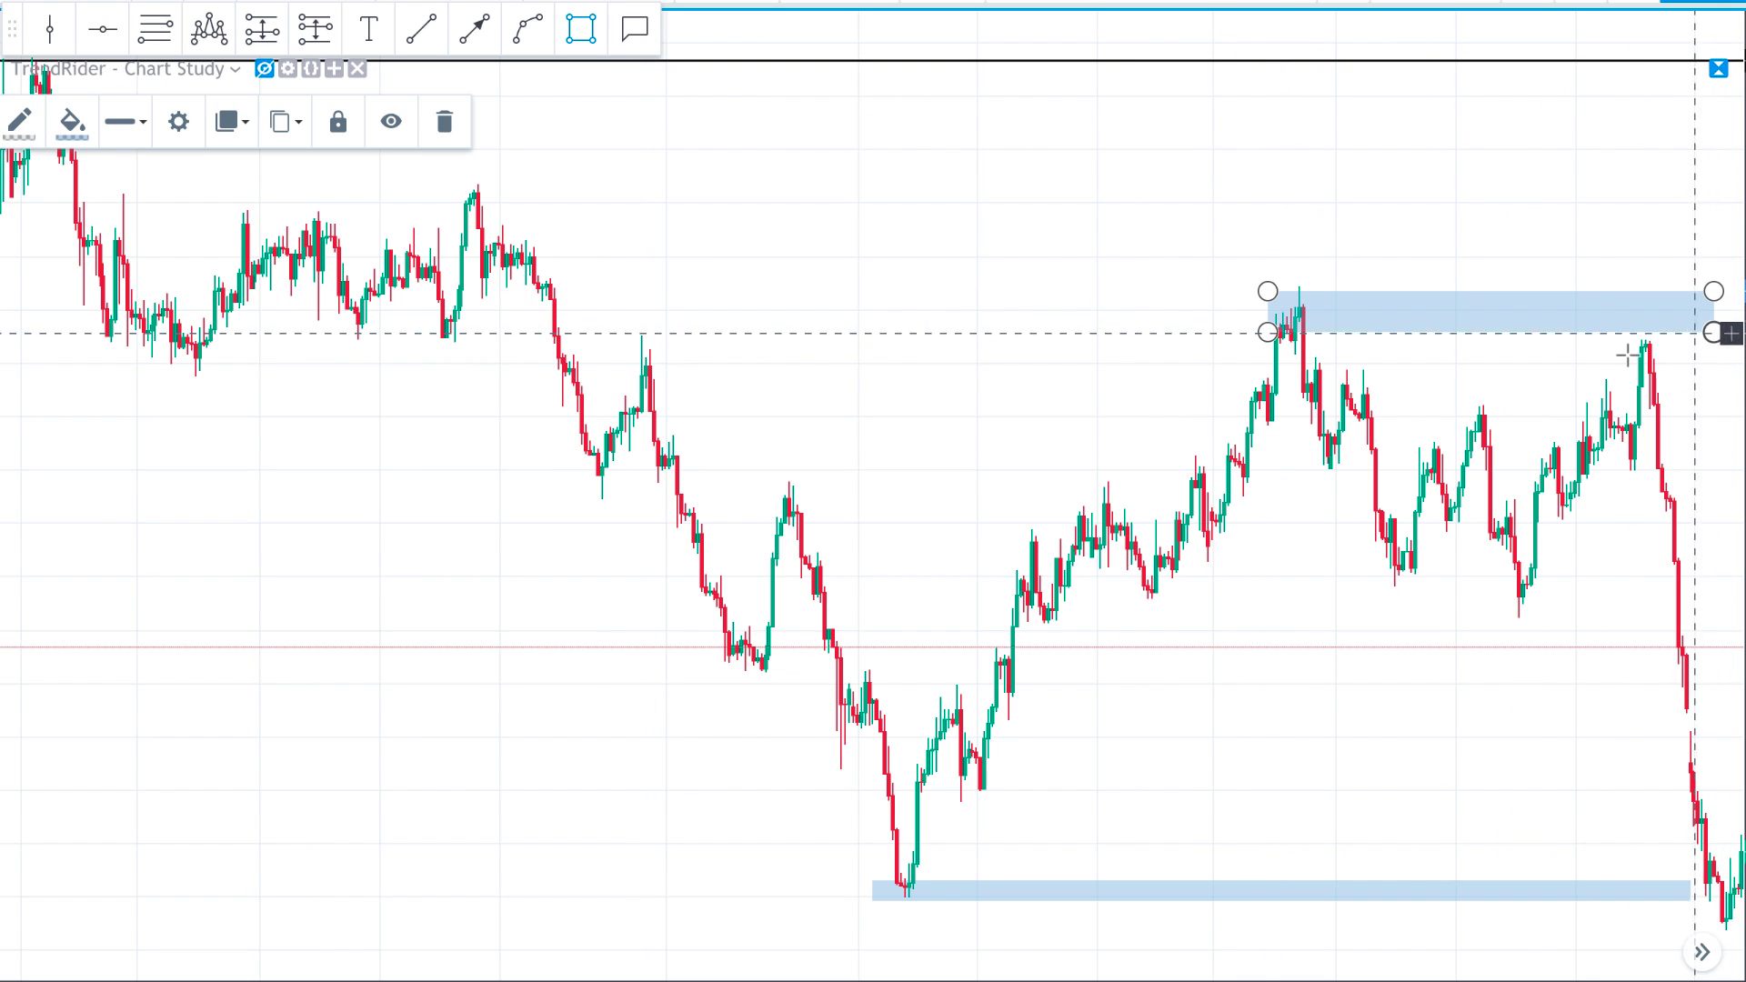
{"action": "left_click", "coordinate": [1628, 350]}
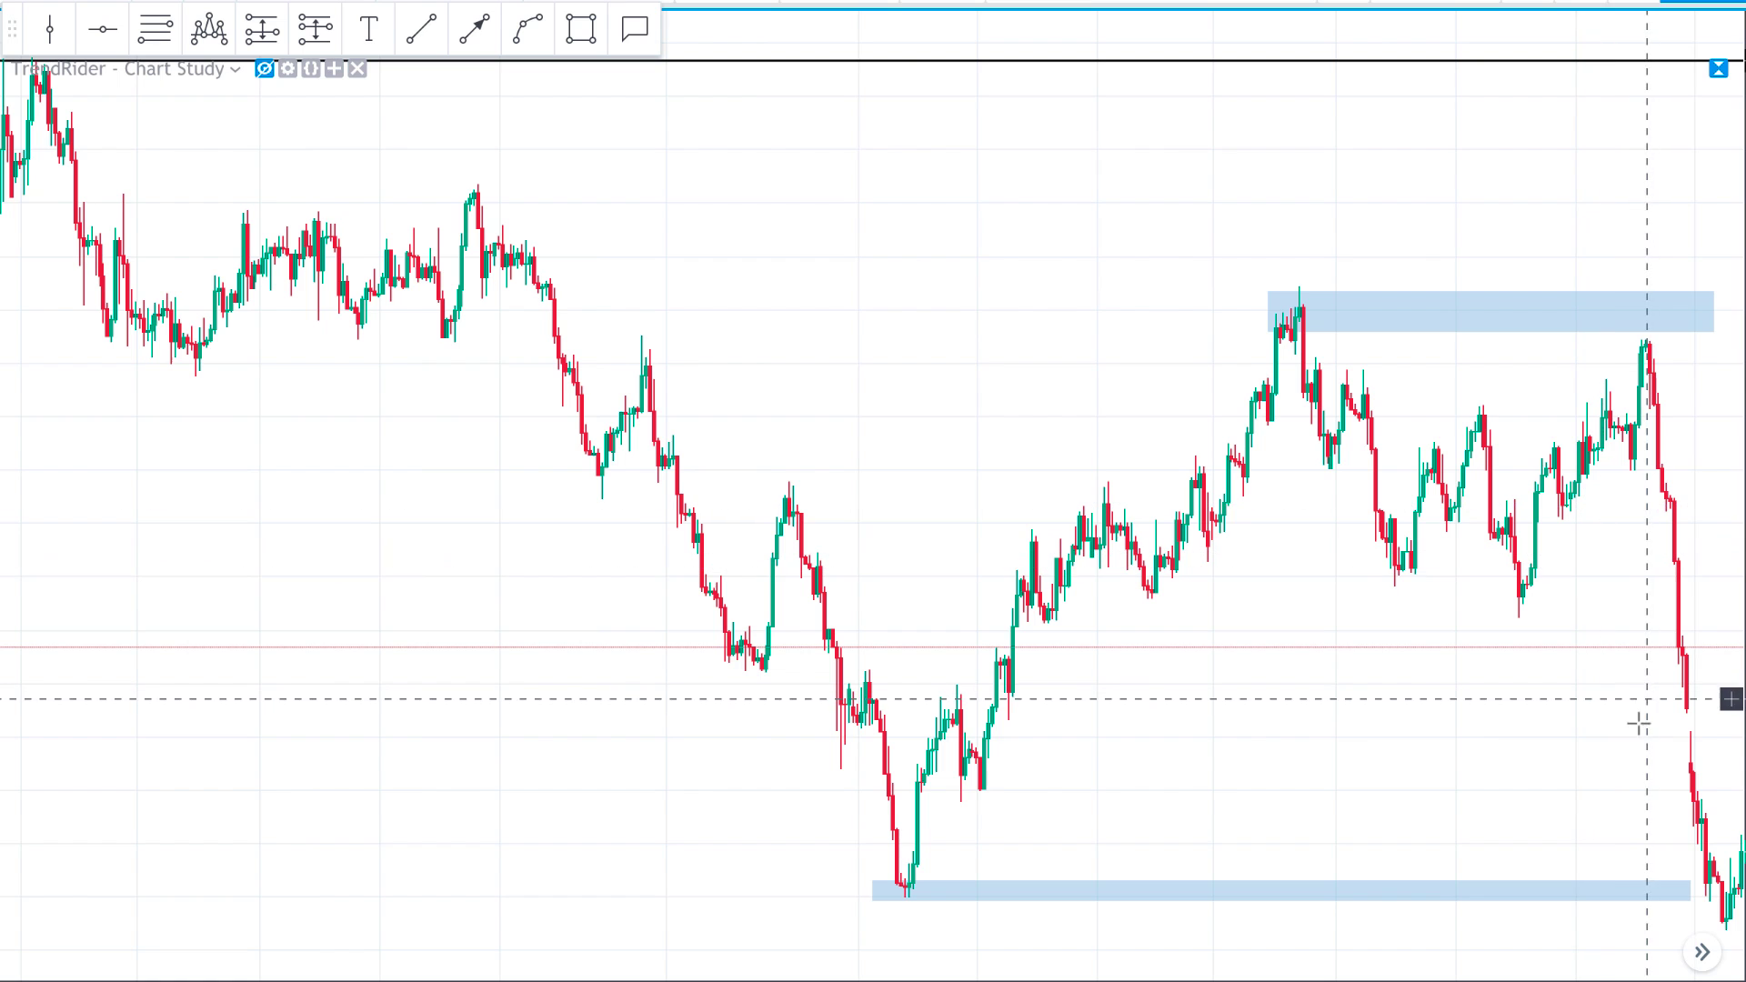
- Pan toward later bars and adjust the lower swing-low zone's right end
{"action": "left_click_drag", "start_coordinate": [1612, 784], "coordinate": [1585, 871]}
{"action": "left_click", "coordinate": [1417, 887]}
{"action": "scroll", "coordinate": [1529, 928], "scroll_direction": "up", "scroll_amount": 2}
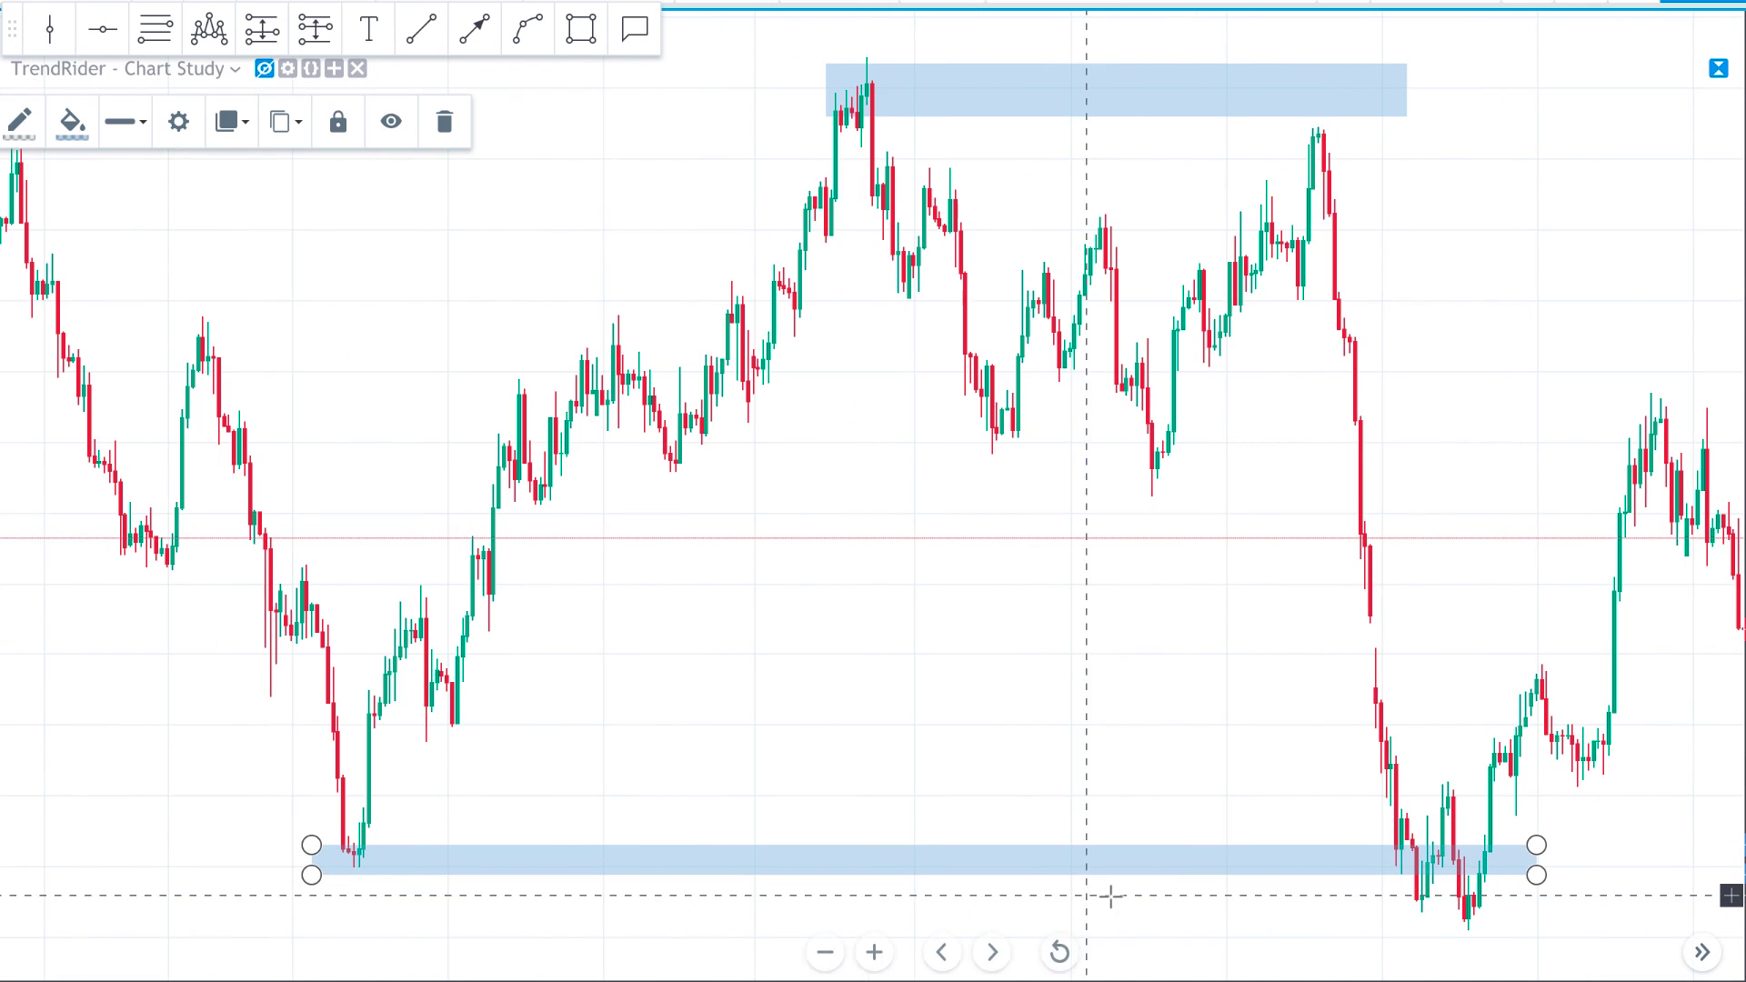
{"action": "left_click", "coordinate": [1401, 899]}
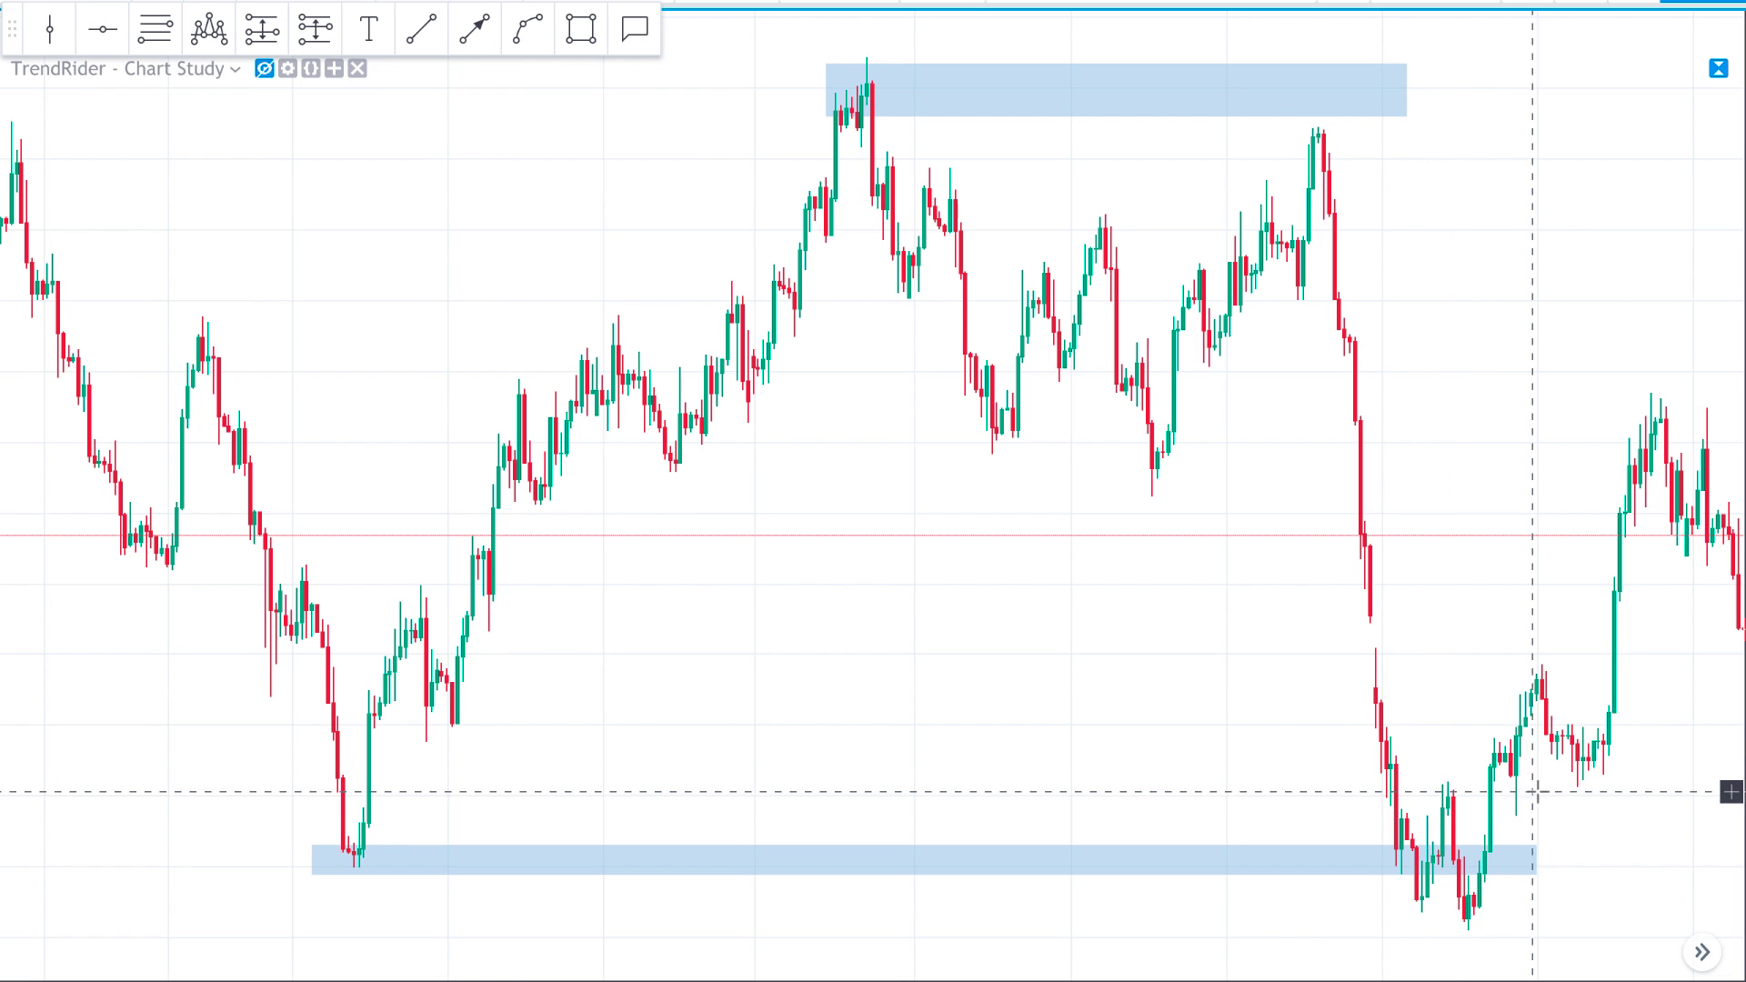
{"action": "left_click_drag", "start_coordinate": [1587, 784], "coordinate": [1548, 784]}
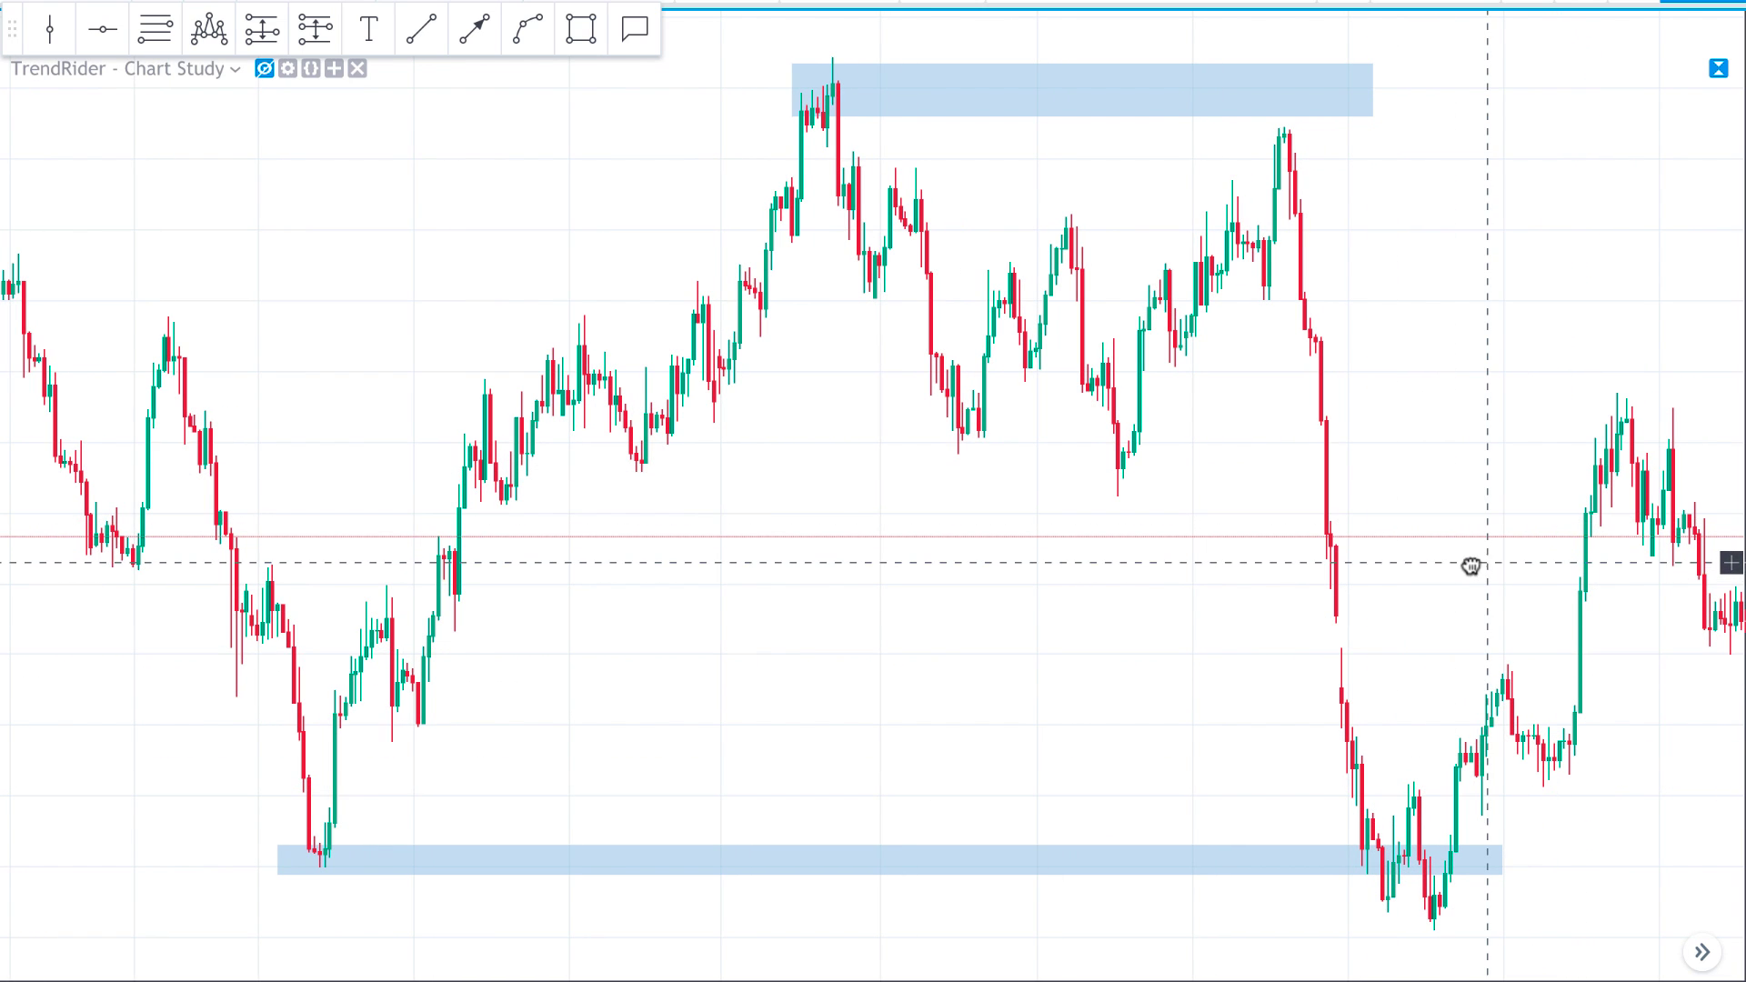
{"action": "left_click_drag", "start_coordinate": [1488, 563], "coordinate": [1462, 569]}
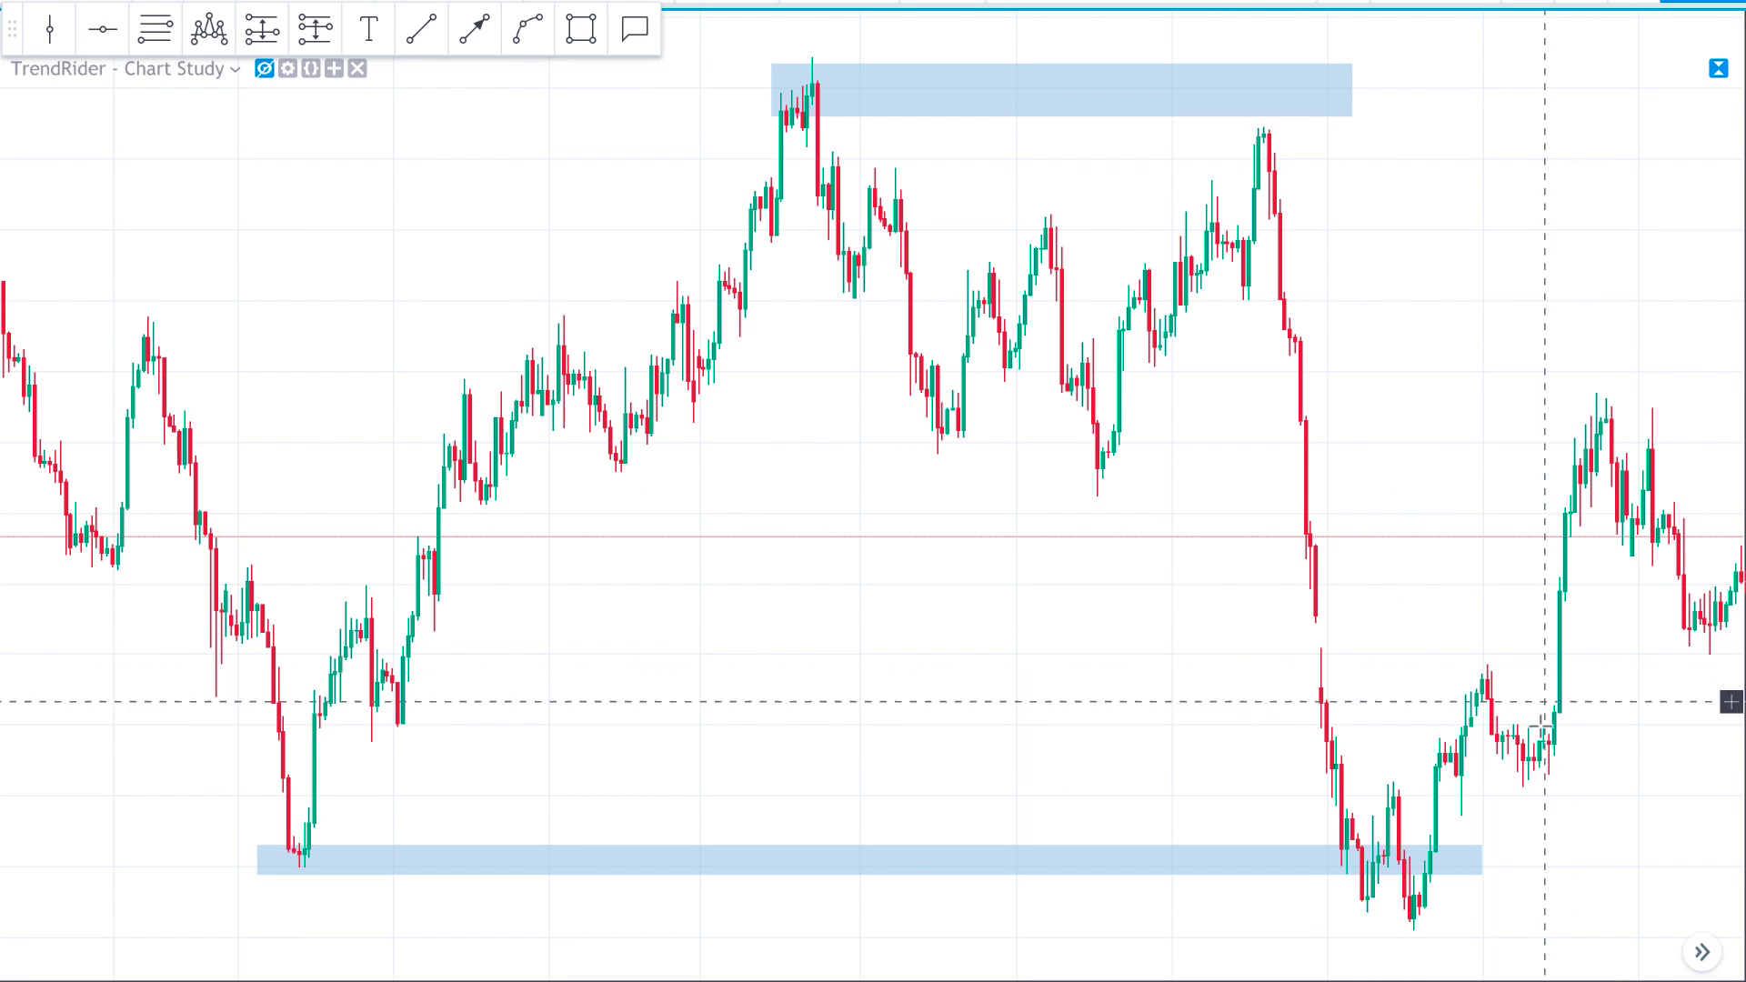
- Delete the lower swing-low zone and widen the peak supply zone to the latest candles
{"action": "left_click", "coordinate": [1458, 855]}
{"action": "key", "text": "Delete"}
{"action": "scroll", "coordinate": [791, 713], "scroll_direction": "down", "scroll_amount": 2}
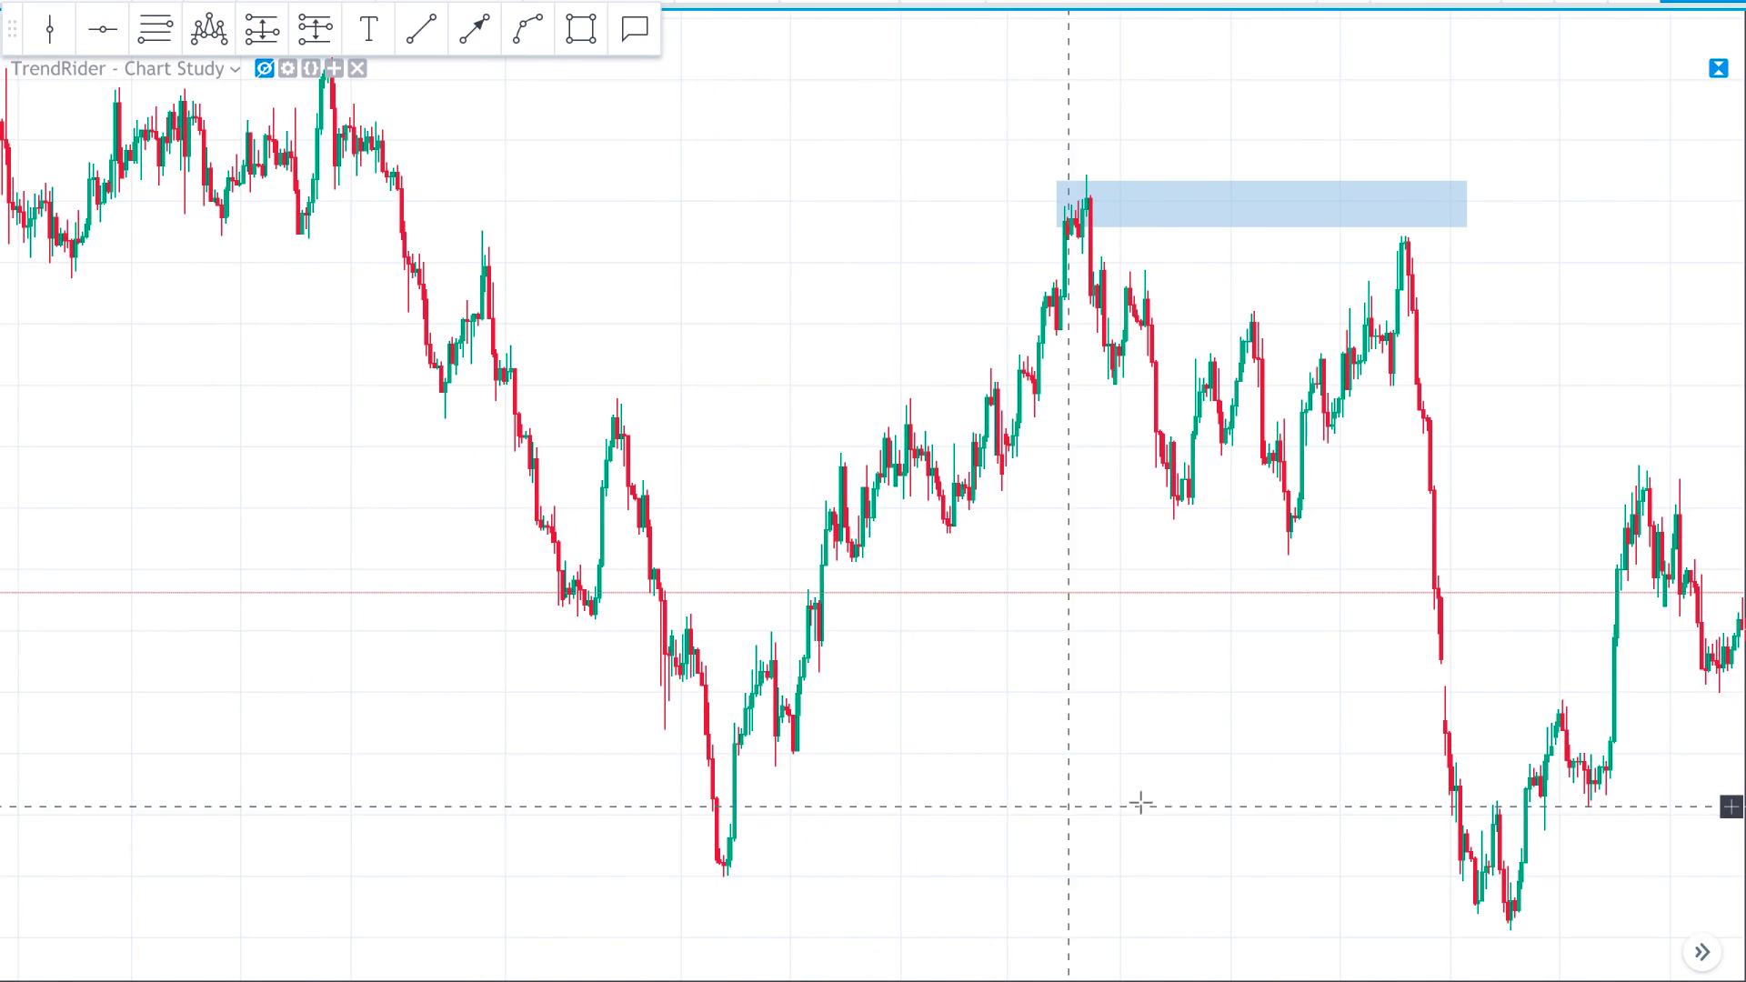
{"action": "left_click_drag", "start_coordinate": [1138, 804], "coordinate": [1088, 798]}
{"action": "scroll", "coordinate": [1308, 840], "scroll_direction": "up", "scroll_amount": 4}
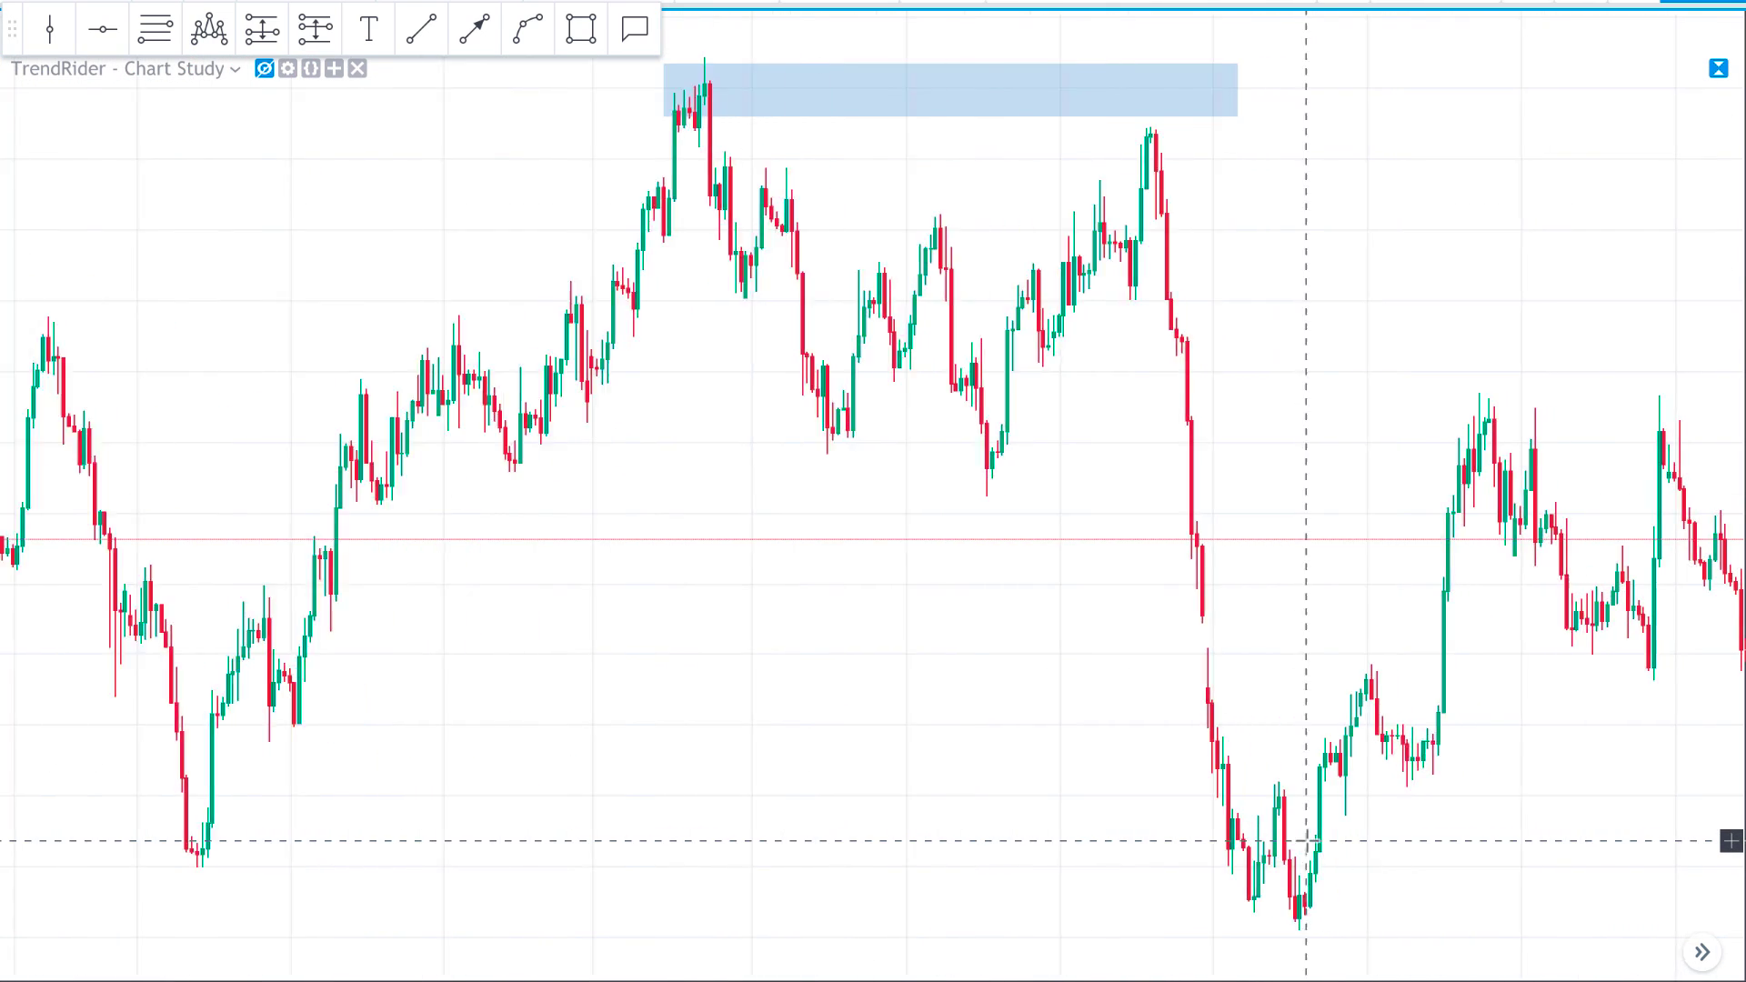
{"action": "scroll", "coordinate": [1259, 454], "scroll_direction": "down", "scroll_amount": 3}
{"action": "left_click_drag", "start_coordinate": [1294, 116], "coordinate": [1683, 95]}
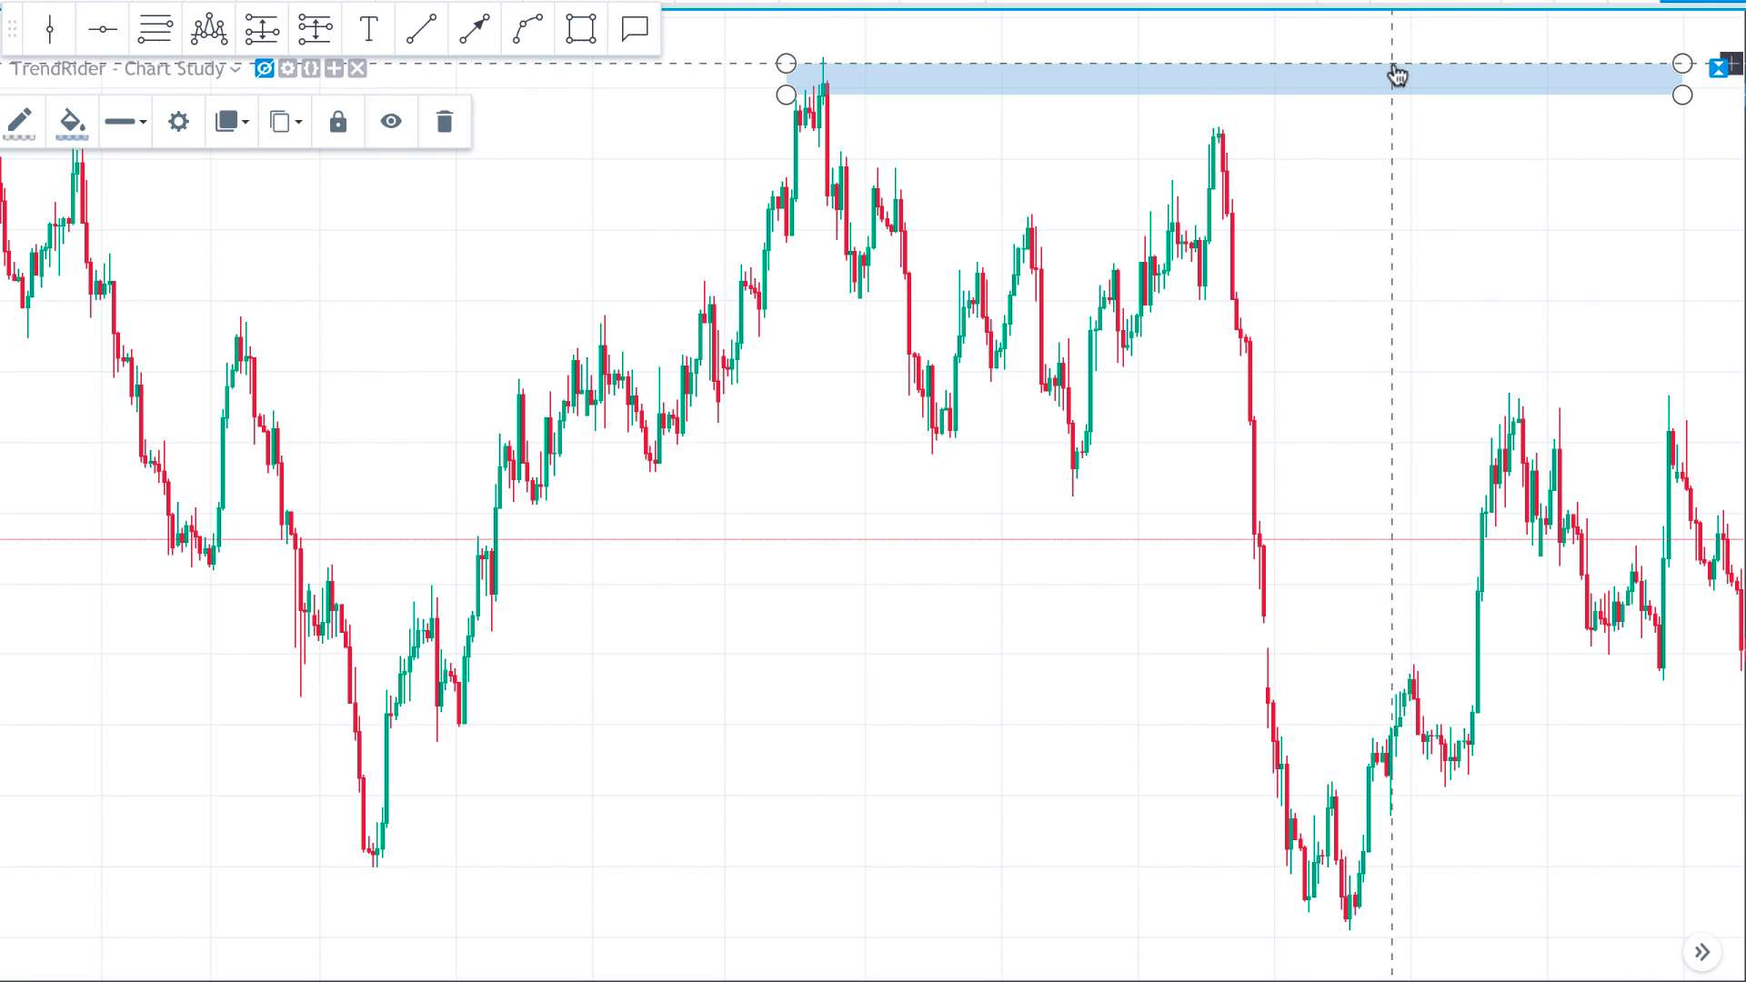
- Draw a blue zone from the lower right peak rightward and stretch it taller to cover that peak
{"action": "left_click", "coordinate": [596, 39]}
{"action": "mouse_move", "coordinate": [1219, 130]}
{"action": "left_mouse_down"}
{"action": "mouse_move", "coordinate": [1742, 150]}
{"action": "mouse_move", "coordinate": [1682, 159]}
{"action": "mouse_move", "coordinate": [1717, 147]}
{"action": "left_mouse_up"}
{"action": "left_click", "coordinate": [1287, 163]}
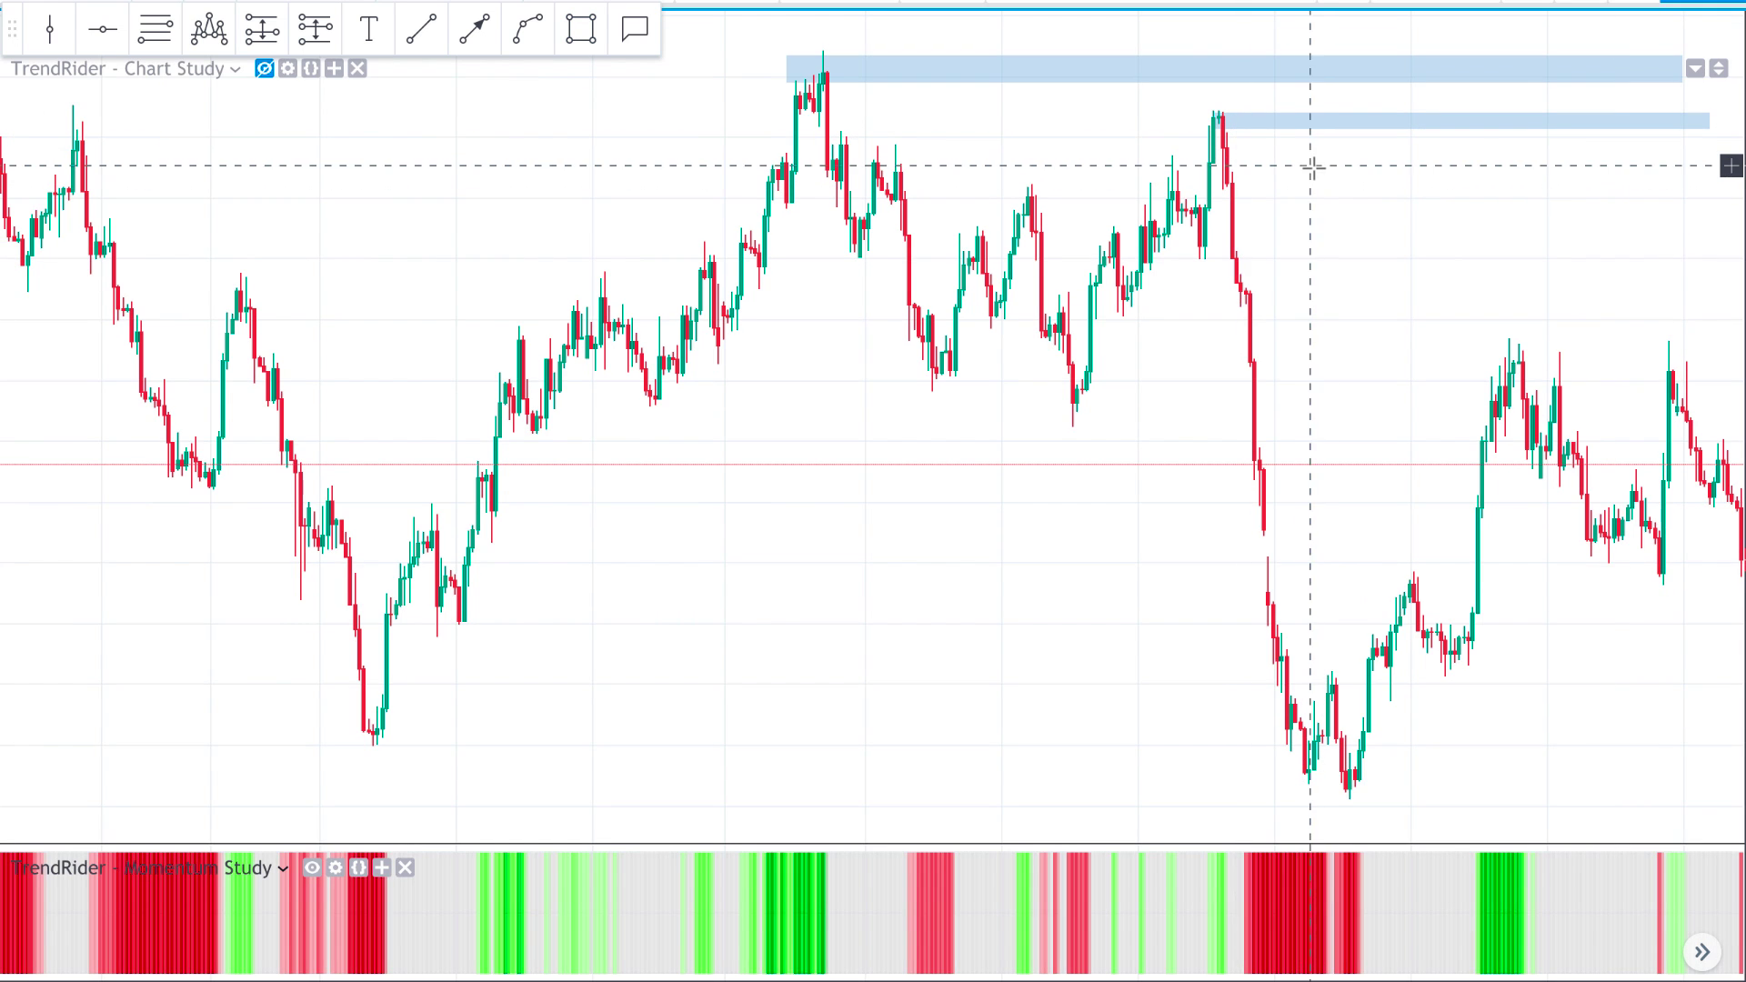
{"action": "double_click", "coordinate": [1313, 167]}
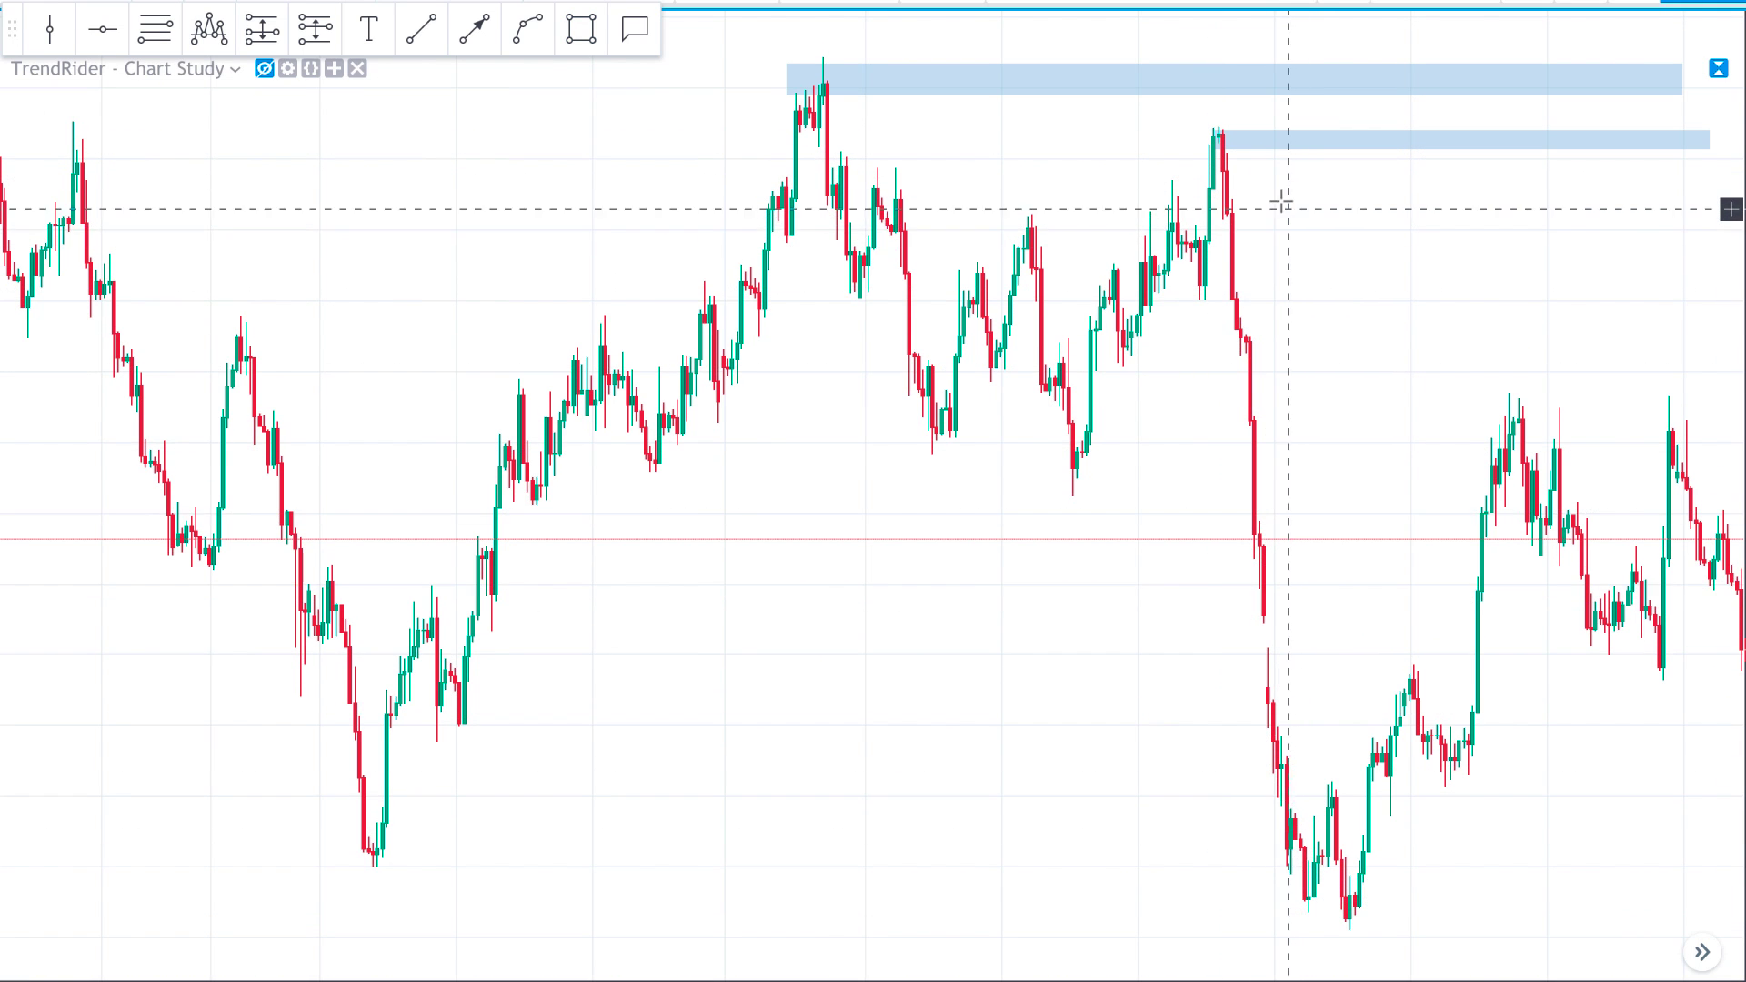
{"action": "left_click_drag", "start_coordinate": [1224, 141], "coordinate": [1223, 165]}
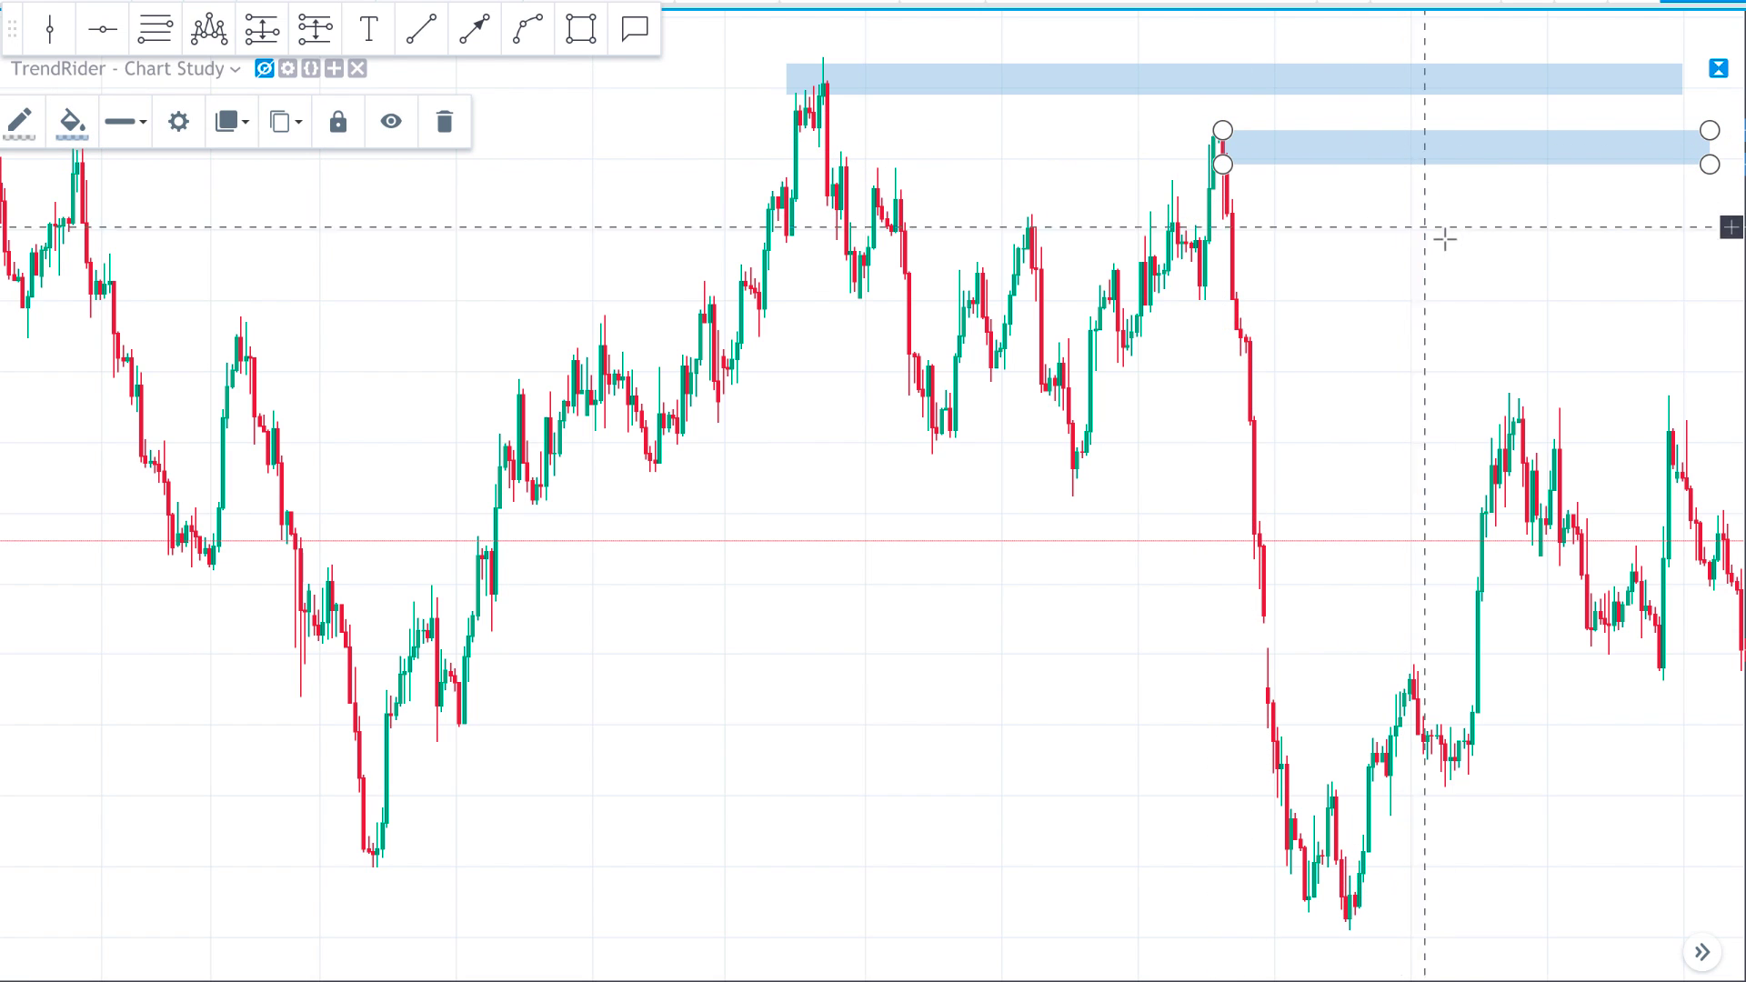
{"action": "left_click", "coordinate": [1475, 257]}
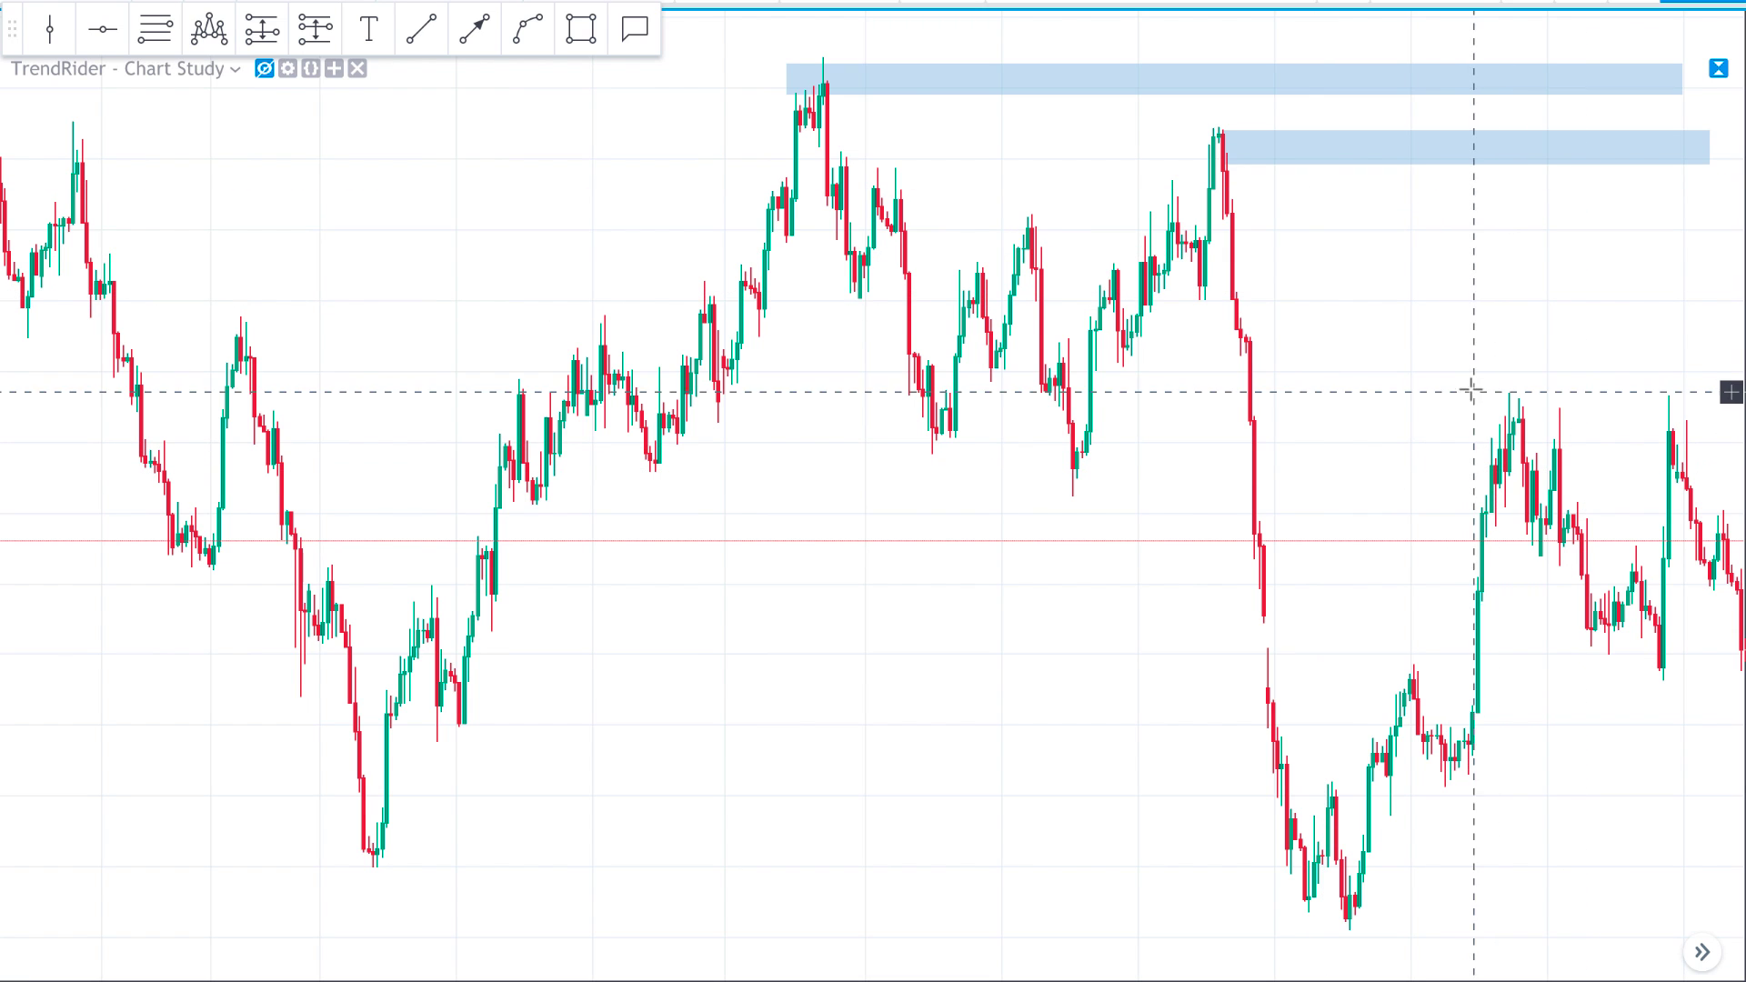
- Place two black horizontal levels at the chart's lowest low
{"action": "left_click", "coordinate": [103, 29]}
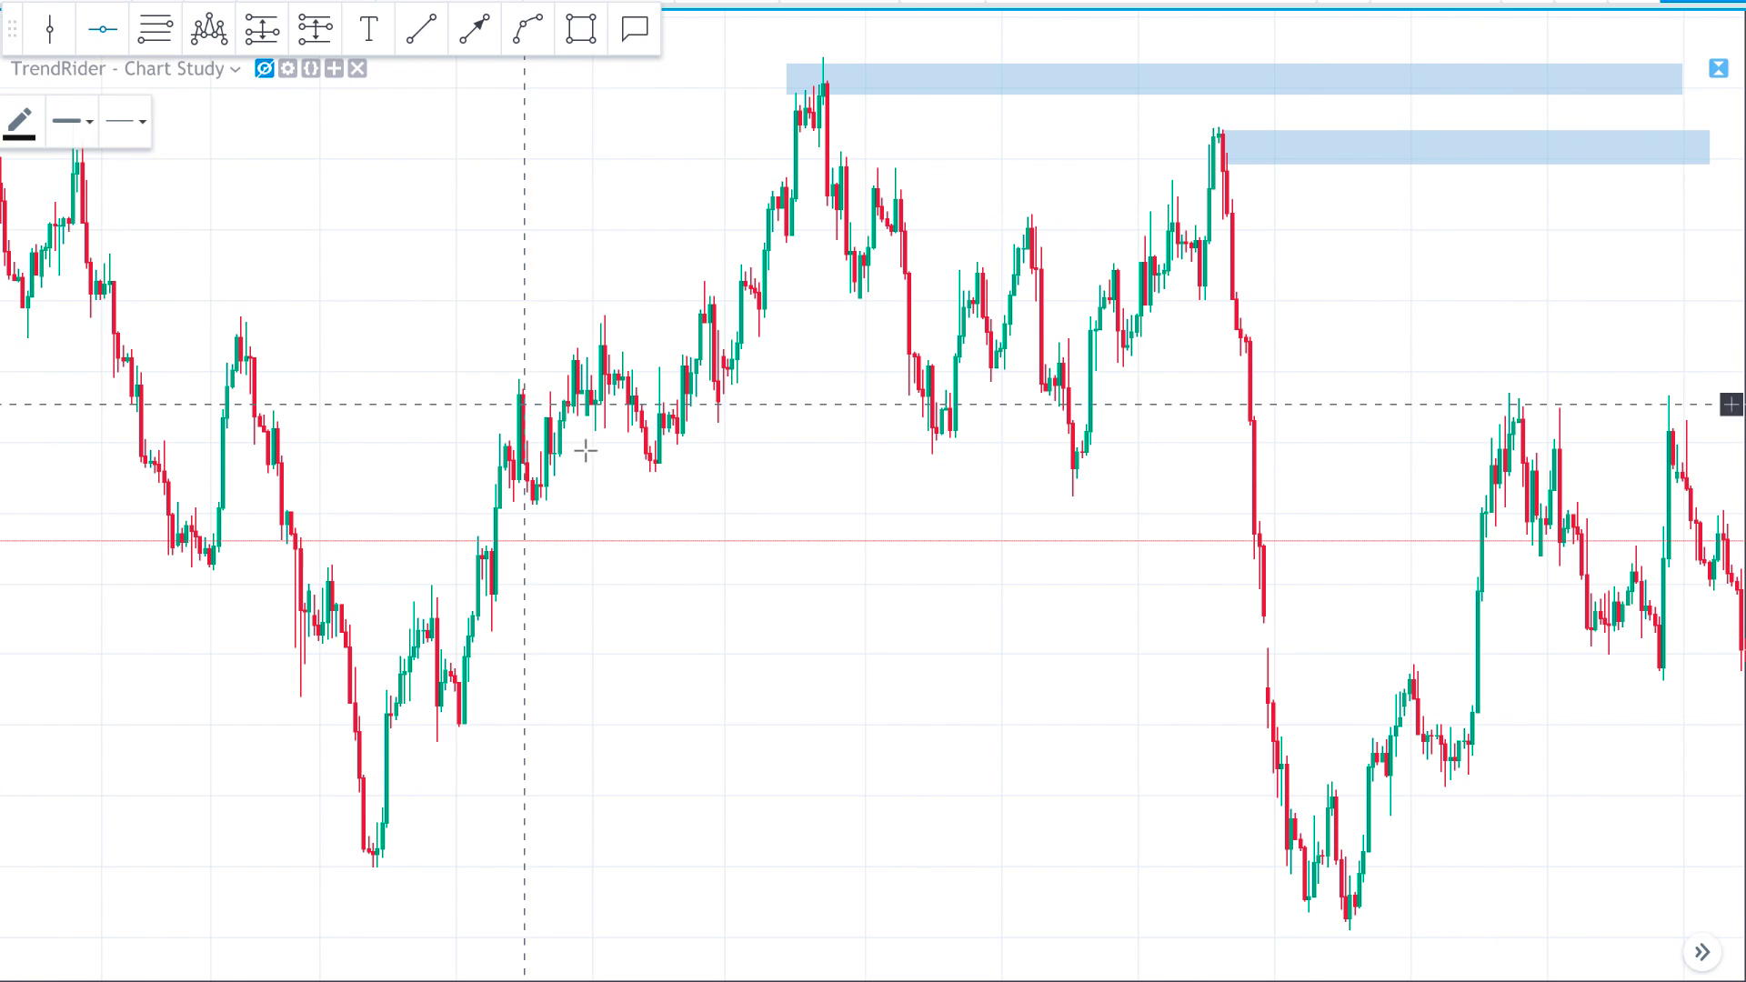
{"action": "left_click", "coordinate": [1401, 928]}
{"action": "left_click", "coordinate": [1411, 892]}
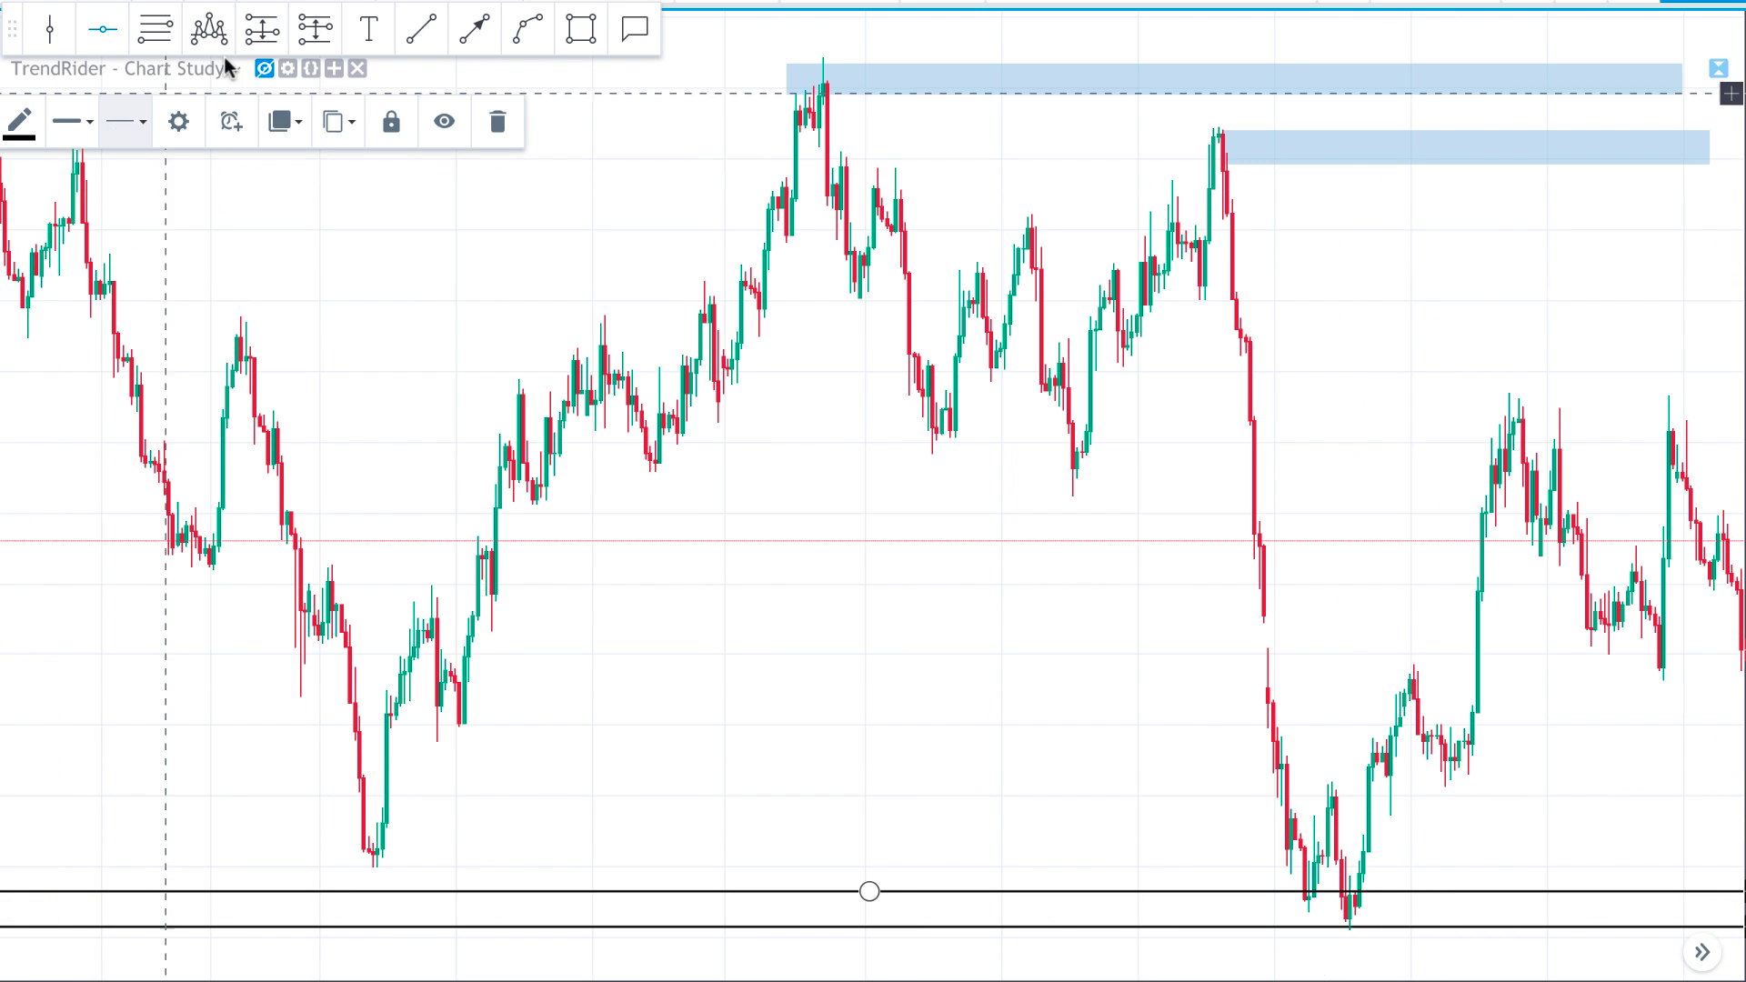
- Draw two short blue horizontal trend lines at the mid-chart swing low
{"action": "left_click", "coordinate": [421, 29]}
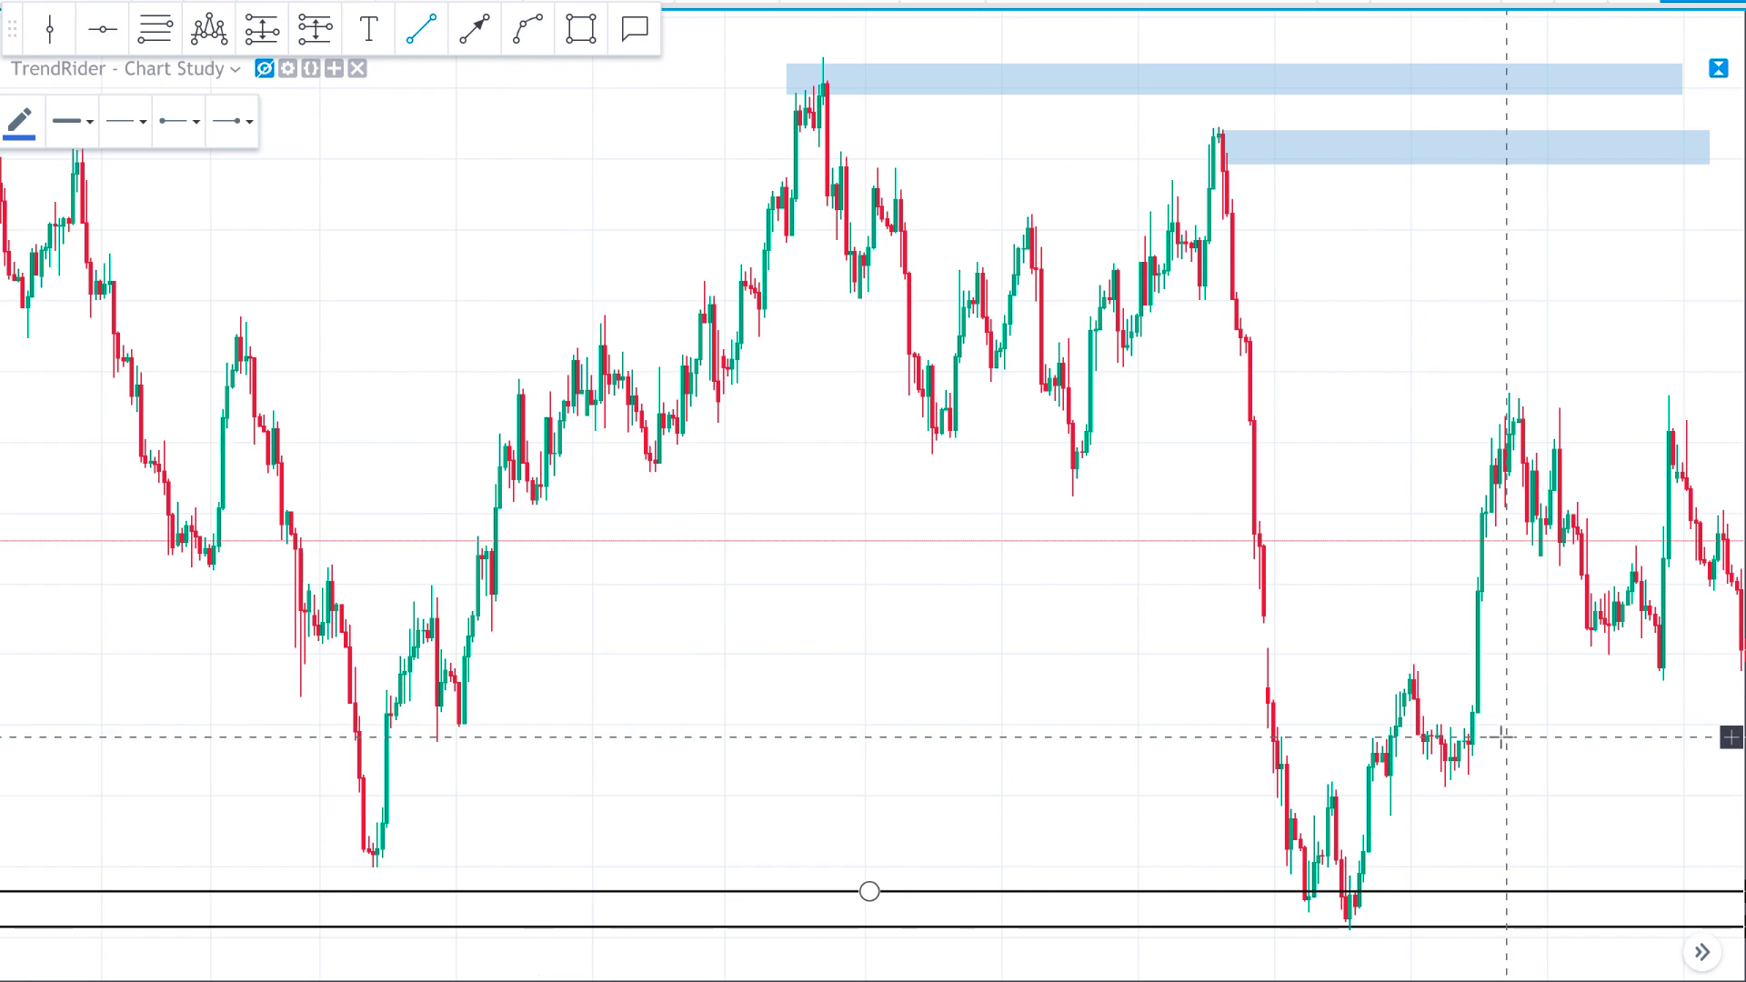
{"action": "left_click", "coordinate": [1459, 733]}
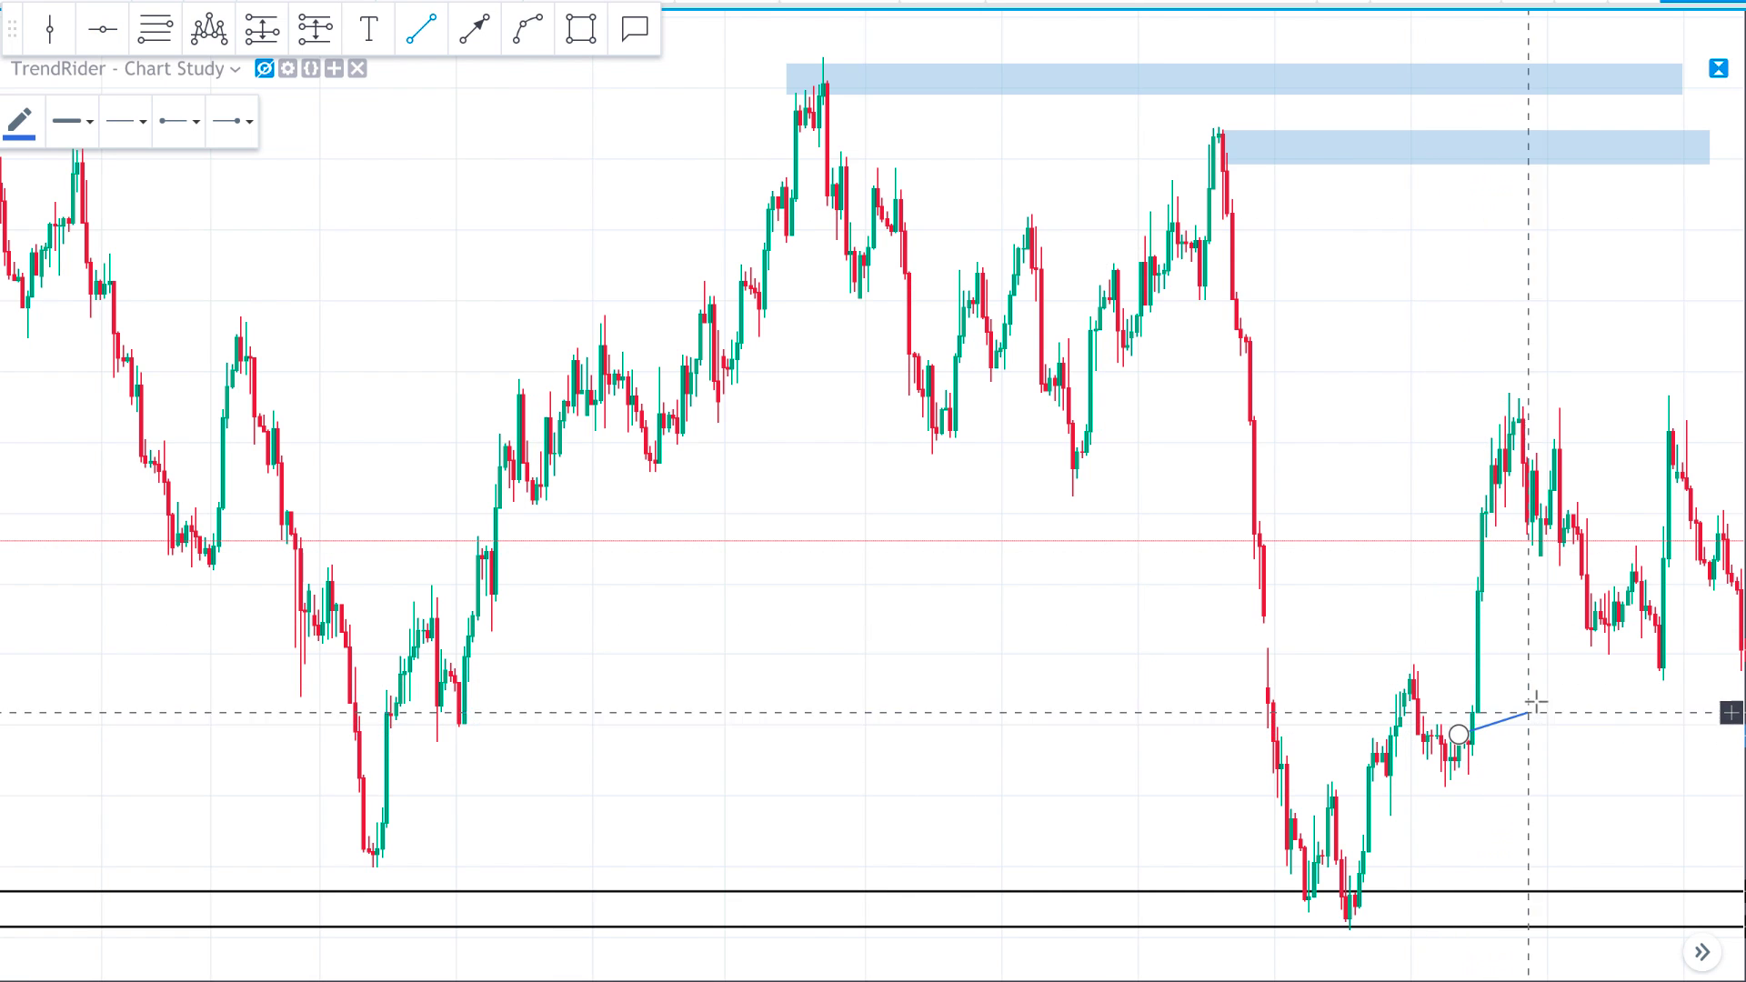
{"action": "left_click", "coordinate": [1684, 754]}
{"action": "left_click", "coordinate": [1437, 768]}
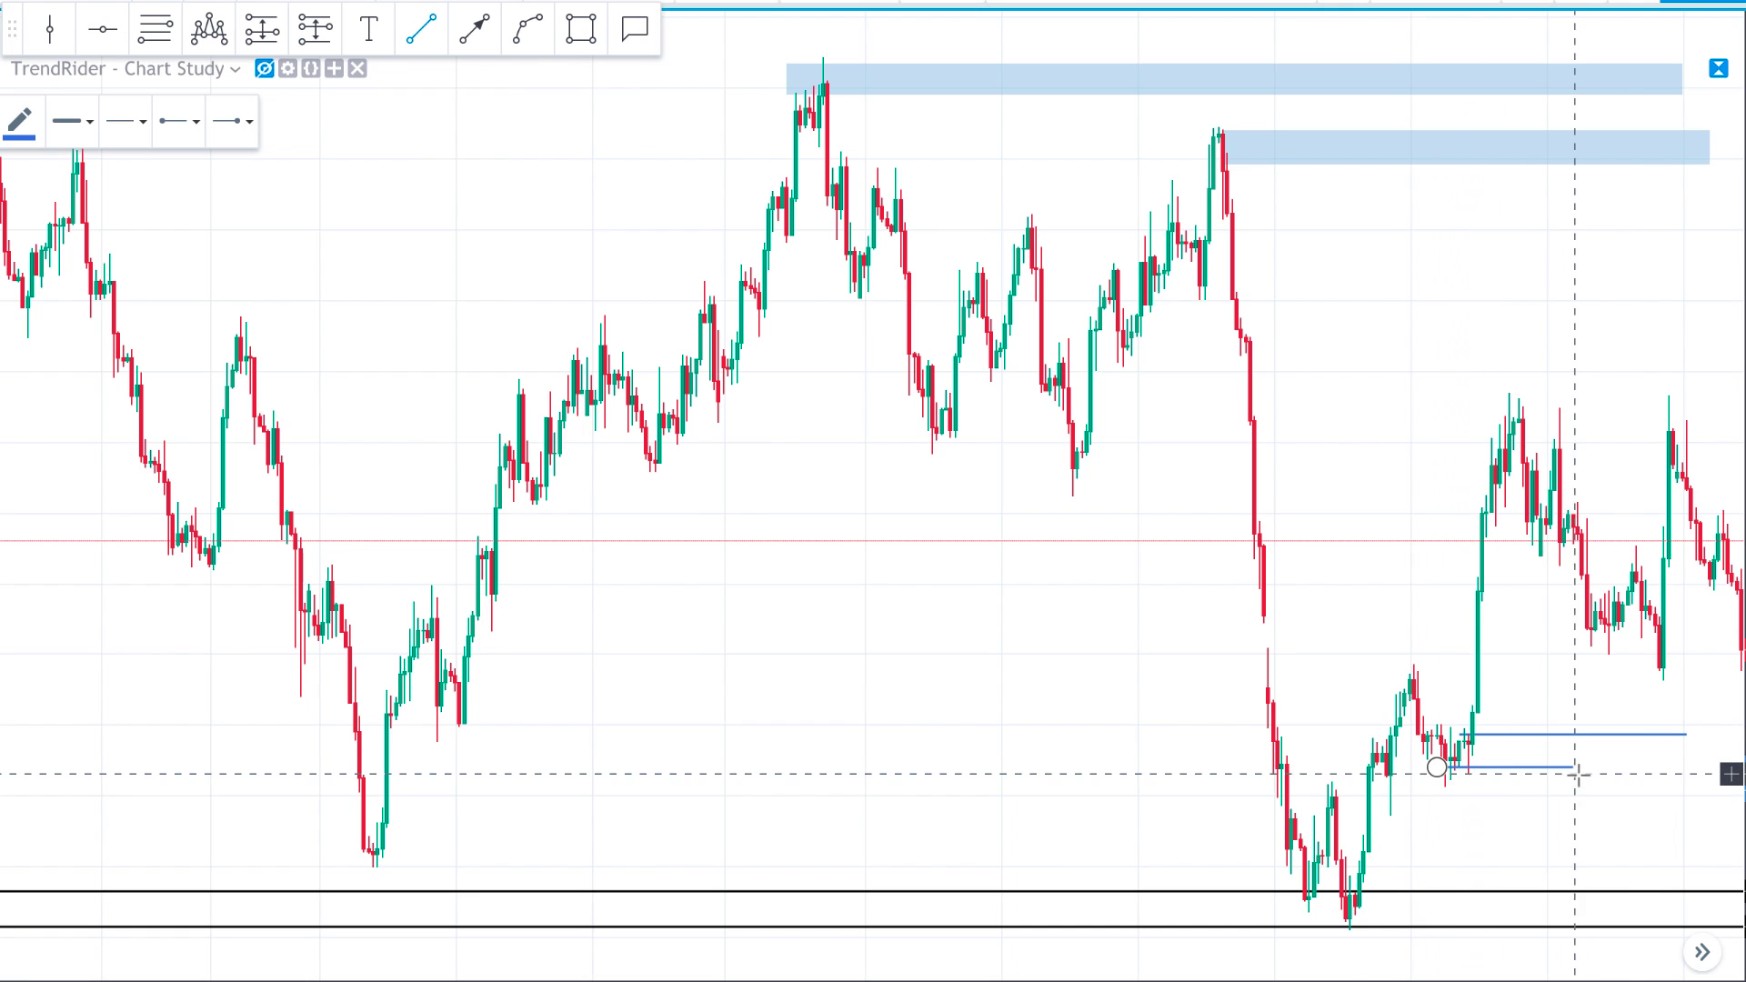
{"action": "left_click", "coordinate": [1669, 786]}
{"action": "left_click", "coordinate": [1564, 822]}
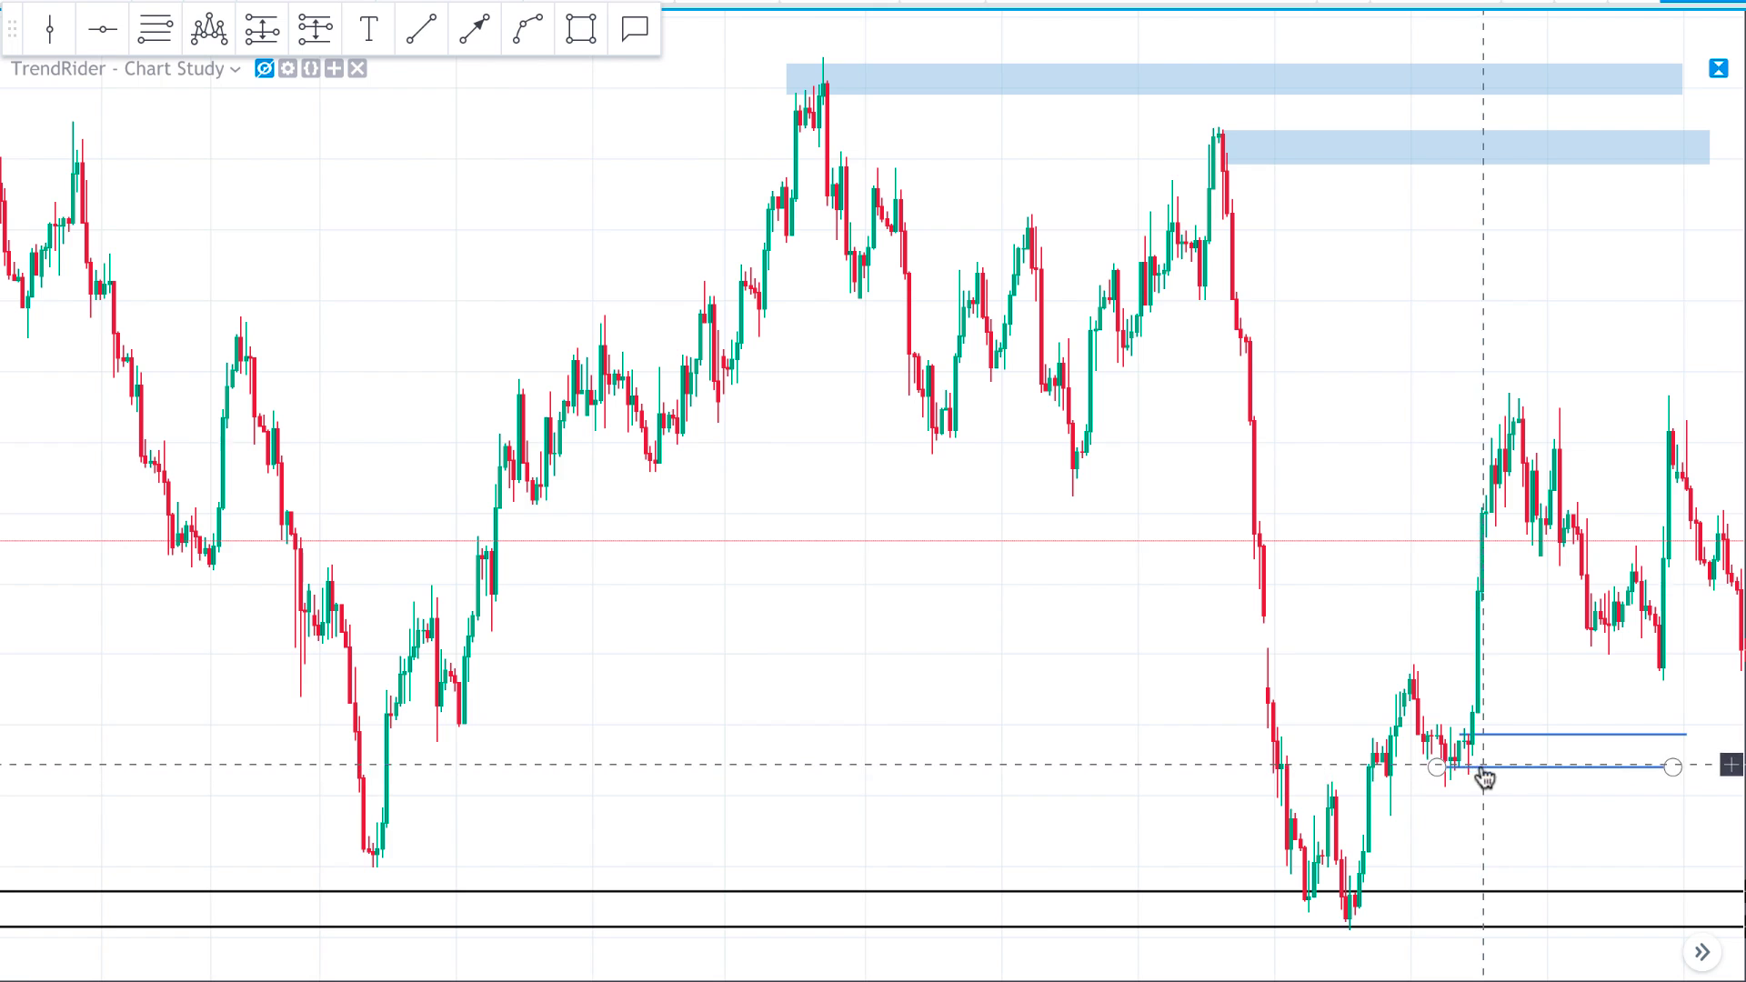
- Pan the chart toward later candles and reselect the Trend Line tool with Alt+T
{"action": "left_click_drag", "start_coordinate": [1547, 815], "coordinate": [1416, 821]}
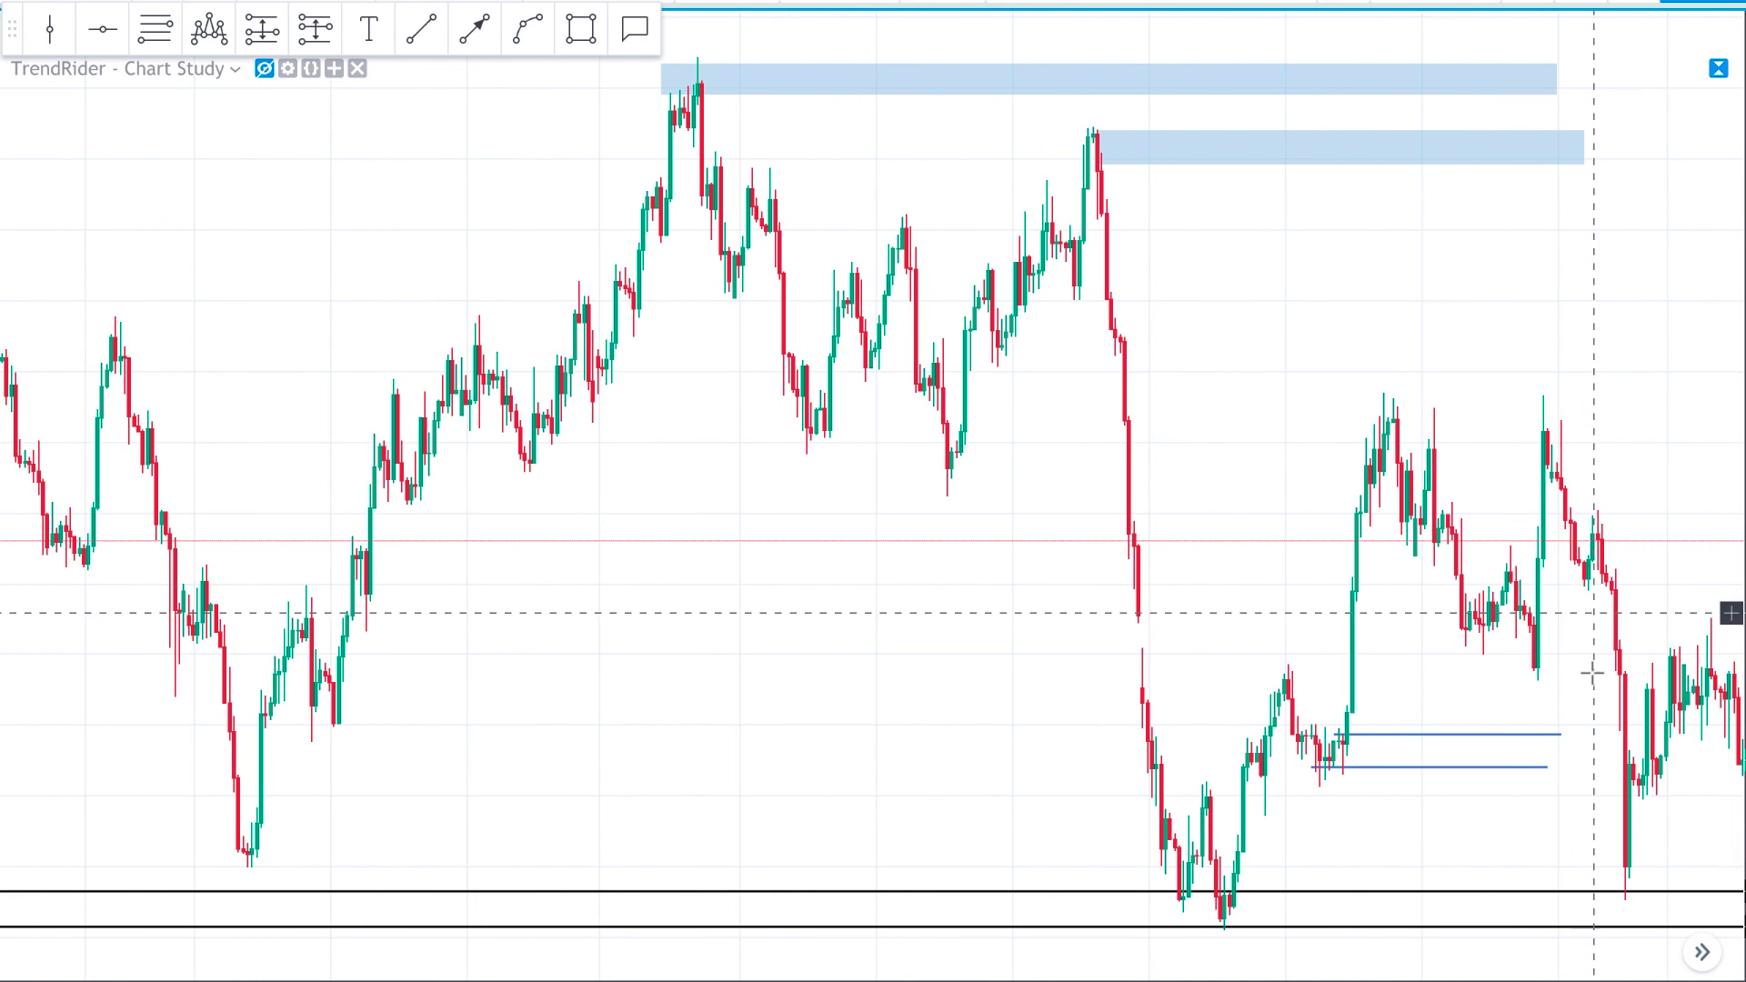
{"action": "scroll", "coordinate": [1614, 727], "scroll_direction": "up", "scroll_amount": 5}
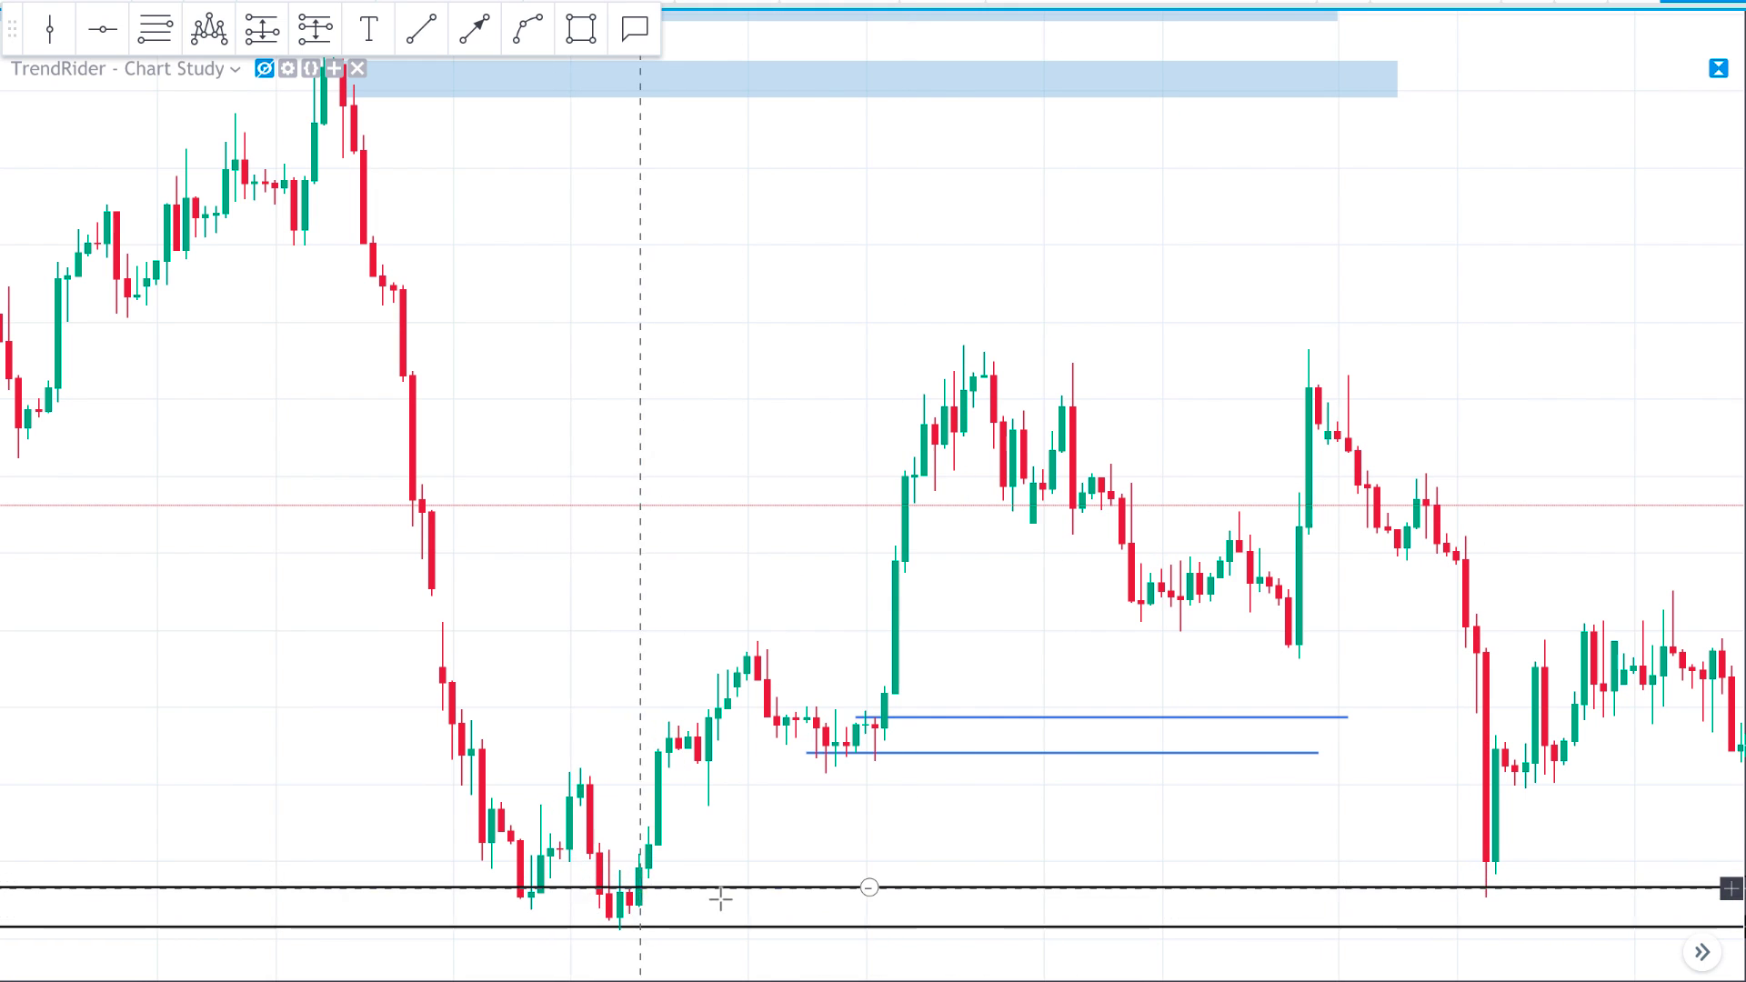
{"action": "scroll", "coordinate": [1524, 819], "scroll_direction": "down", "scroll_amount": 3}
{"action": "left_click_drag", "start_coordinate": [1609, 835], "coordinate": [1473, 787]}
{"action": "left_click_drag", "start_coordinate": [1522, 689], "coordinate": [1492, 700]}
{"action": "left_click_drag", "start_coordinate": [1538, 821], "coordinate": [1513, 822]}
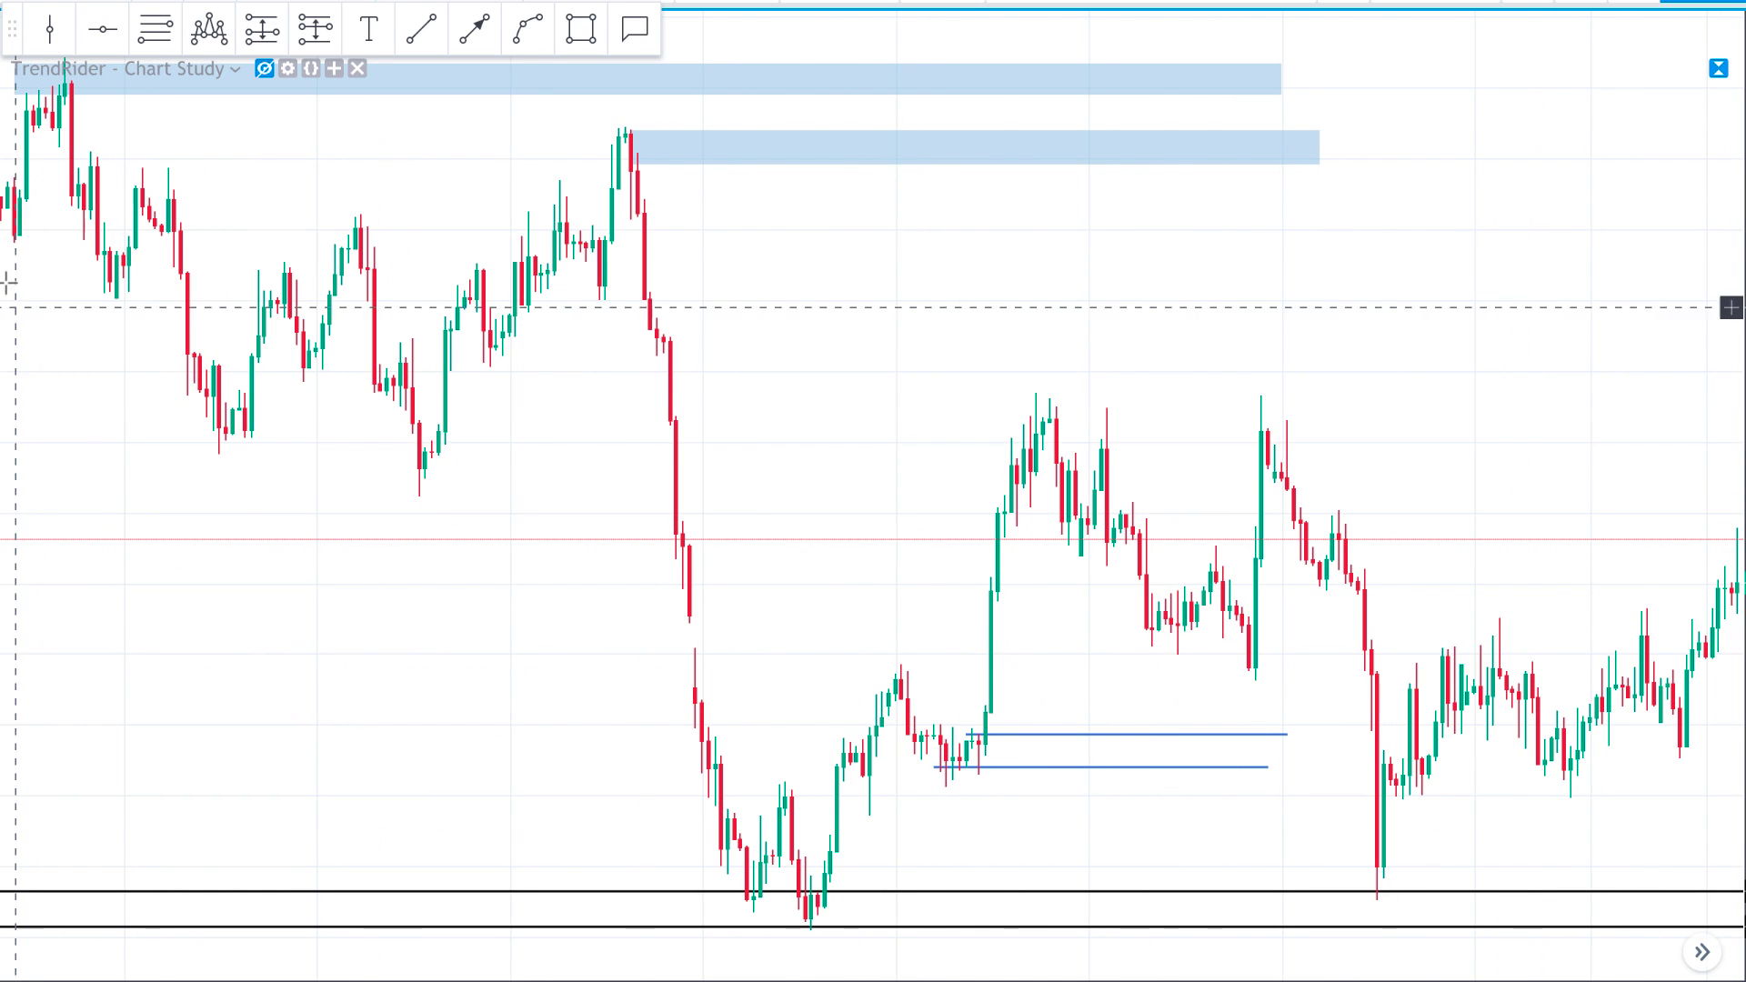
{"action": "key", "text": "alt+t"}
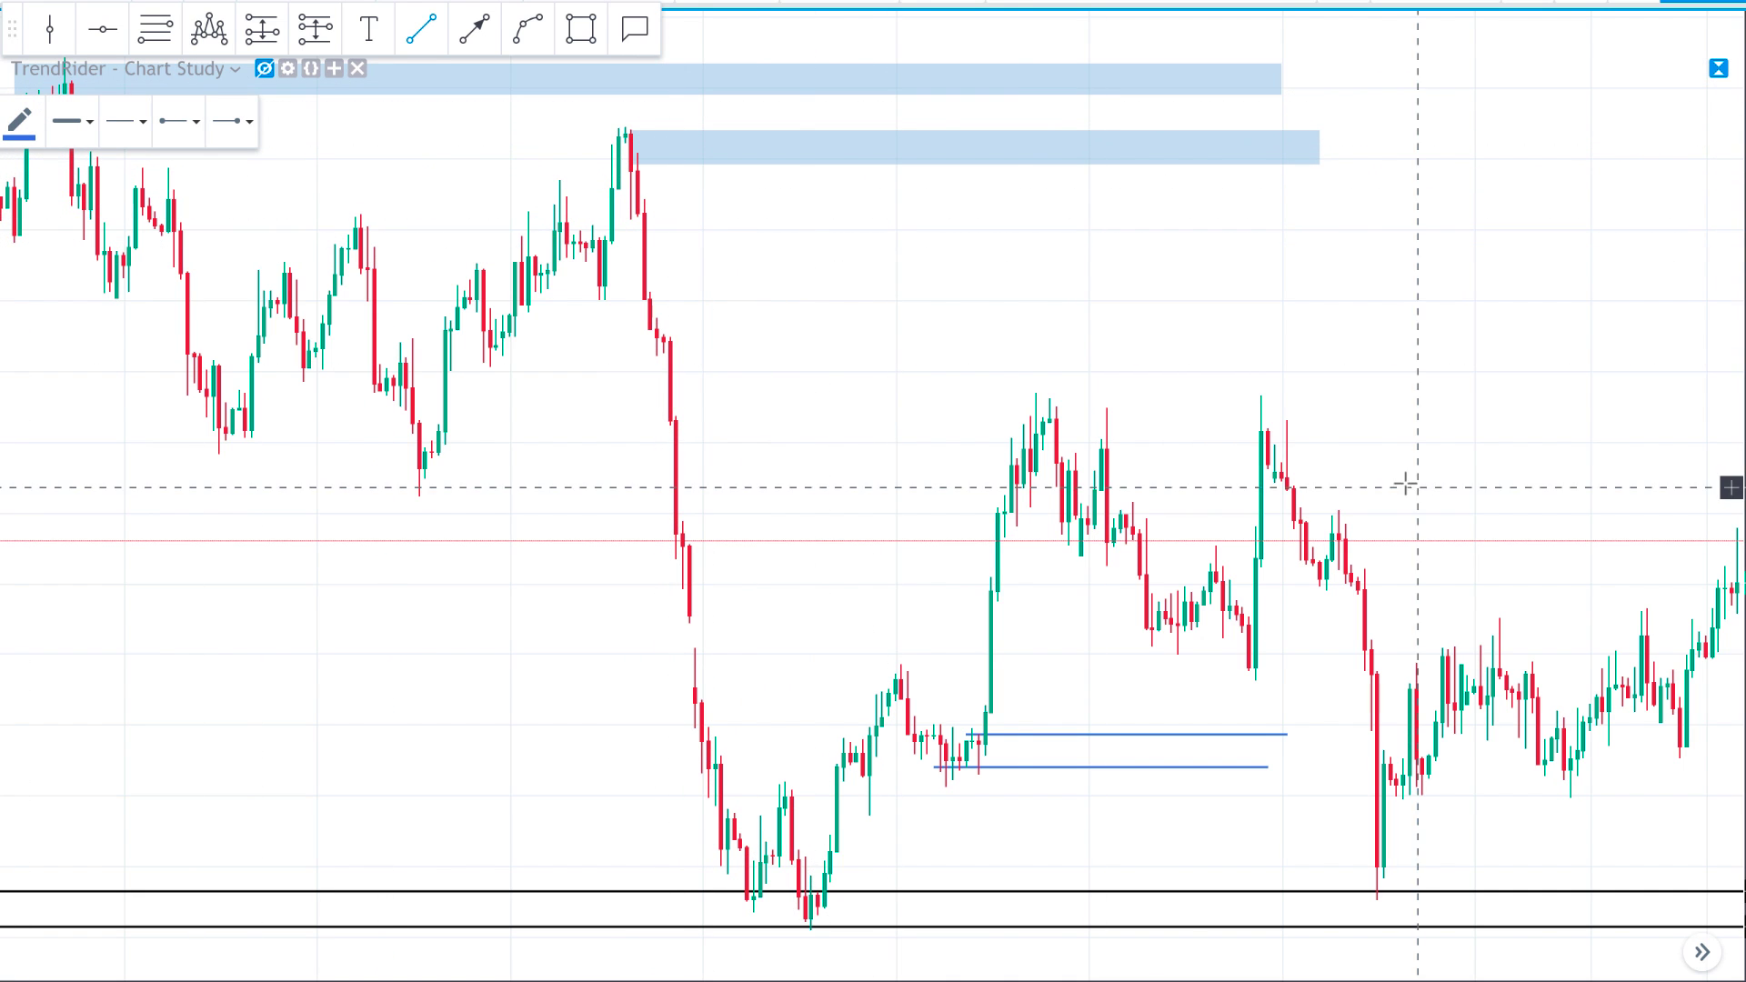
- Draw blue horizontal lines at the two middle peak highs
{"action": "left_click", "coordinate": [1017, 398]}
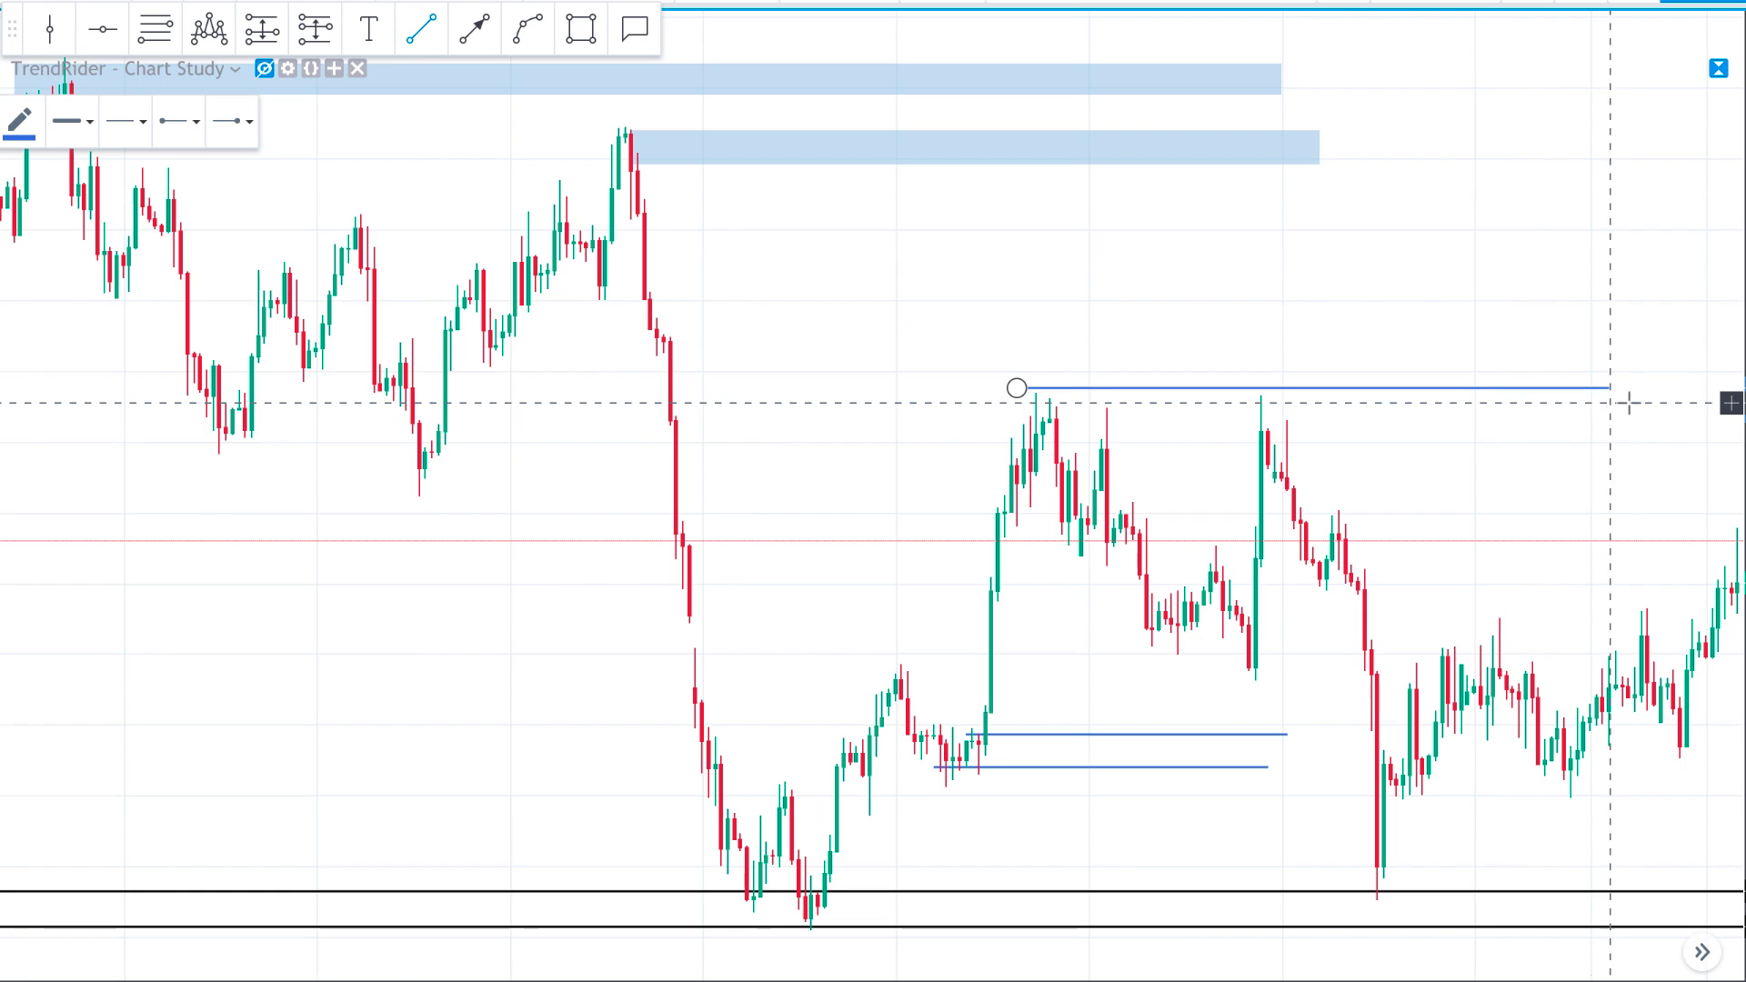
{"action": "left_click", "coordinate": [1701, 403]}
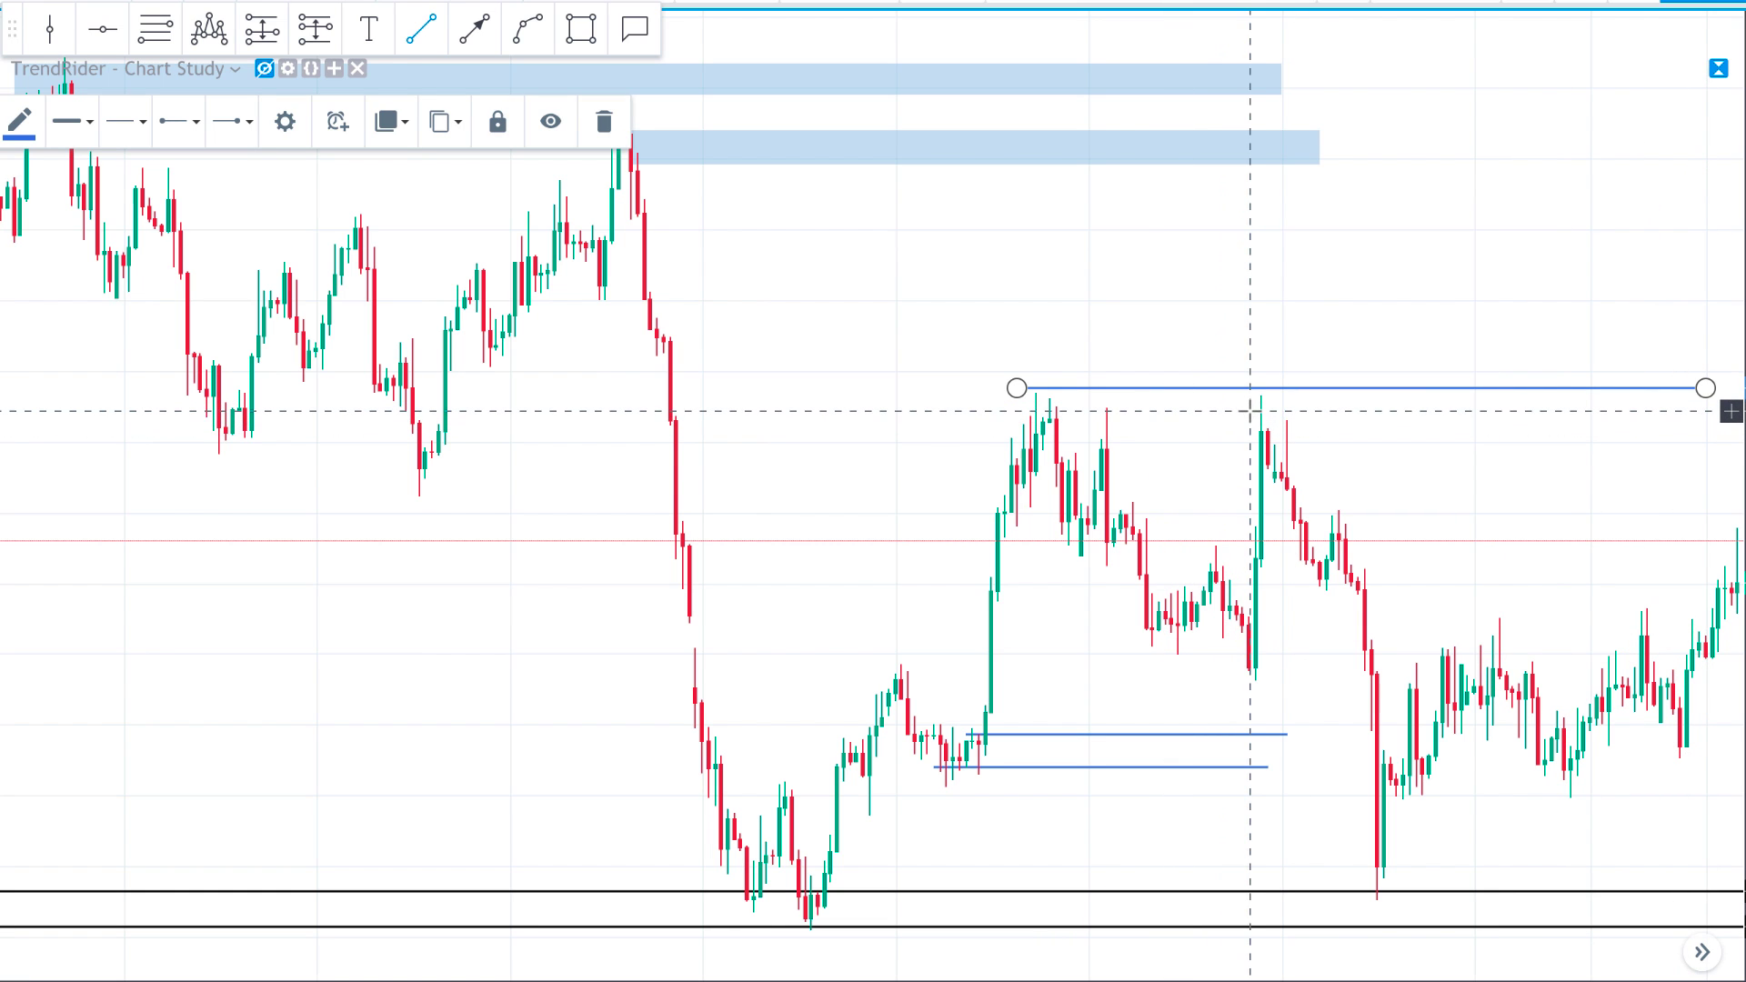
{"action": "left_click", "coordinate": [1251, 411]}
{"action": "left_click", "coordinate": [1729, 421]}
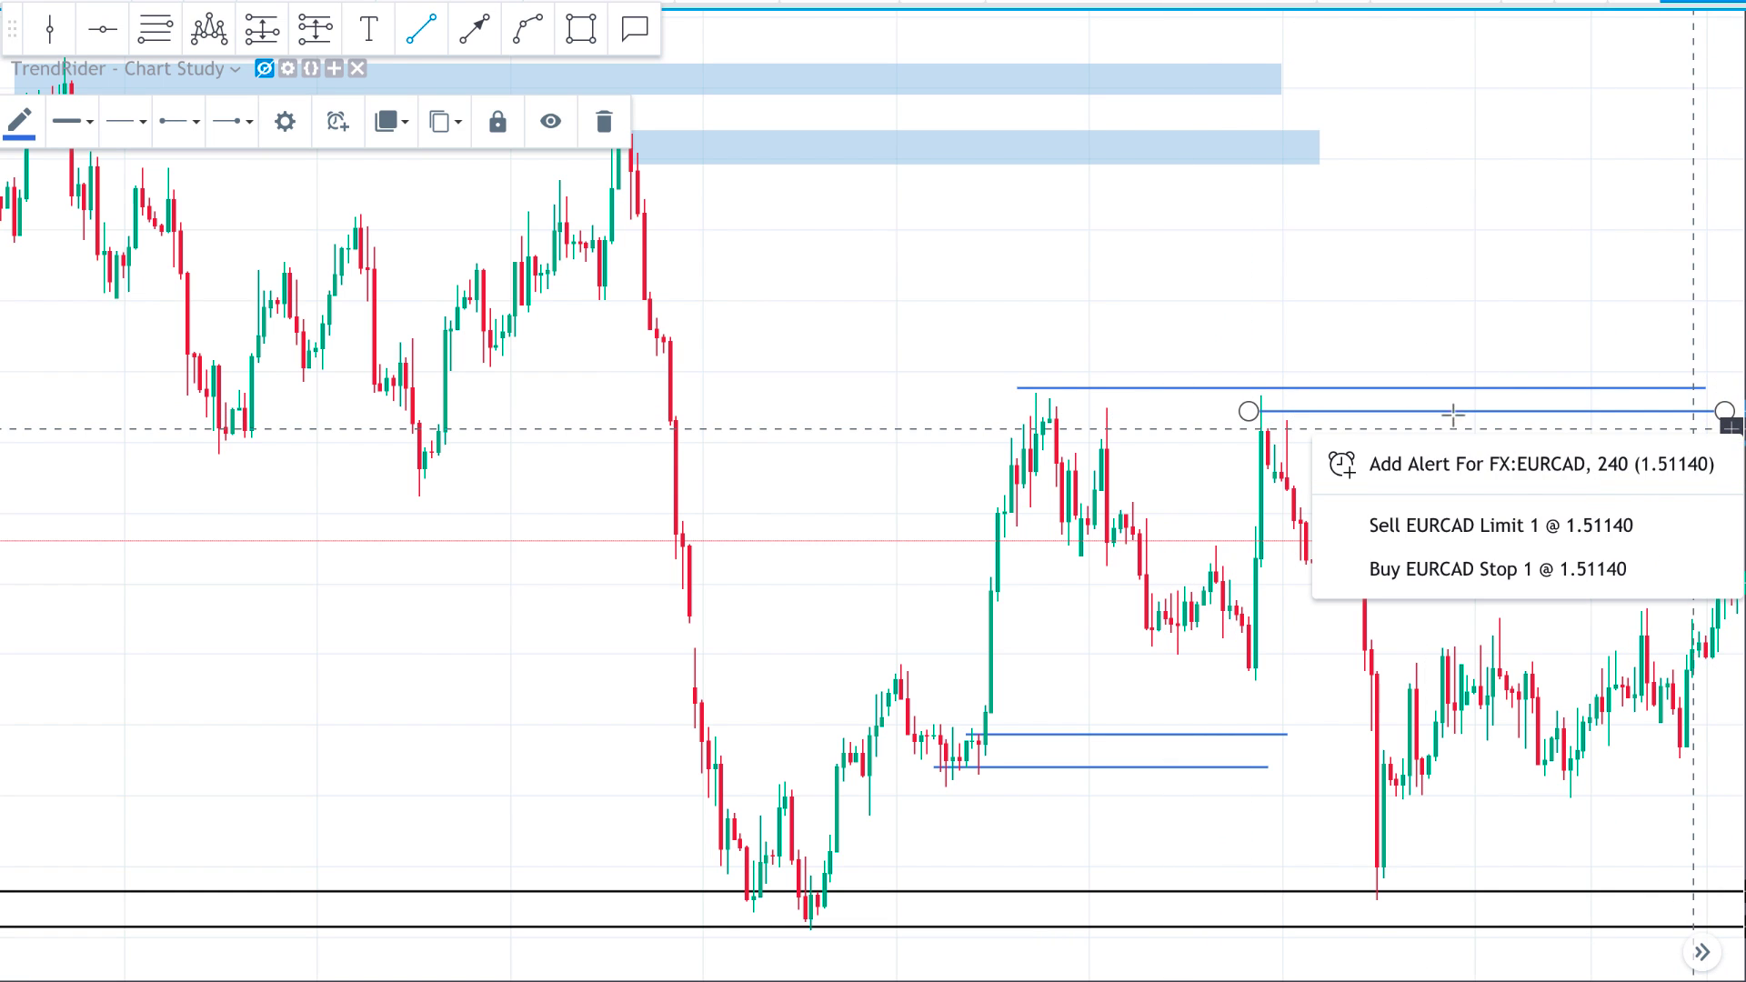
{"action": "left_click", "coordinate": [1446, 355]}
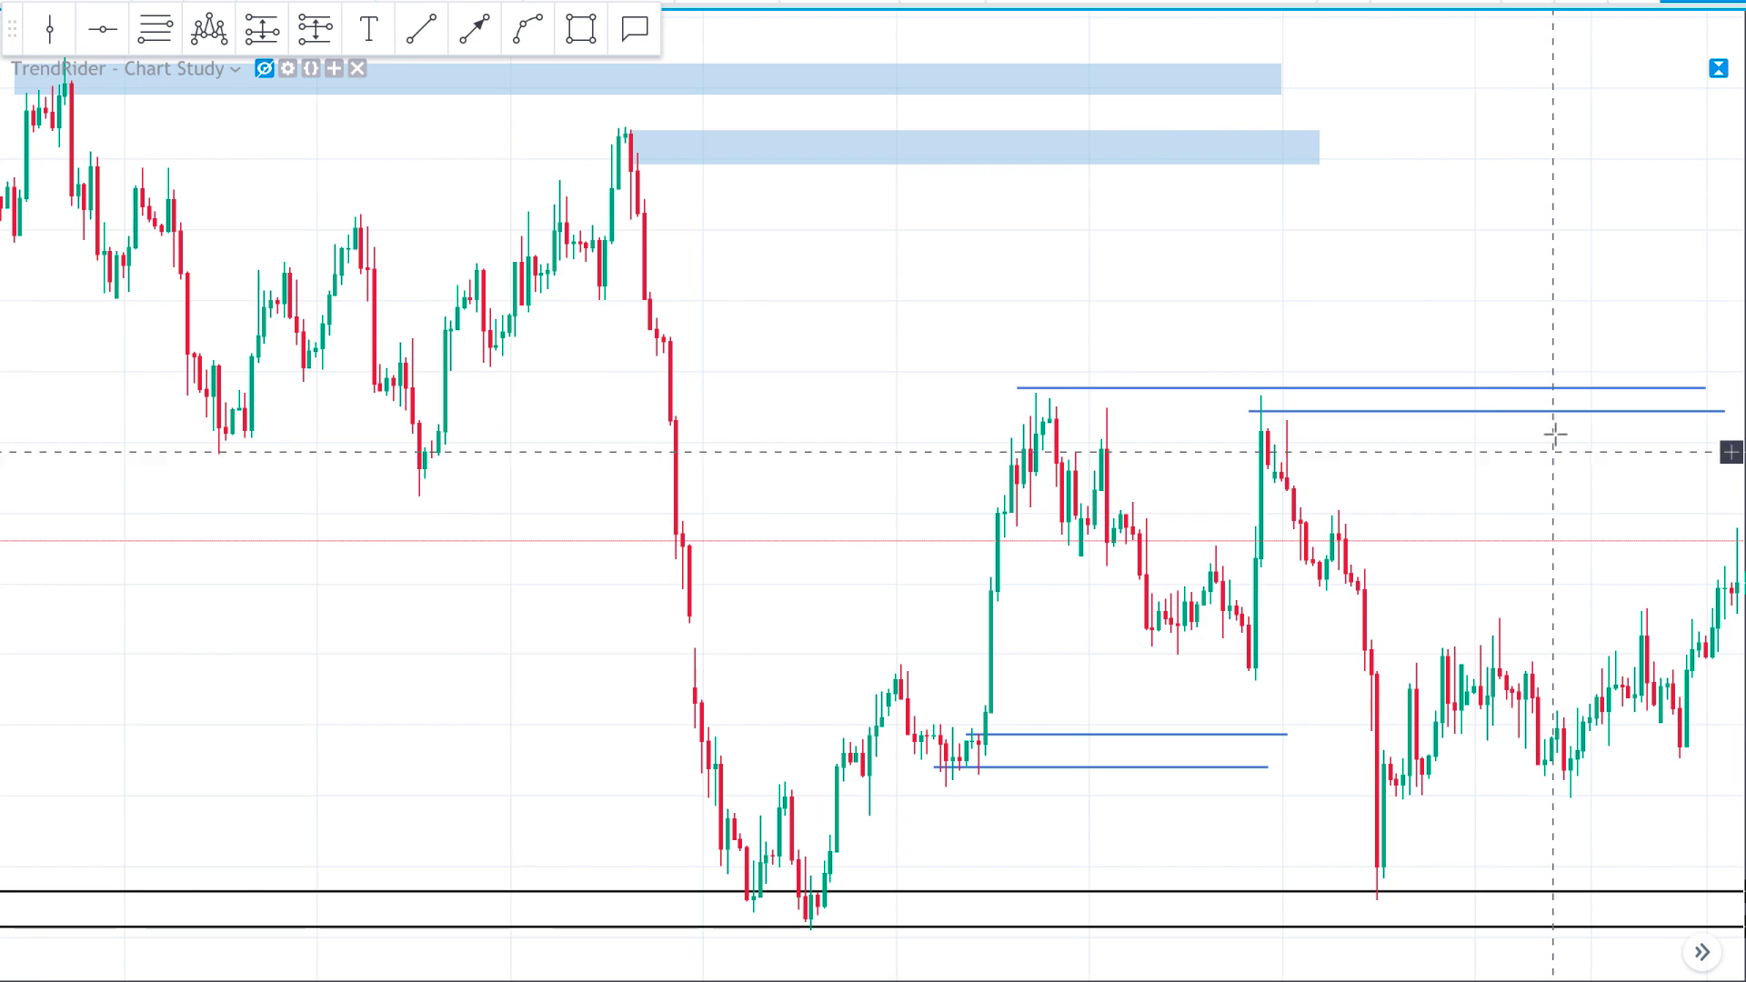
- Extend the second peak-high line right to the later peak
{"action": "left_click_drag", "start_coordinate": [1579, 487], "coordinate": [1208, 525]}
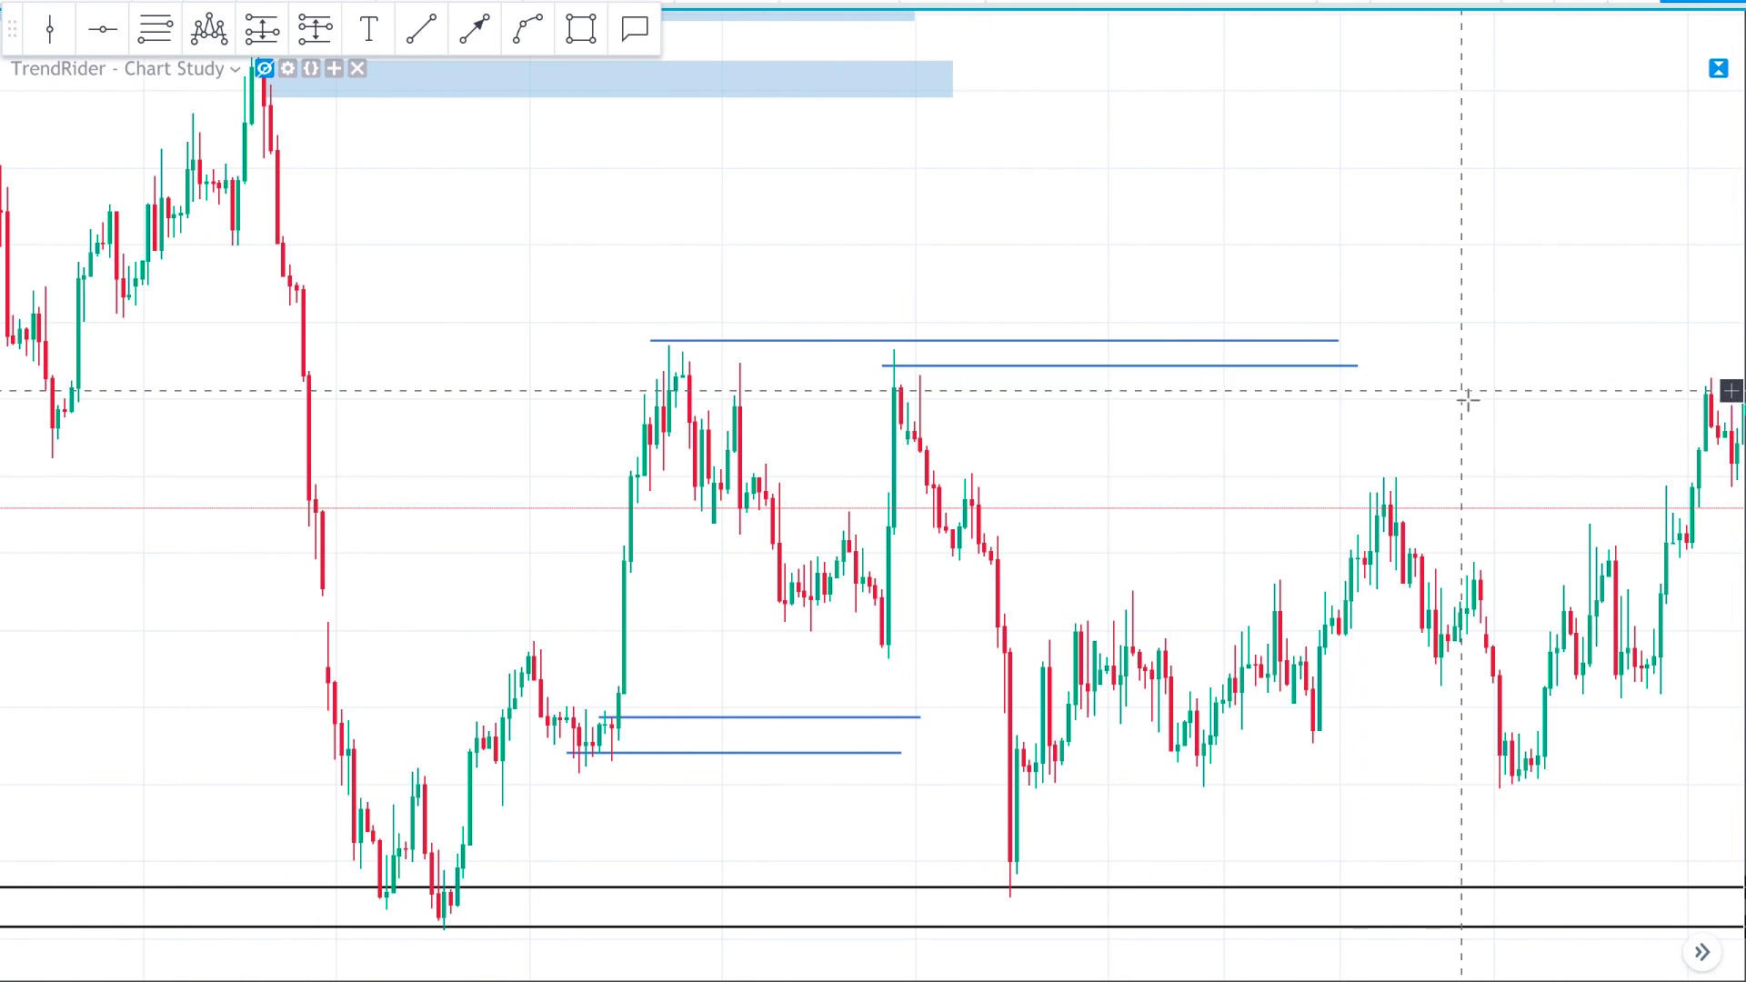
{"action": "left_click_drag", "start_coordinate": [1356, 368], "coordinate": [1662, 362]}
{"action": "left_click_drag", "start_coordinate": [1591, 445], "coordinate": [1526, 446]}
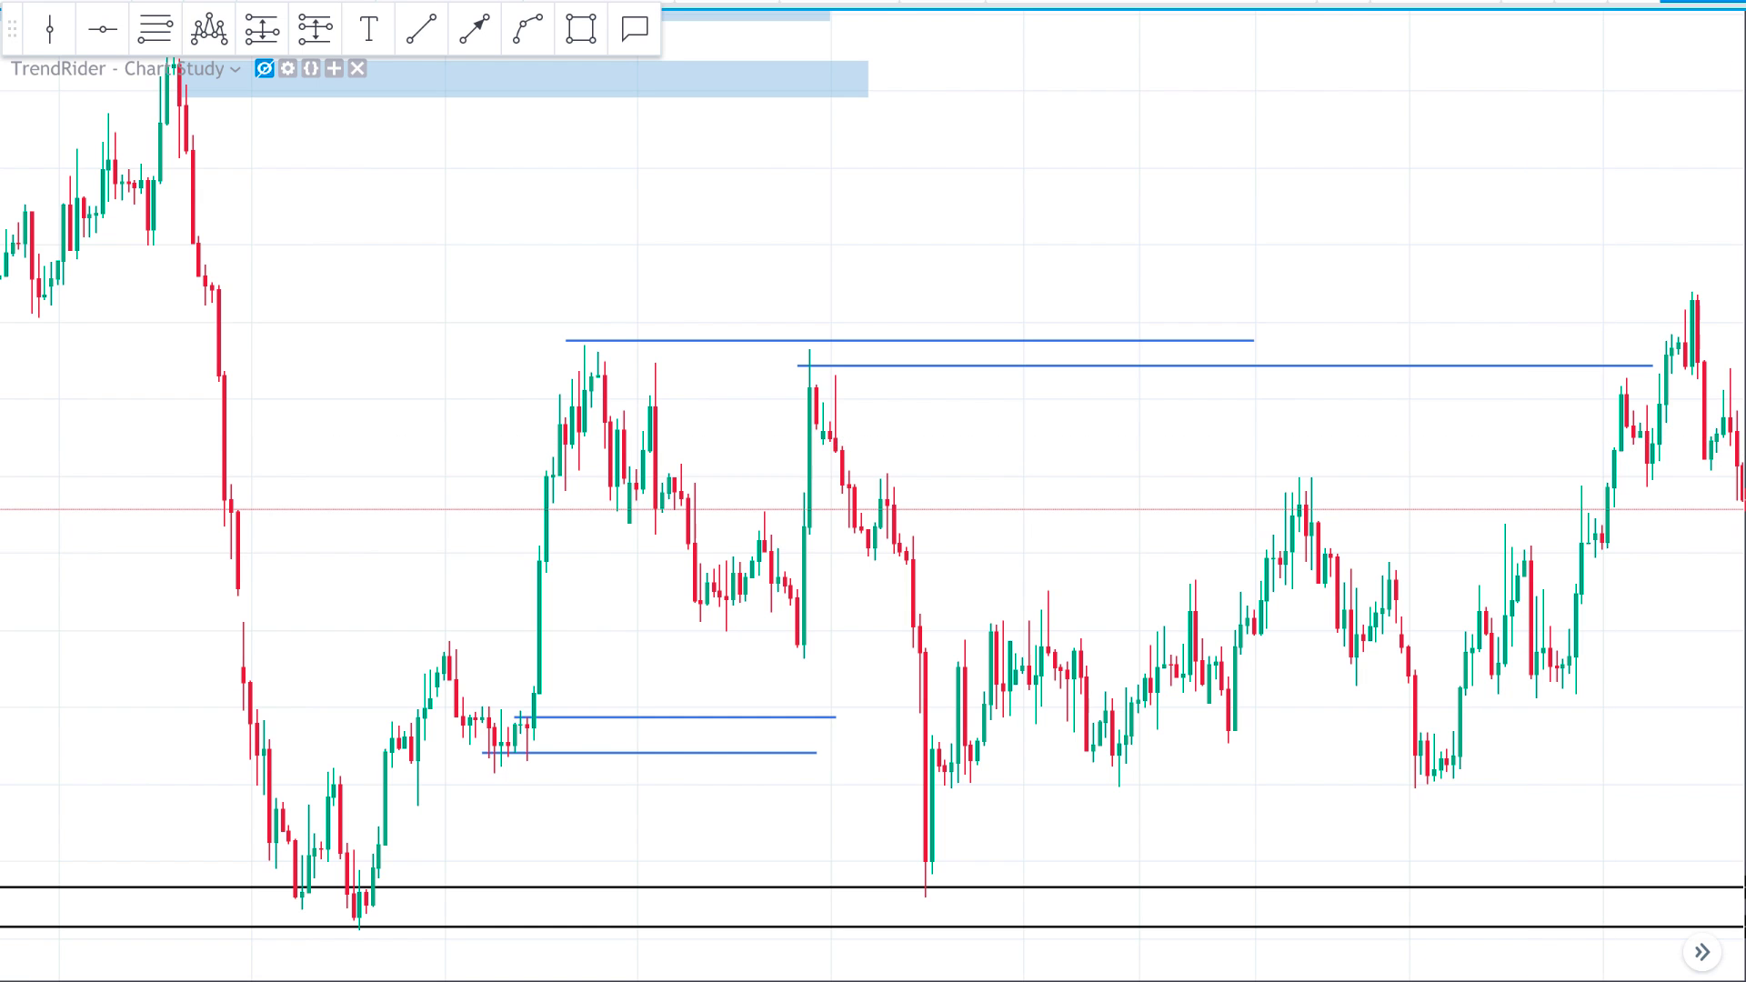
{"action": "left_click_drag", "start_coordinate": [1216, 487], "coordinate": [1138, 466]}
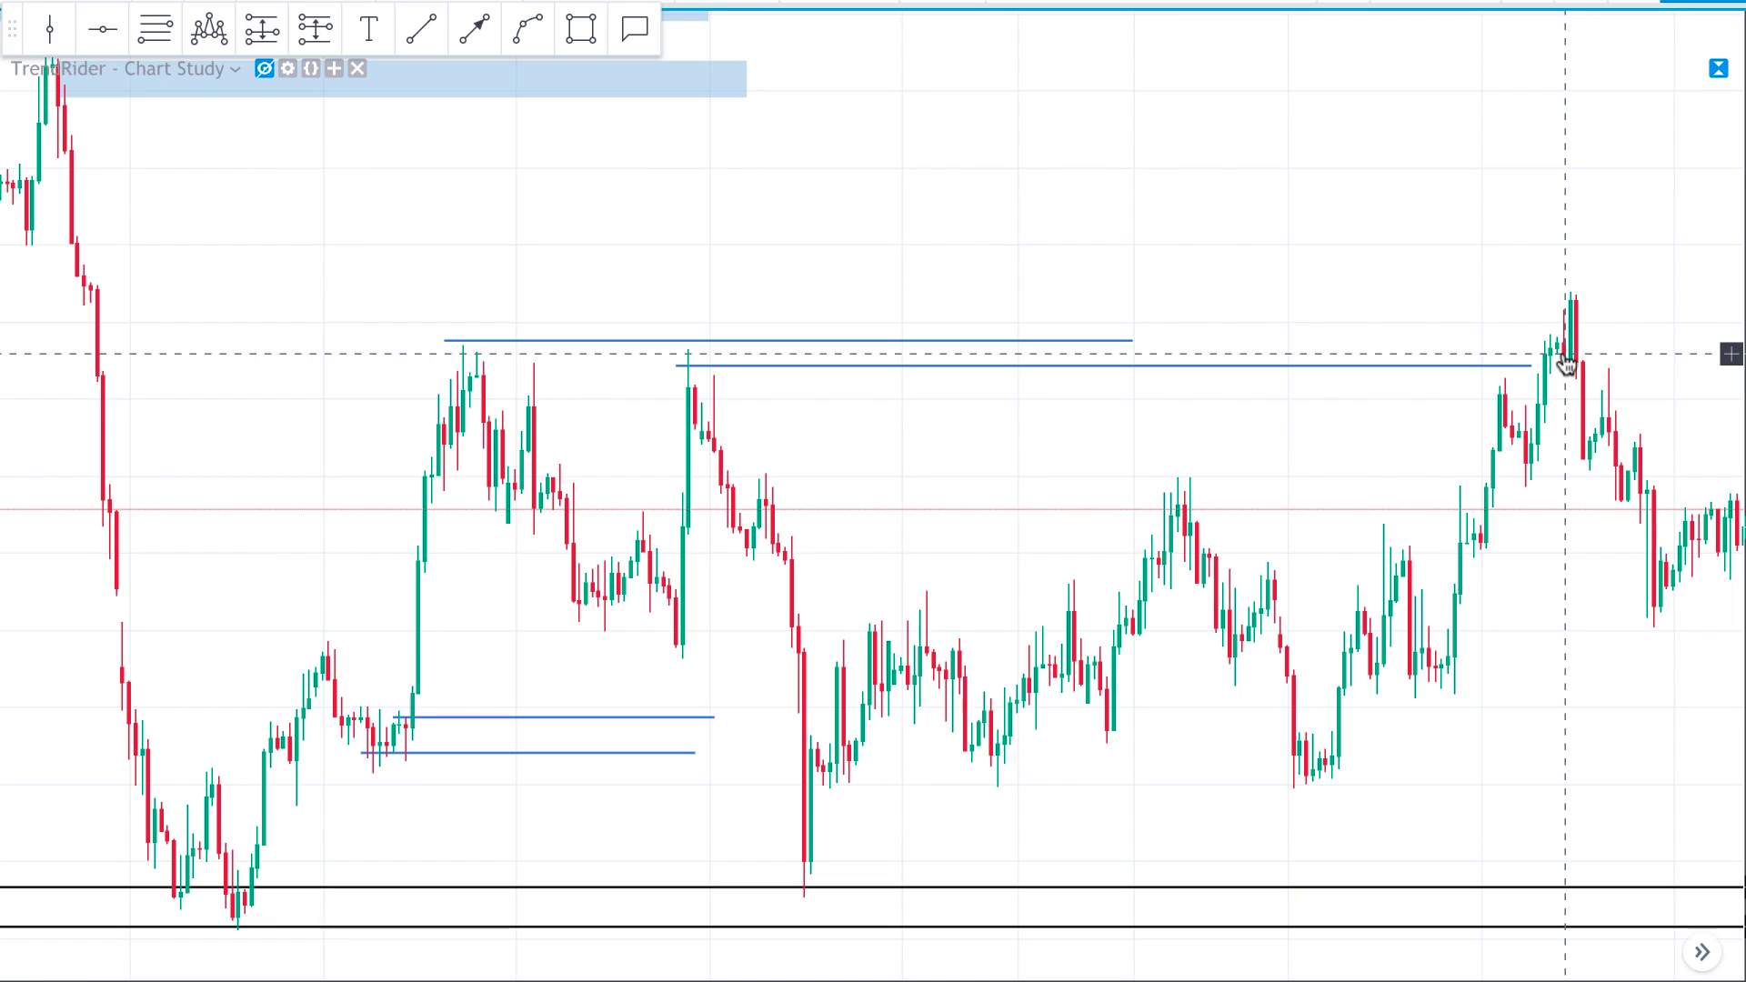
- Label the right-side peaks as Left Shoulder, Head and Right Shoulder with the Head and Shoulders tool
{"action": "scroll", "coordinate": [1492, 320], "scroll_direction": "down", "scroll_amount": 1}
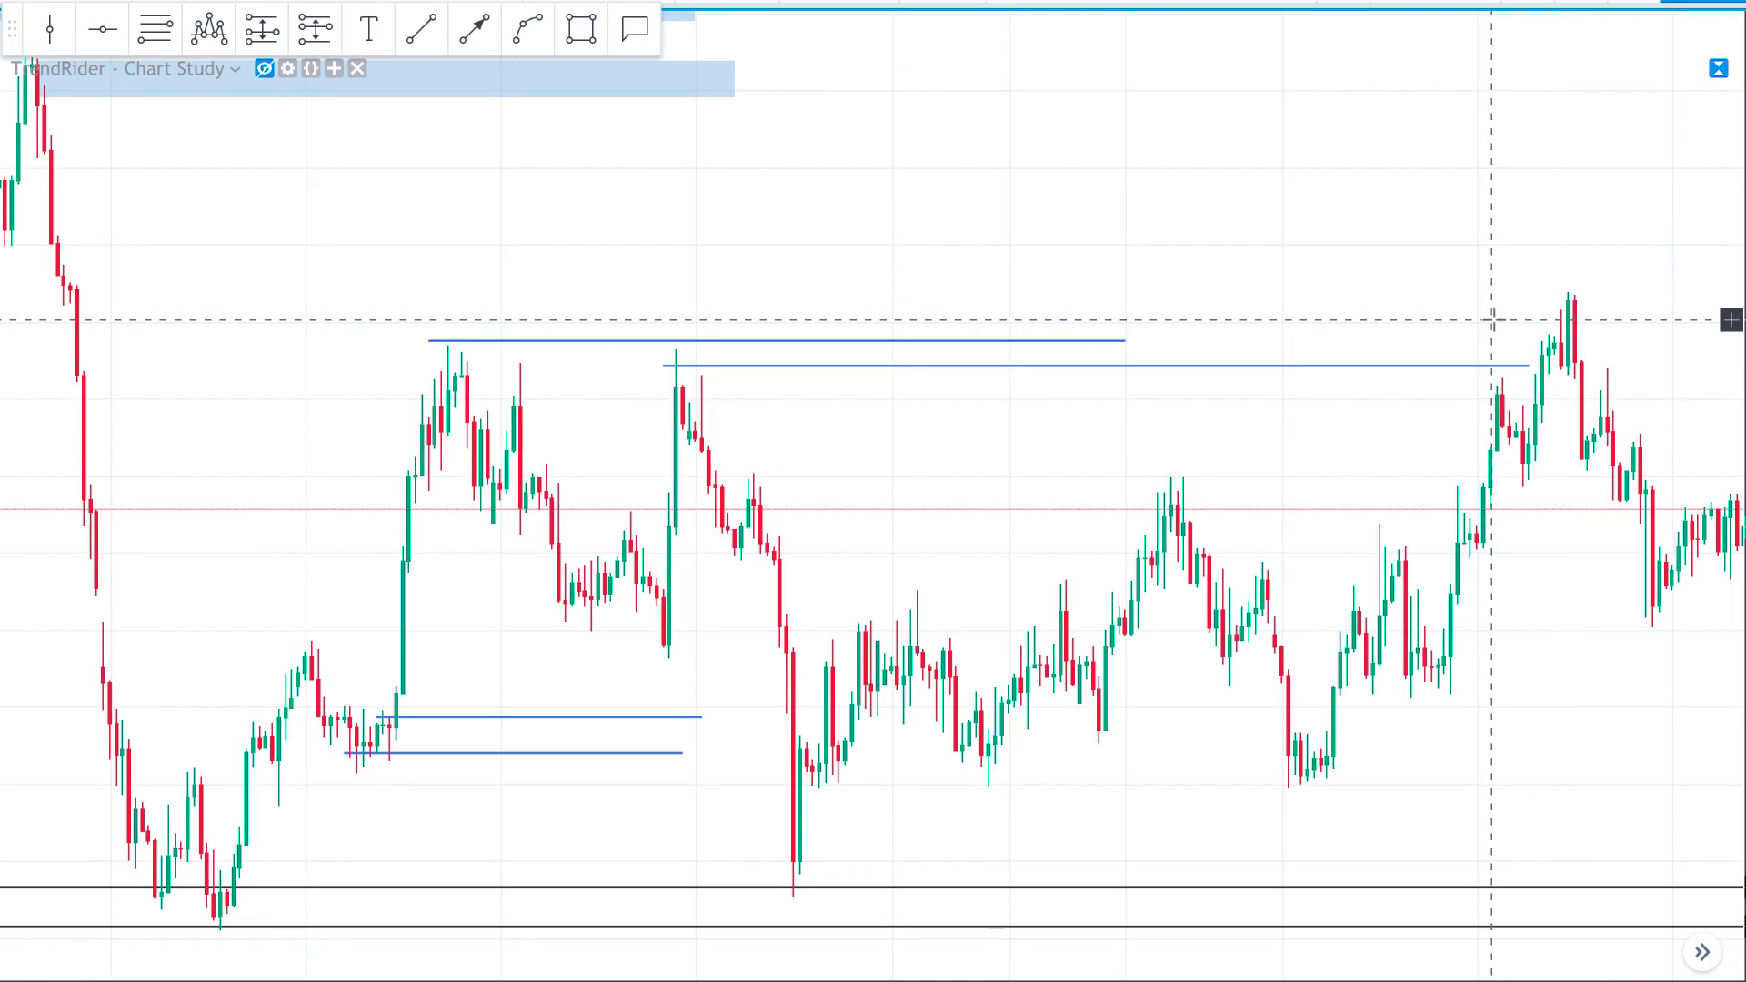
{"action": "scroll", "coordinate": [1492, 320], "scroll_direction": "up", "scroll_amount": 3}
{"action": "scroll", "coordinate": [1492, 320], "scroll_direction": "down", "scroll_amount": 3}
{"action": "left_click_drag", "start_coordinate": [1471, 340], "coordinate": [1356, 374]}
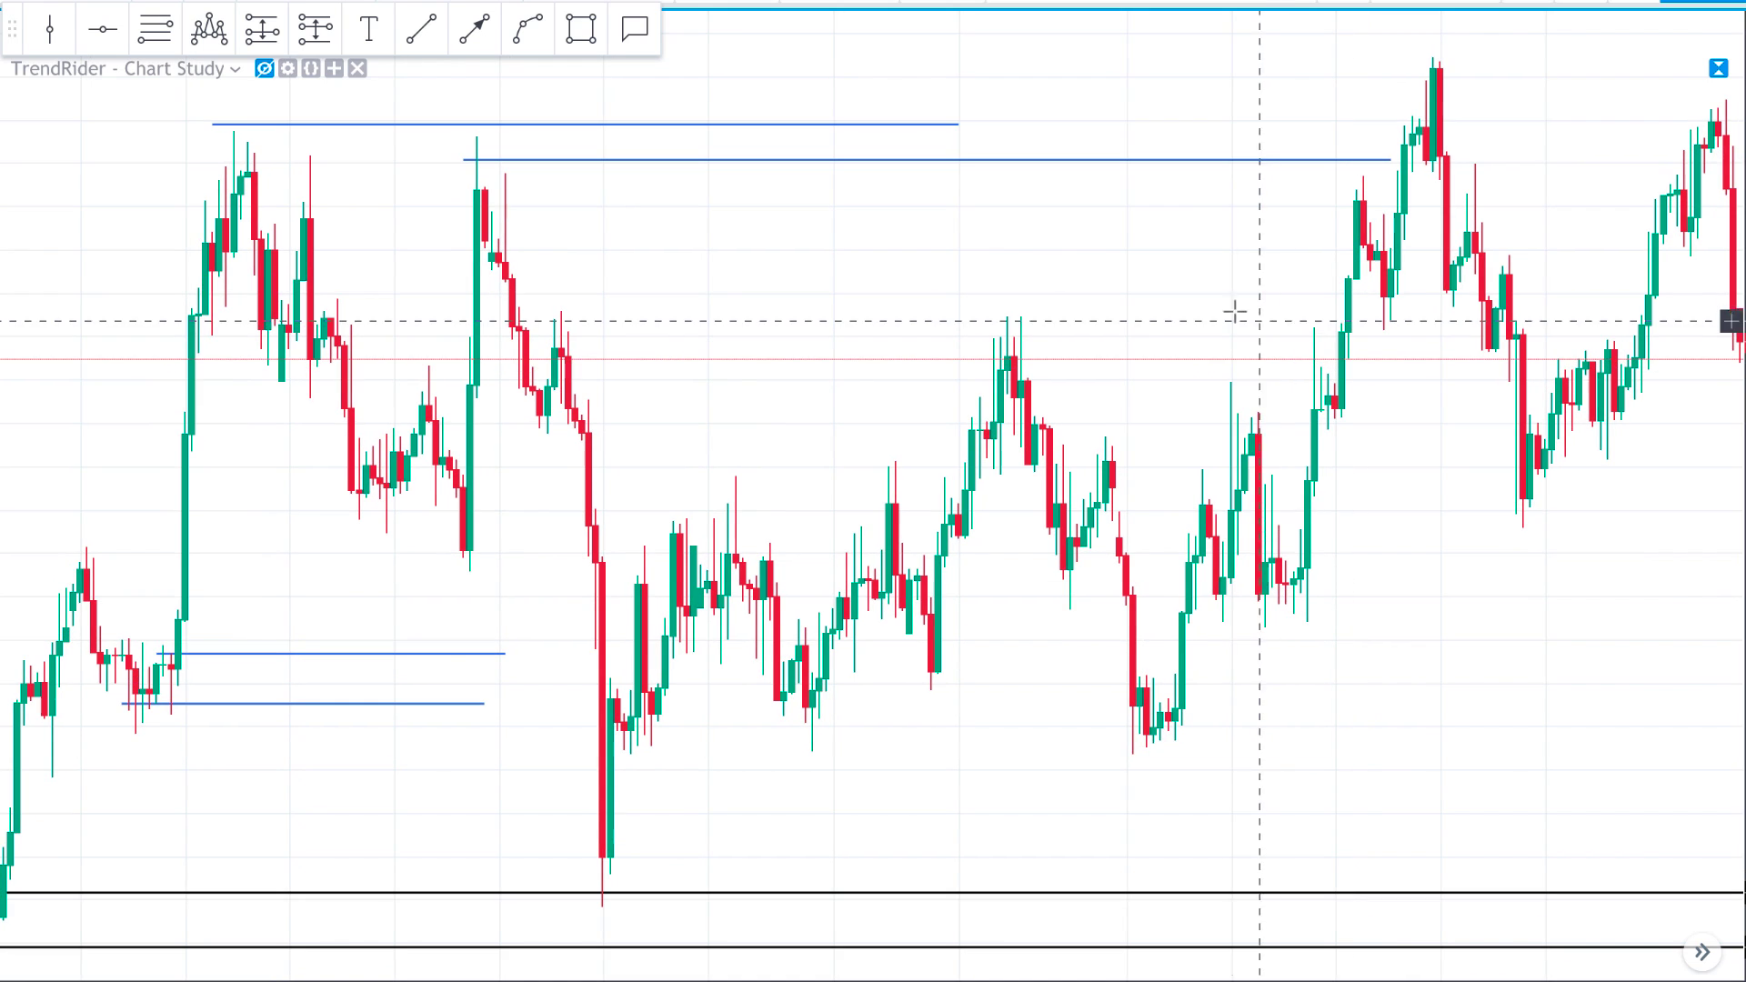
{"action": "left_click", "coordinate": [208, 29]}
{"action": "left_click", "coordinate": [1064, 141]}
{"action": "left_click", "coordinate": [1230, 158]}
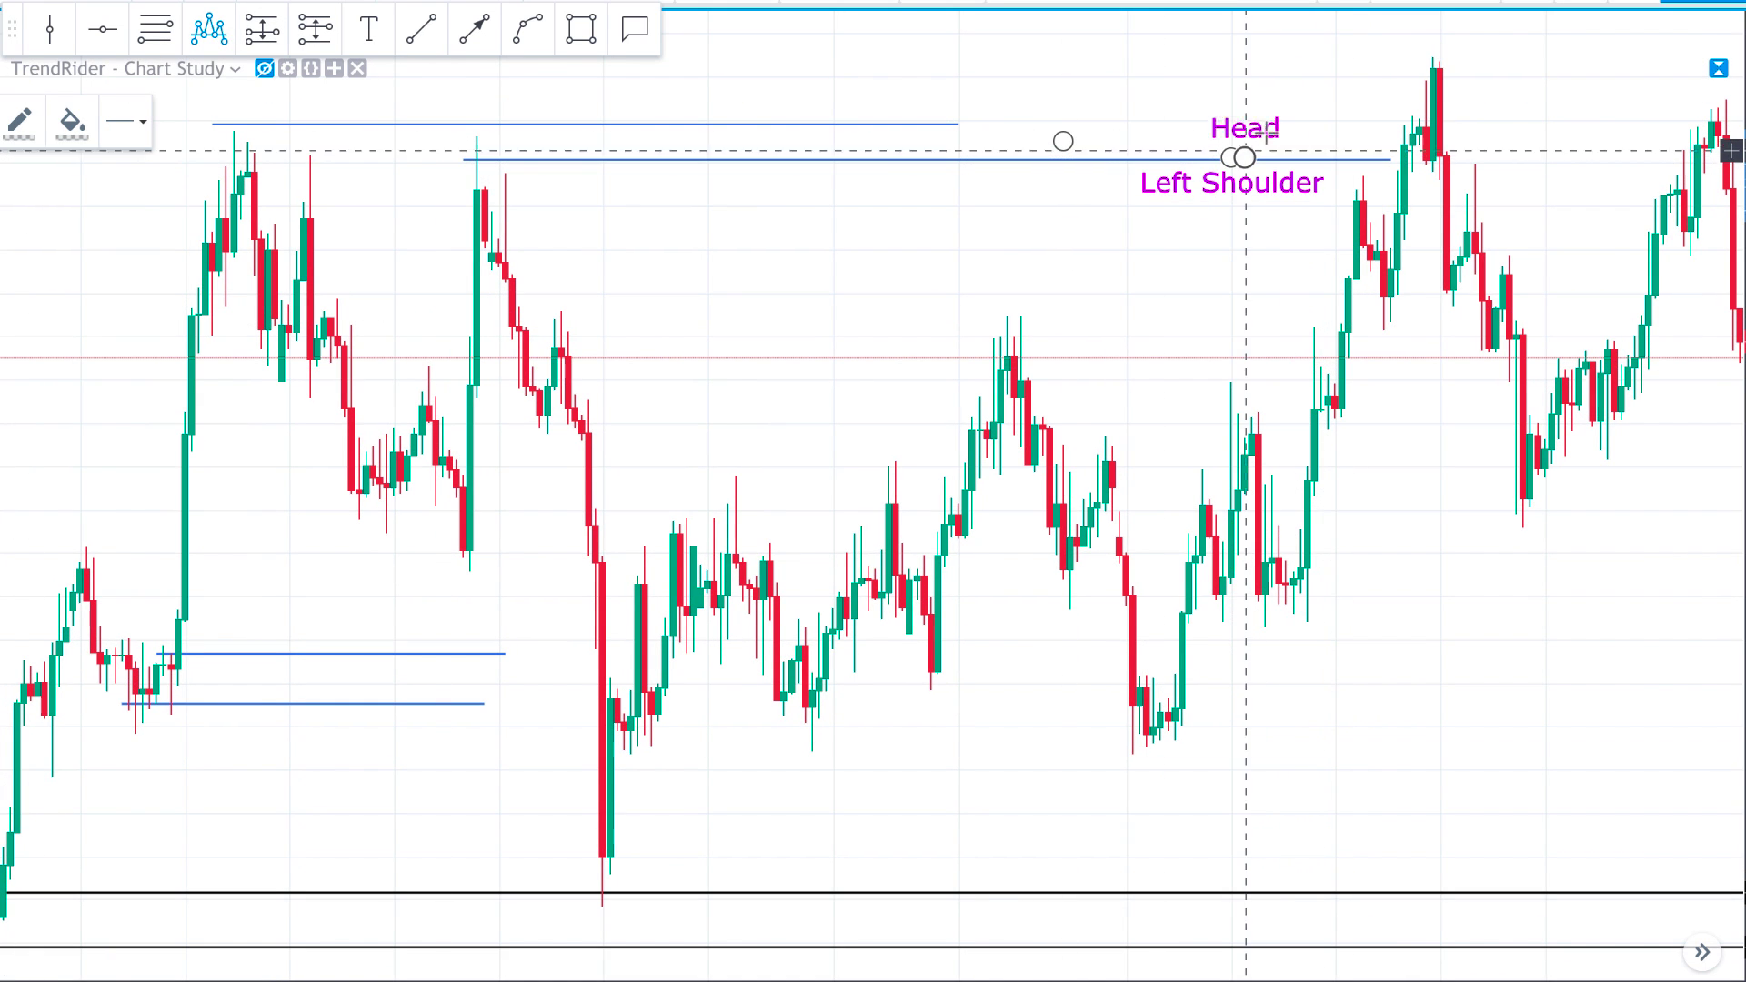
{"action": "left_click", "coordinate": [1412, 55]}
{"action": "left_click", "coordinate": [1552, 121]}
{"action": "key", "text": "Escape"}
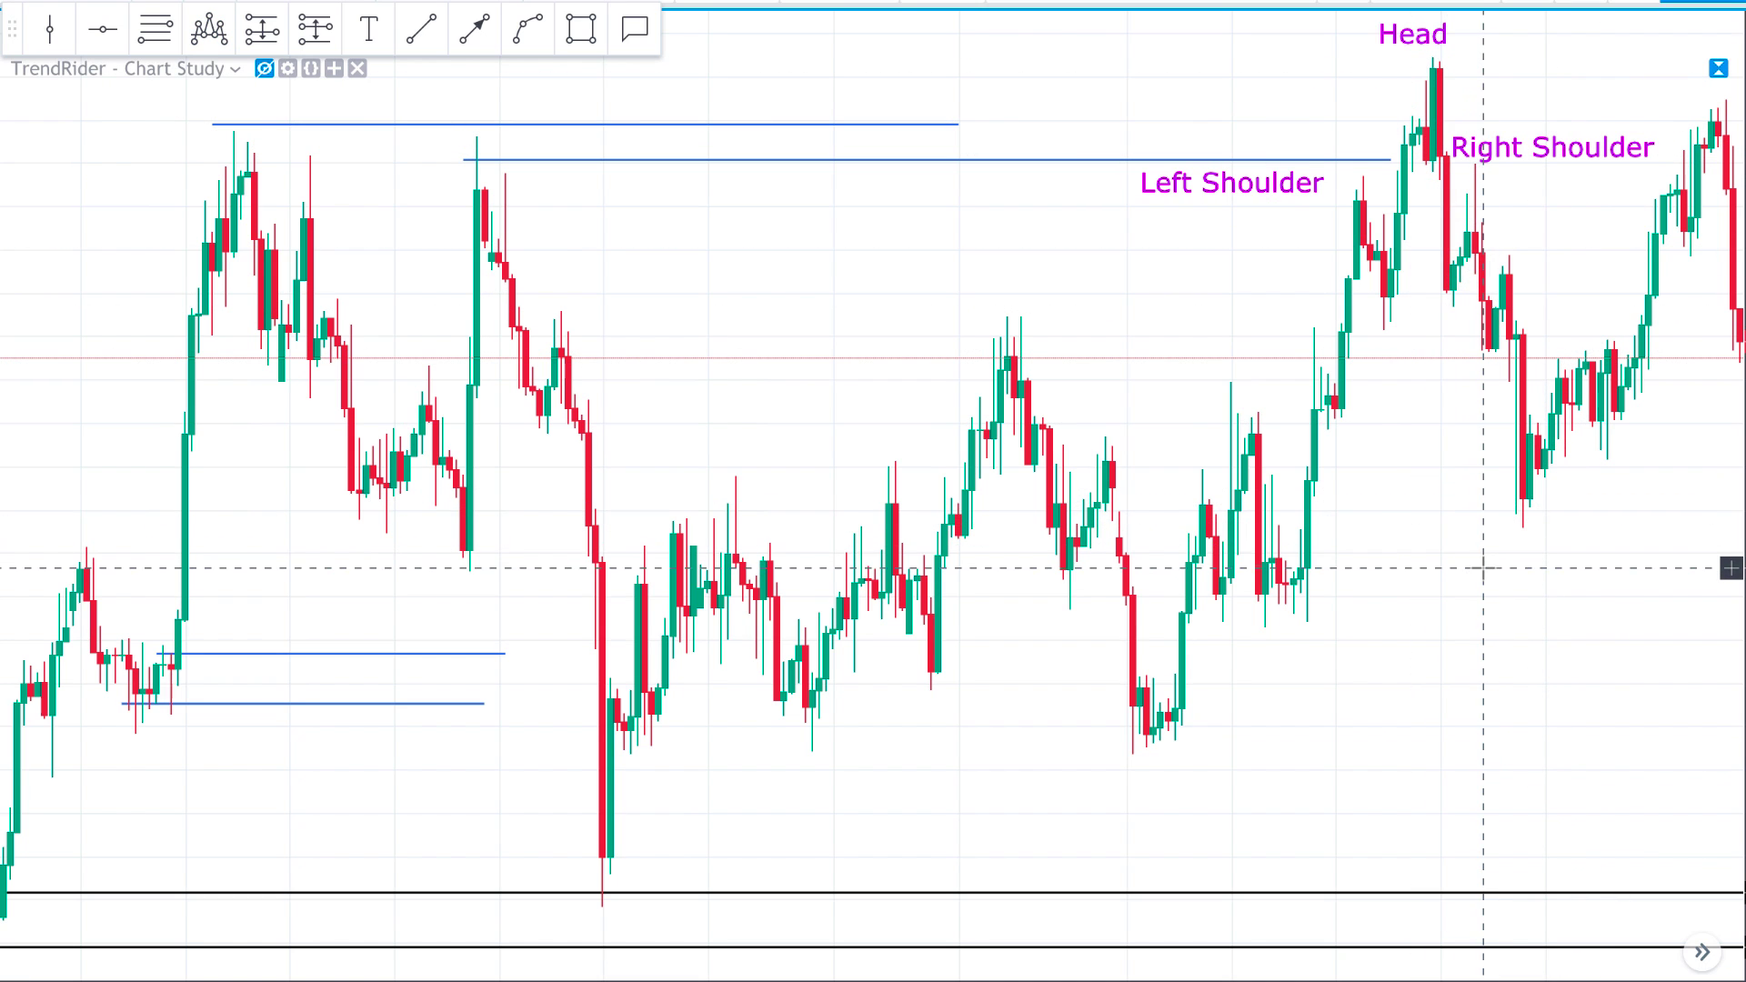
- Stretch the lower blue supply zone's corner right to the latest peak
{"action": "scroll", "coordinate": [1490, 574], "scroll_direction": "down", "scroll_amount": 2}
{"action": "left_click_drag", "start_coordinate": [1541, 612], "coordinate": [1503, 616]}
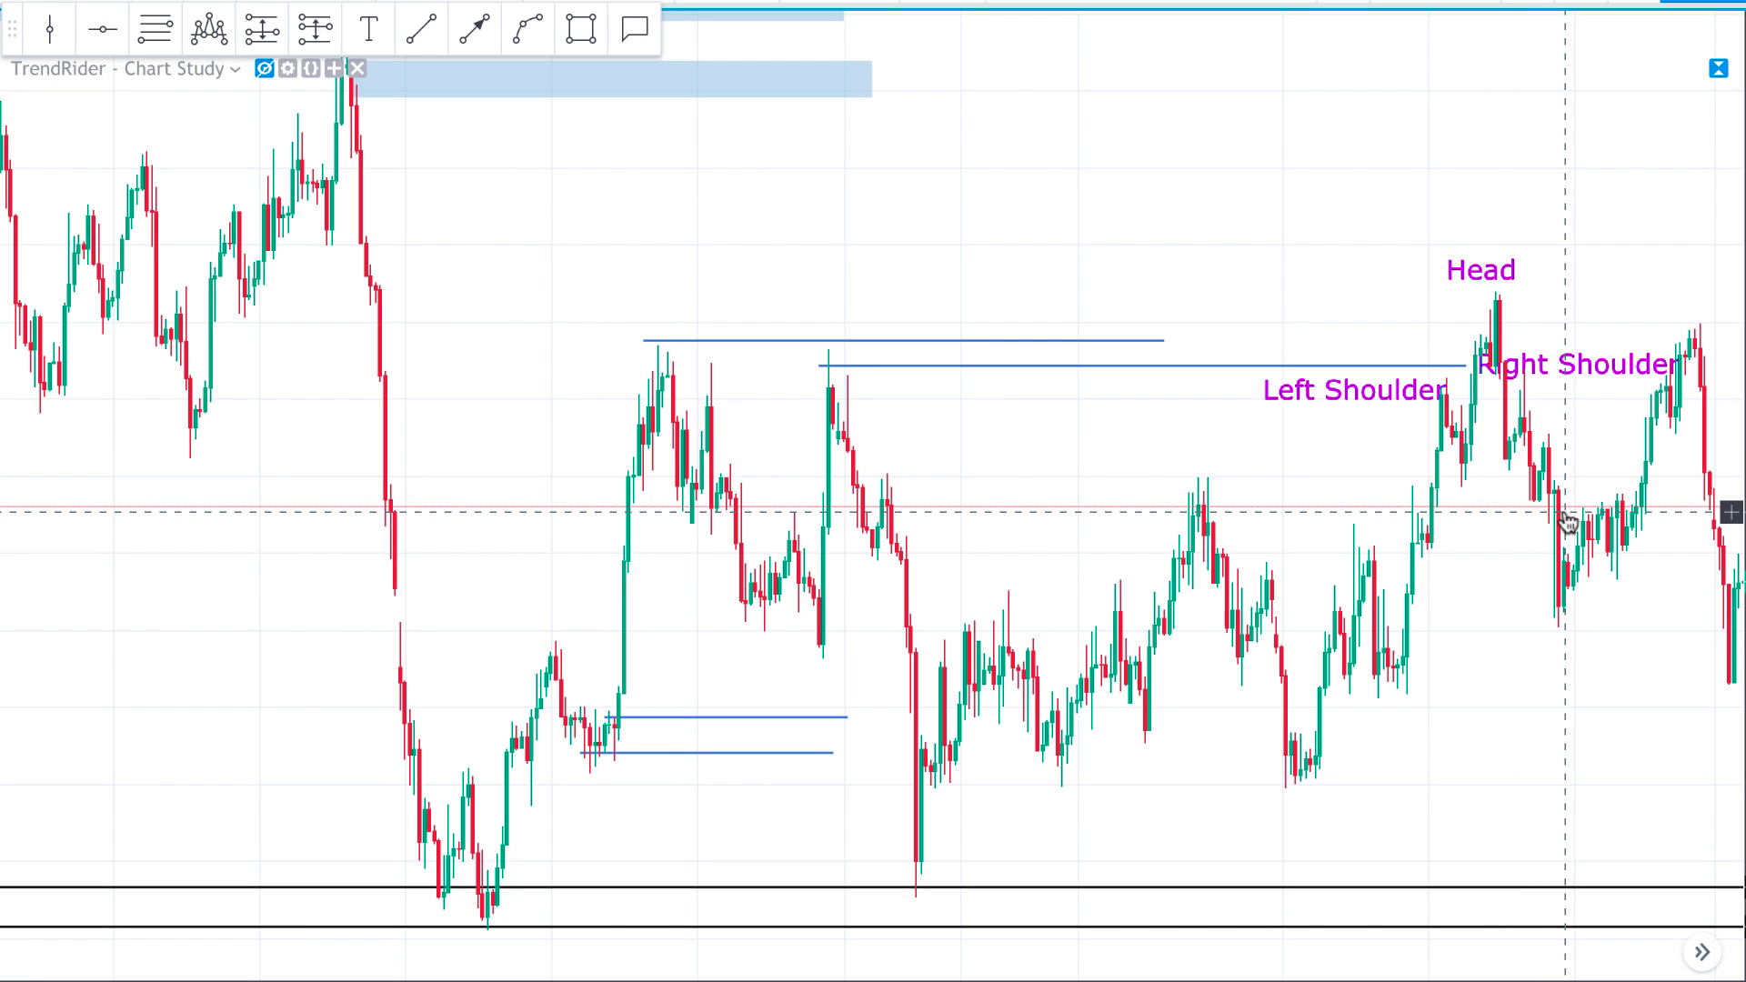
{"action": "left_click_drag", "start_coordinate": [1552, 565], "coordinate": [1446, 592]}
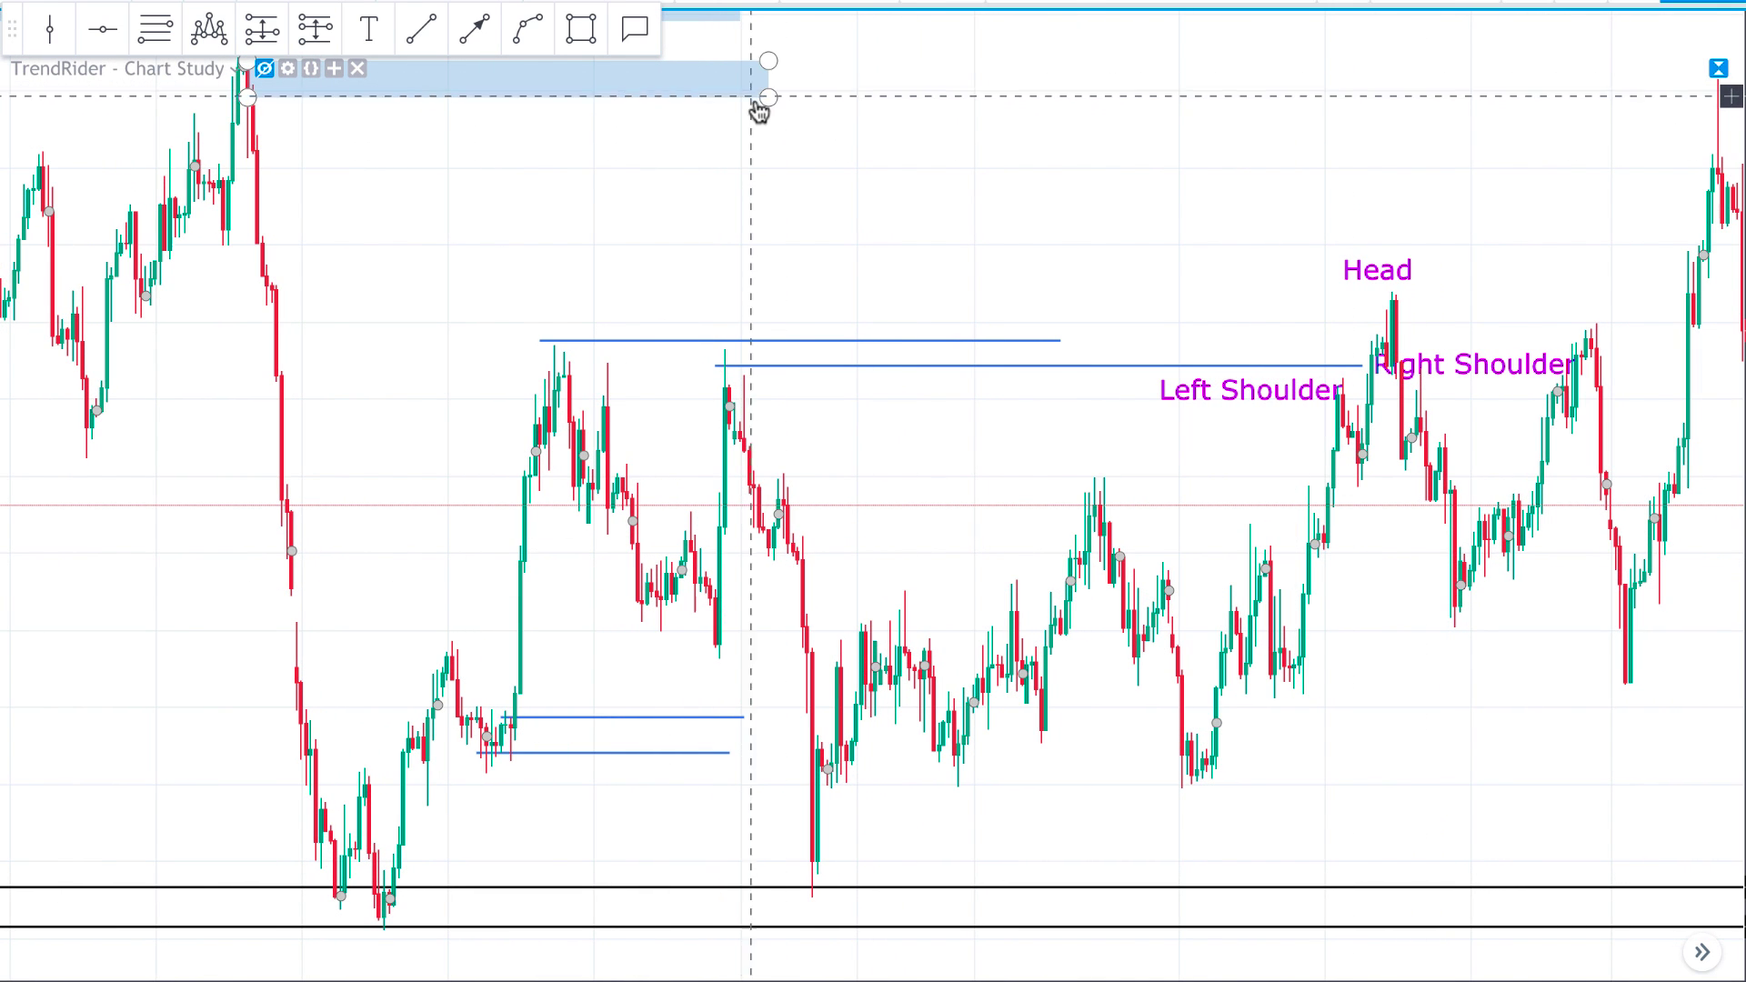
{"action": "left_click_drag", "start_coordinate": [769, 97], "coordinate": [1736, 90]}
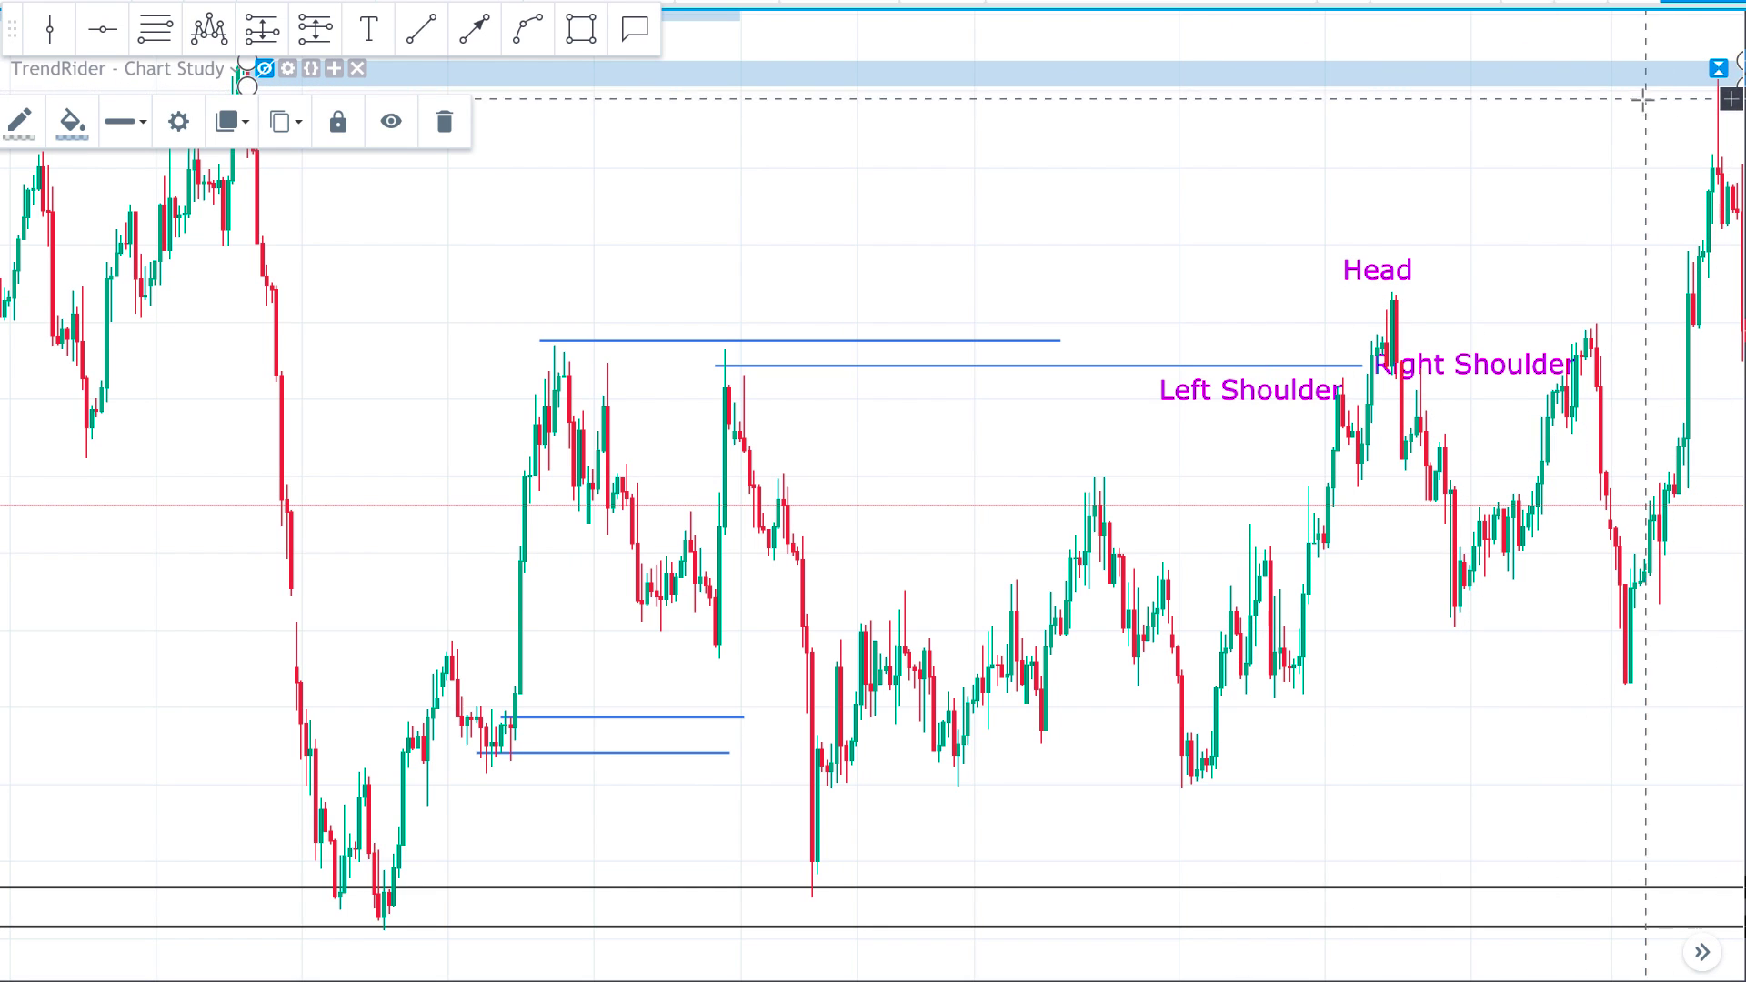
{"action": "left_click", "coordinate": [1618, 172]}
{"action": "left_click_drag", "start_coordinate": [1618, 172], "coordinate": [1530, 172]}
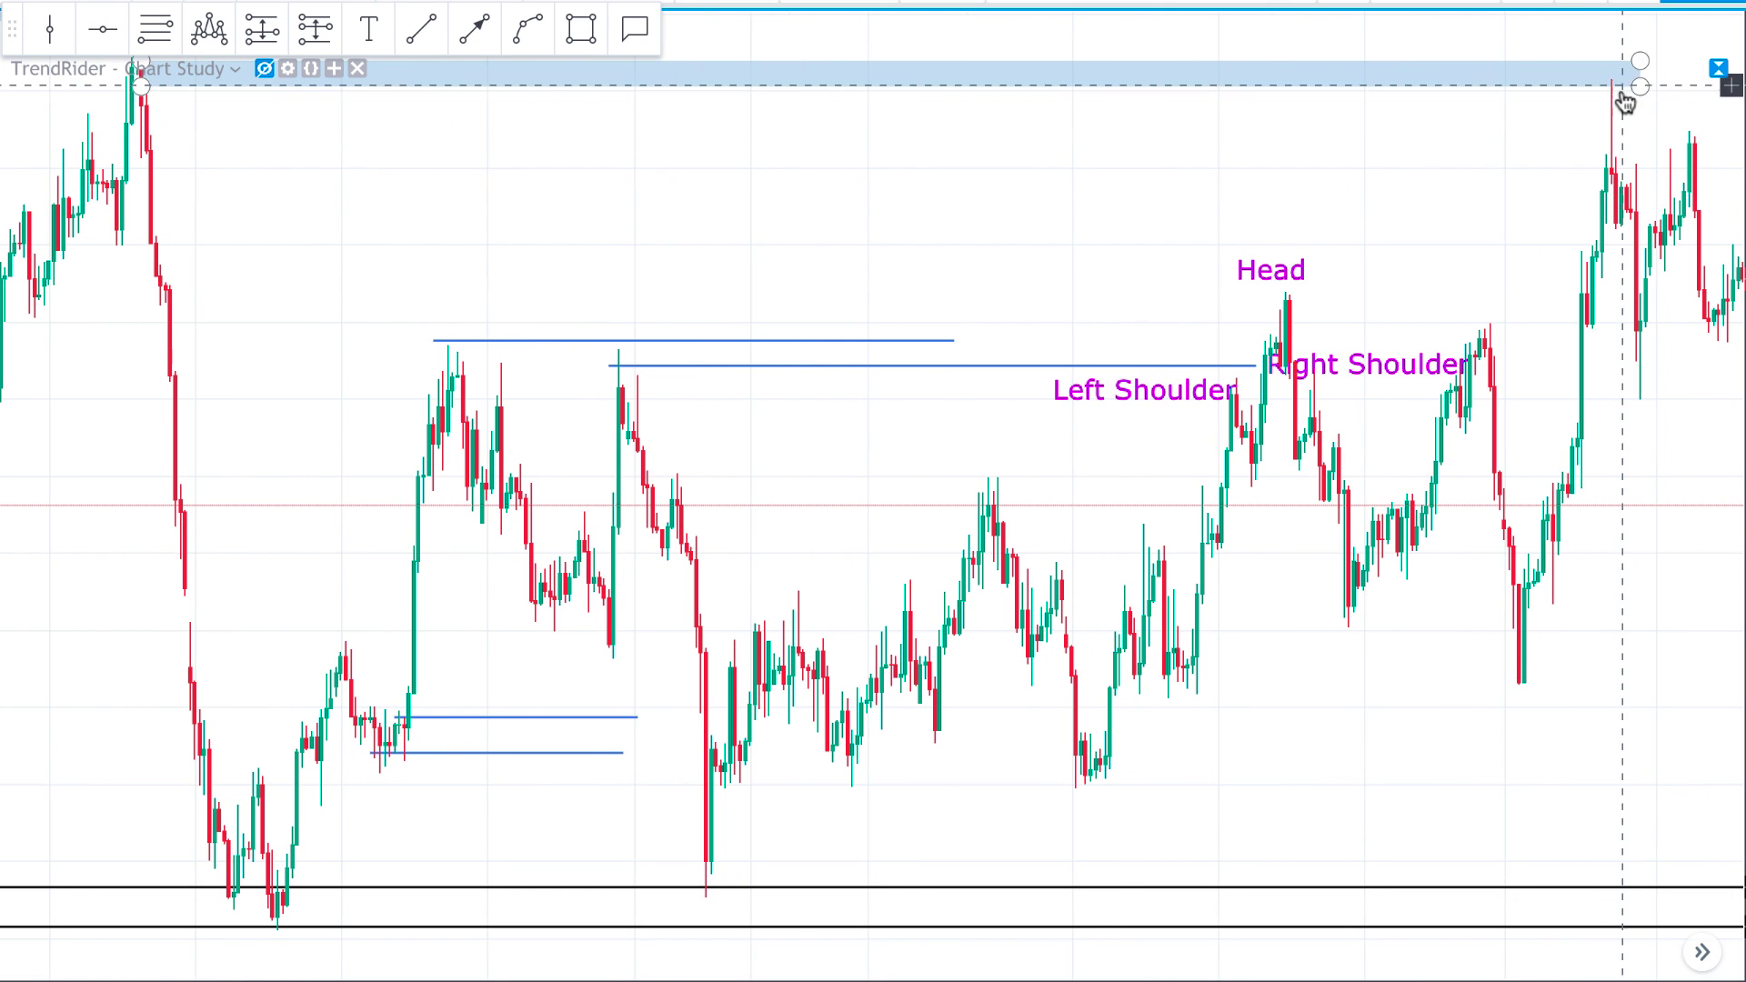
{"action": "scroll", "coordinate": [942, 178], "scroll_direction": "down", "scroll_amount": 3}
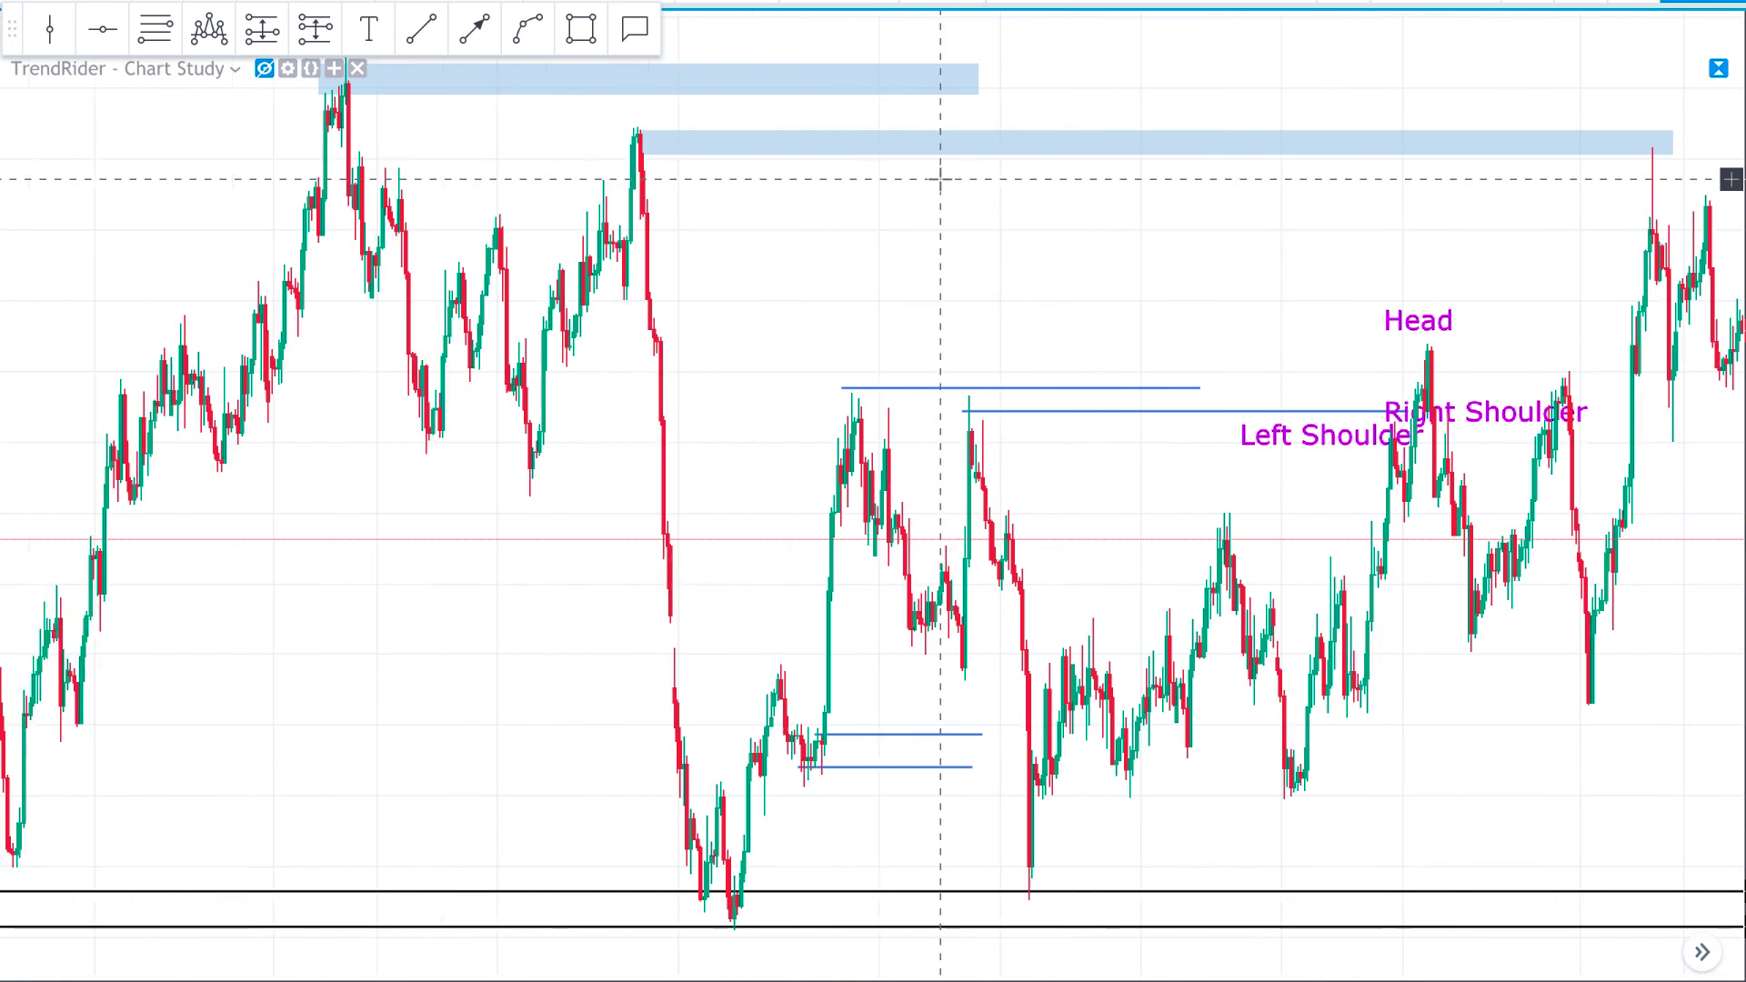
{"action": "scroll", "coordinate": [942, 177], "scroll_direction": "down", "scroll_amount": 1}
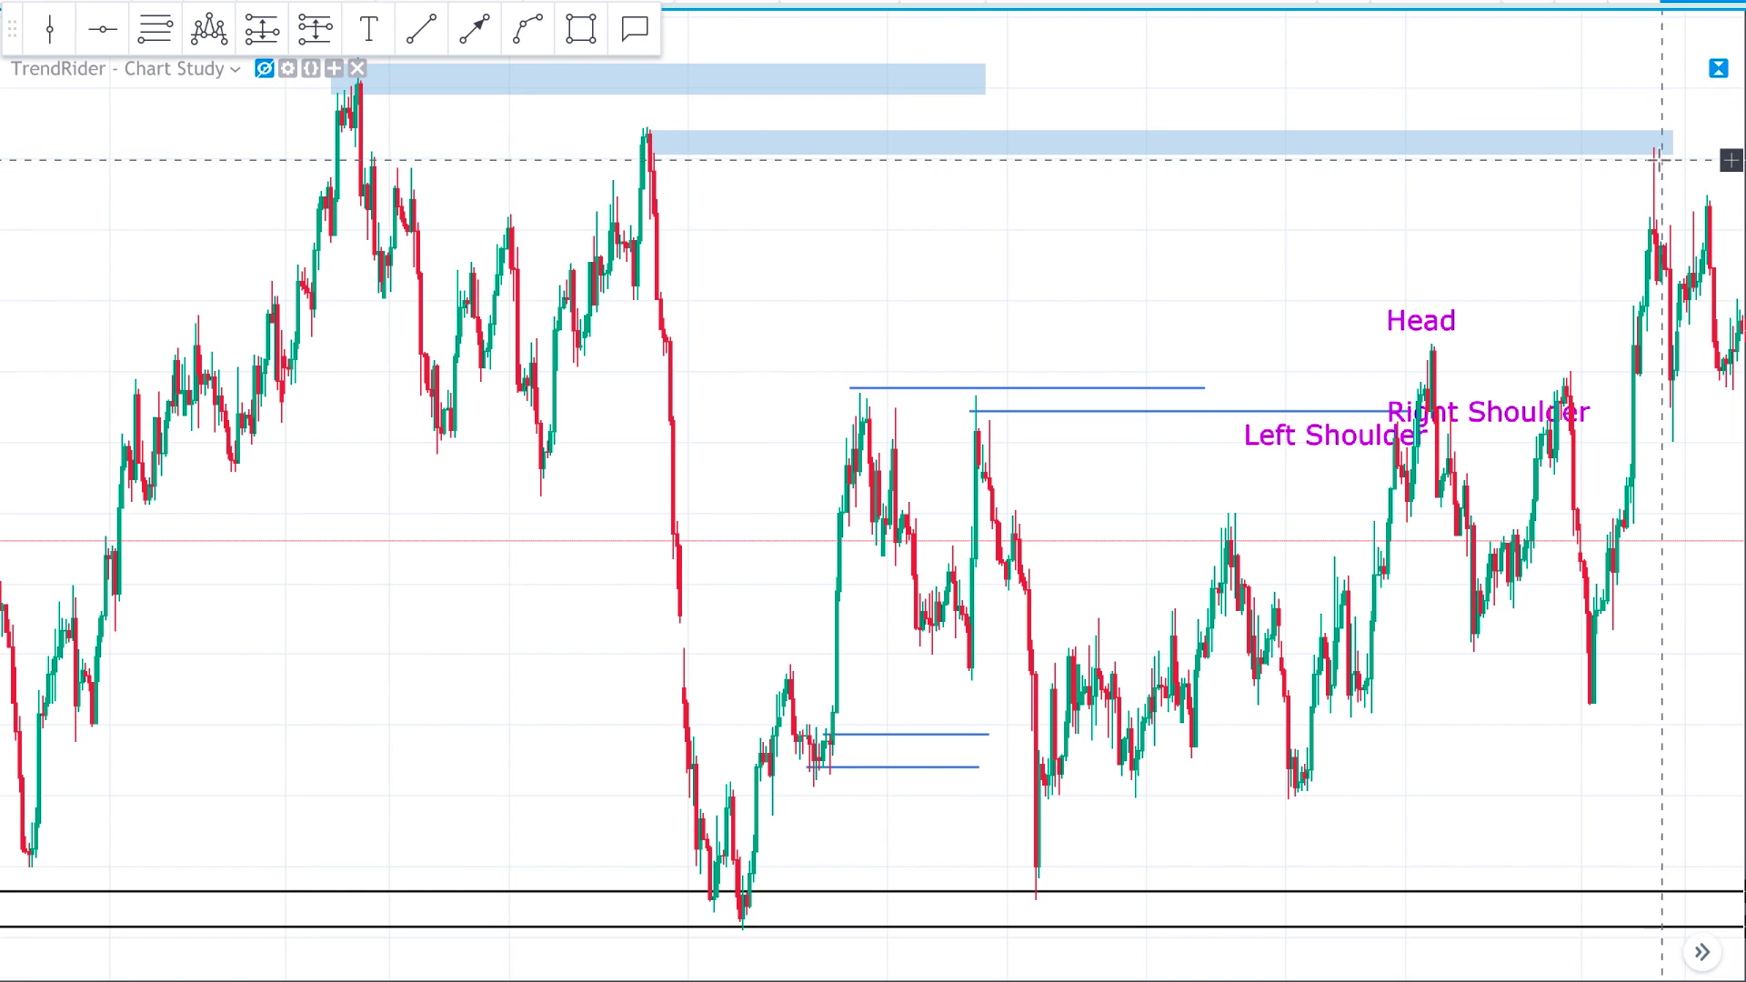
{"action": "scroll", "coordinate": [1514, 186], "scroll_direction": "up", "scroll_amount": 2}
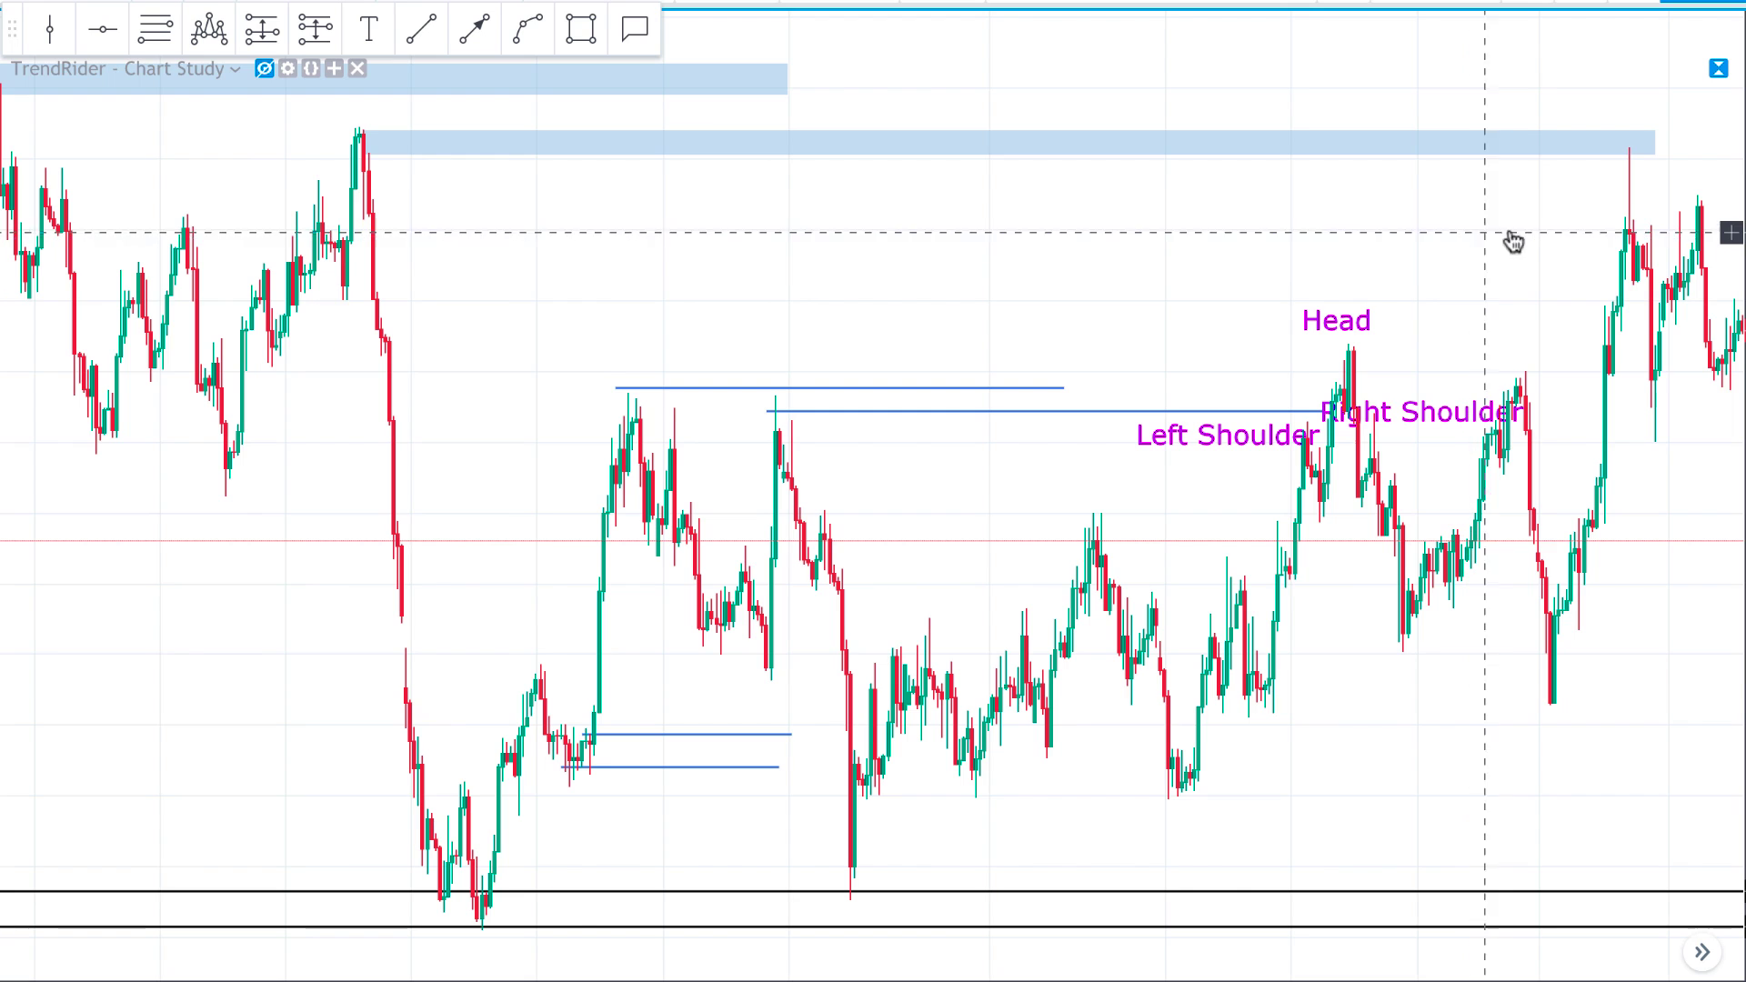
- Delete the head-and-shoulders pattern from the chart
{"action": "left_click_drag", "start_coordinate": [1555, 207], "coordinate": [1520, 194]}
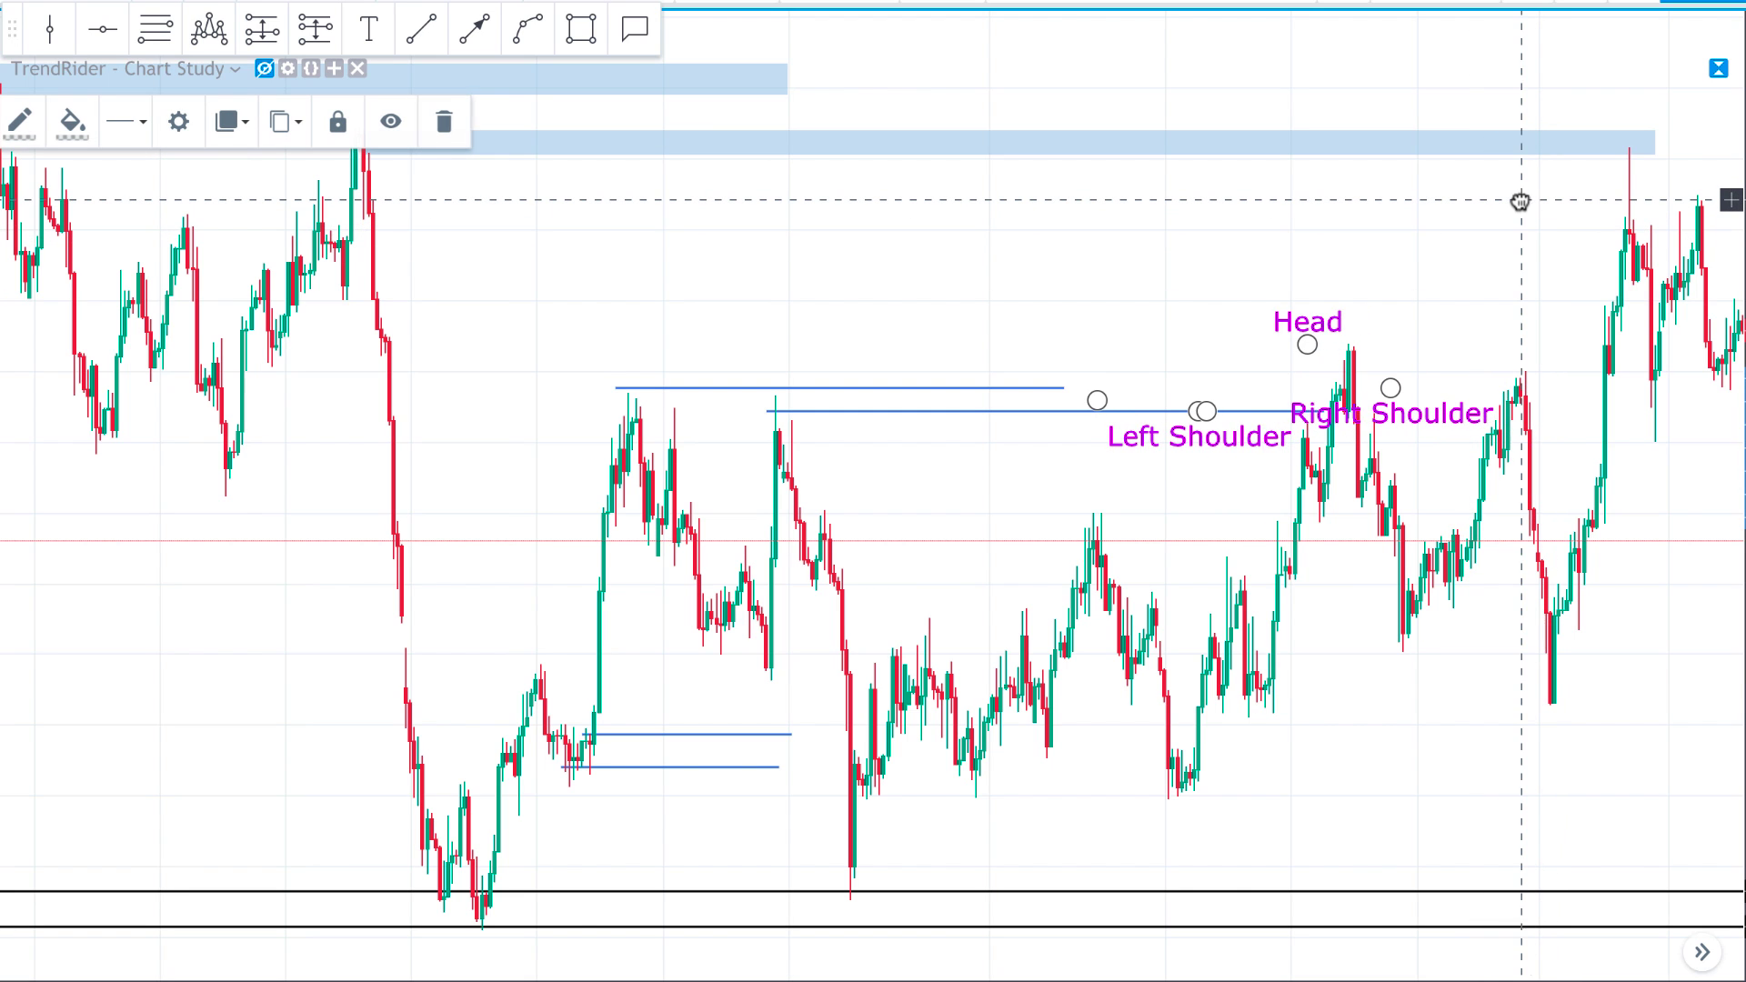
{"action": "key", "text": "Delete"}
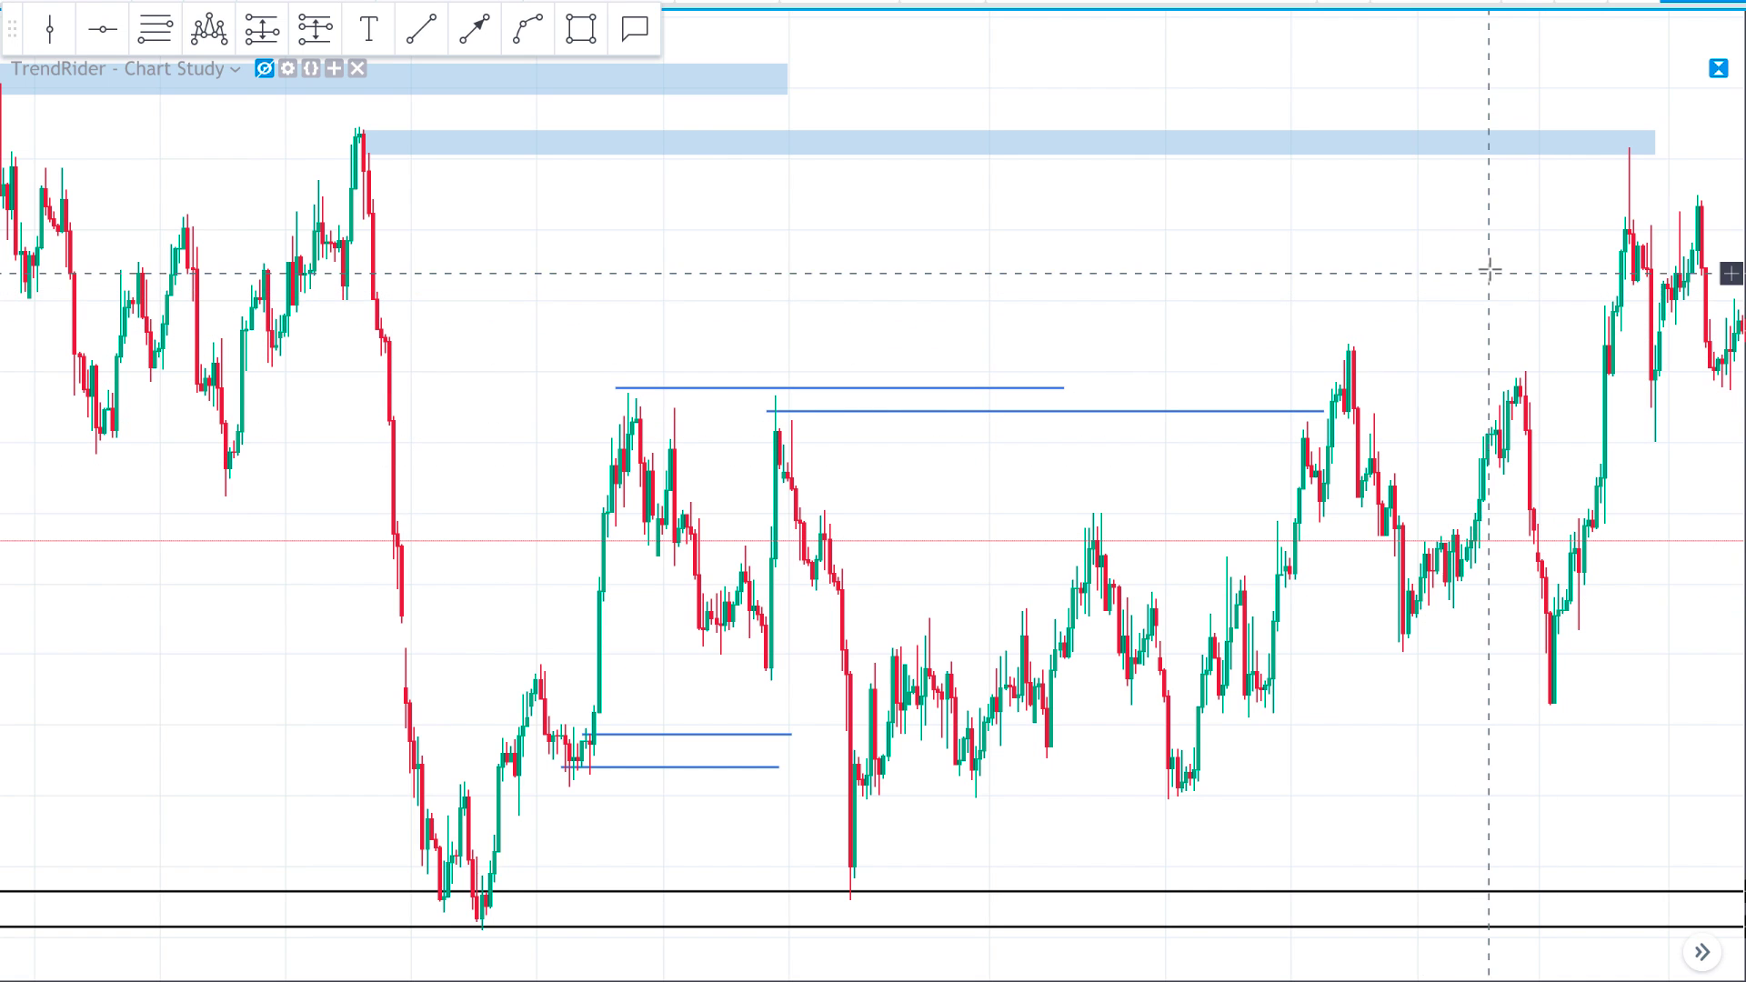
{"action": "left_click_drag", "start_coordinate": [1470, 271], "coordinate": [1440, 279]}
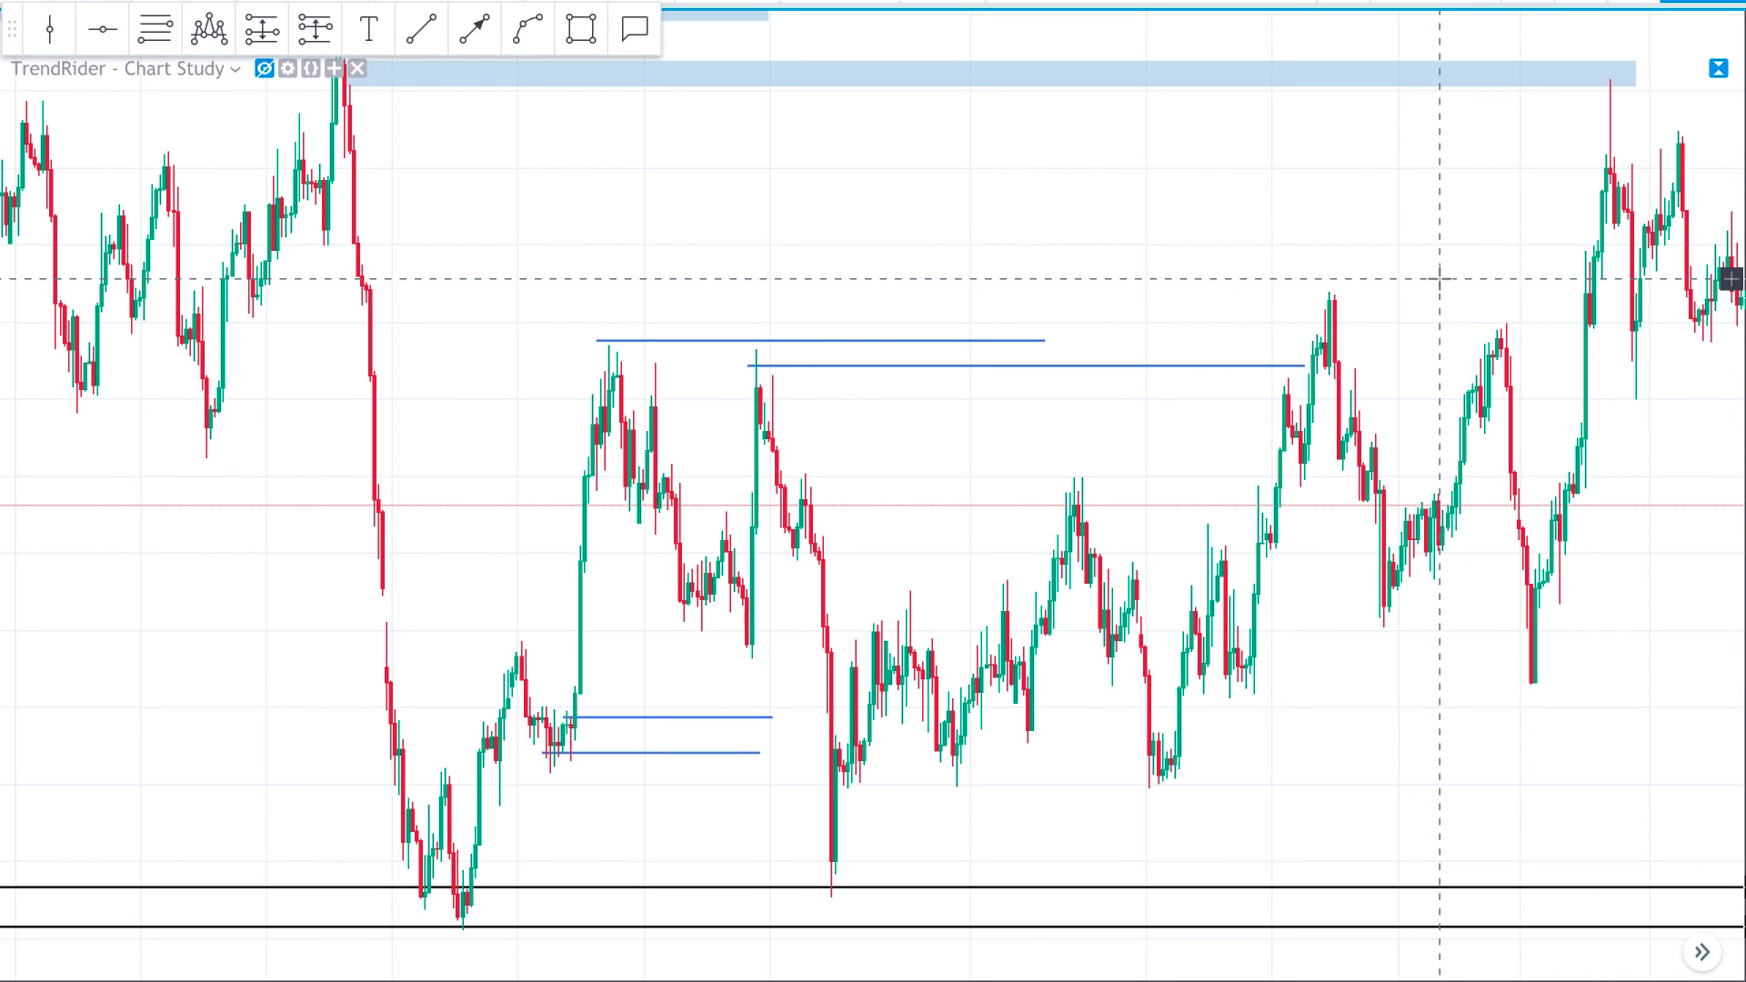
{"action": "scroll", "coordinate": [1444, 262], "scroll_direction": "down", "scroll_amount": 2}
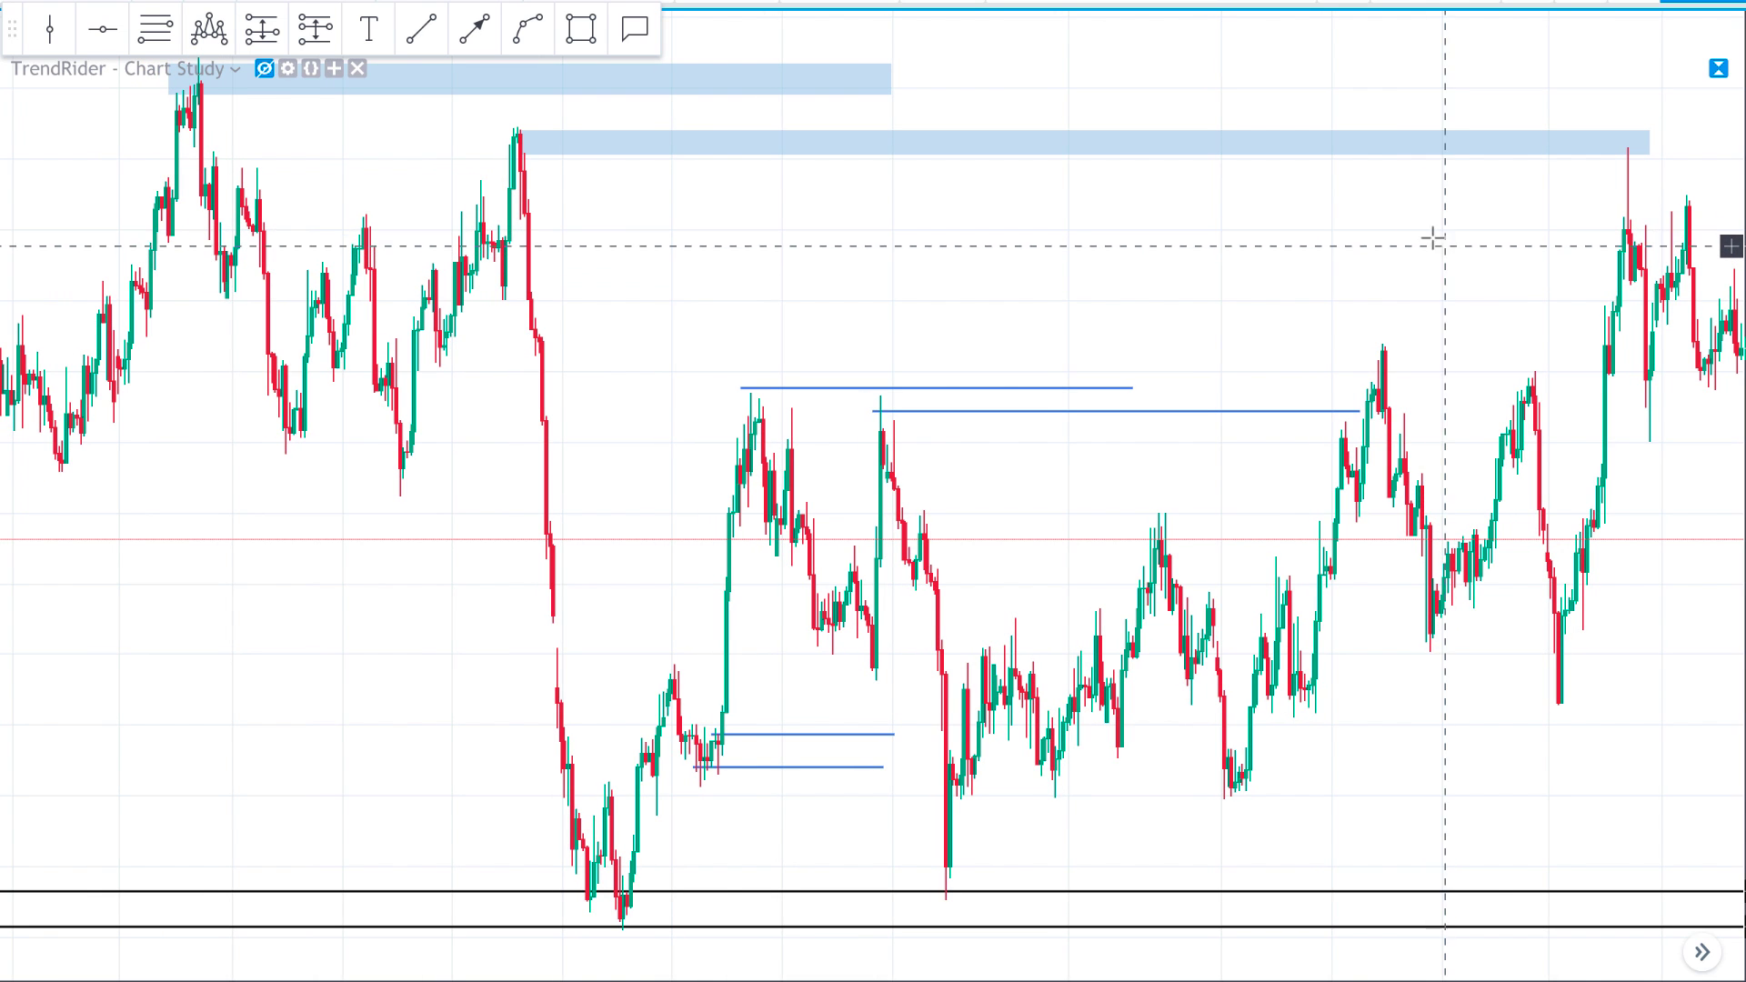
{"action": "left_click_drag", "start_coordinate": [1450, 214], "coordinate": [1403, 221]}
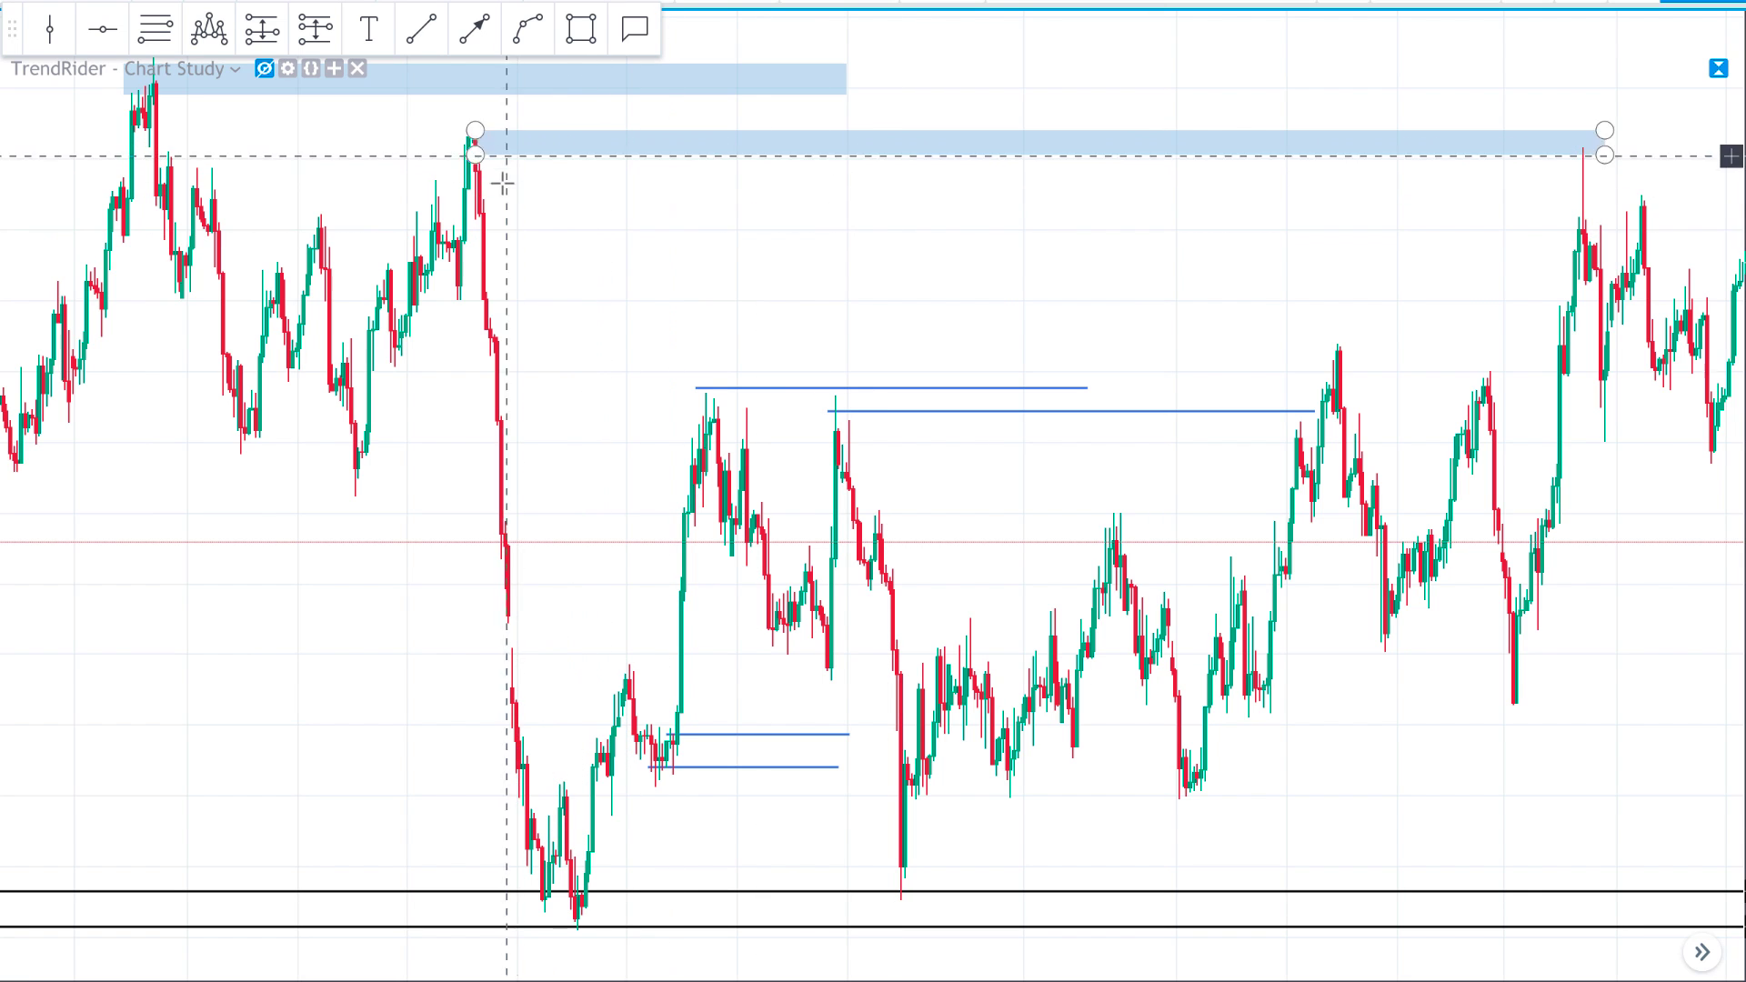
- Zoom in on the most recent price peak so its candles appear larger
{"action": "left_click_drag", "start_coordinate": [1447, 256], "coordinate": [1288, 297]}
{"action": "left_click_drag", "start_coordinate": [1239, 227], "coordinate": [1192, 230]}
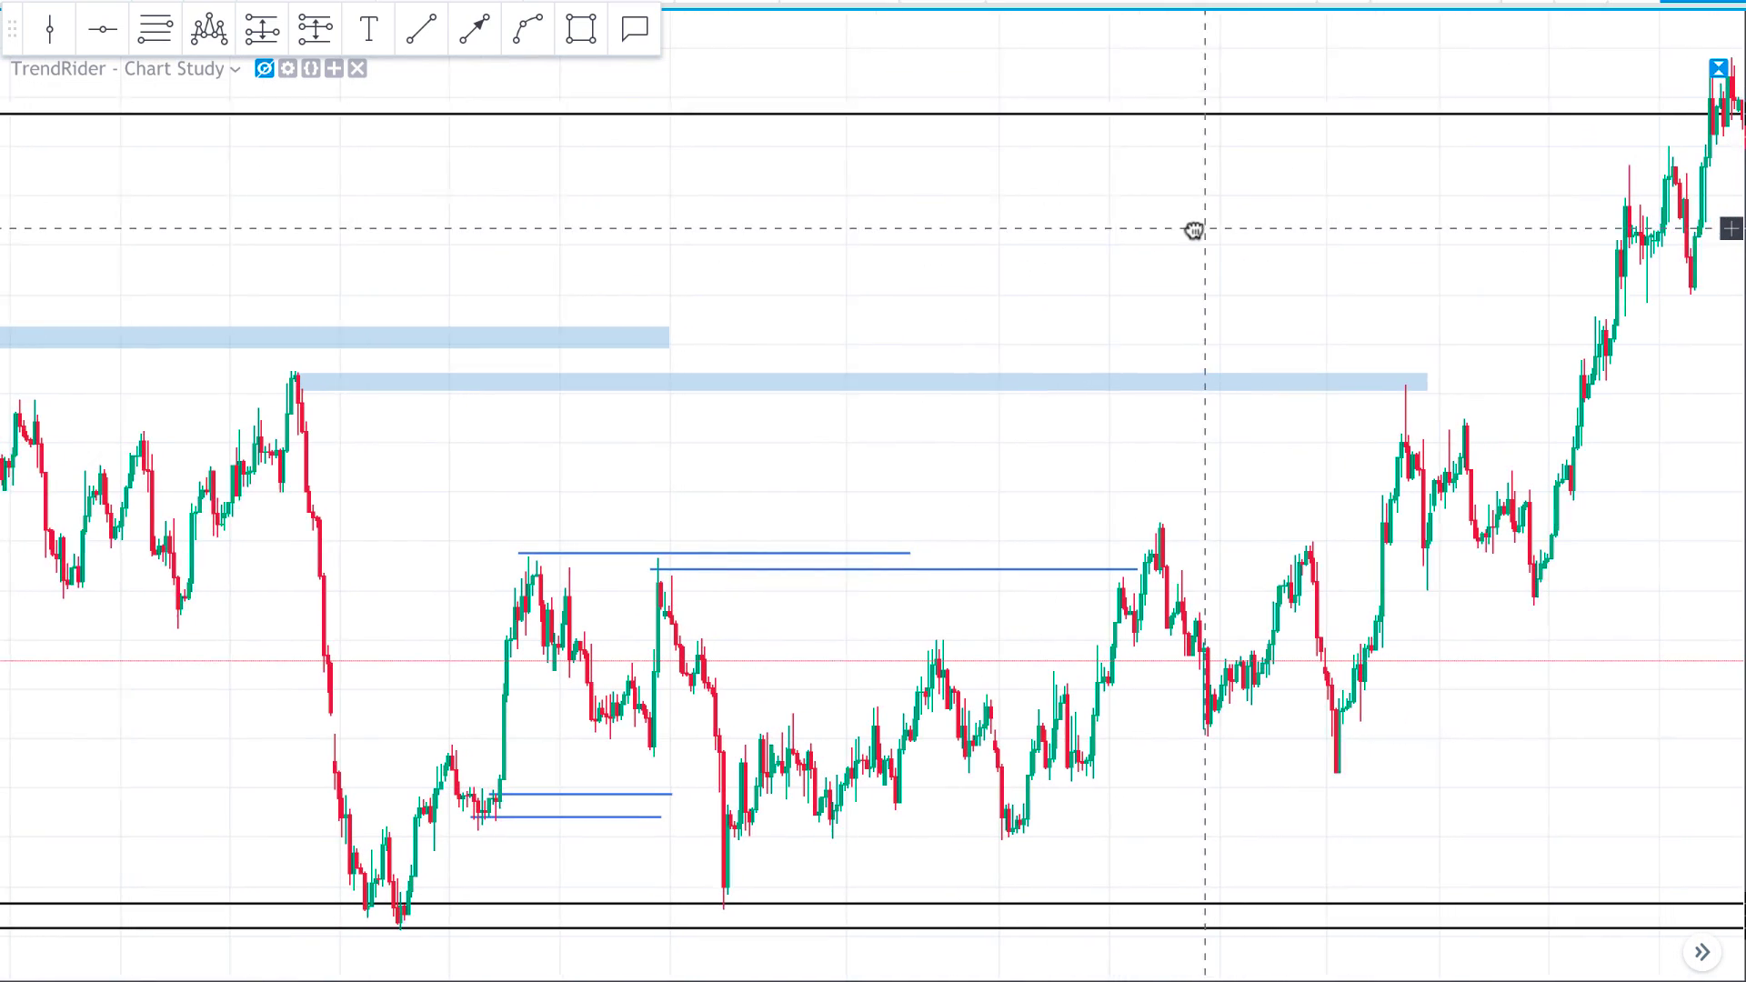
{"action": "scroll", "coordinate": [982, 259], "scroll_direction": "down", "scroll_amount": 5}
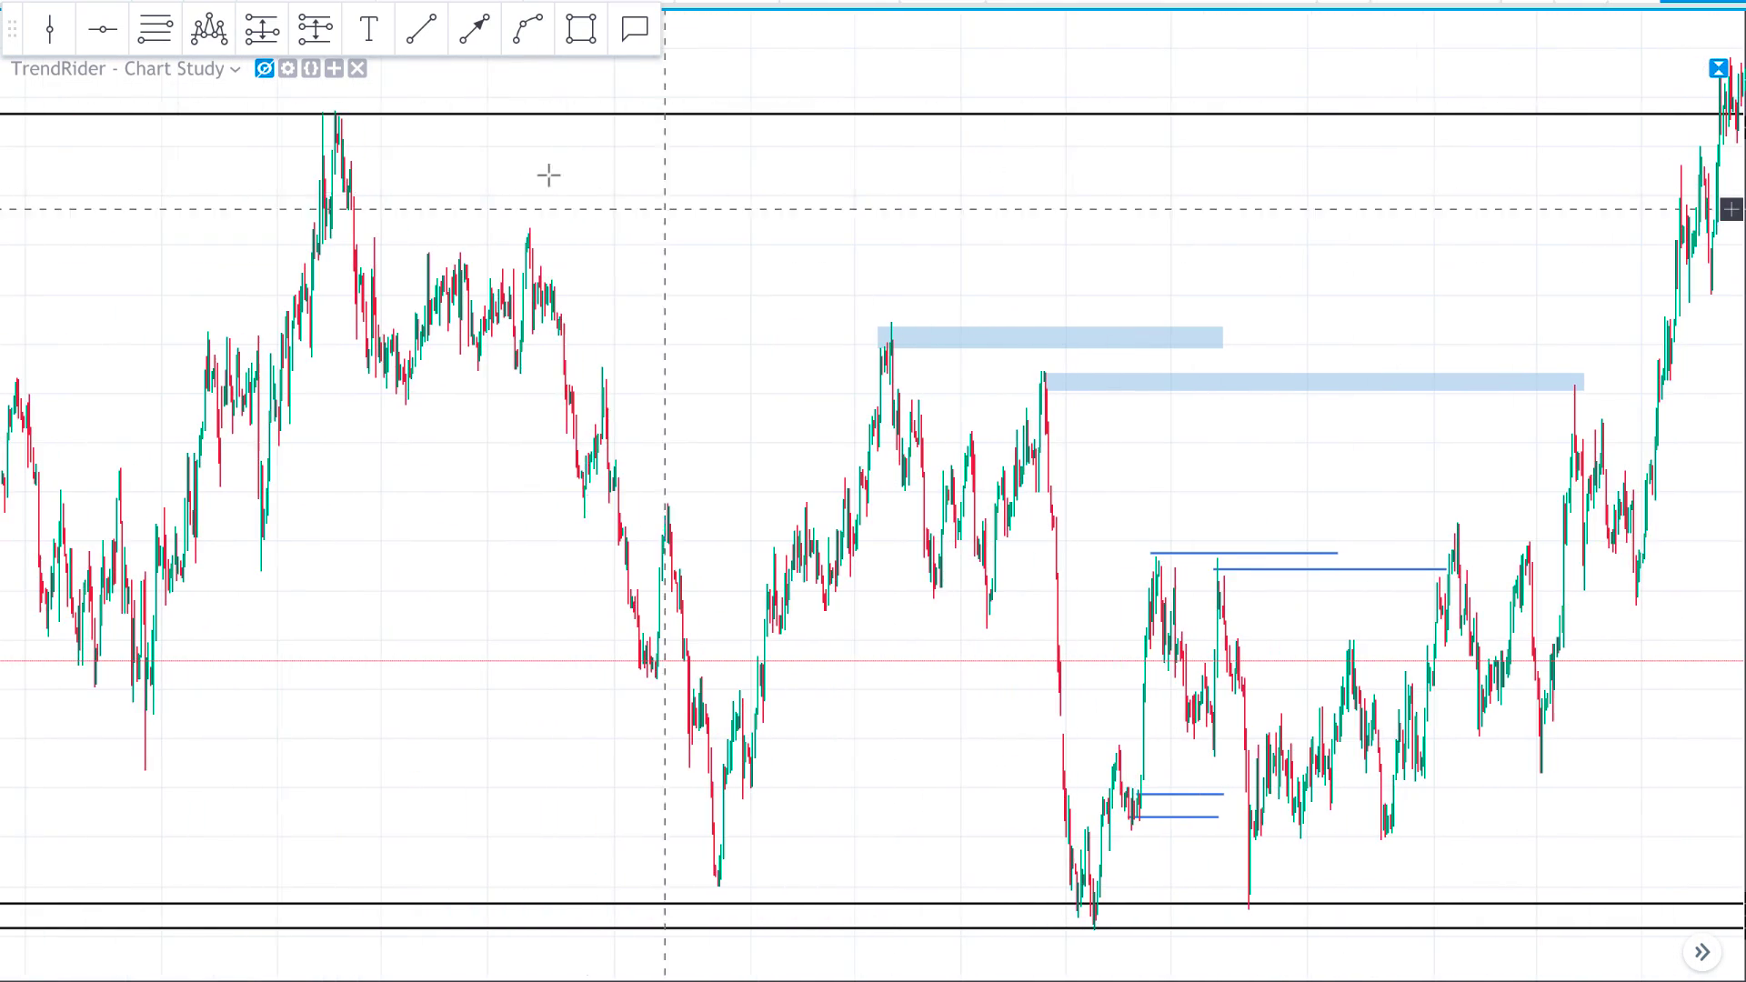
{"action": "left_click_drag", "start_coordinate": [325, 130], "coordinate": [583, 264]}
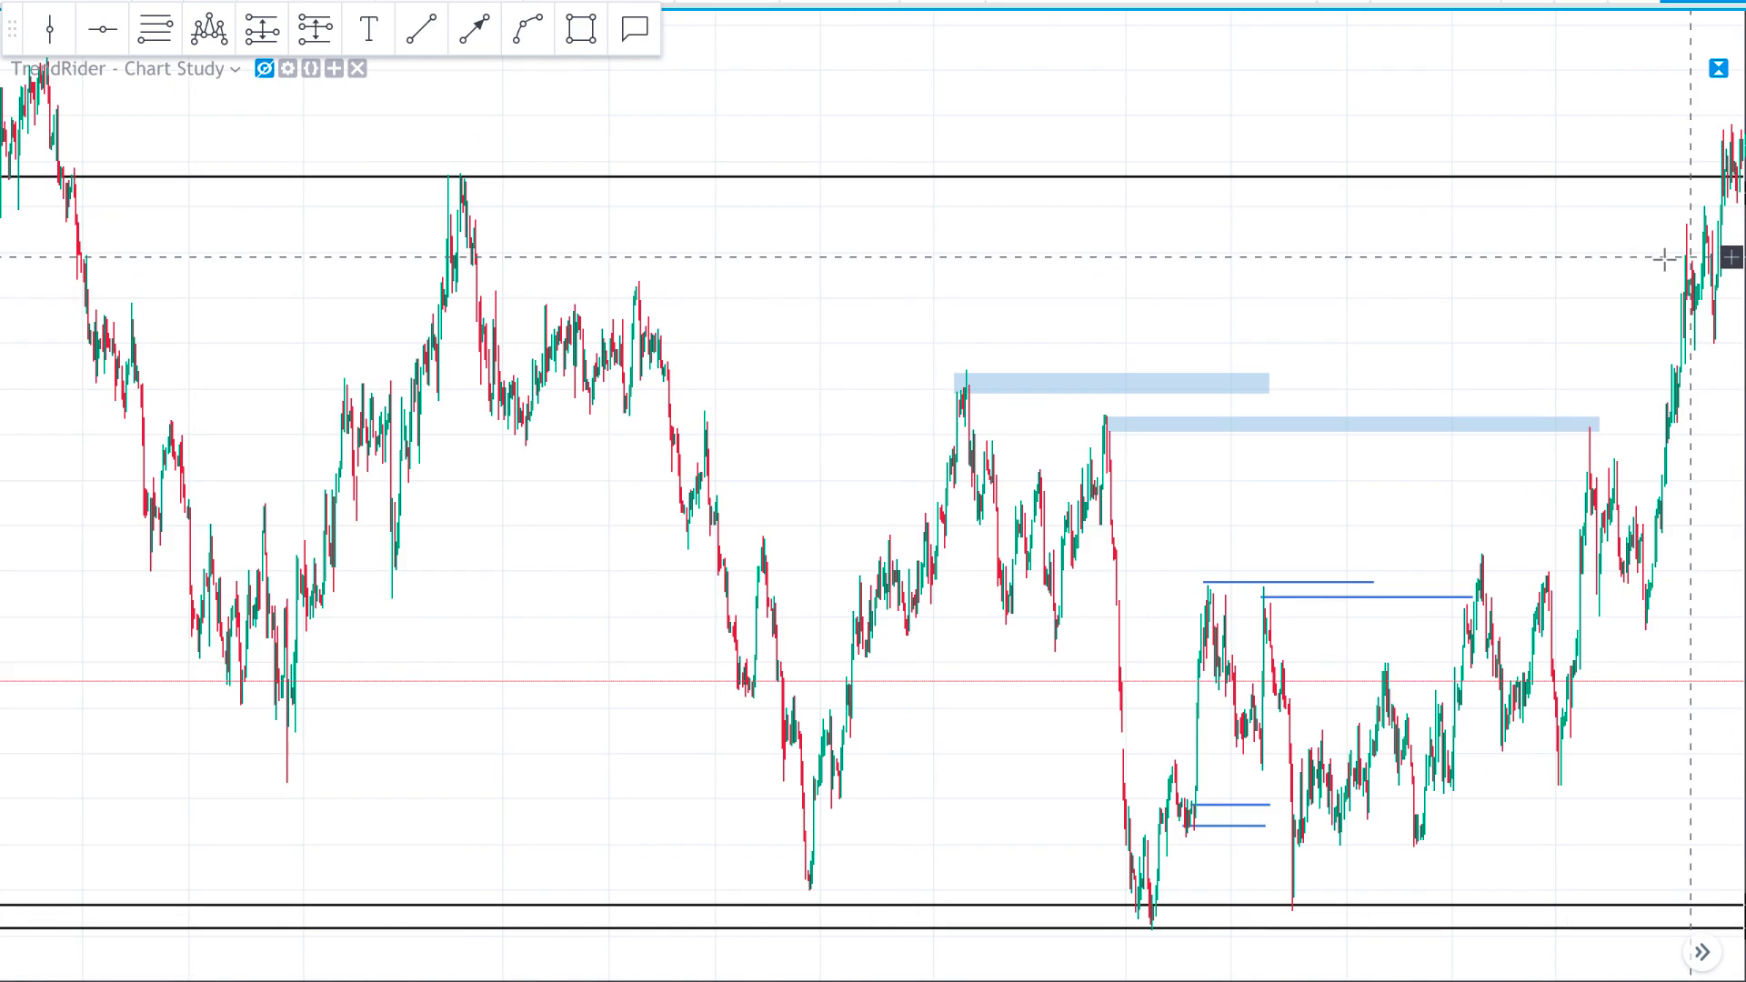
{"action": "left_click_drag", "start_coordinate": [1610, 264], "coordinate": [1508, 254]}
{"action": "scroll", "coordinate": [1528, 218], "scroll_direction": "up", "scroll_amount": 5}
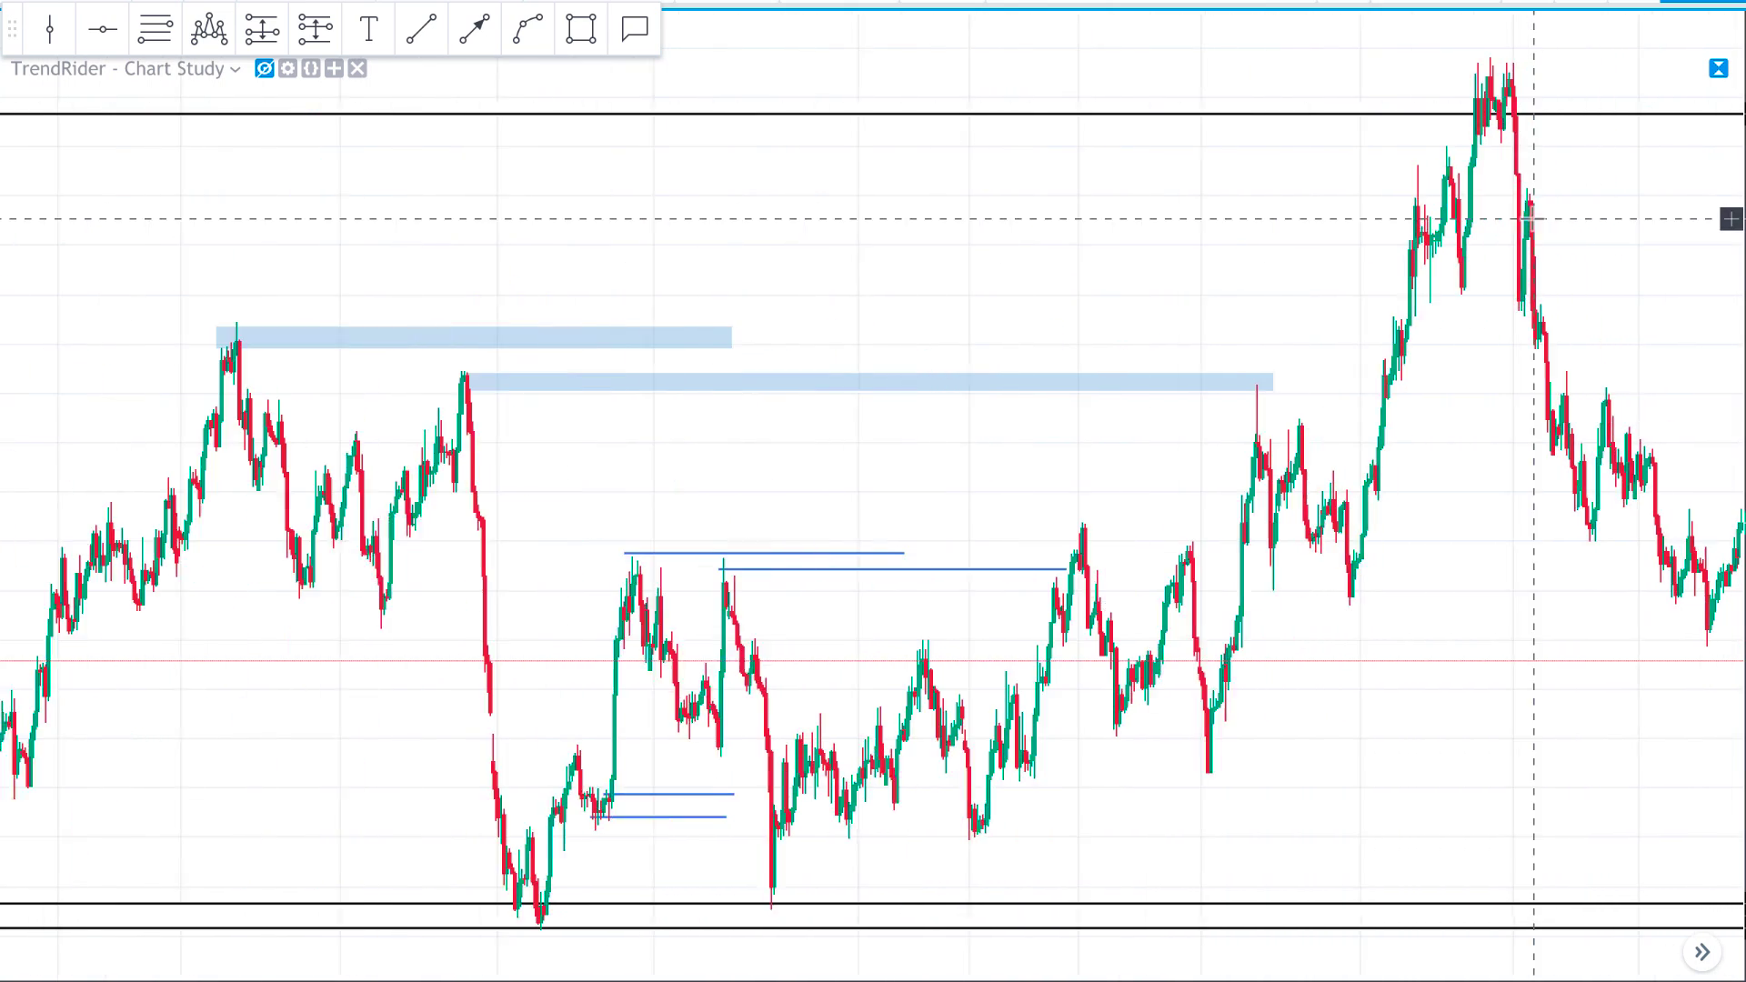
{"action": "scroll", "coordinate": [1517, 216], "scroll_direction": "up", "scroll_amount": 4}
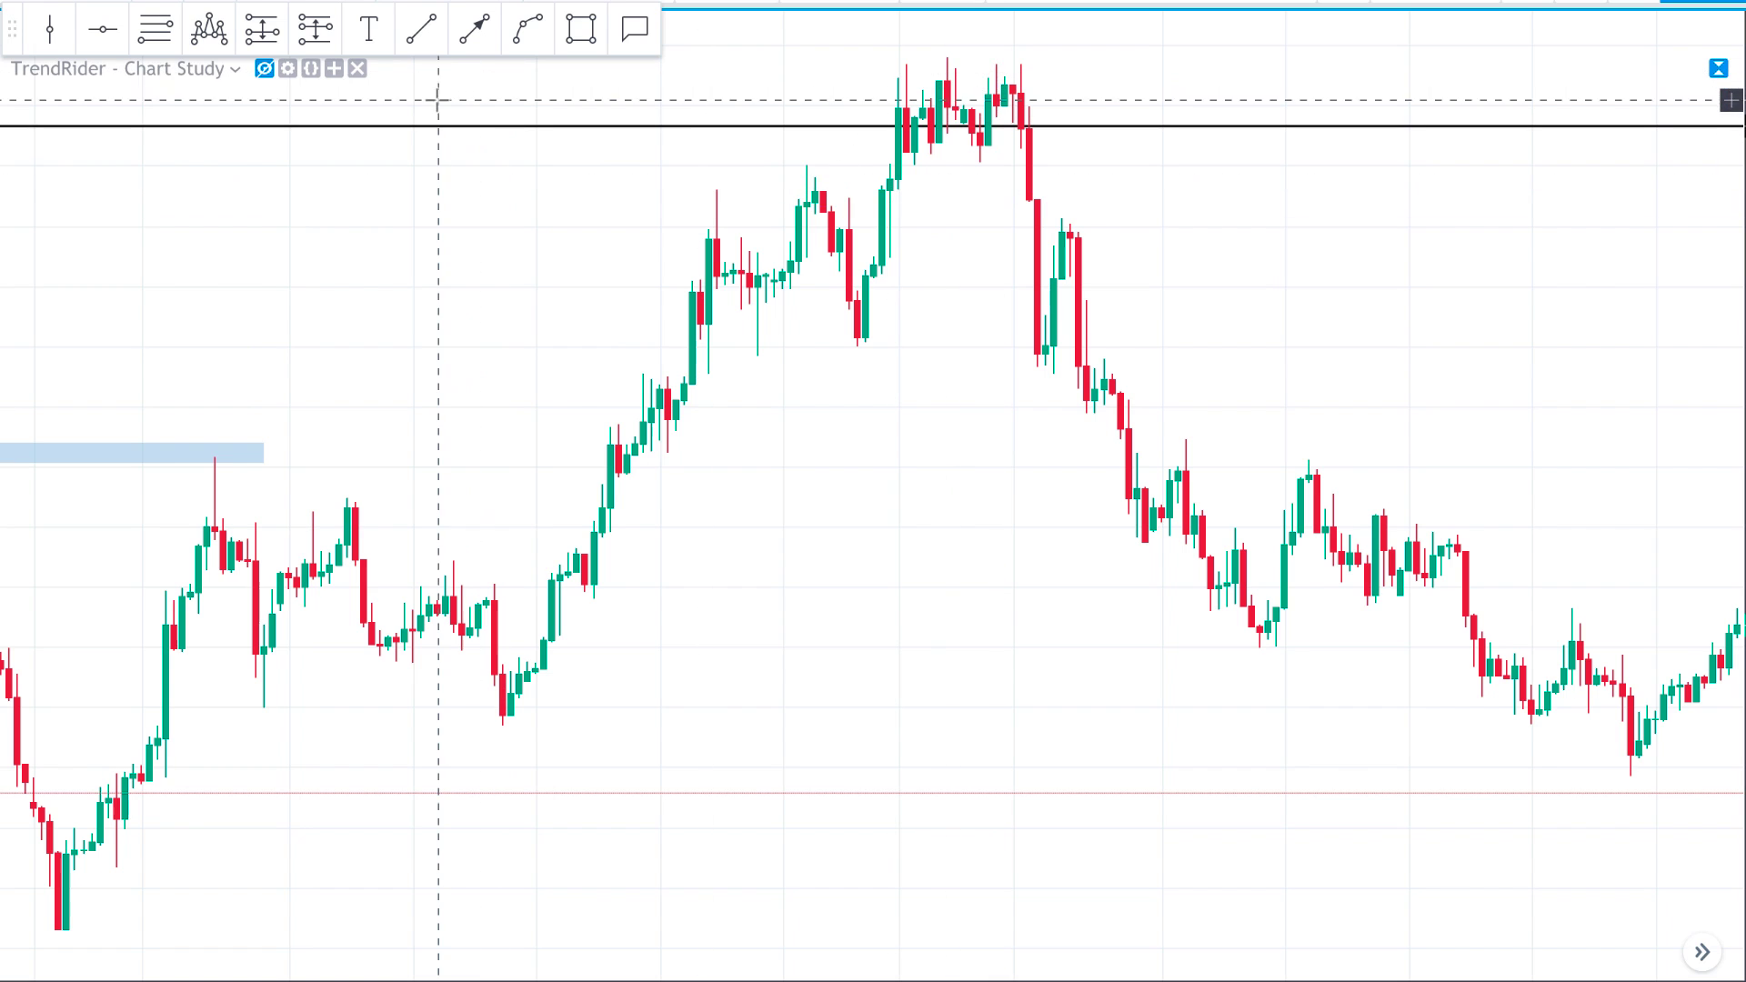
- Draw short blue horizontal lines at the recent peak's lower edge and highest high
{"action": "left_click", "coordinate": [440, 42]}
{"action": "left_click", "coordinate": [889, 148]}
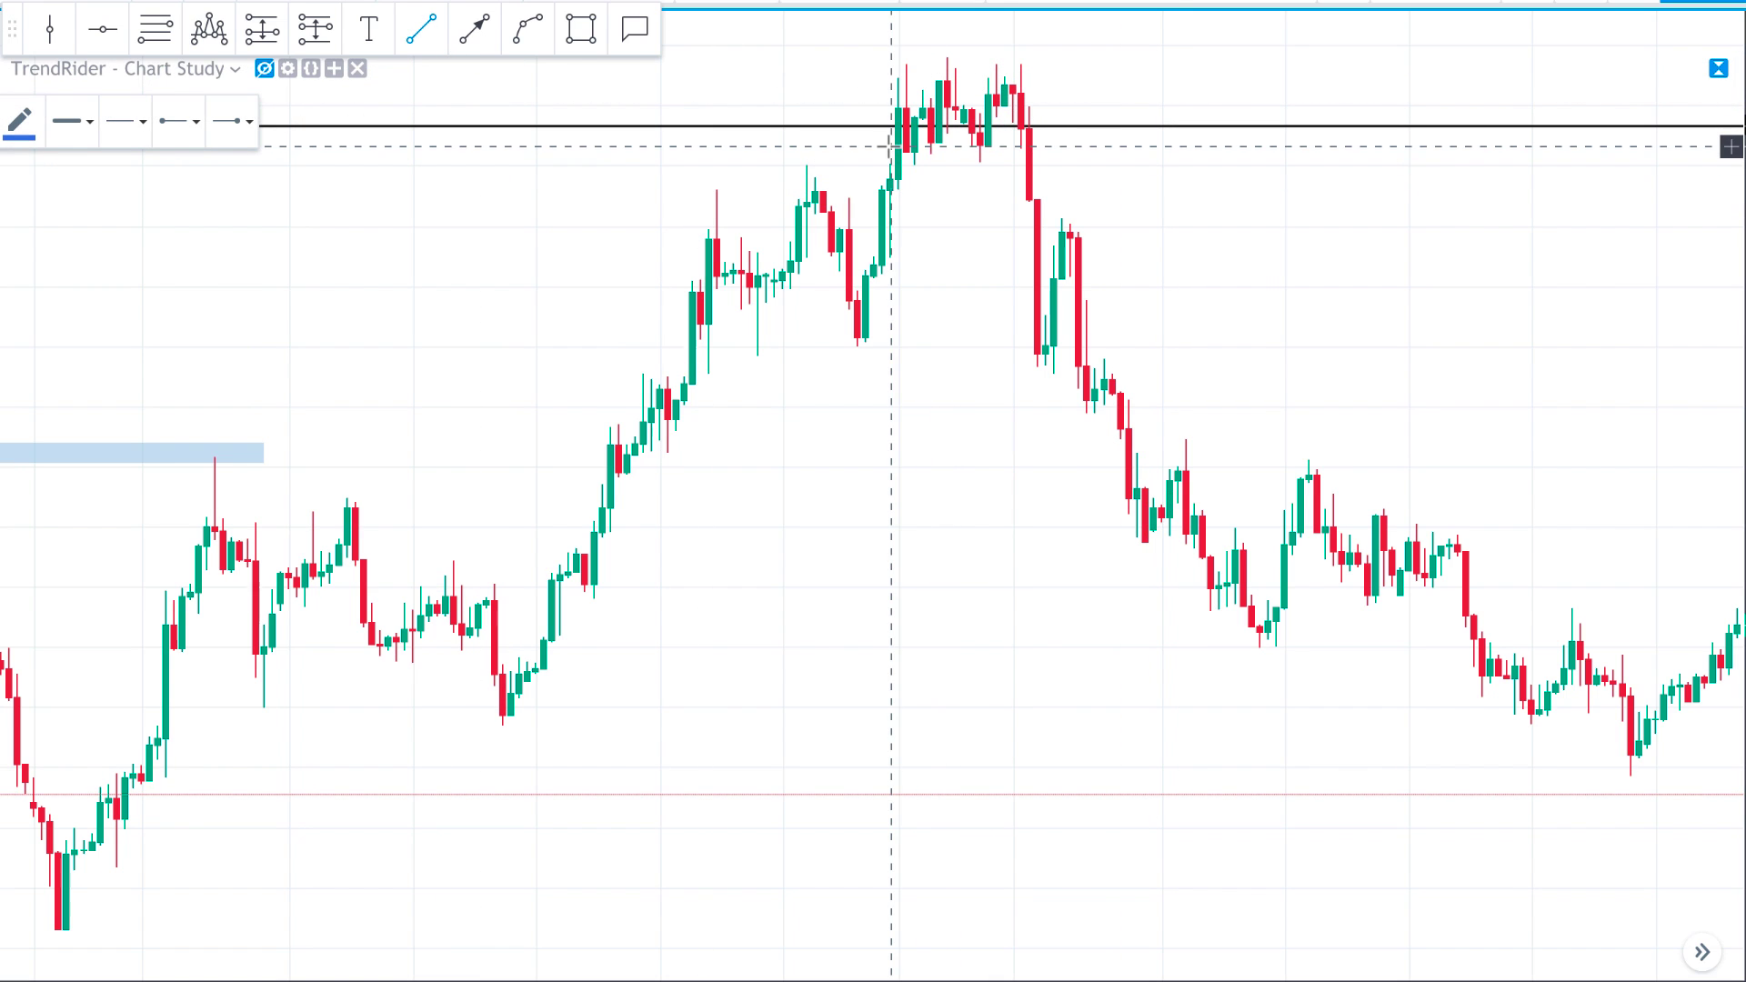
{"action": "left_click", "coordinate": [1319, 185]}
{"action": "left_click", "coordinate": [874, 61]}
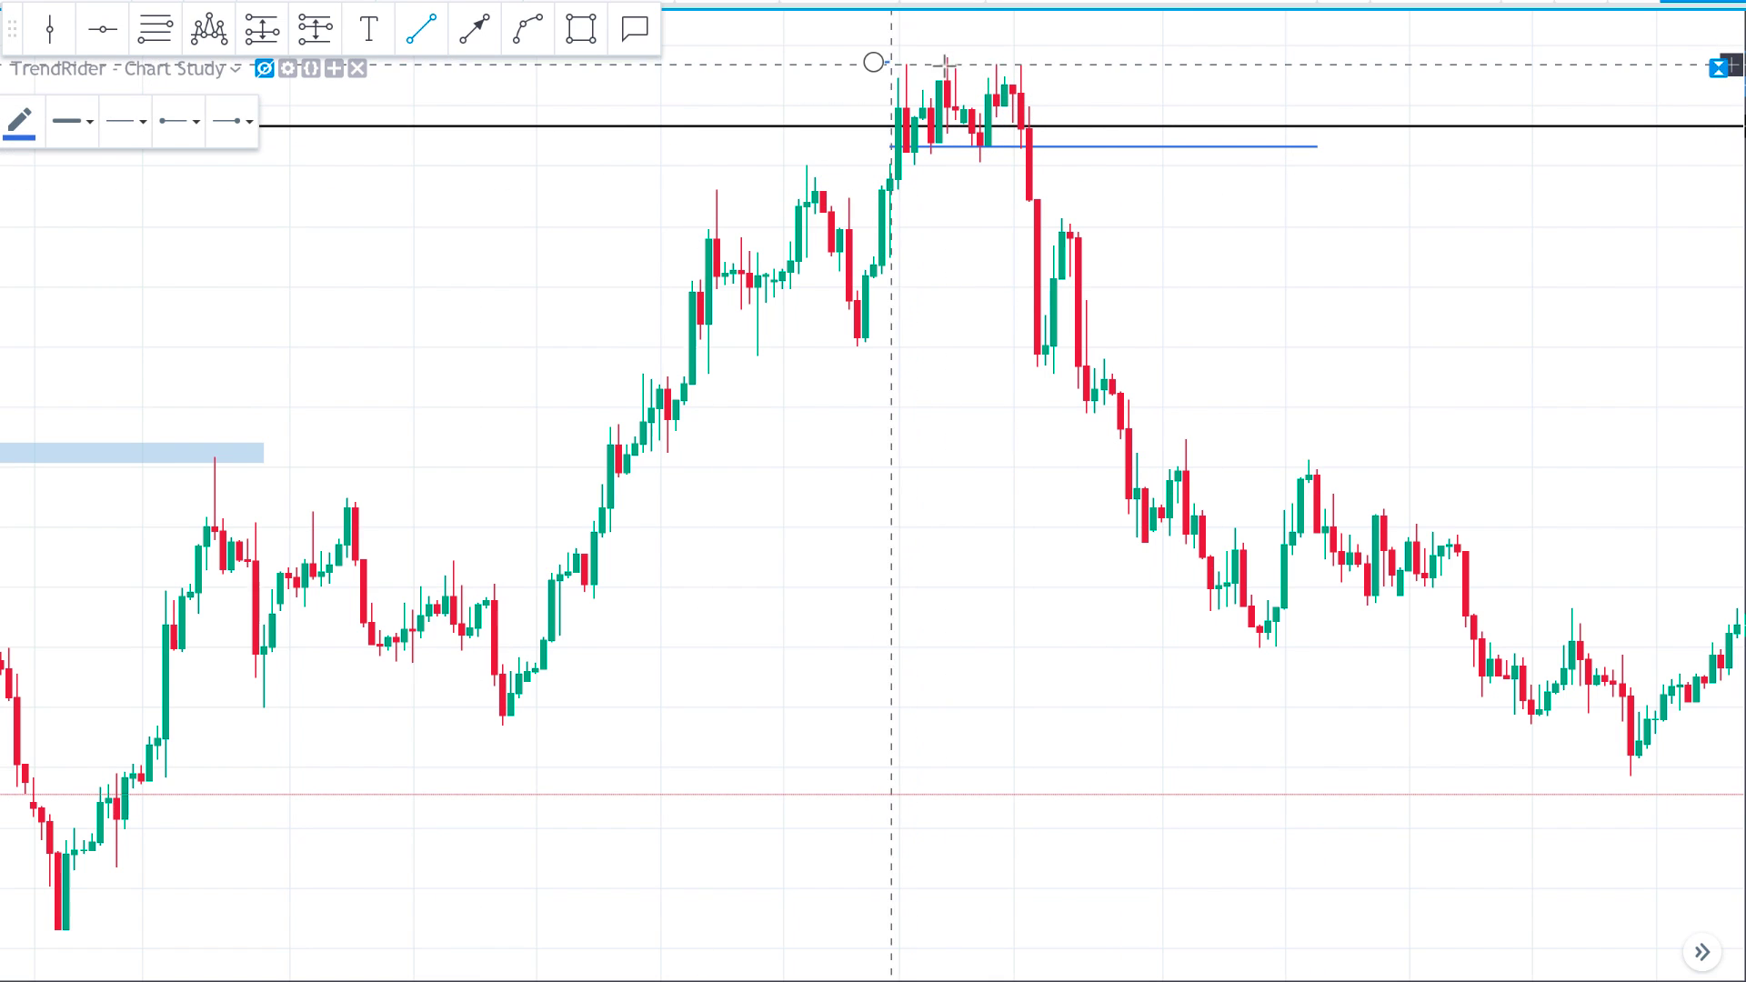
{"action": "left_click", "coordinate": [1117, 71]}
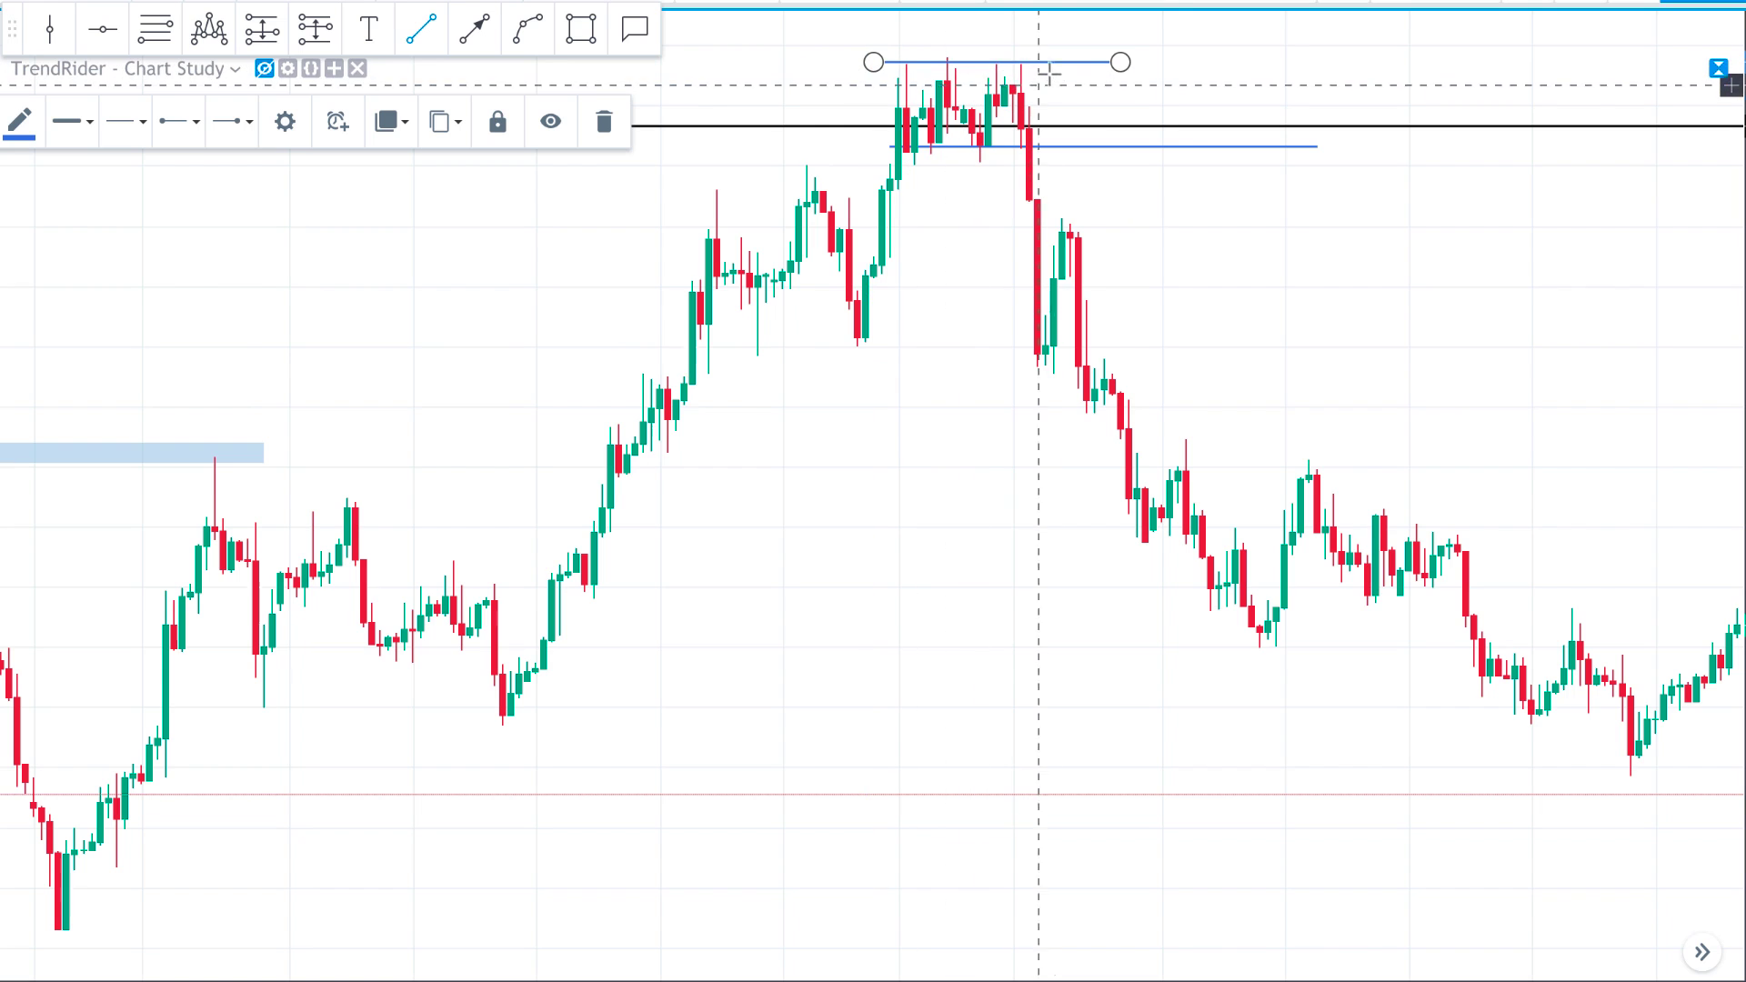
{"action": "left_click", "coordinate": [1094, 89]}
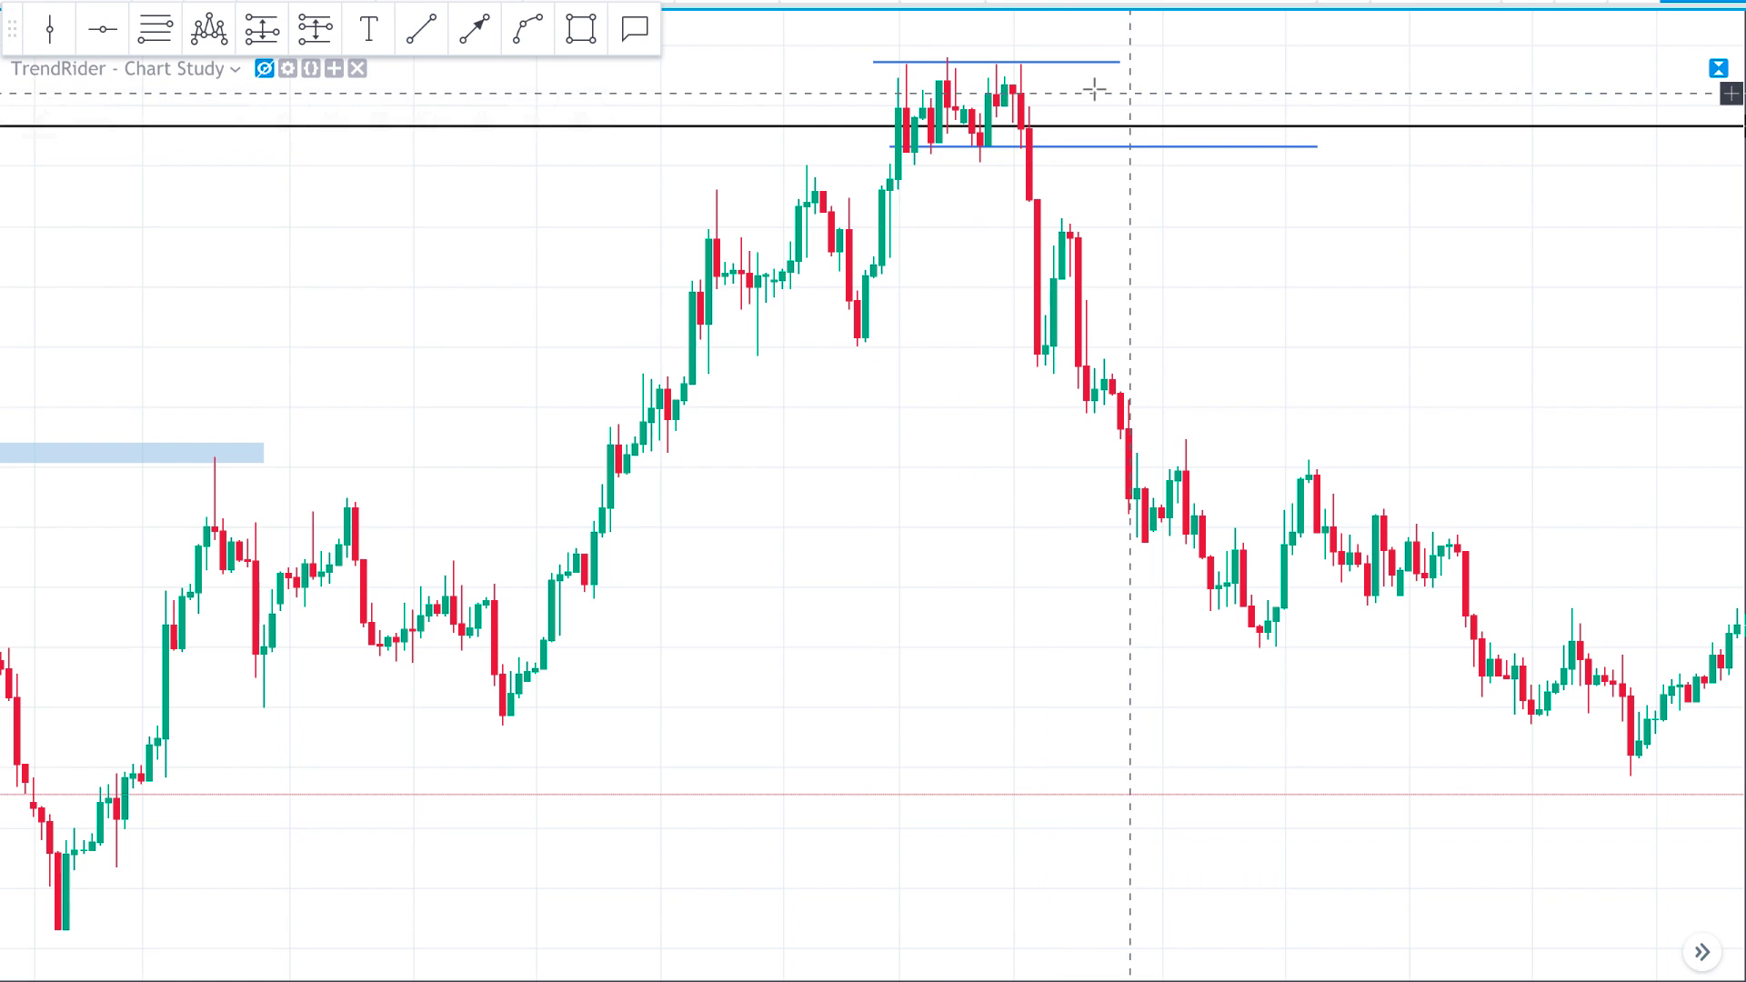
- Delete the black horizontal line near the peak and adjust the zoom
{"action": "left_click", "coordinate": [1055, 128]}
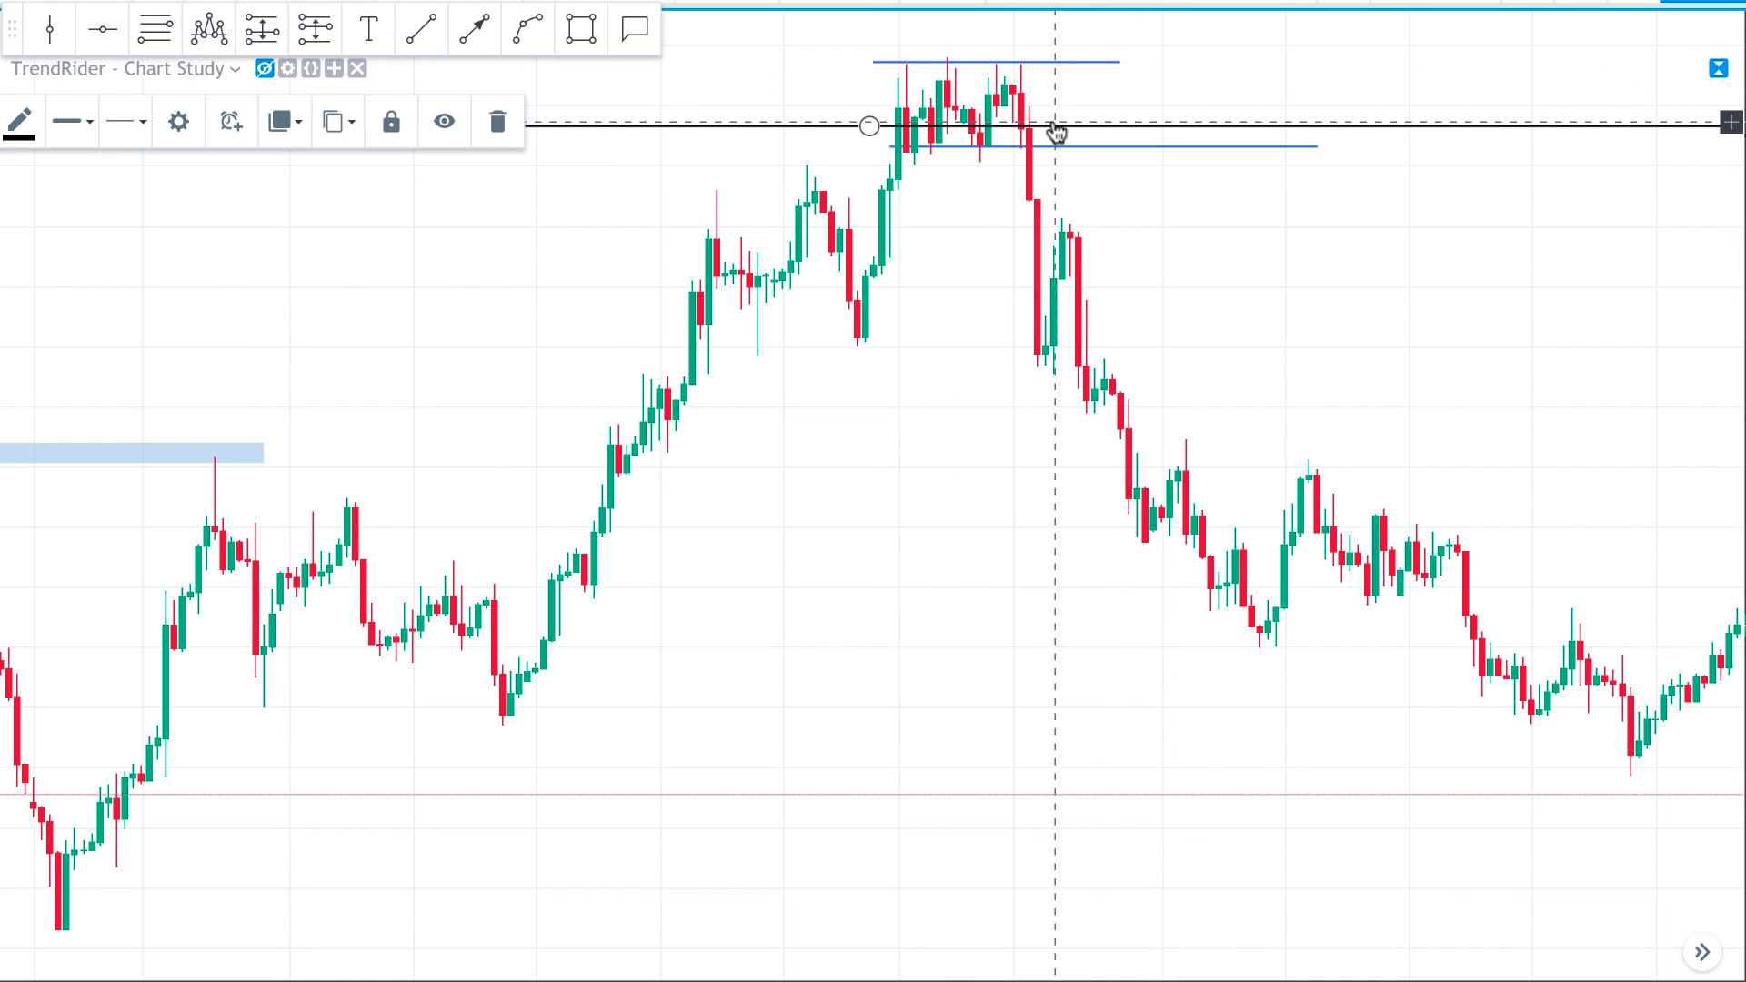
{"action": "key", "text": "Delete"}
{"action": "scroll", "coordinate": [1064, 128], "scroll_direction": "down", "scroll_amount": 5}
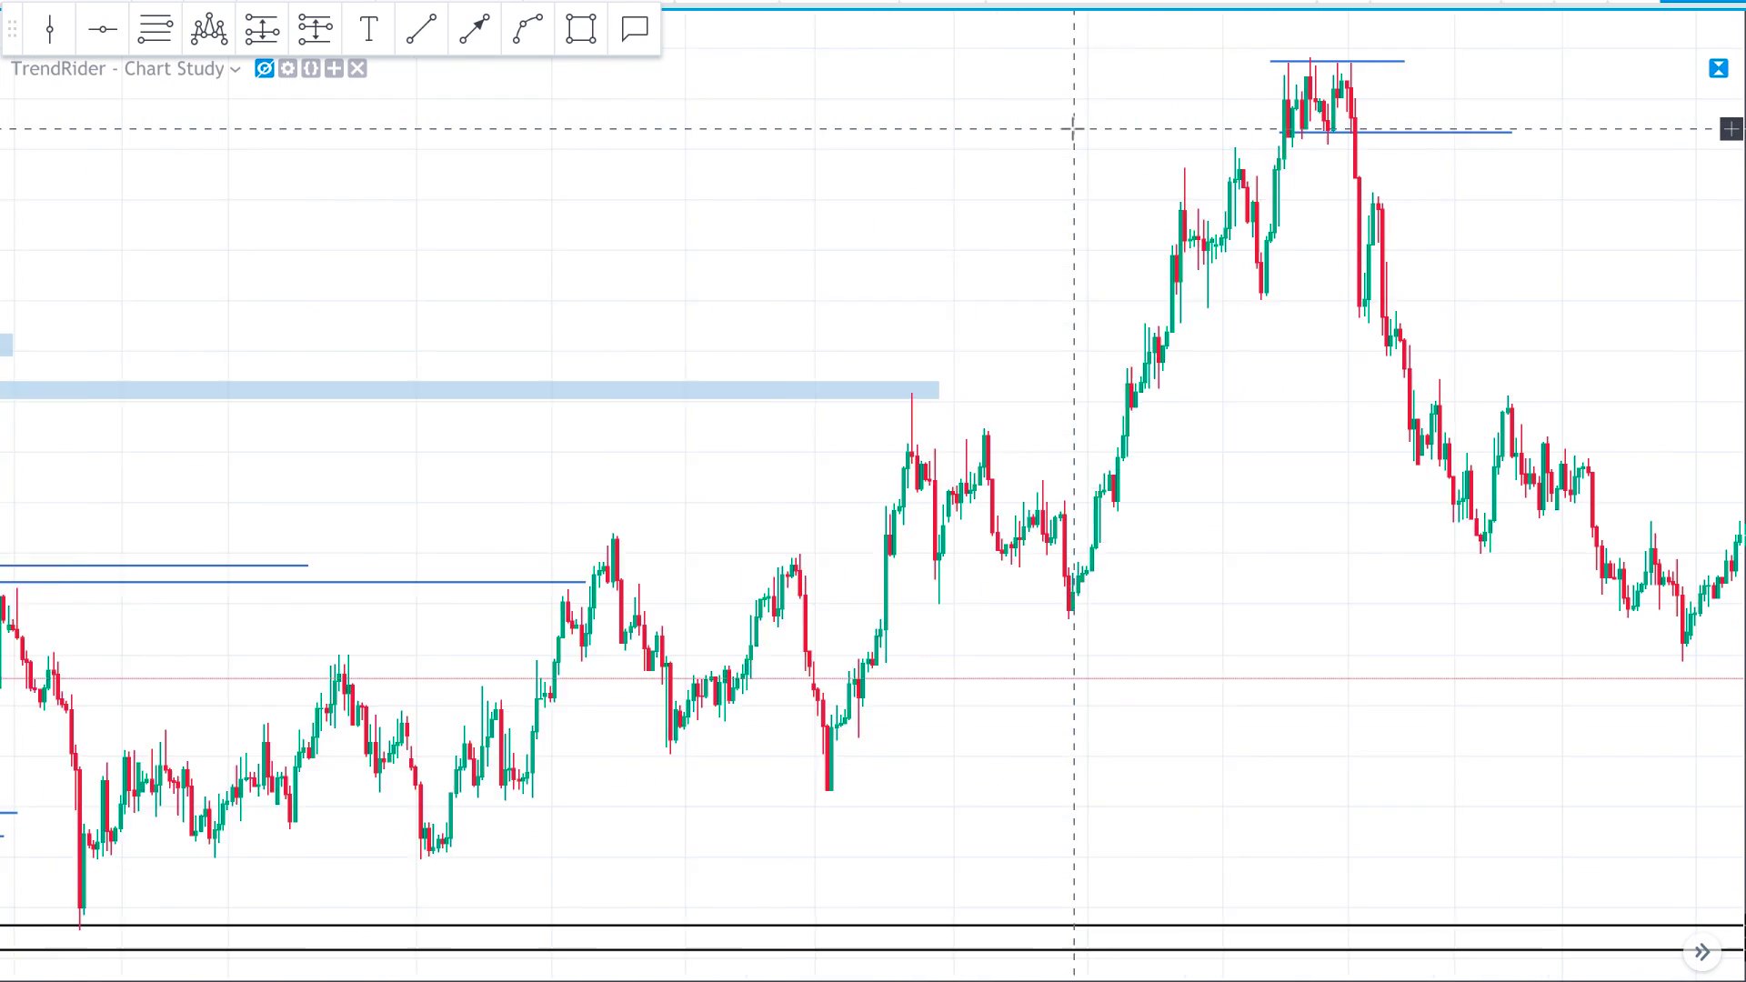
{"action": "scroll", "coordinate": [1355, 163], "scroll_direction": "up", "scroll_amount": 3}
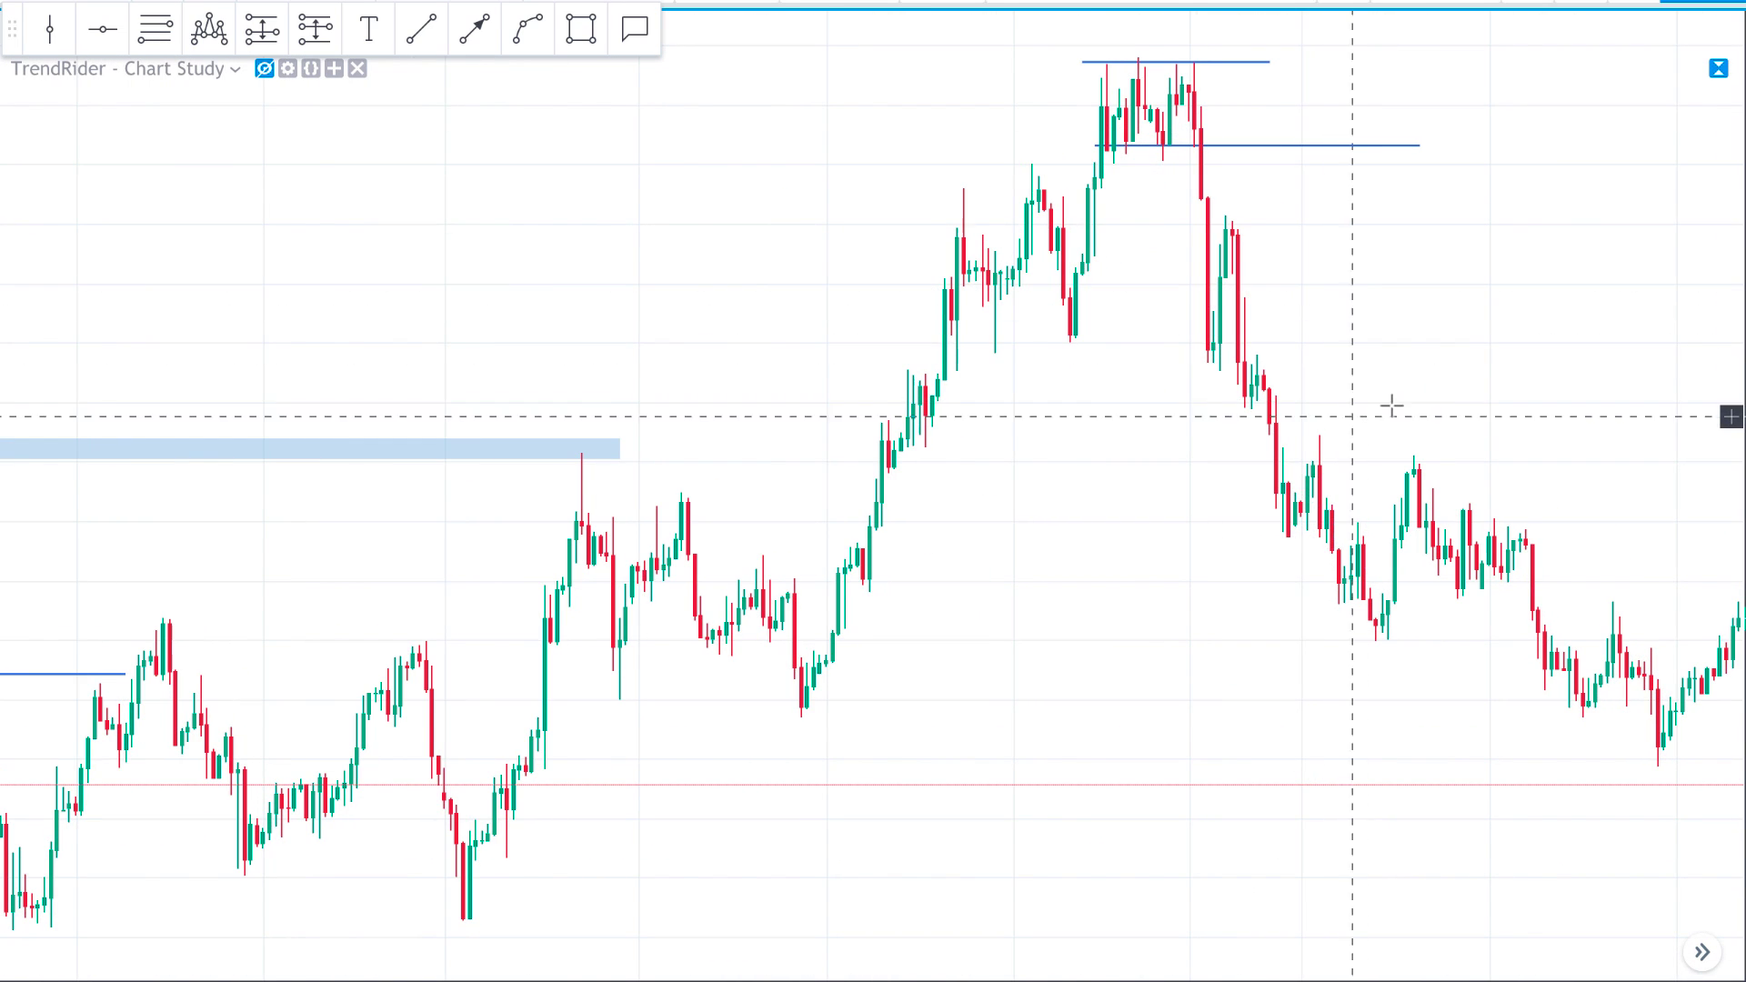
{"action": "scroll", "coordinate": [1530, 390], "scroll_direction": "down", "scroll_amount": 3}
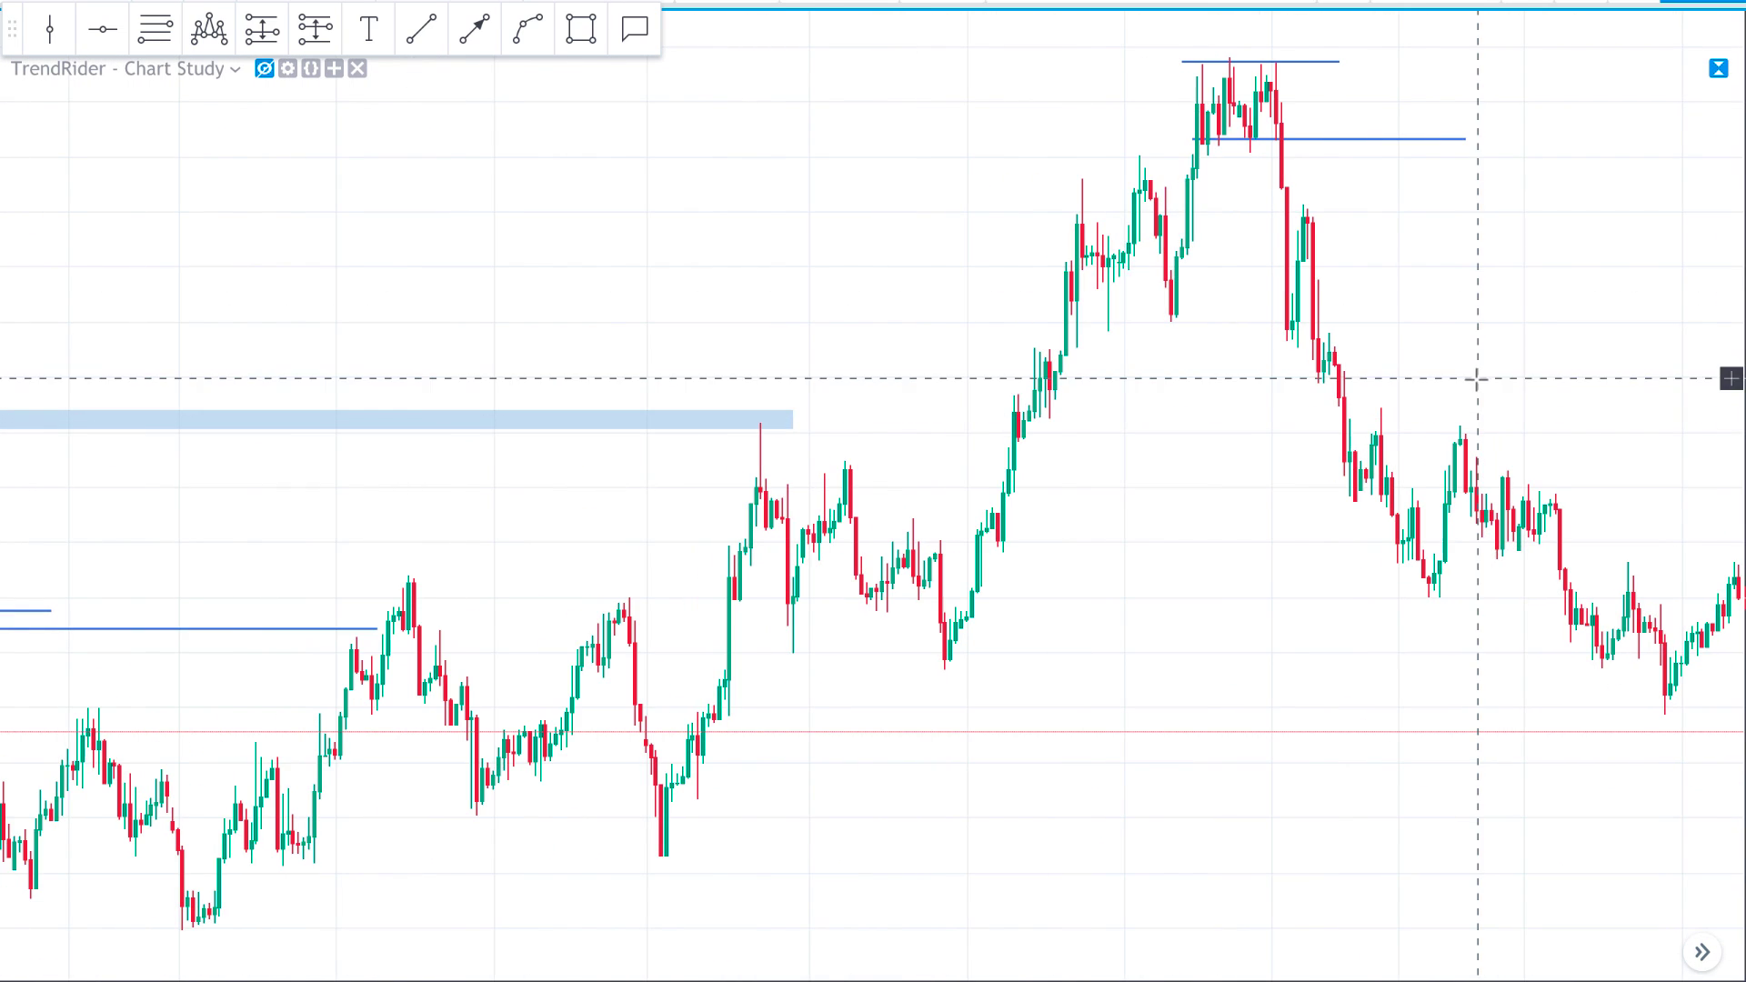
{"action": "scroll", "coordinate": [1182, 564], "scroll_direction": "down", "scroll_amount": 1}
{"action": "scroll", "coordinate": [1301, 96], "scroll_direction": "down", "scroll_amount": 5}
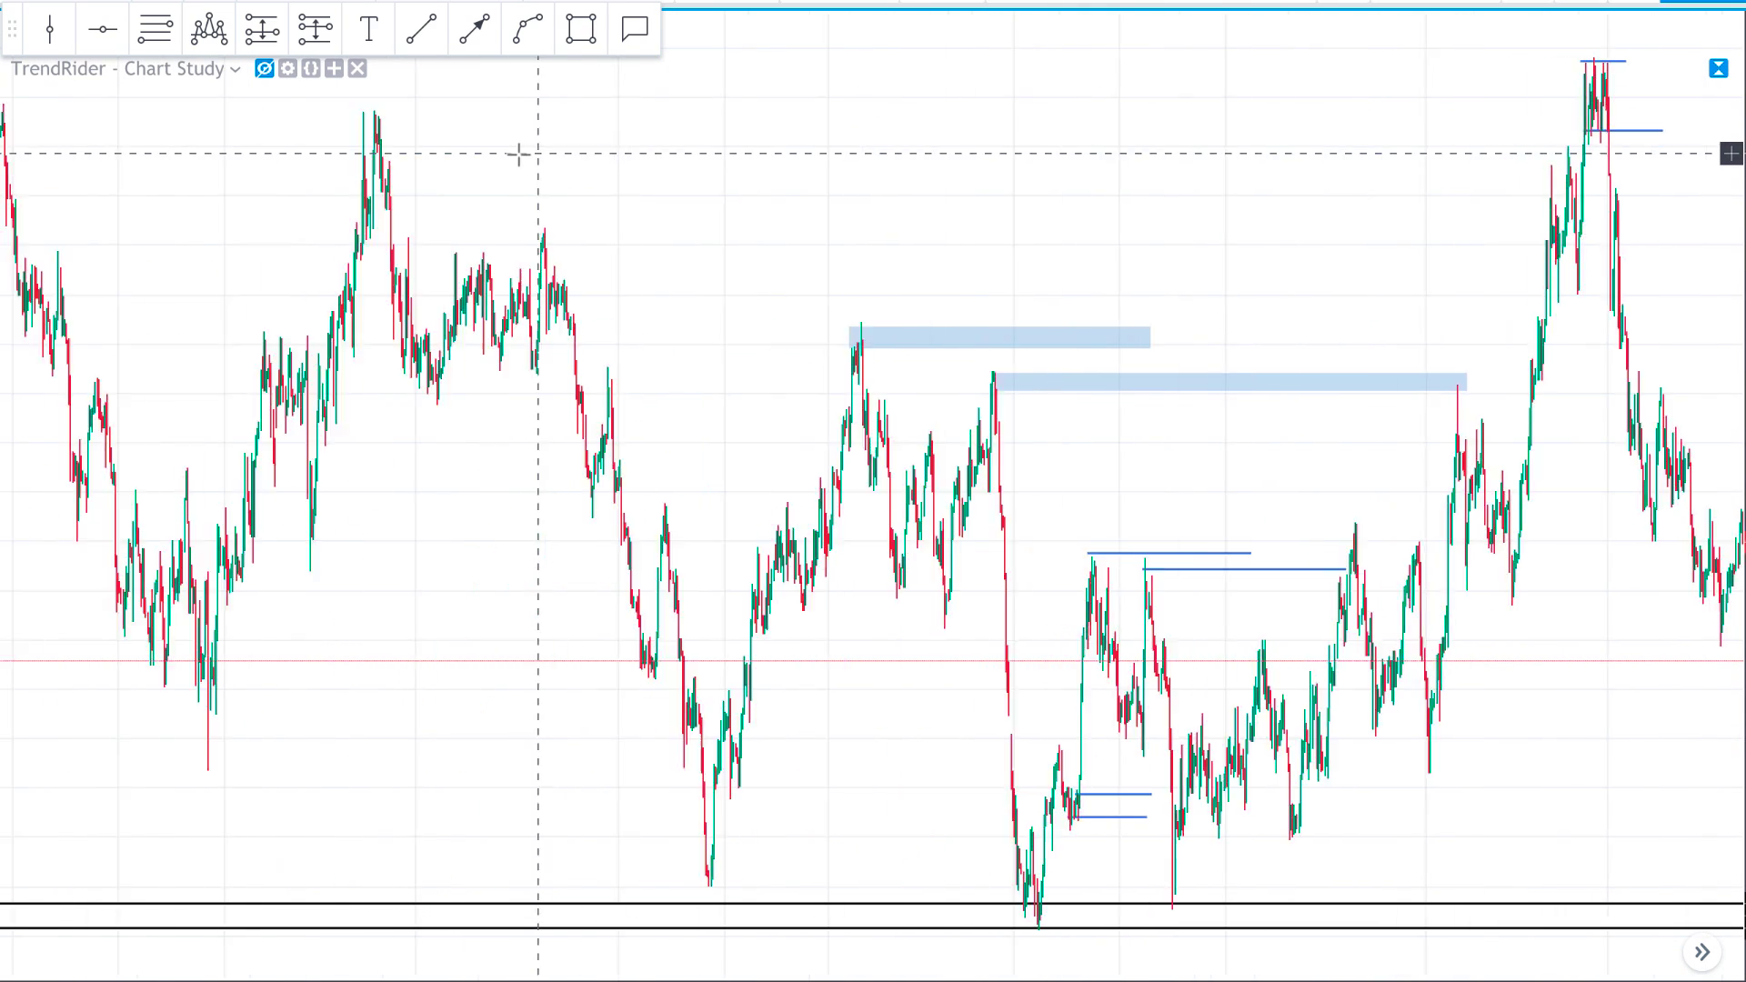
{"action": "scroll", "coordinate": [518, 155], "scroll_direction": "down", "scroll_amount": 2}
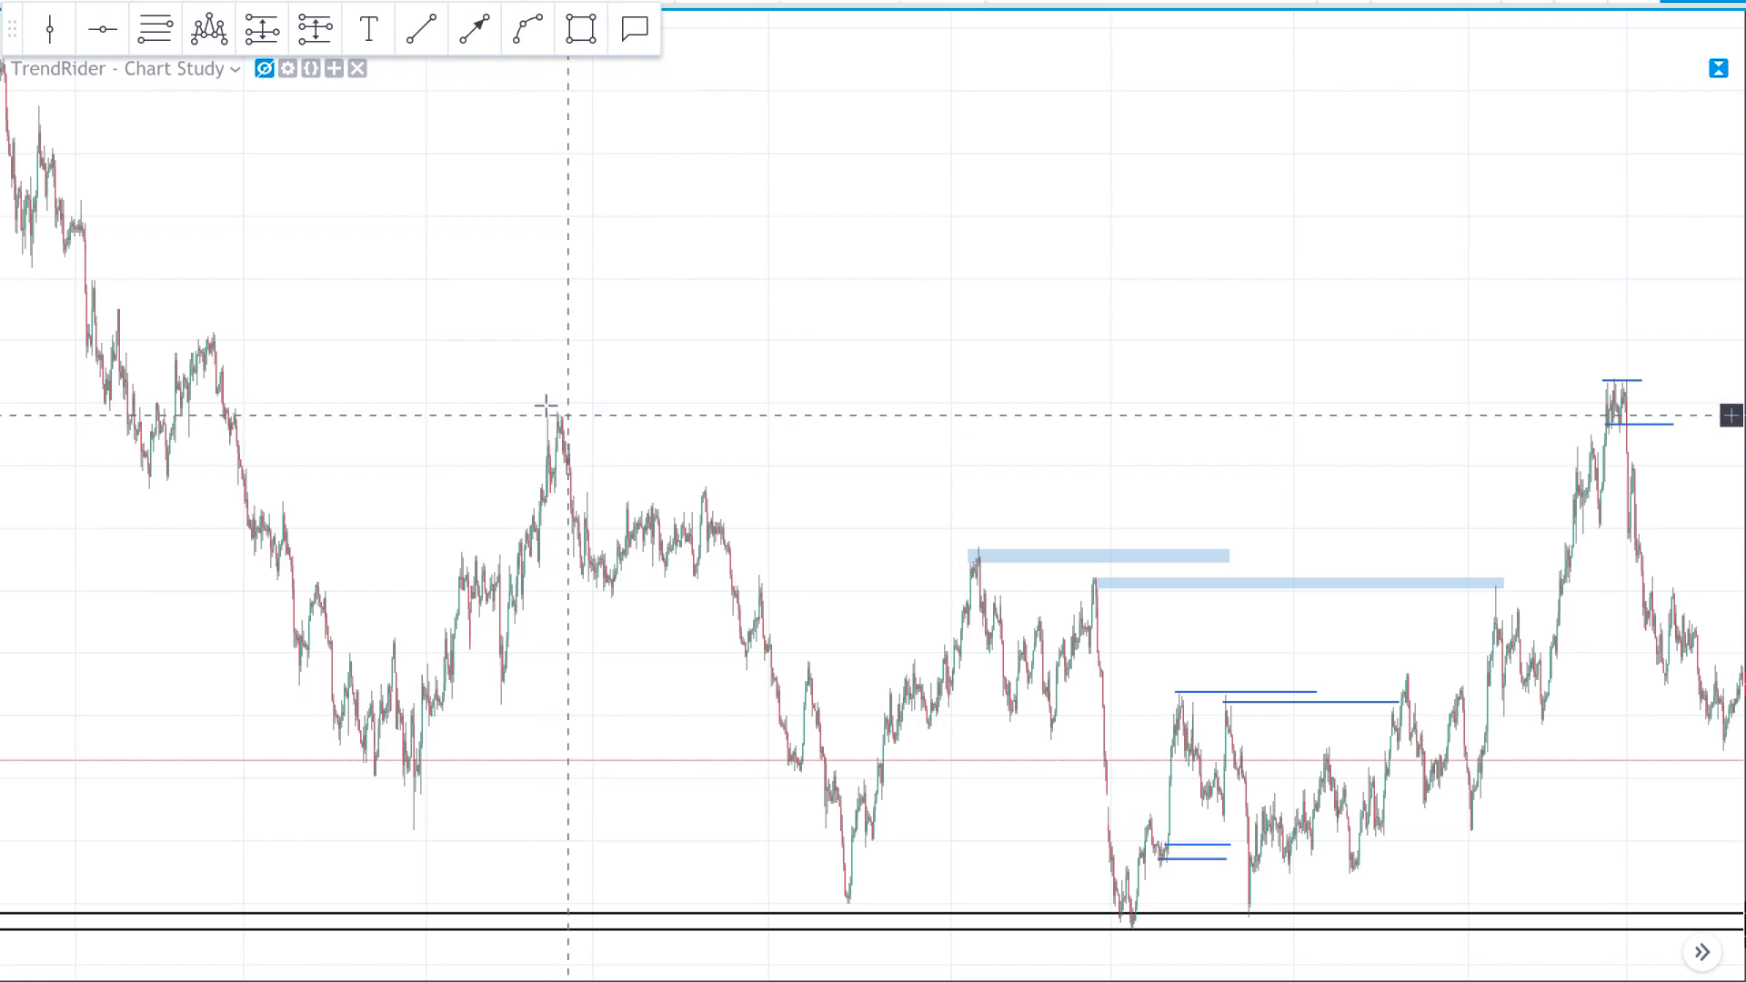
{"action": "scroll", "coordinate": [561, 432], "scroll_direction": "down", "scroll_amount": 1}
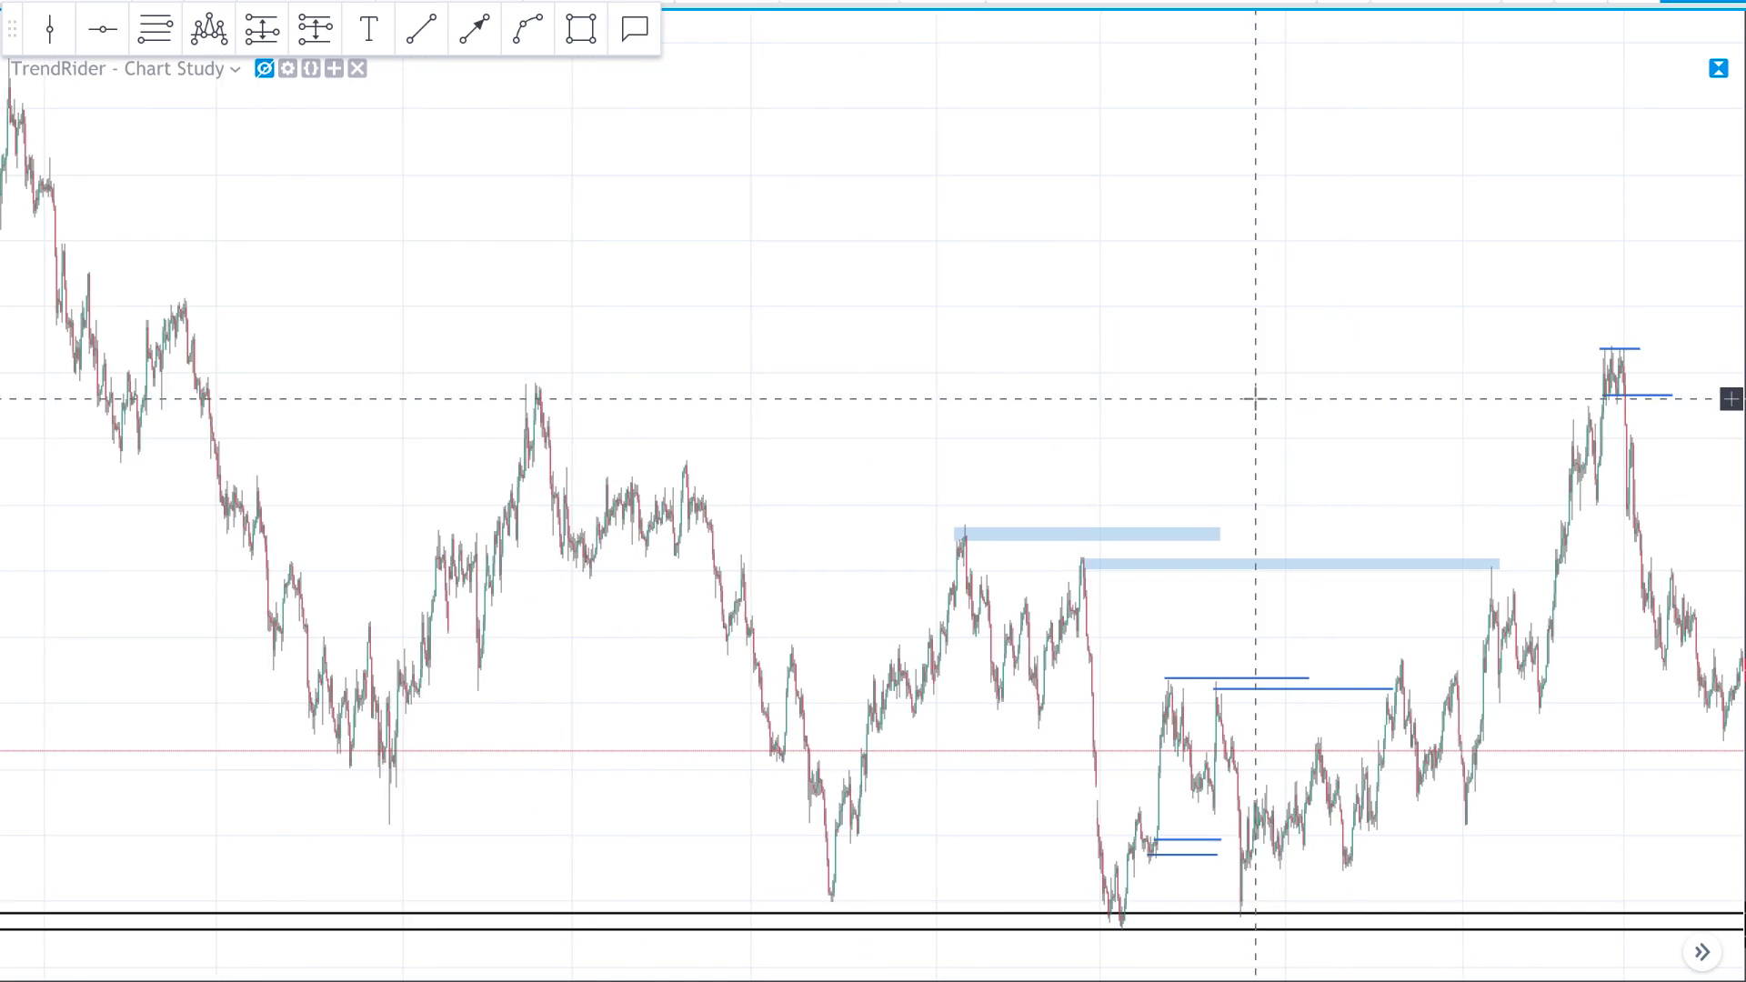
{"action": "scroll", "coordinate": [1259, 410], "scroll_direction": "up", "scroll_amount": 5}
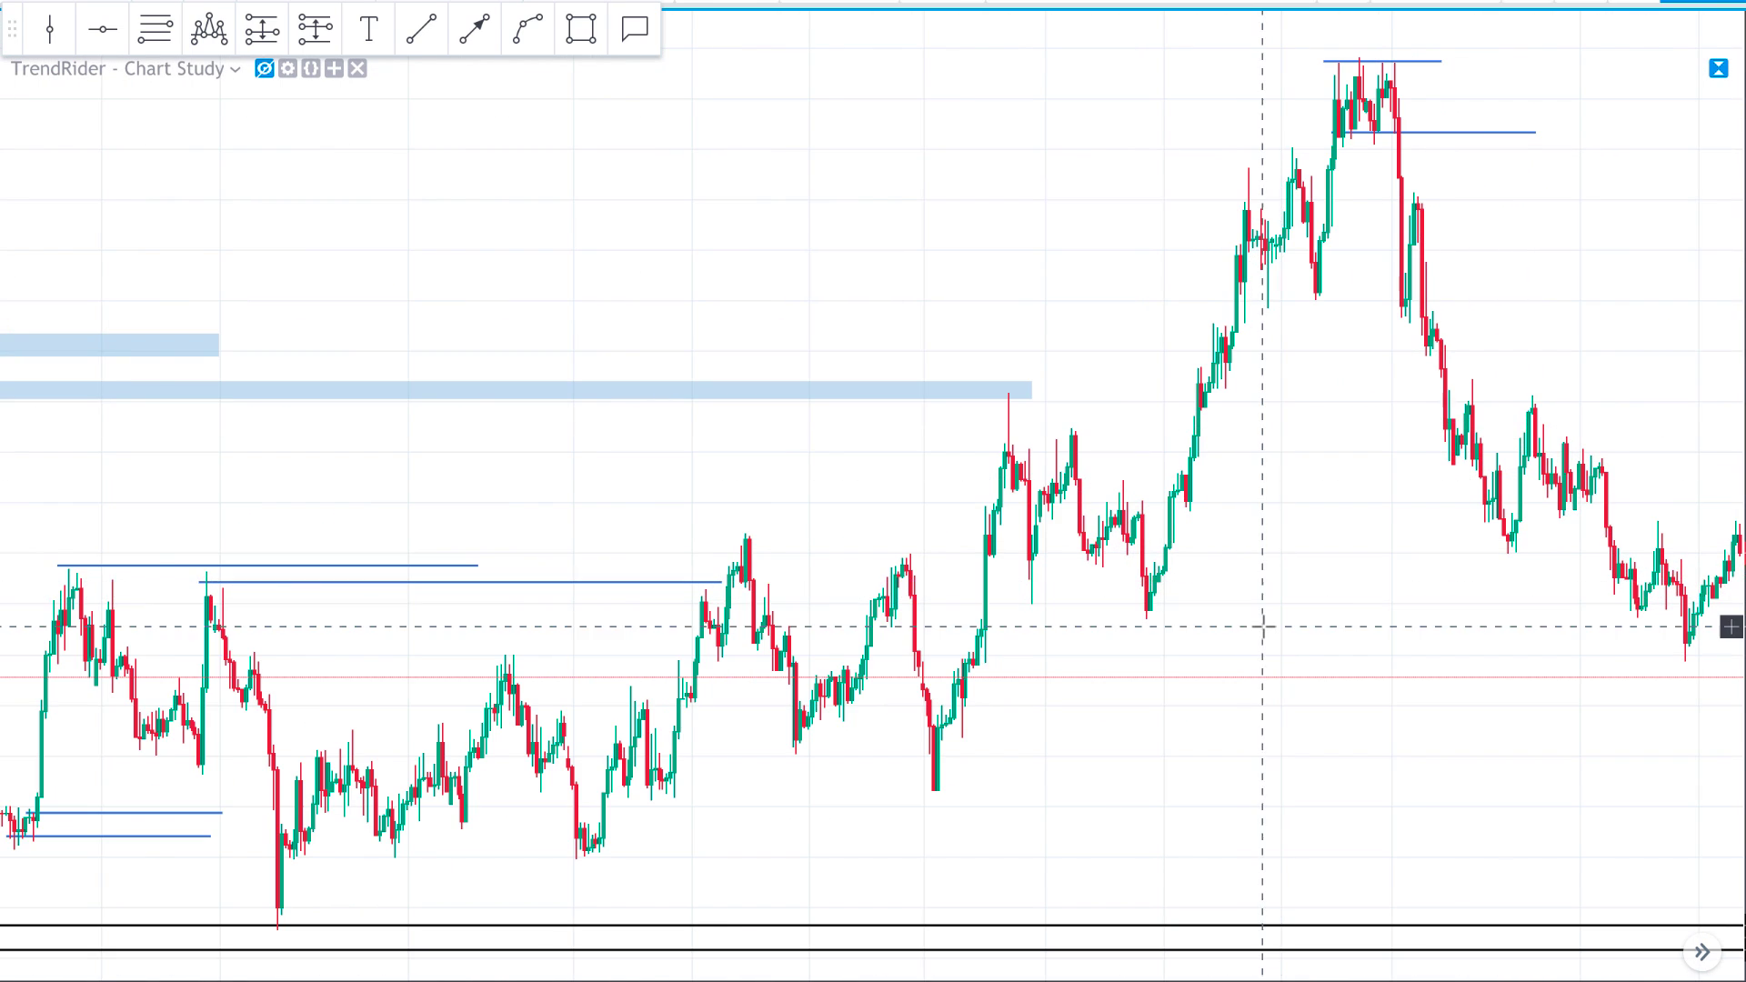
{"action": "scroll", "coordinate": [1262, 626], "scroll_direction": "up", "scroll_amount": 2}
{"action": "scroll", "coordinate": [1062, 673], "scroll_direction": "down", "scroll_amount": 3}
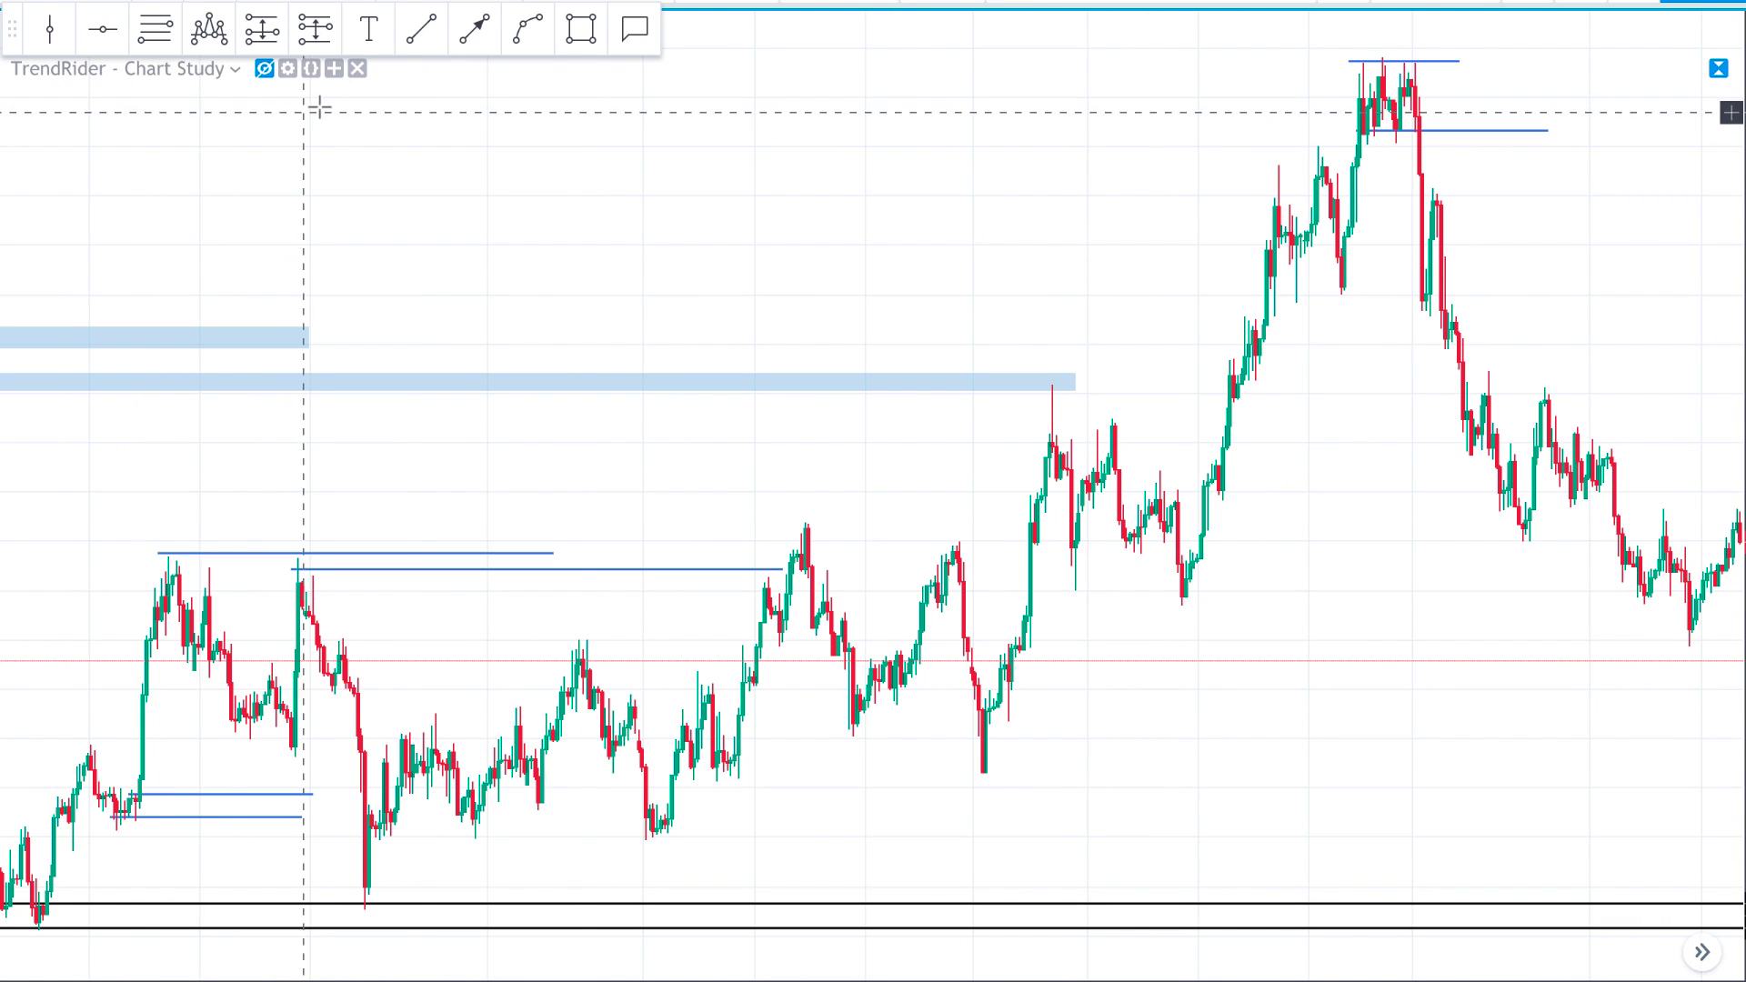
- Draw blue horizontal lines at the swing low before the rally and the deeper swing low
{"action": "left_click", "coordinate": [422, 29]}
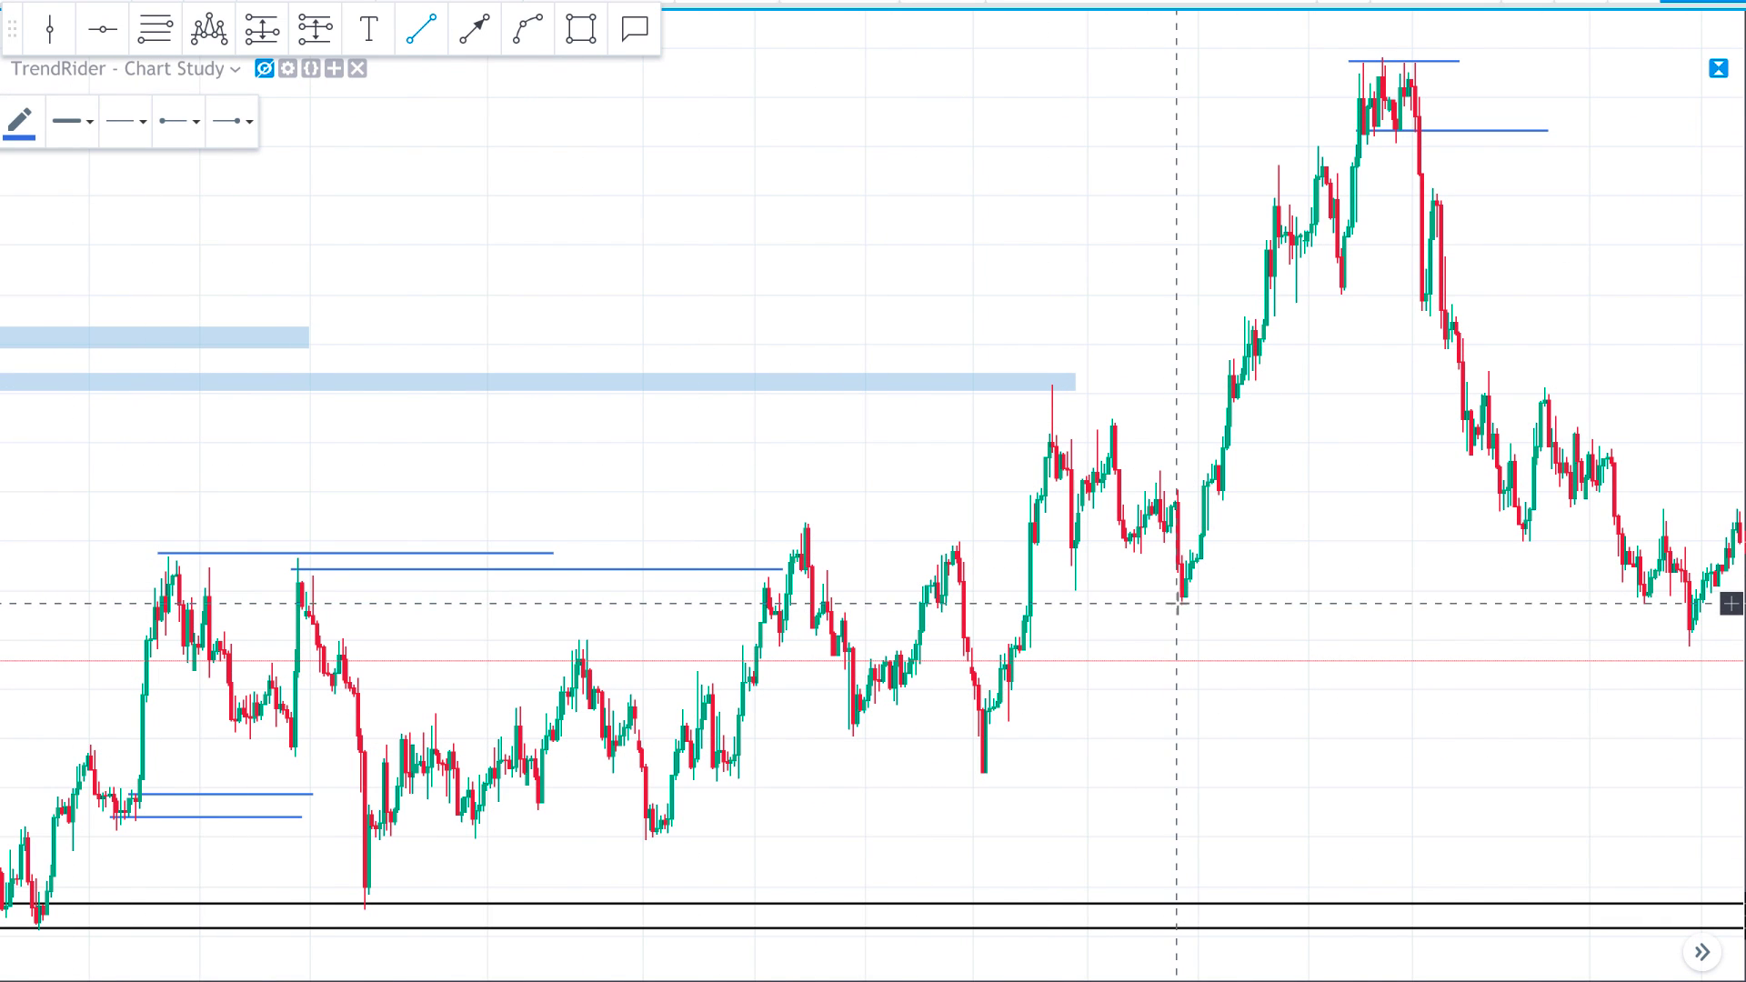
{"action": "left_click", "coordinate": [1247, 604]}
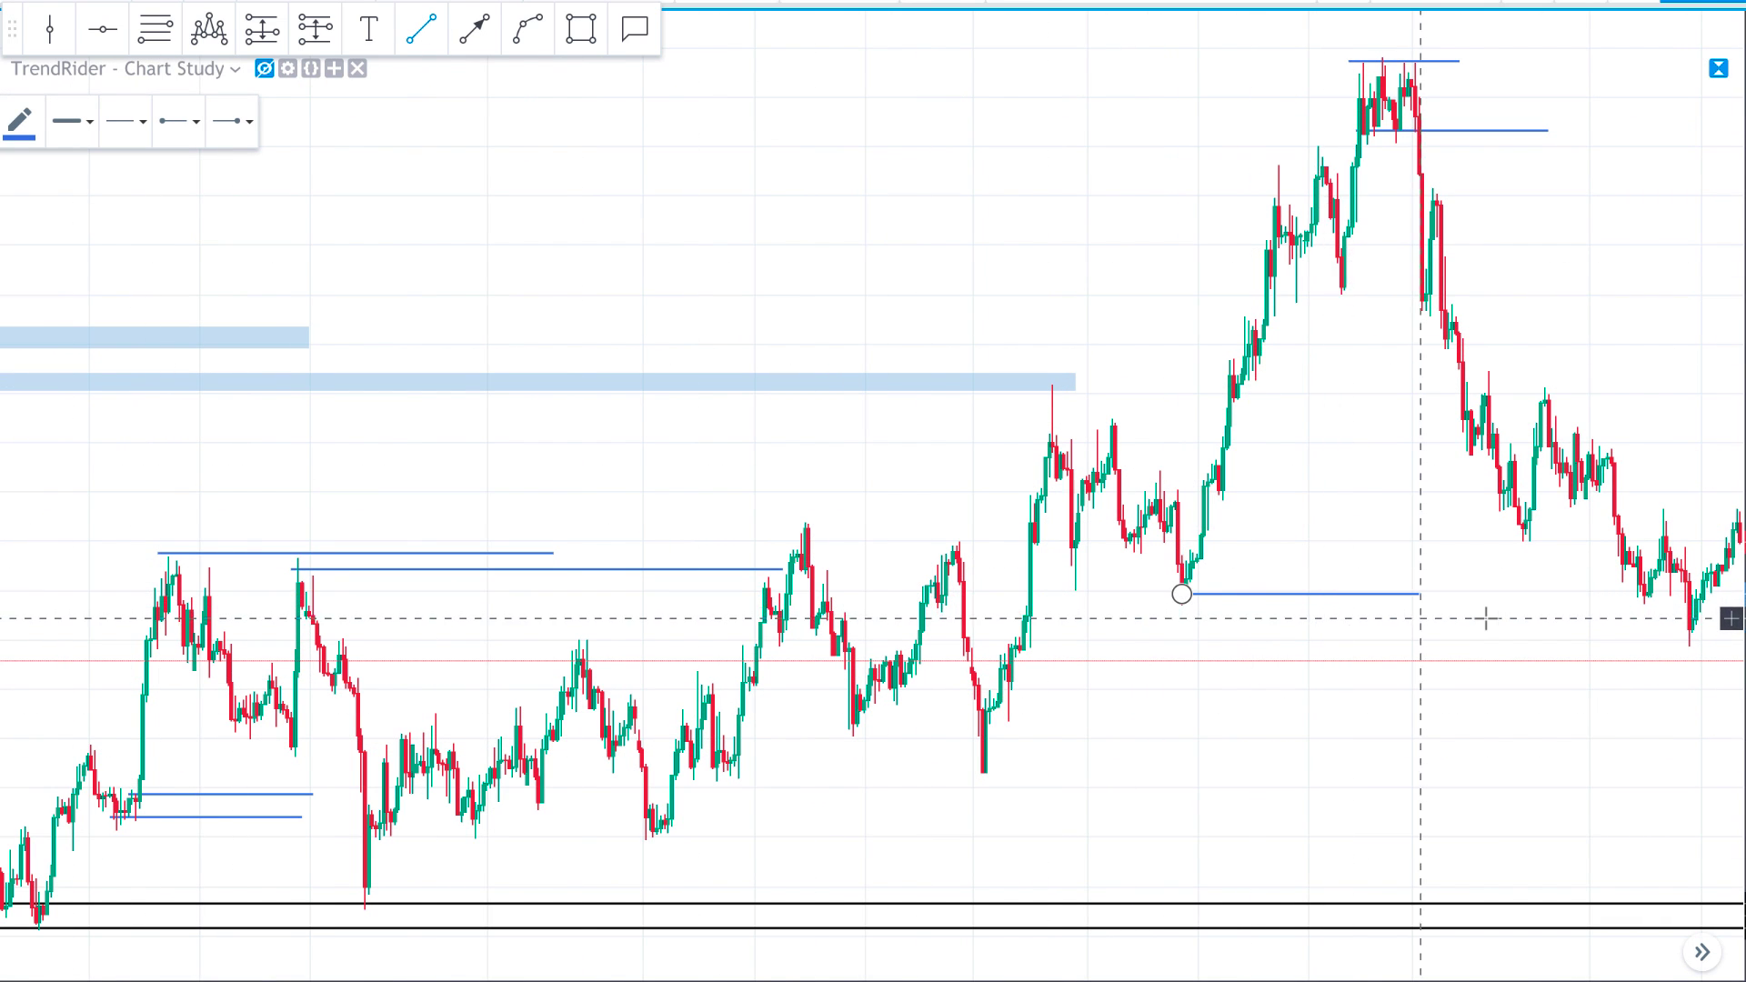
{"action": "left_click", "coordinate": [1679, 599]}
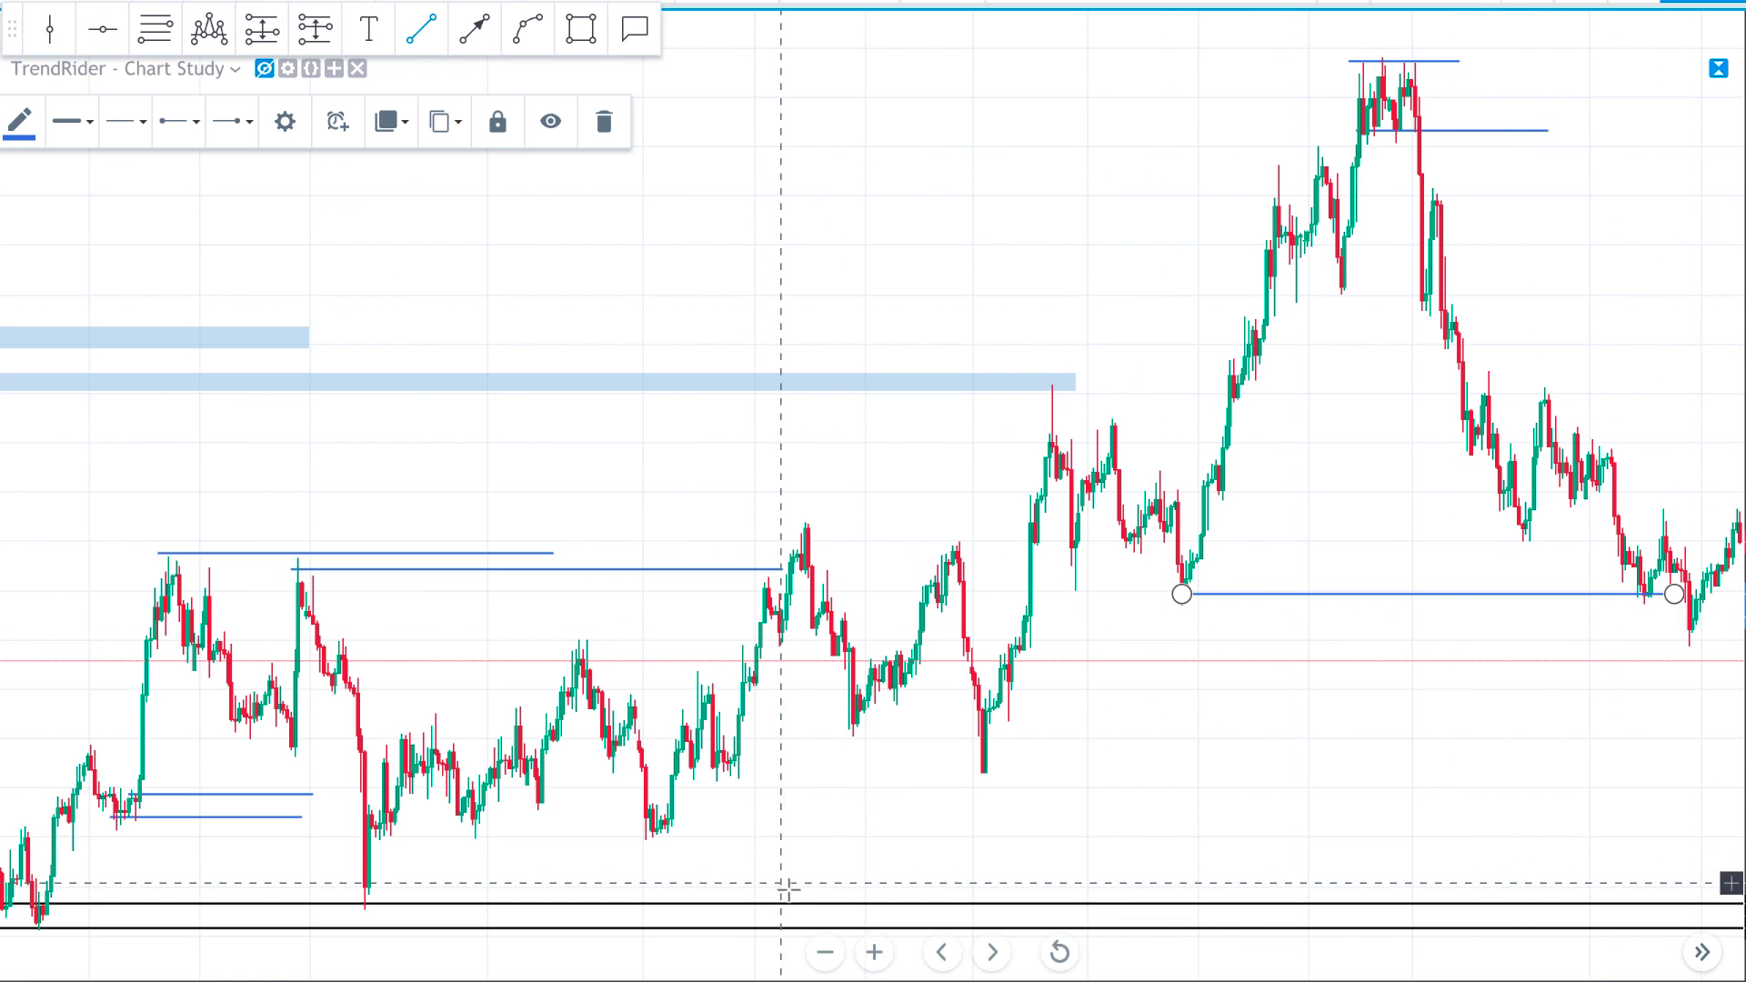
{"action": "left_click", "coordinate": [974, 770]}
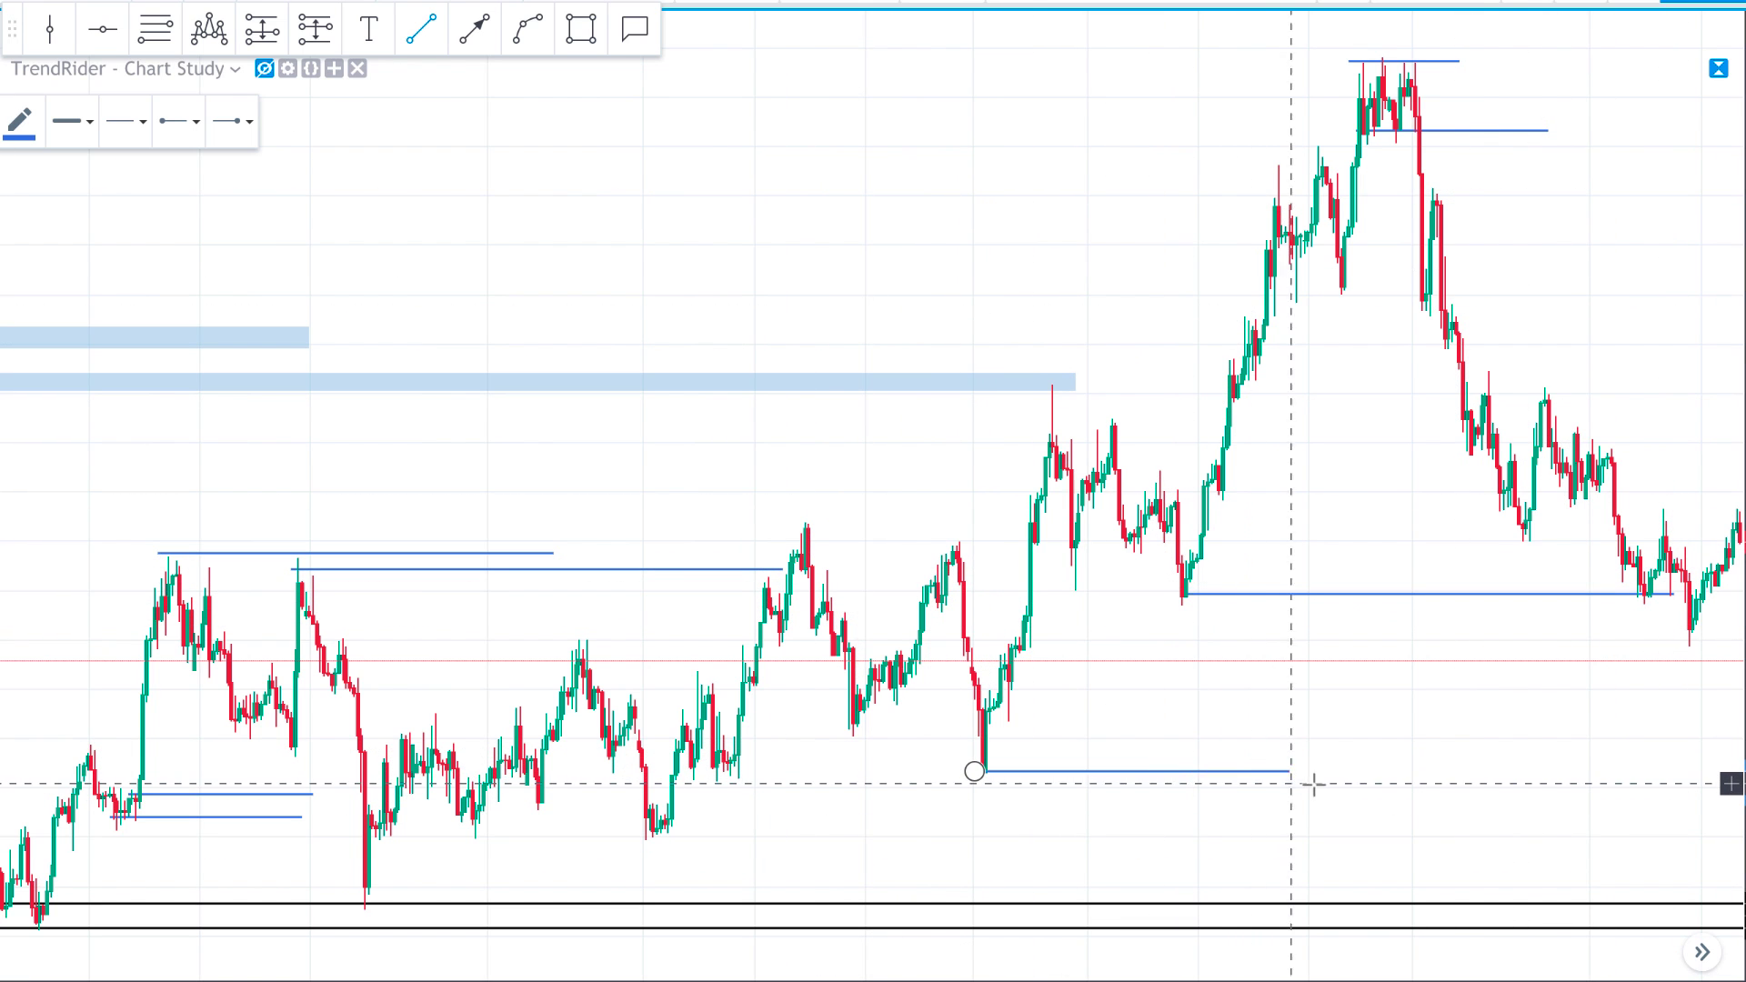
{"action": "left_click", "coordinate": [1477, 772]}
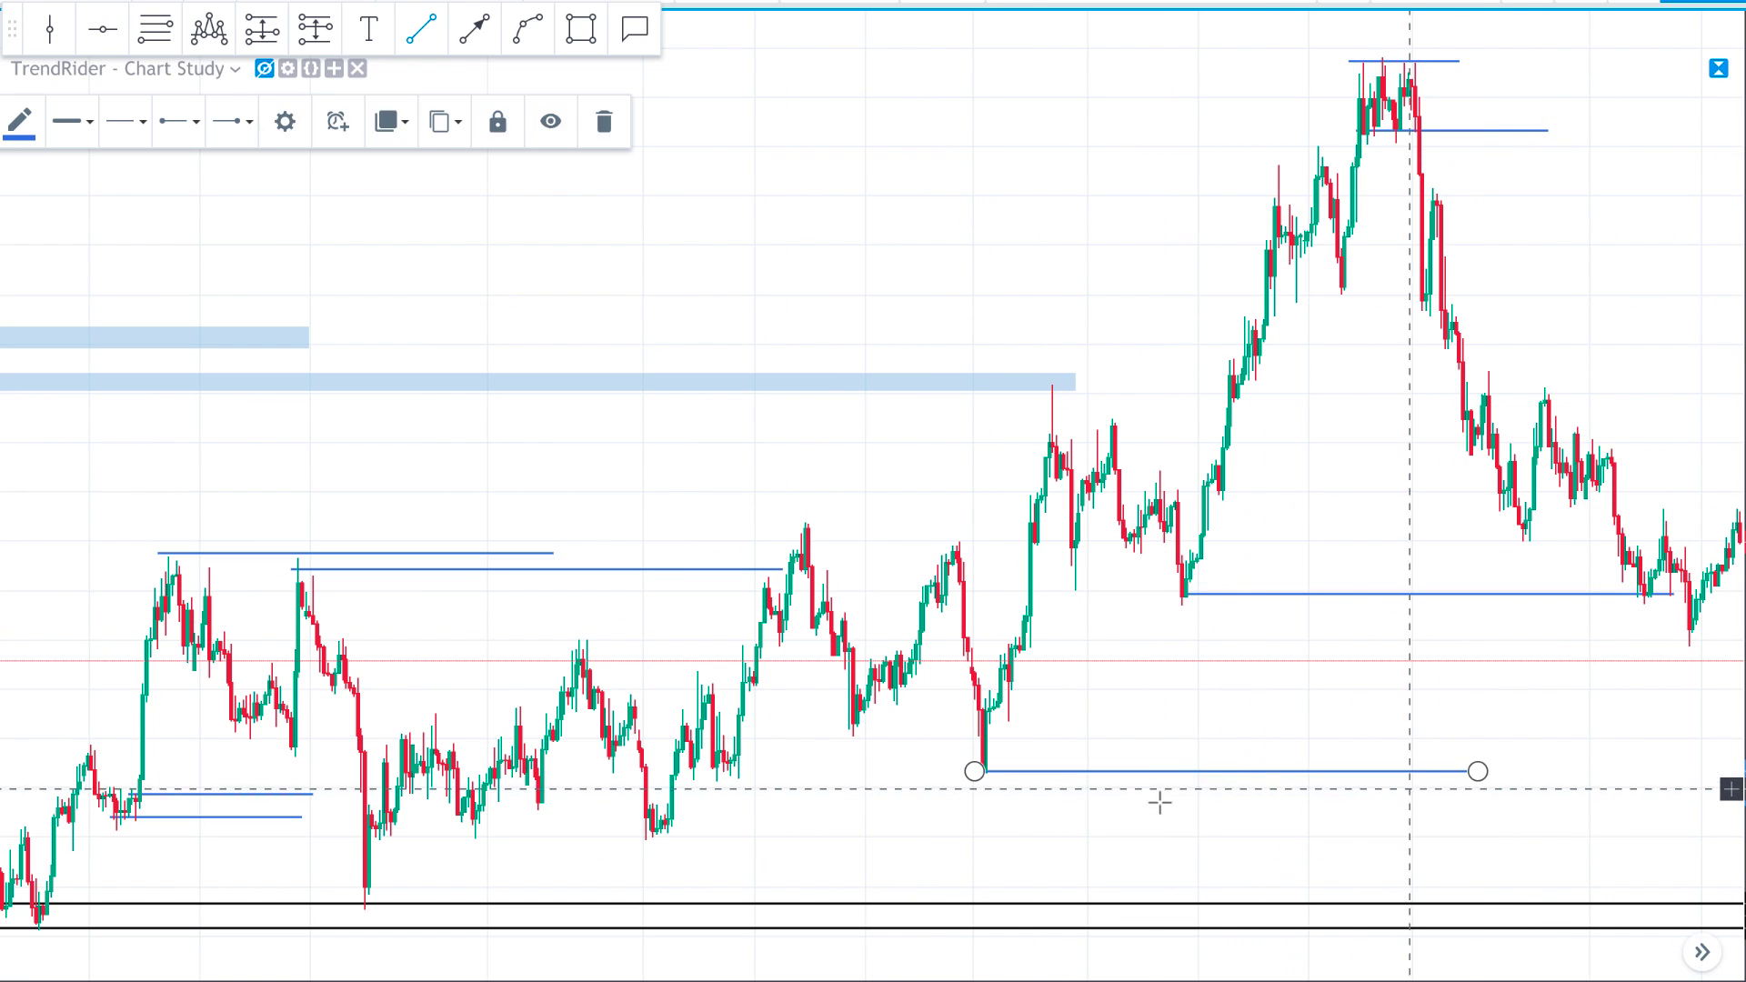
- Remove an extra short swing-low line and cancel an unfinished line
{"action": "left_click", "coordinate": [617, 839]}
{"action": "left_click", "coordinate": [734, 839]}
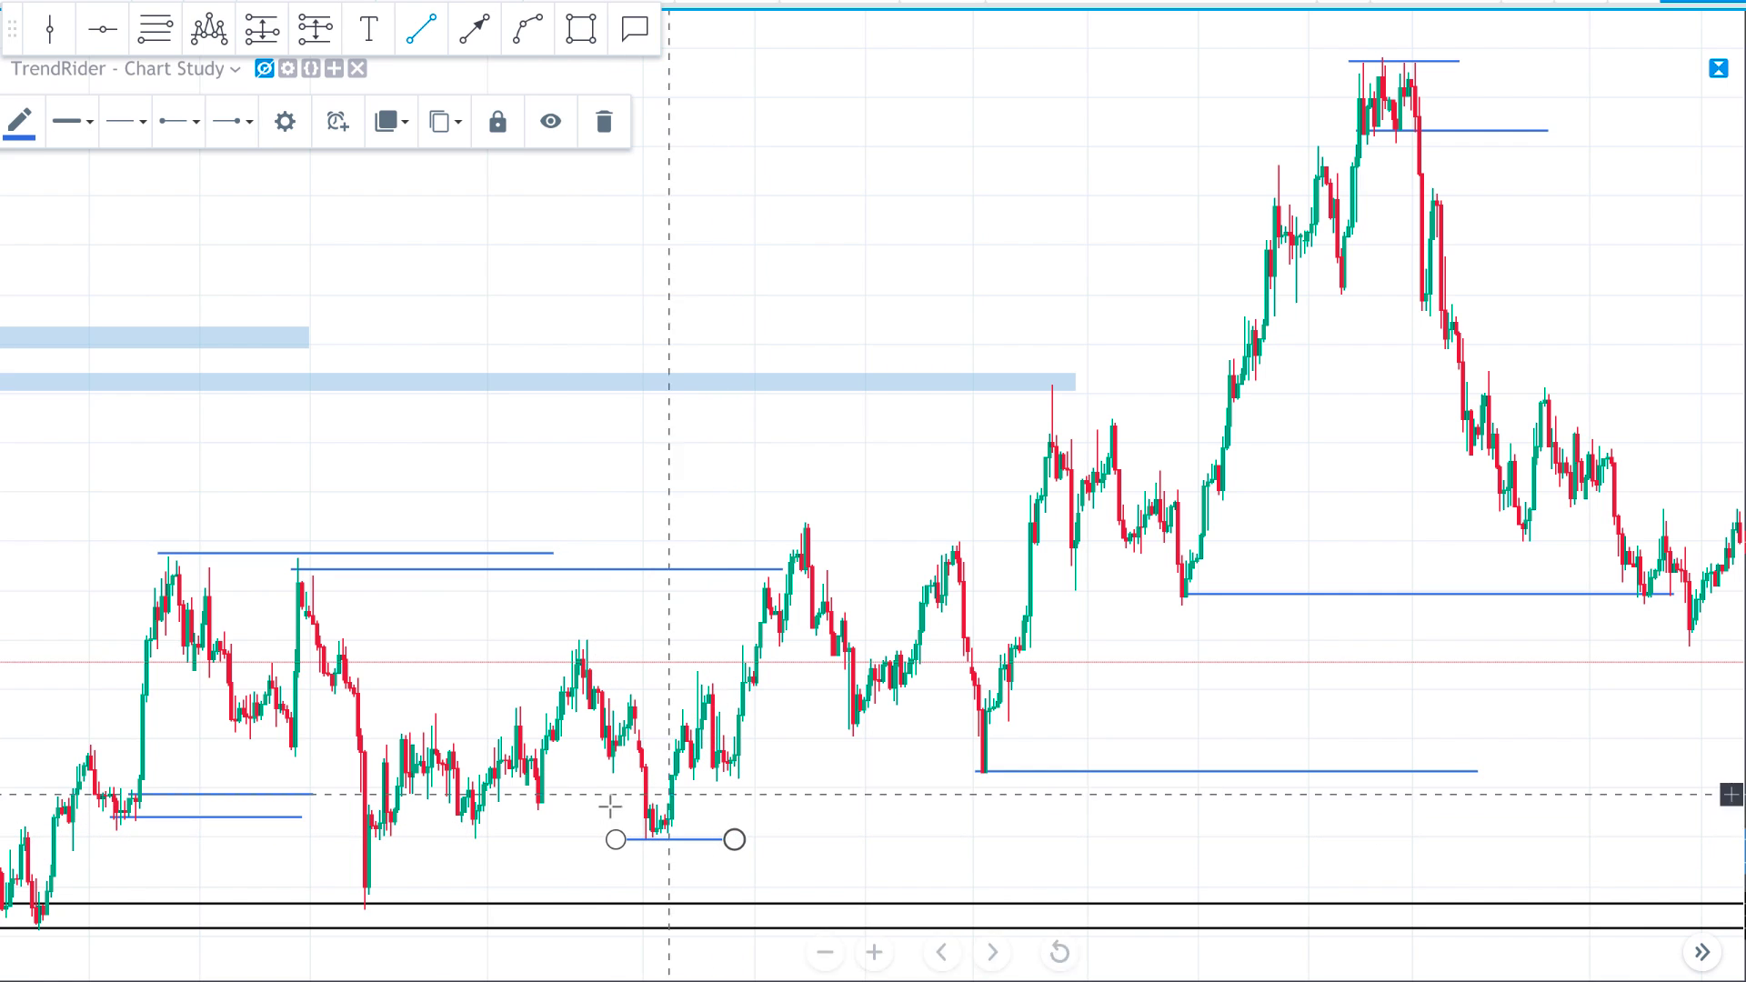
{"action": "key", "text": "Delete"}
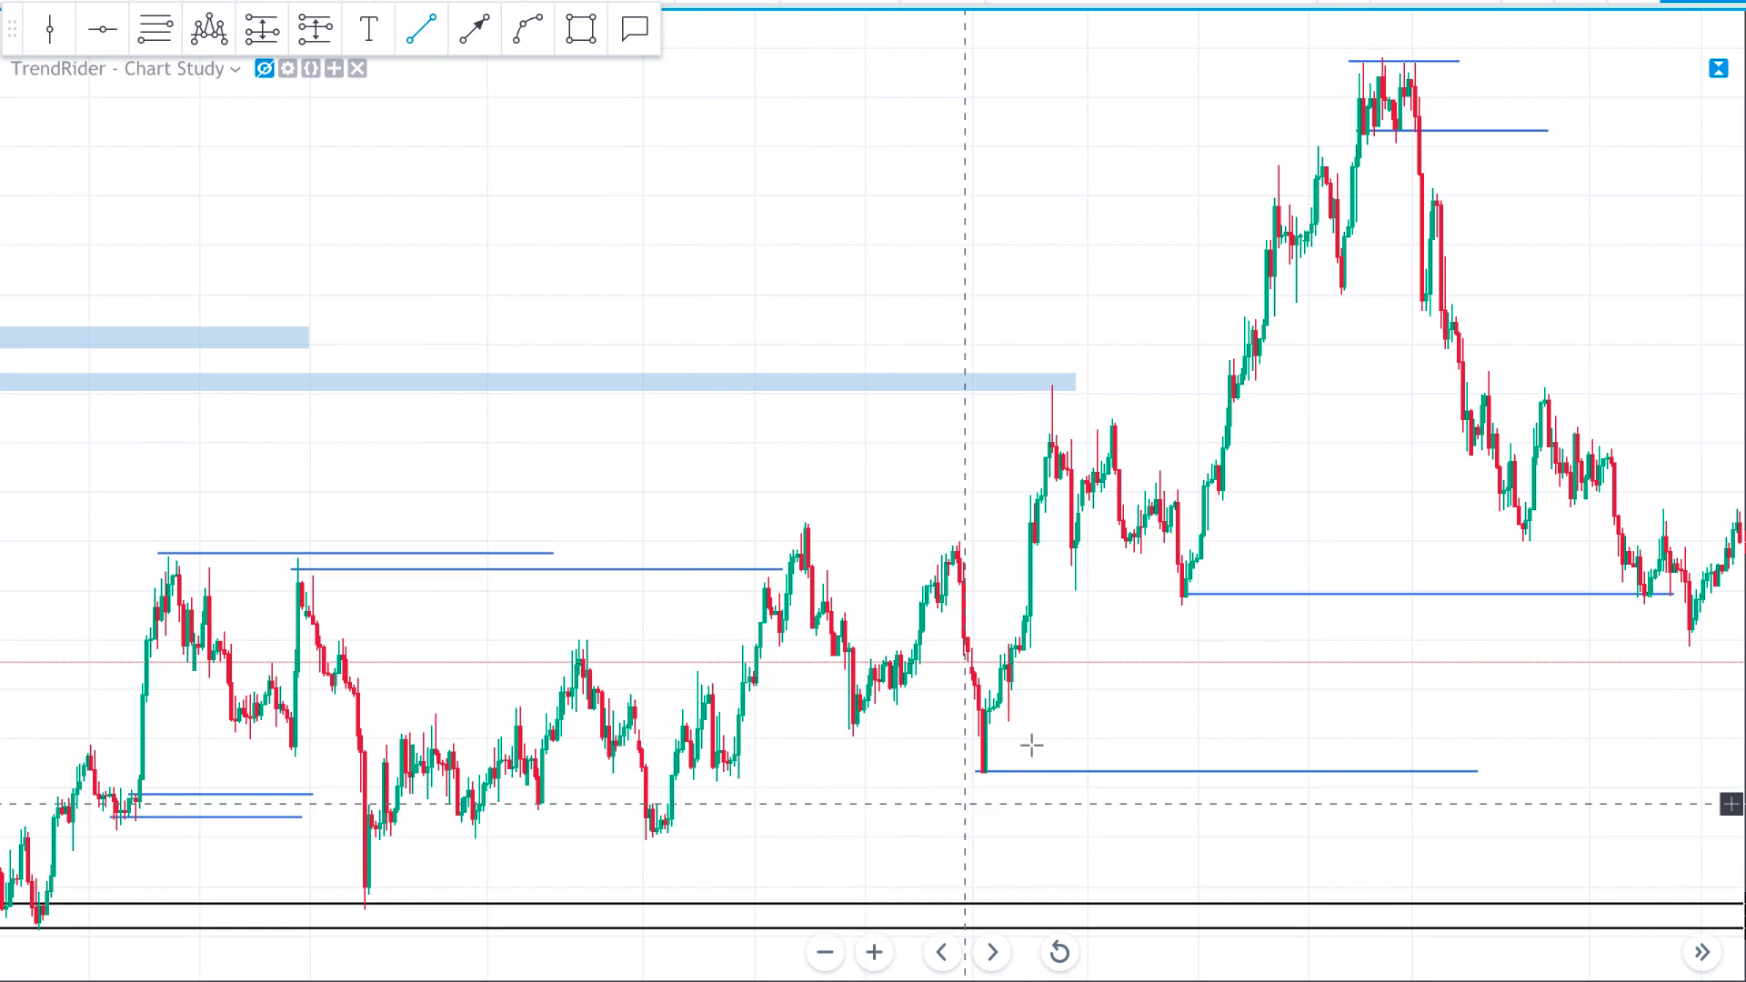
{"action": "left_click", "coordinate": [1380, 667]}
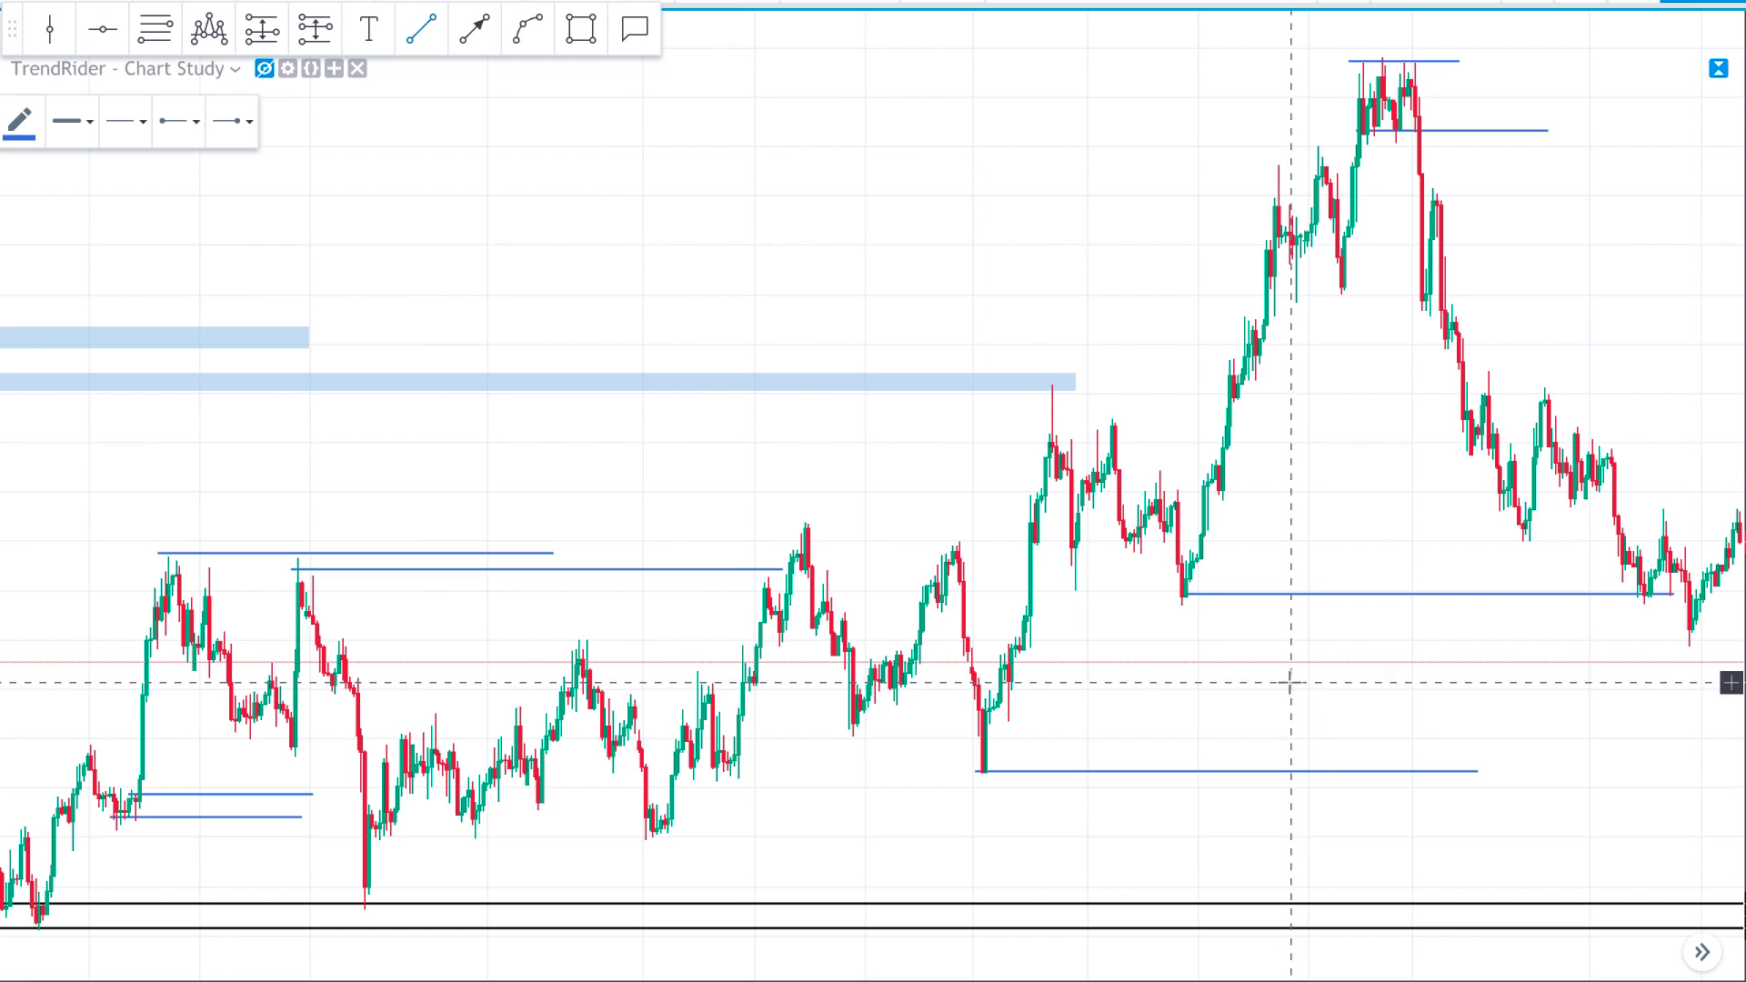
{"action": "key", "text": "Escape"}
- Extend the deep swing-low line to the latest bar, then reveal earlier candles
{"action": "left_click_drag", "start_coordinate": [1376, 670], "coordinate": [1307, 670]}
{"action": "scroll", "coordinate": [1555, 626], "scroll_direction": "up", "scroll_amount": 4}
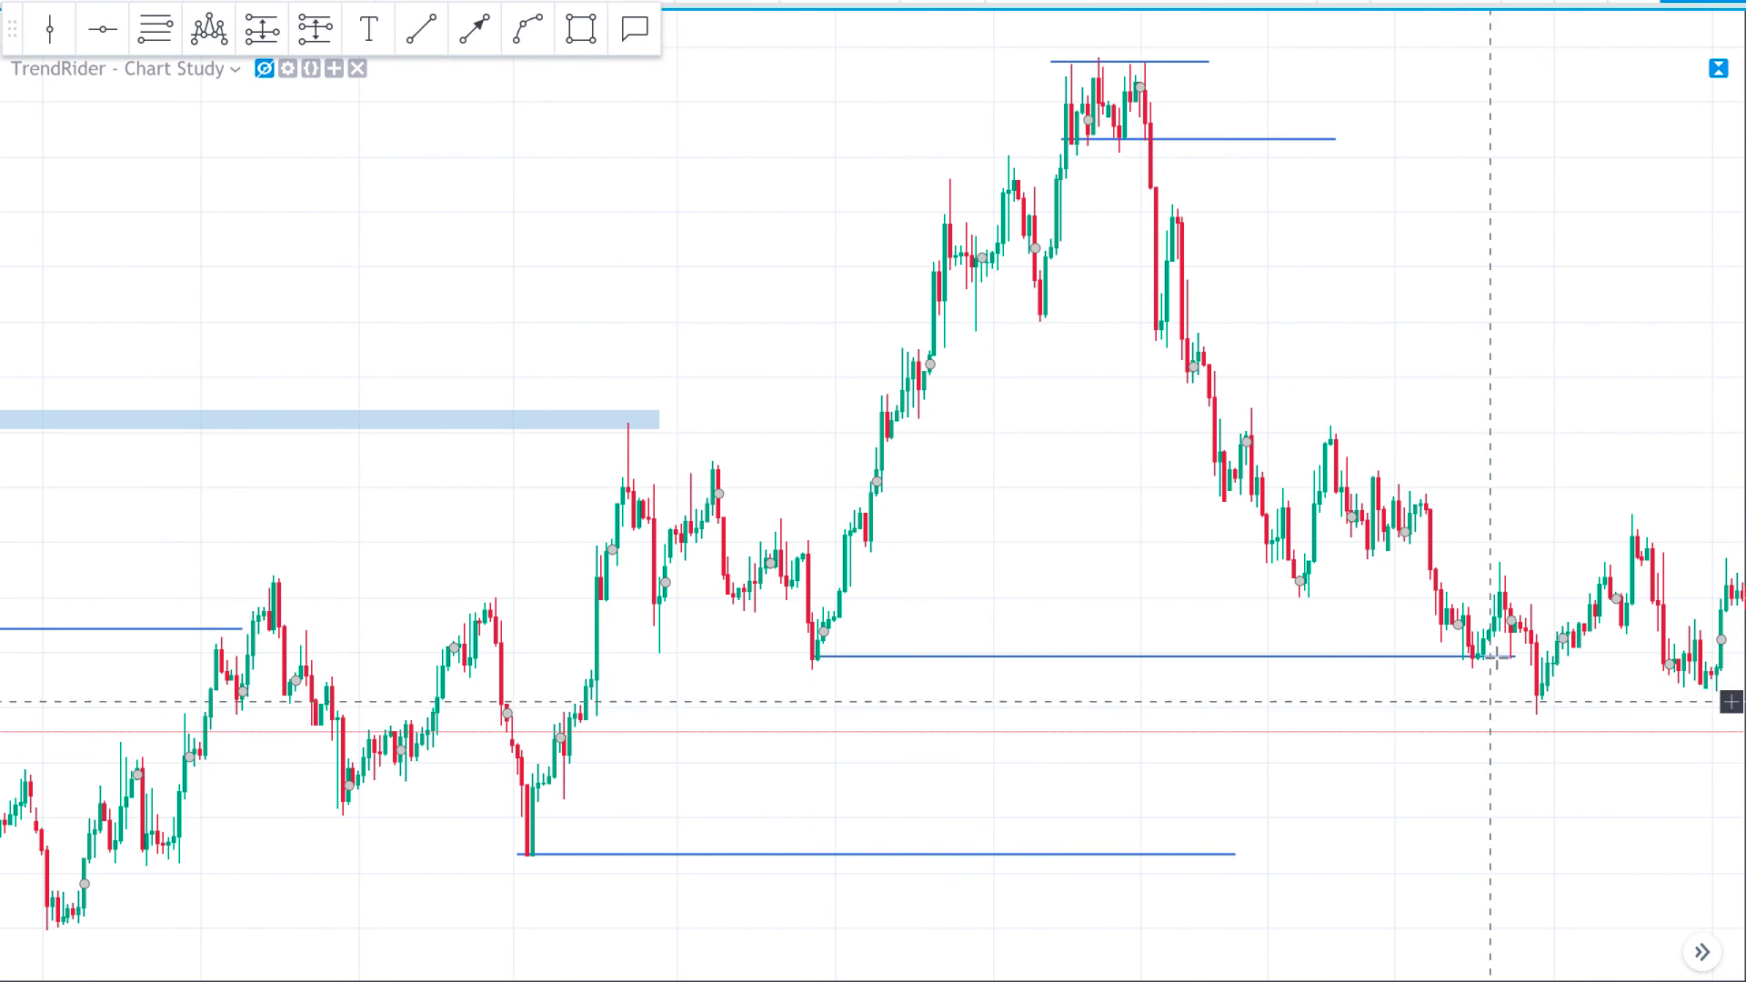
{"action": "left_click_drag", "start_coordinate": [1532, 769], "coordinate": [1514, 766]}
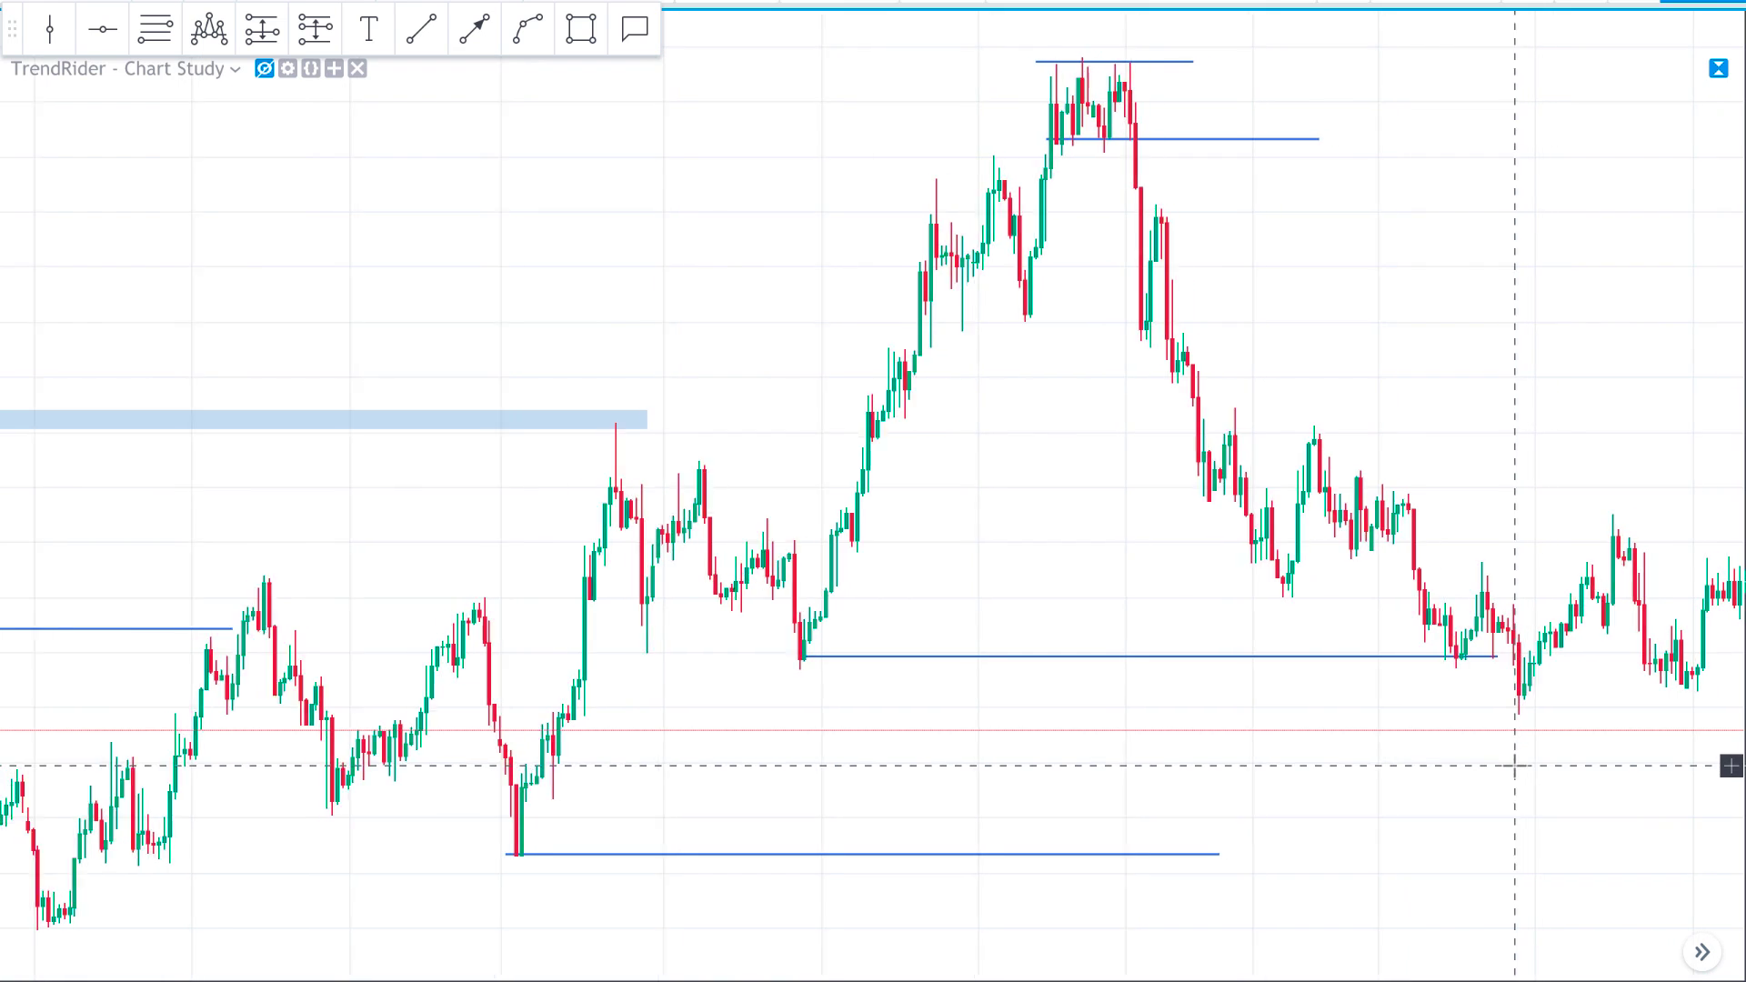
{"action": "scroll", "coordinate": [1514, 766], "scroll_direction": "down", "scroll_amount": 3}
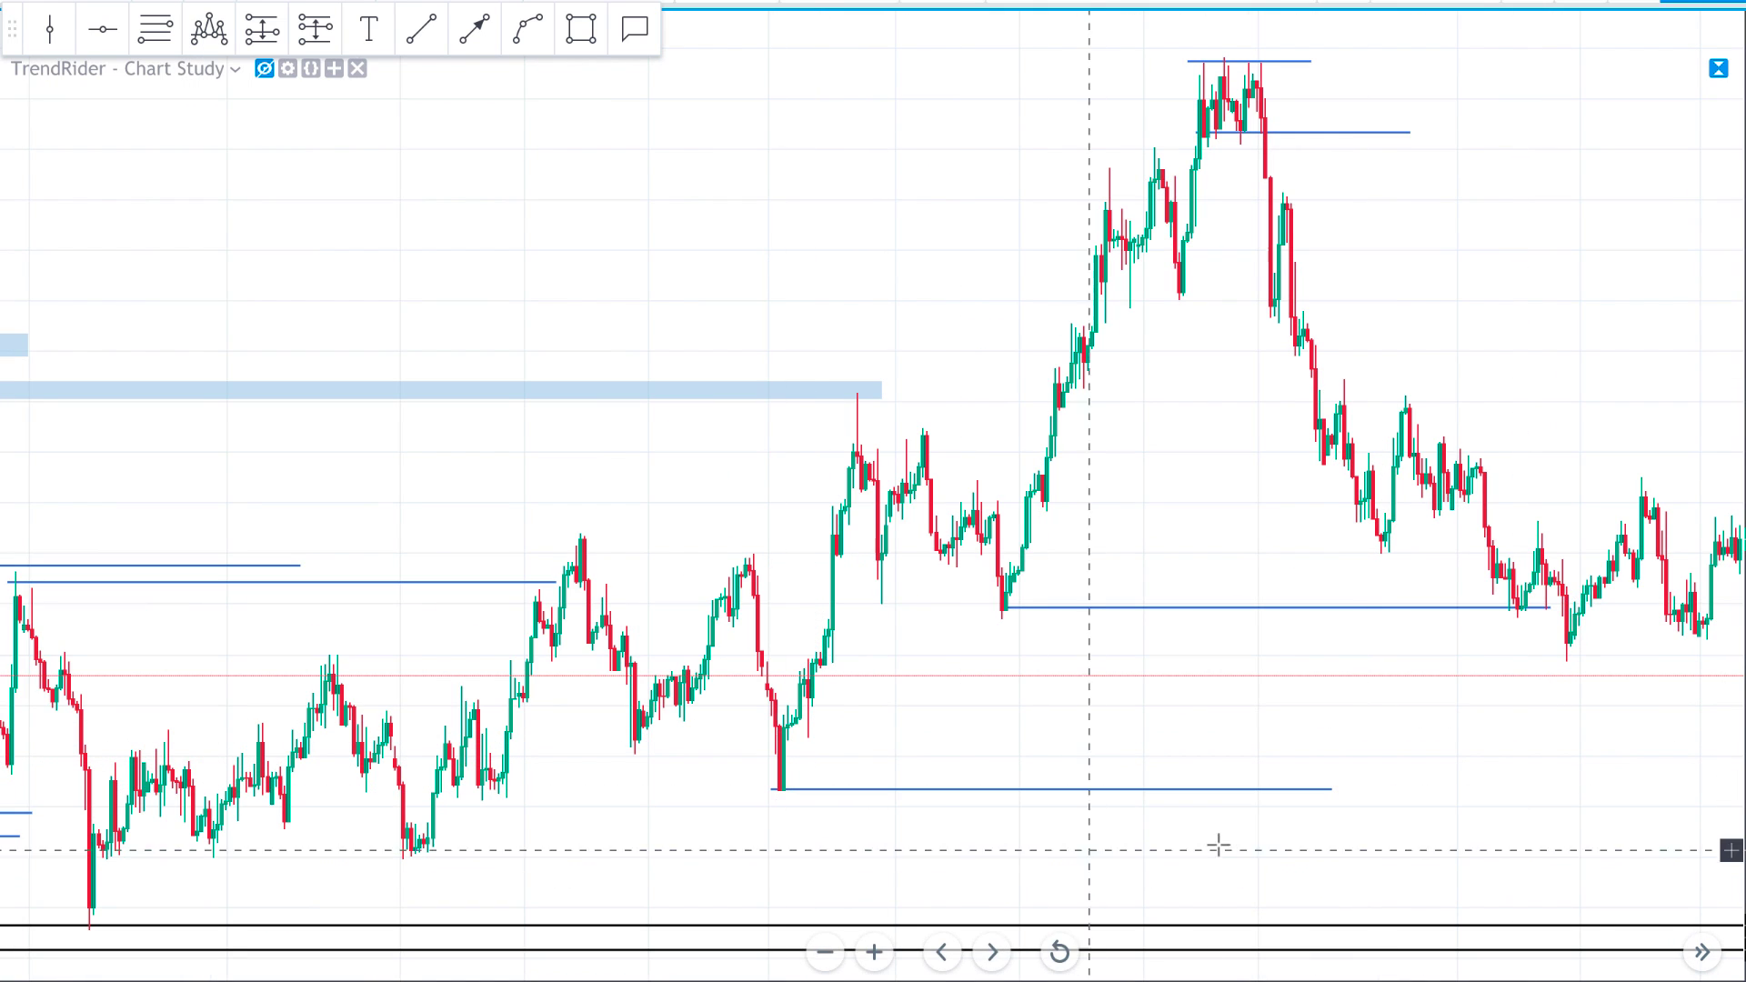
{"action": "left_click_drag", "start_coordinate": [1552, 815], "coordinate": [1447, 806]}
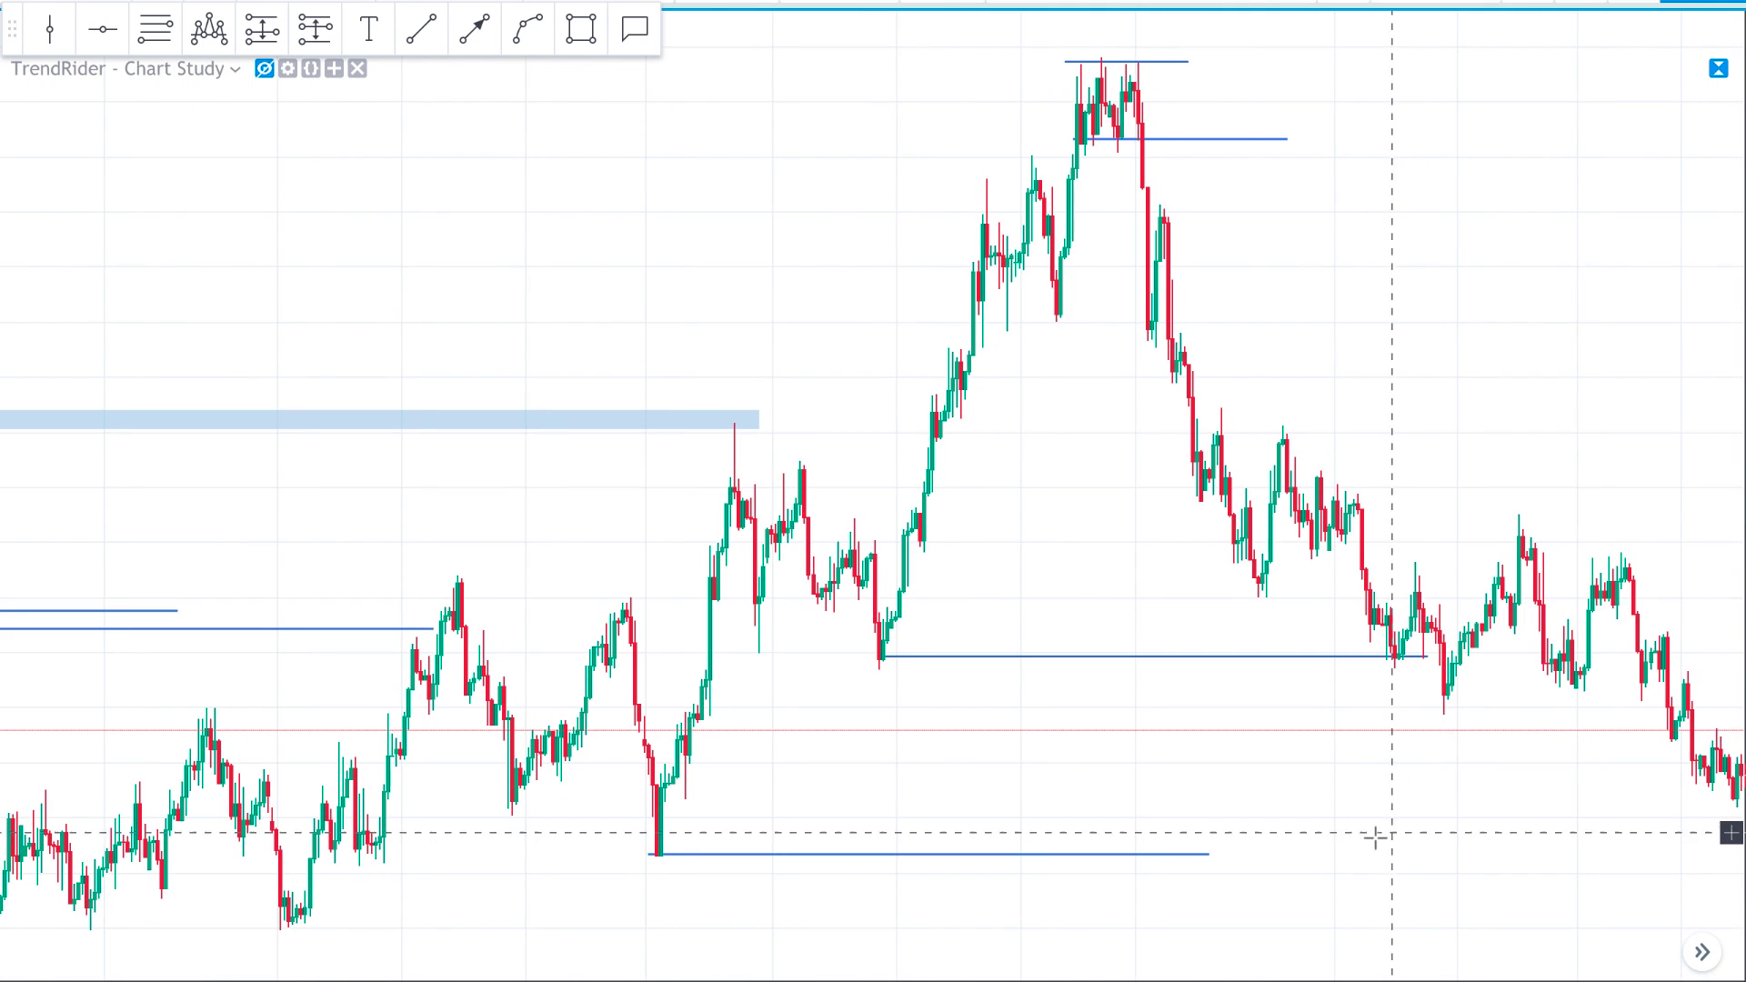
{"action": "left_click_drag", "start_coordinate": [1395, 897], "coordinate": [1187, 884]}
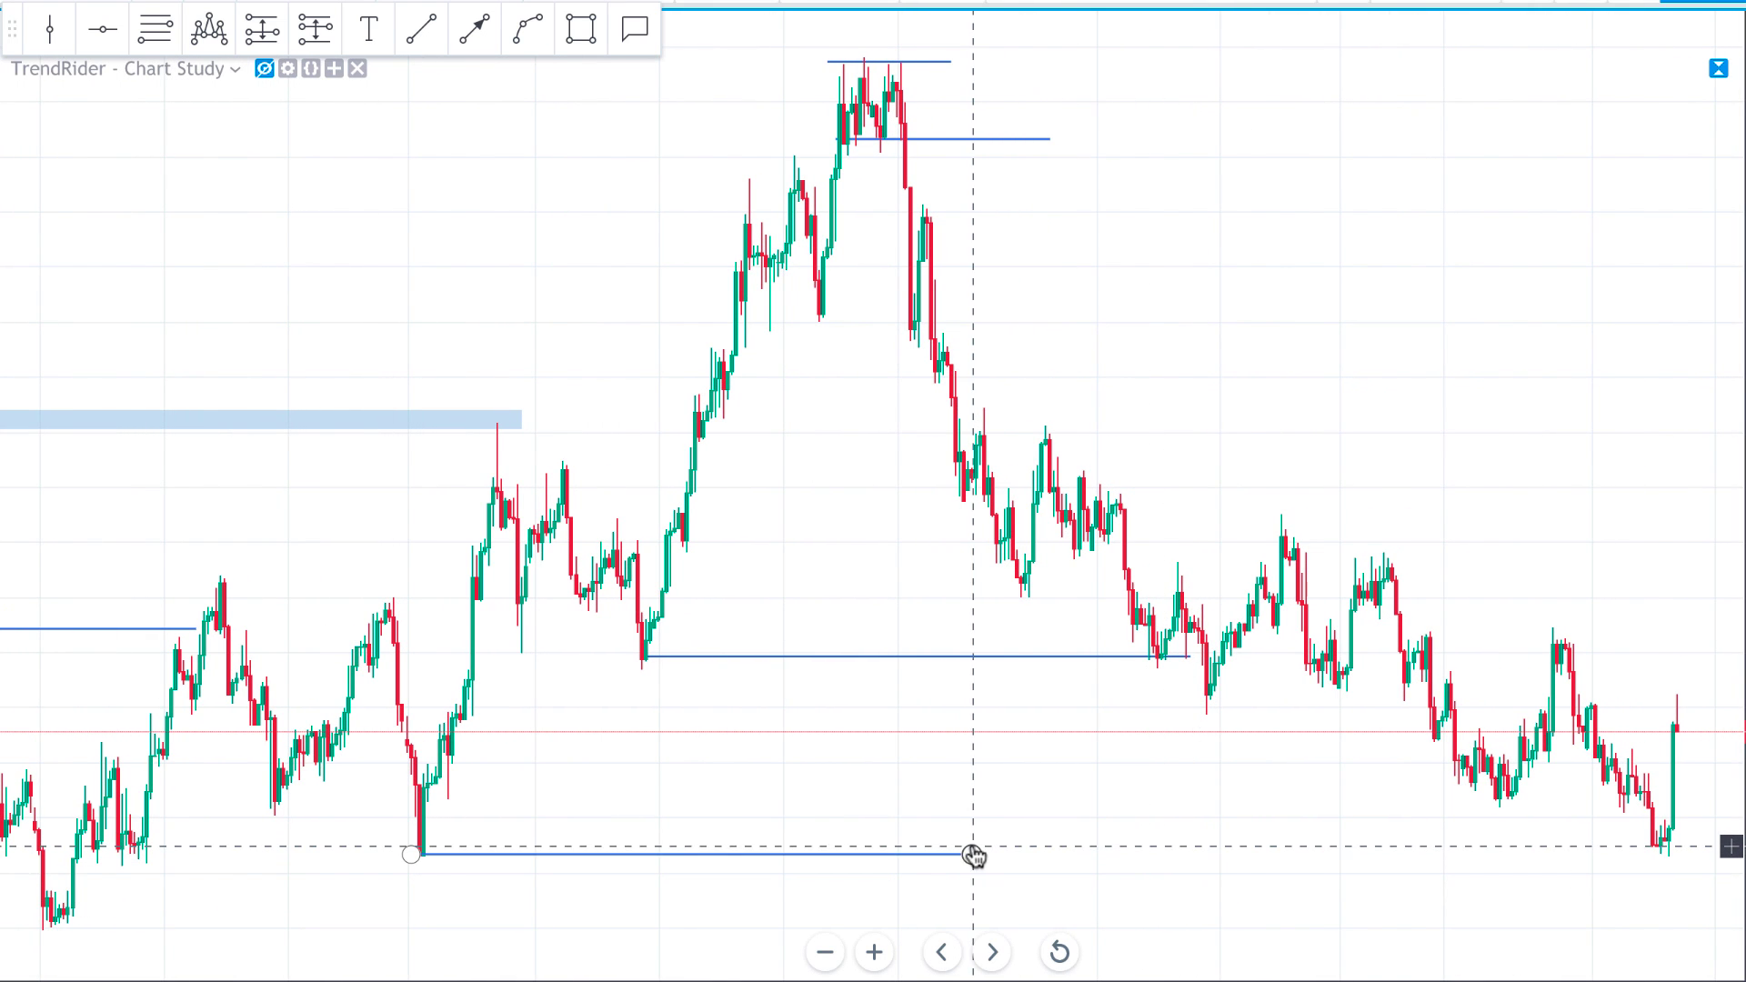
{"action": "left_click_drag", "start_coordinate": [973, 855], "coordinate": [1191, 854]}
{"action": "left_click_drag", "start_coordinate": [1587, 852], "coordinate": [1682, 855]}
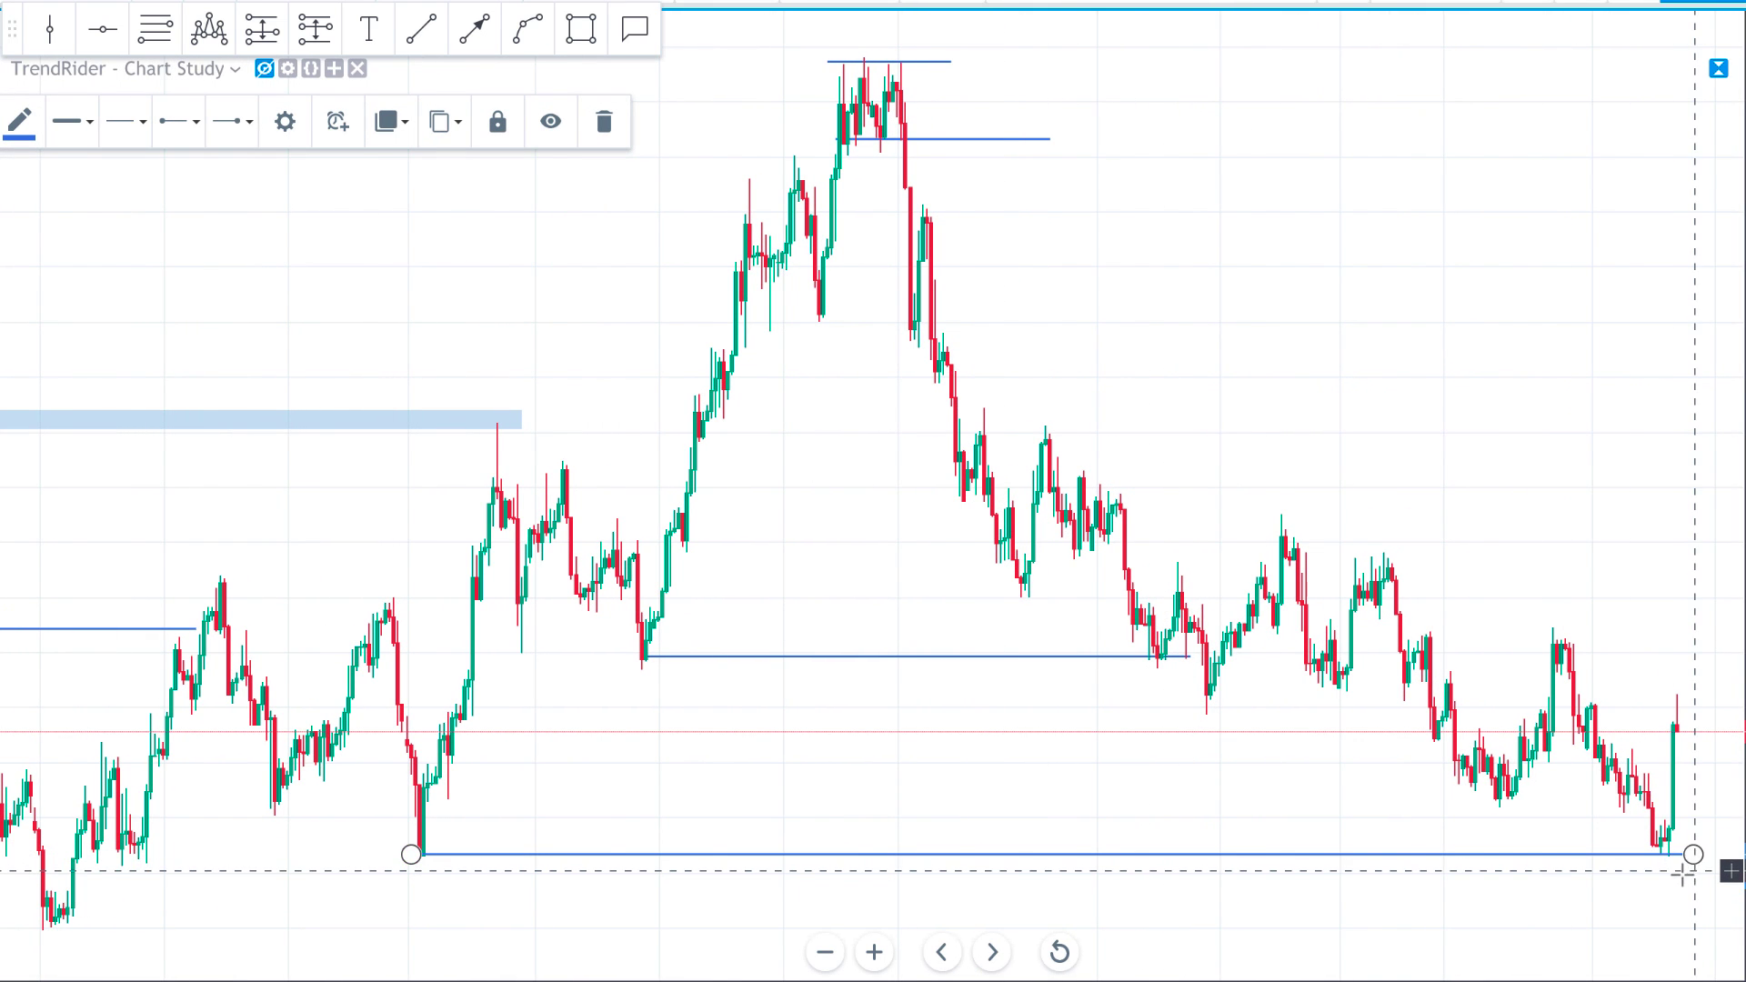
{"action": "left_click", "coordinate": [1685, 823]}
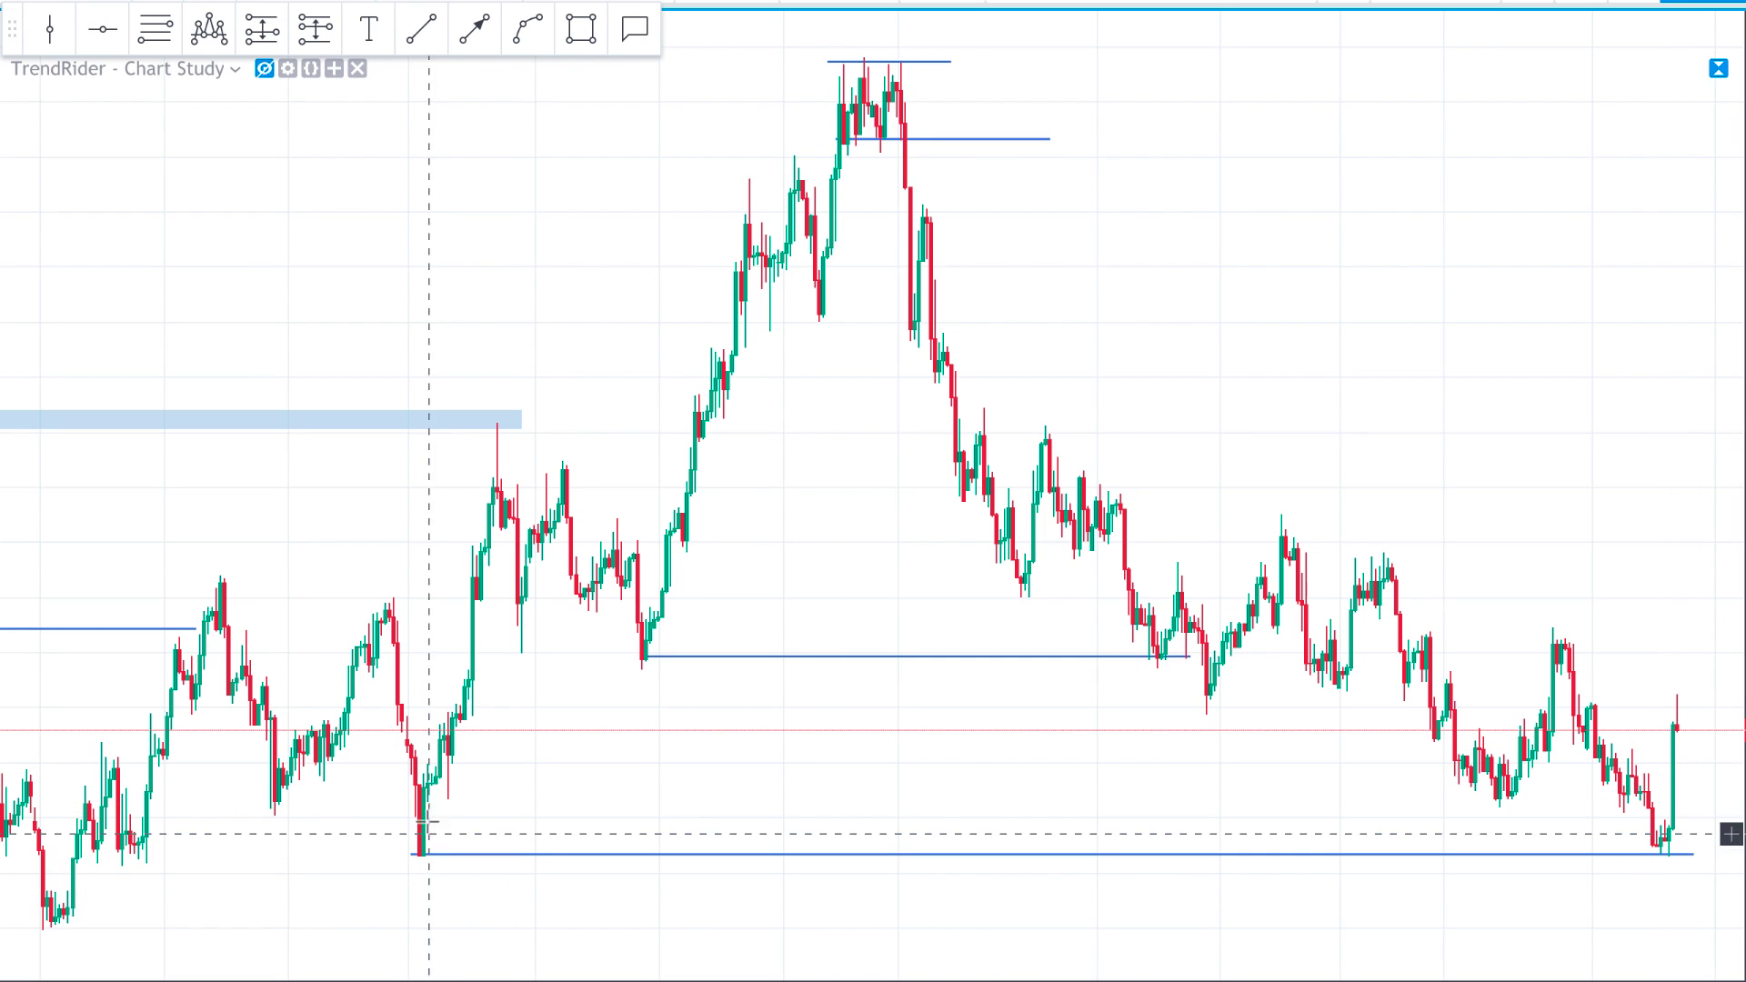
{"action": "scroll", "coordinate": [362, 806], "scroll_direction": "up", "scroll_amount": 2}
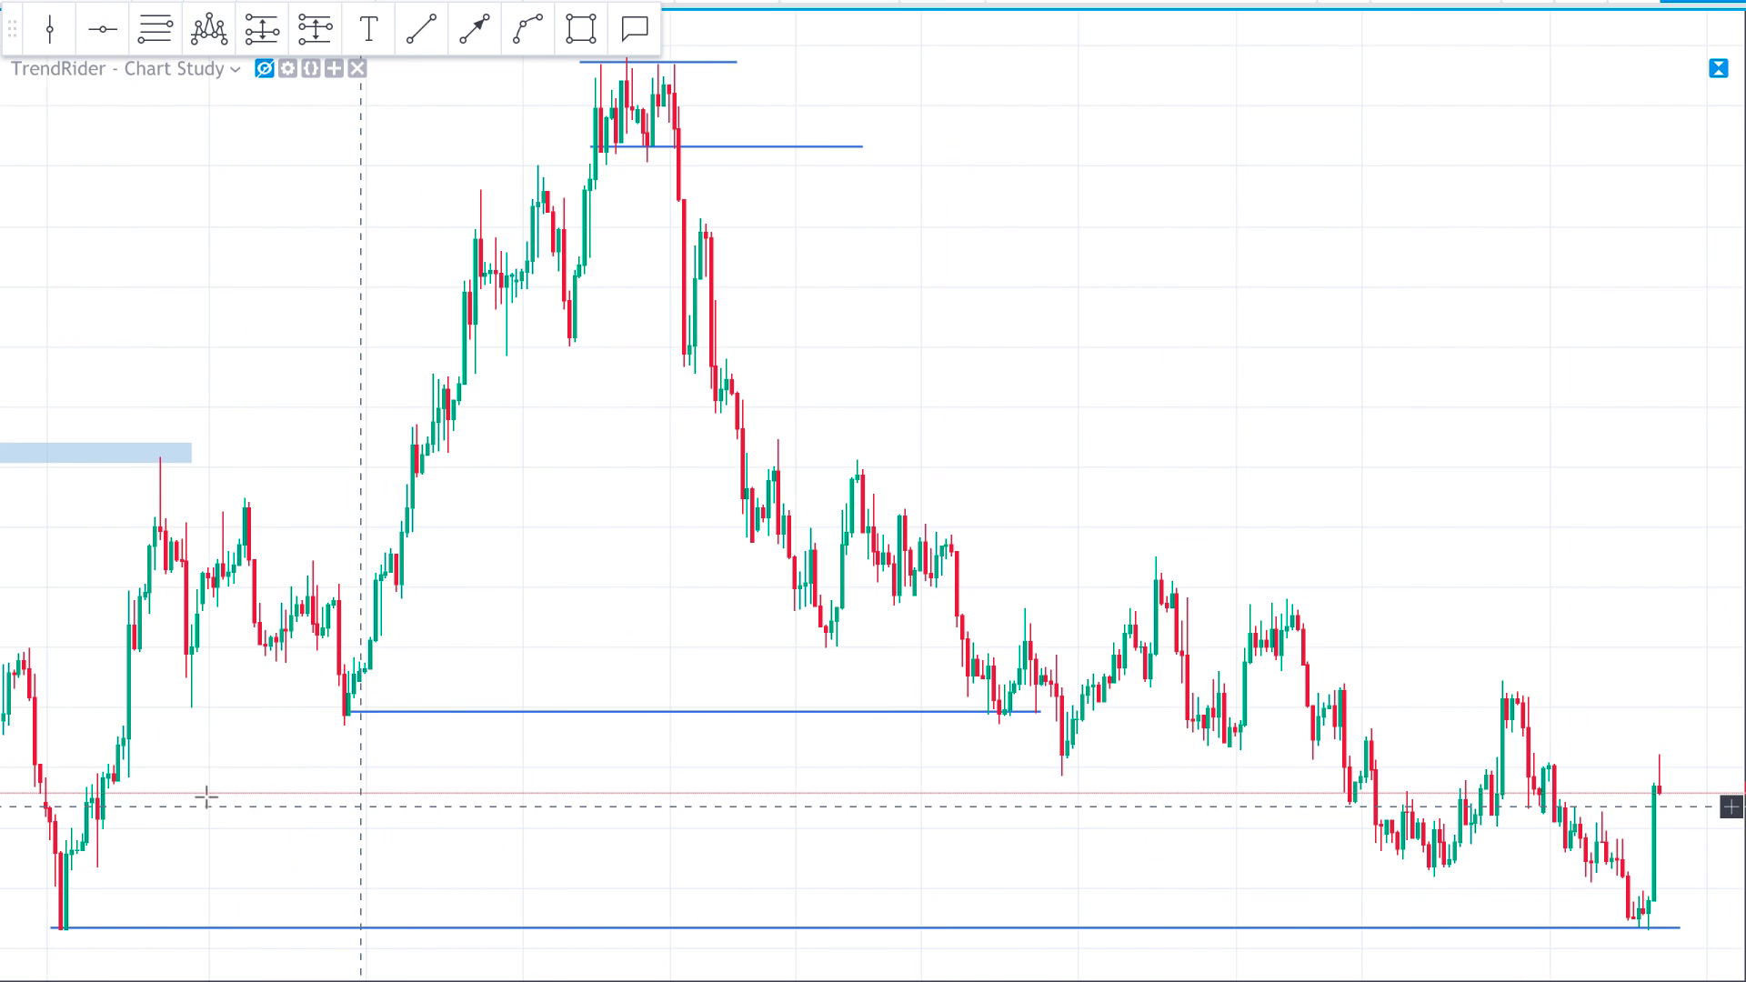
{"action": "left_click_drag", "start_coordinate": [137, 689], "coordinate": [441, 700]}
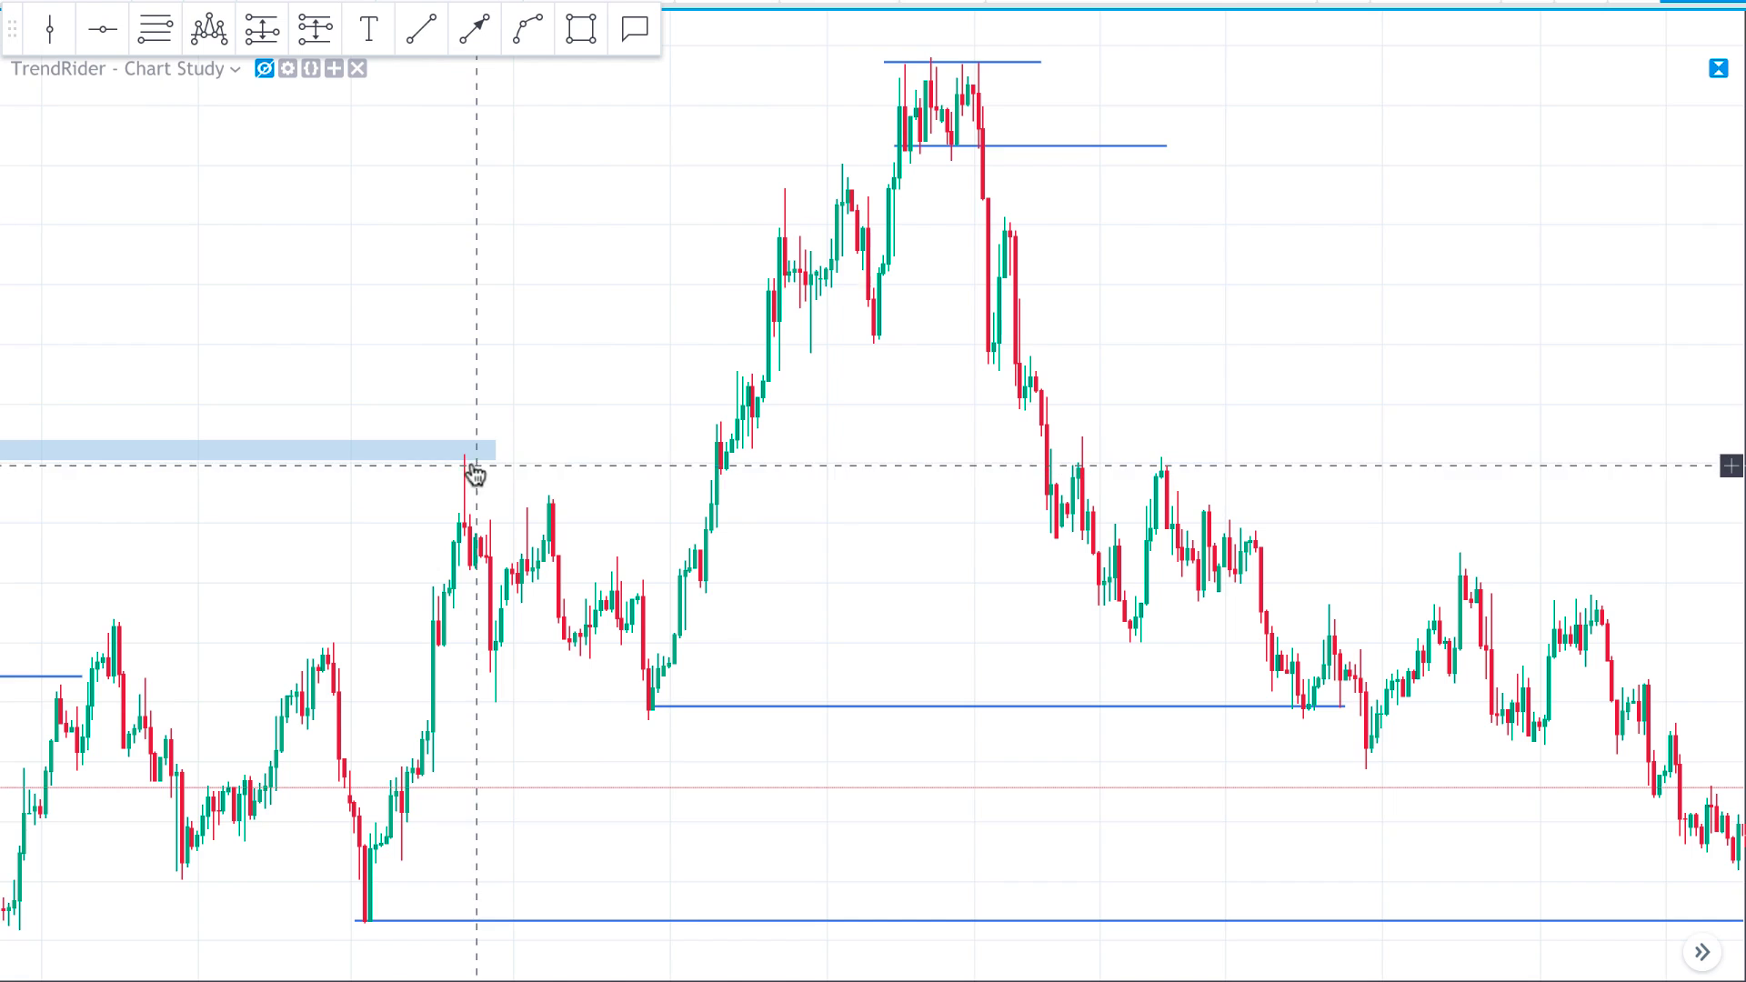
- Remove all drawings from the EURCAD chart with Remove All Drawing Tools and zoom out
{"action": "scroll", "coordinate": [887, 609], "scroll_direction": "right", "scroll_amount": 5}
{"action": "scroll", "coordinate": [957, 626], "scroll_direction": "up", "scroll_amount": 2}
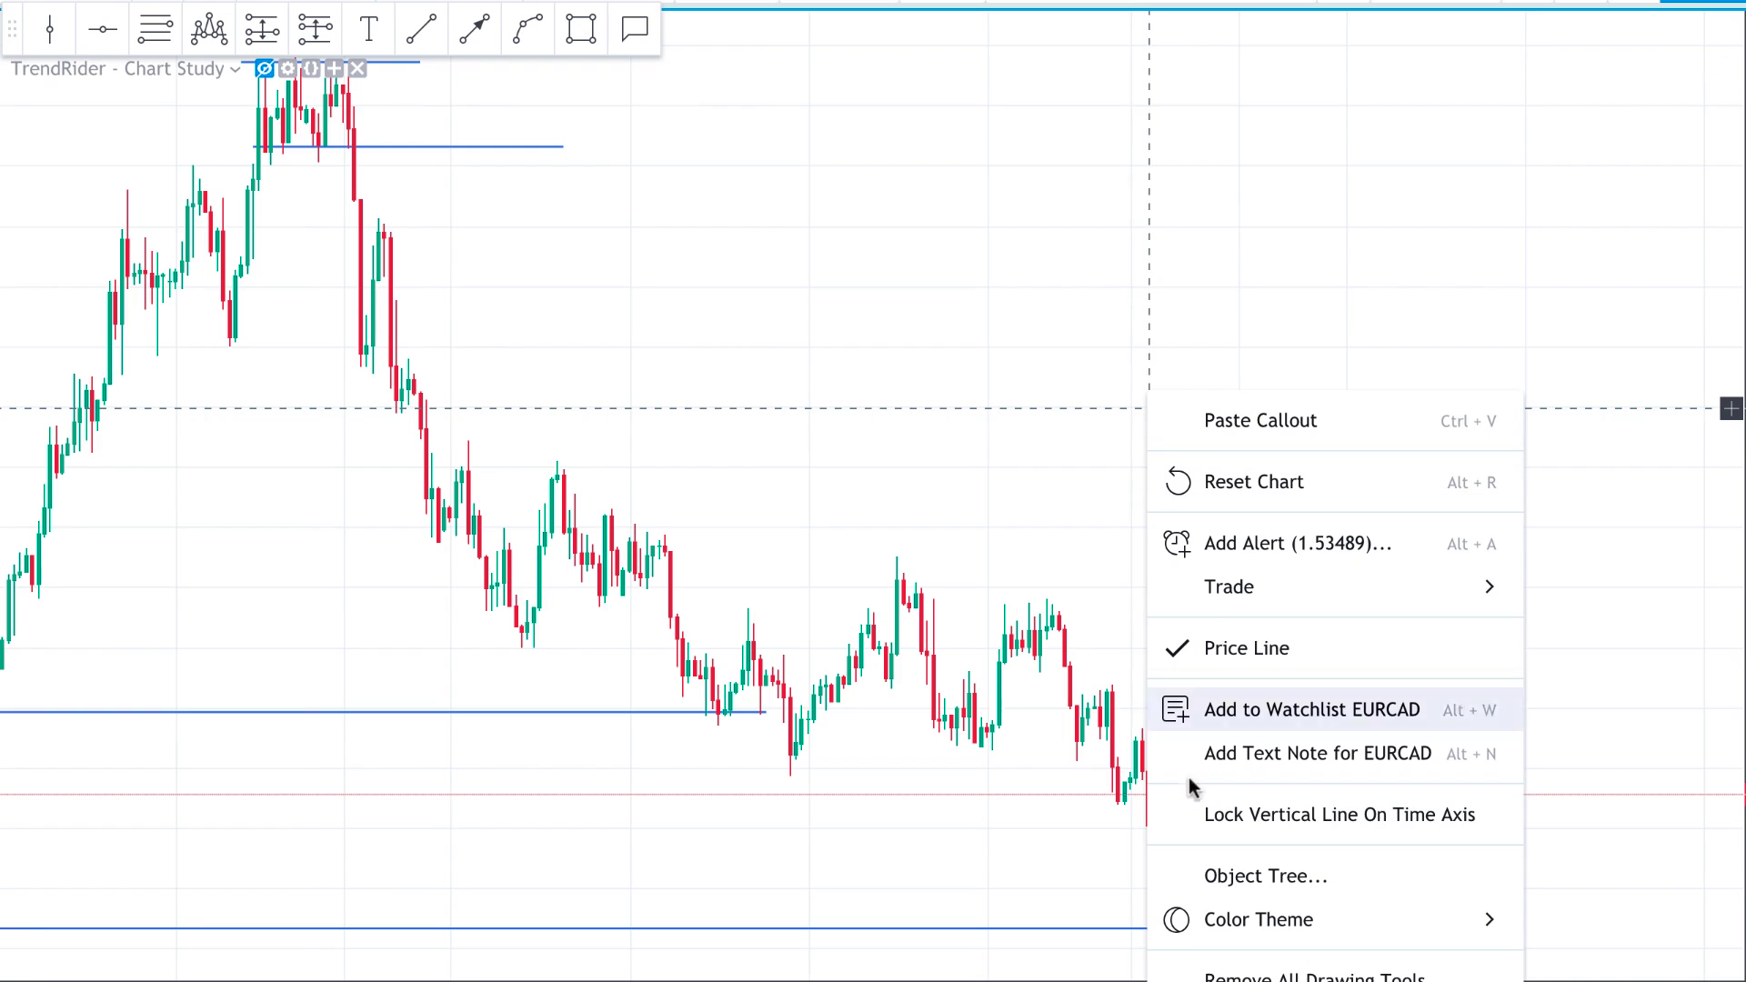
{"action": "left_click", "coordinate": [1274, 973]}
{"action": "scroll", "coordinate": [850, 324], "scroll_direction": "down", "scroll_amount": 3}
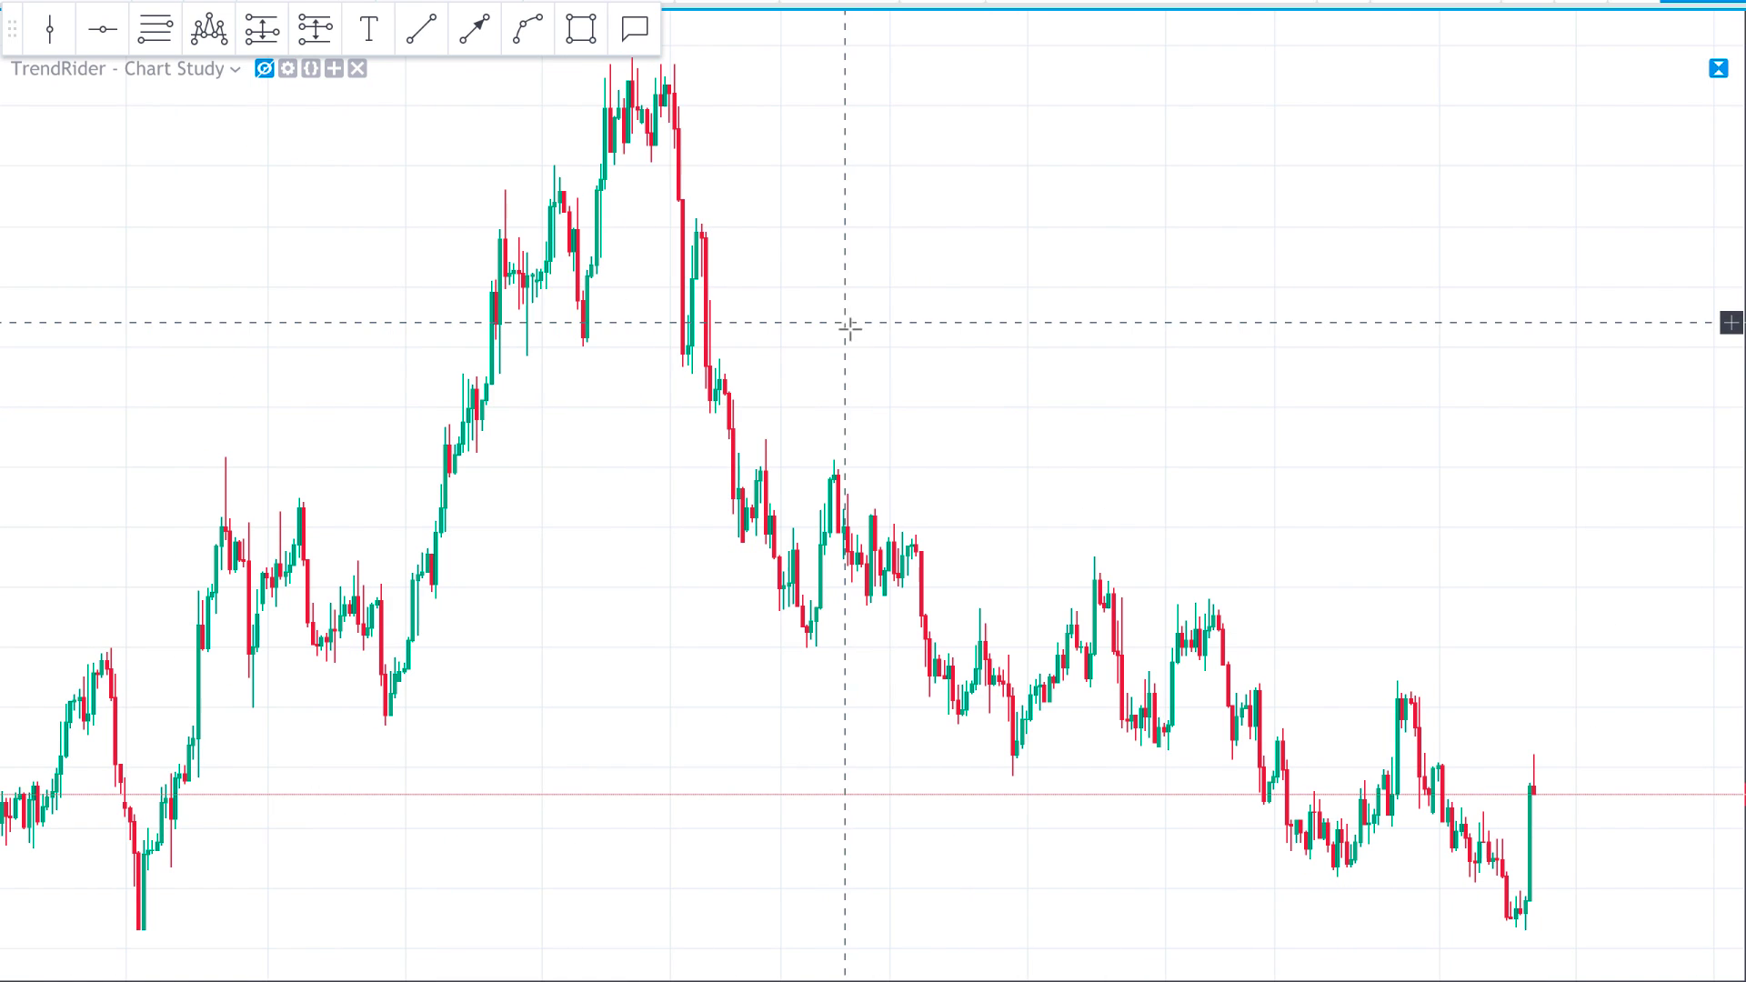
{"action": "scroll", "coordinate": [1009, 460], "scroll_direction": "up", "scroll_amount": 2}
{"action": "scroll", "coordinate": [1009, 460], "scroll_direction": "down", "scroll_amount": 5}
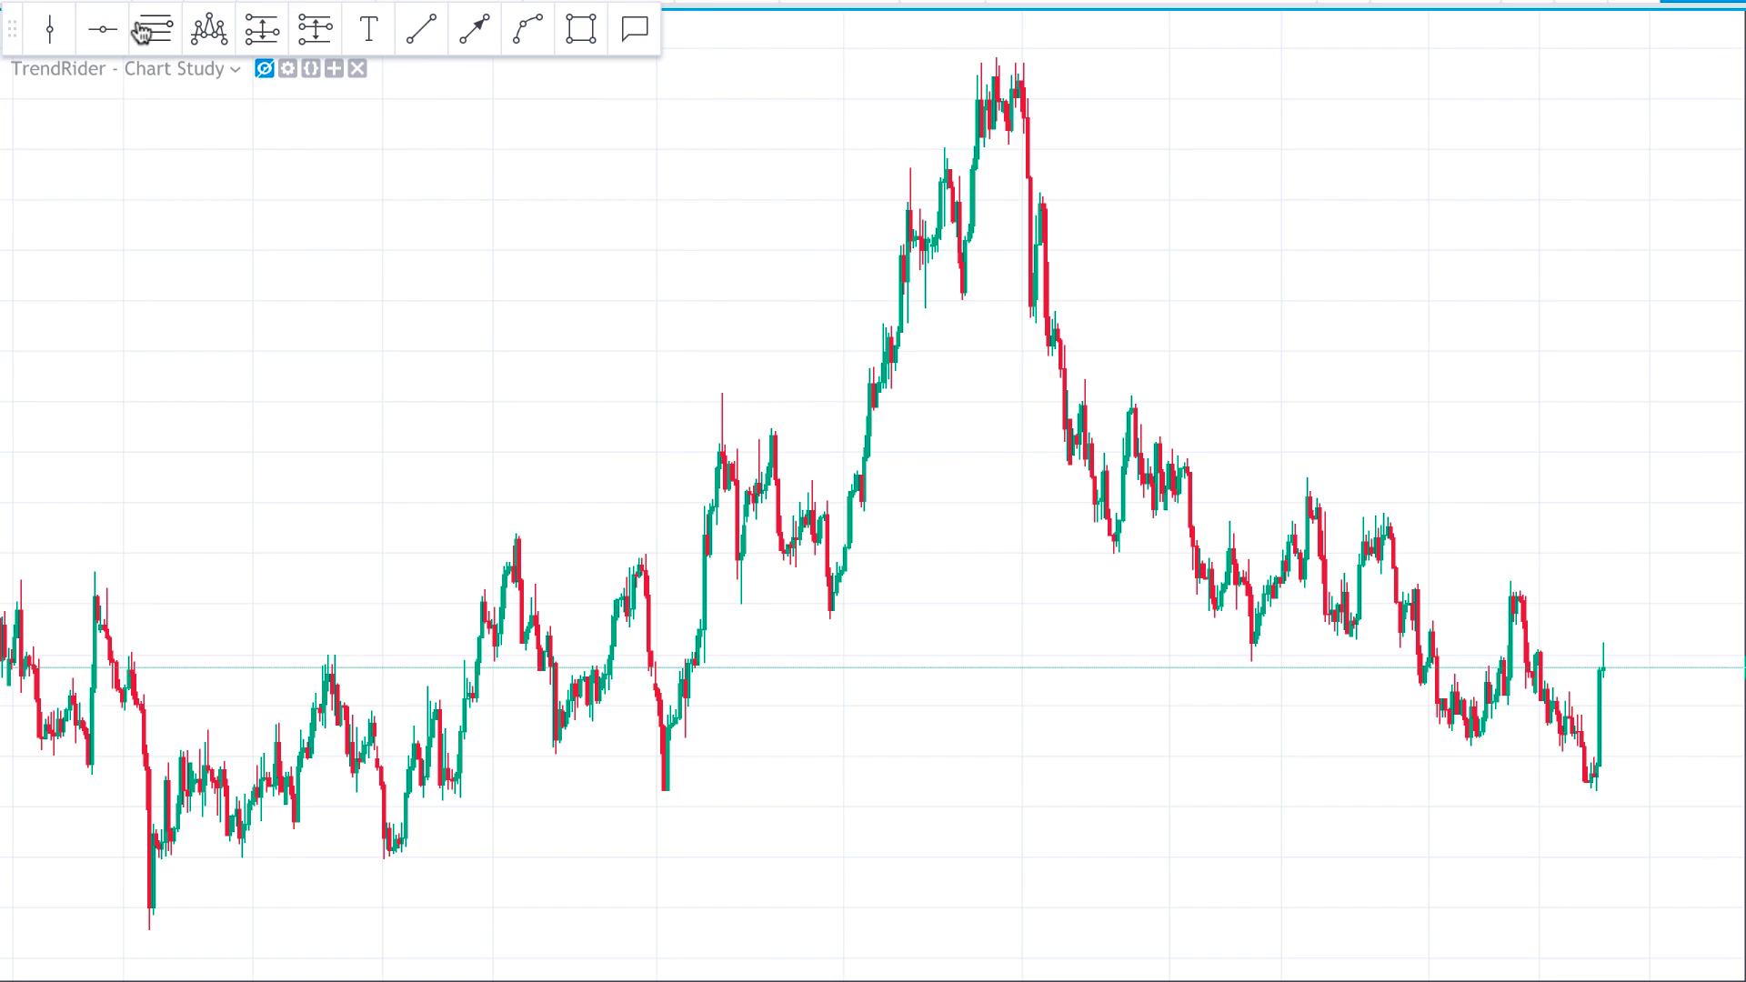
- Place a black horizontal level at the lowest low near the chart bottom
{"action": "left_click", "coordinate": [103, 35]}
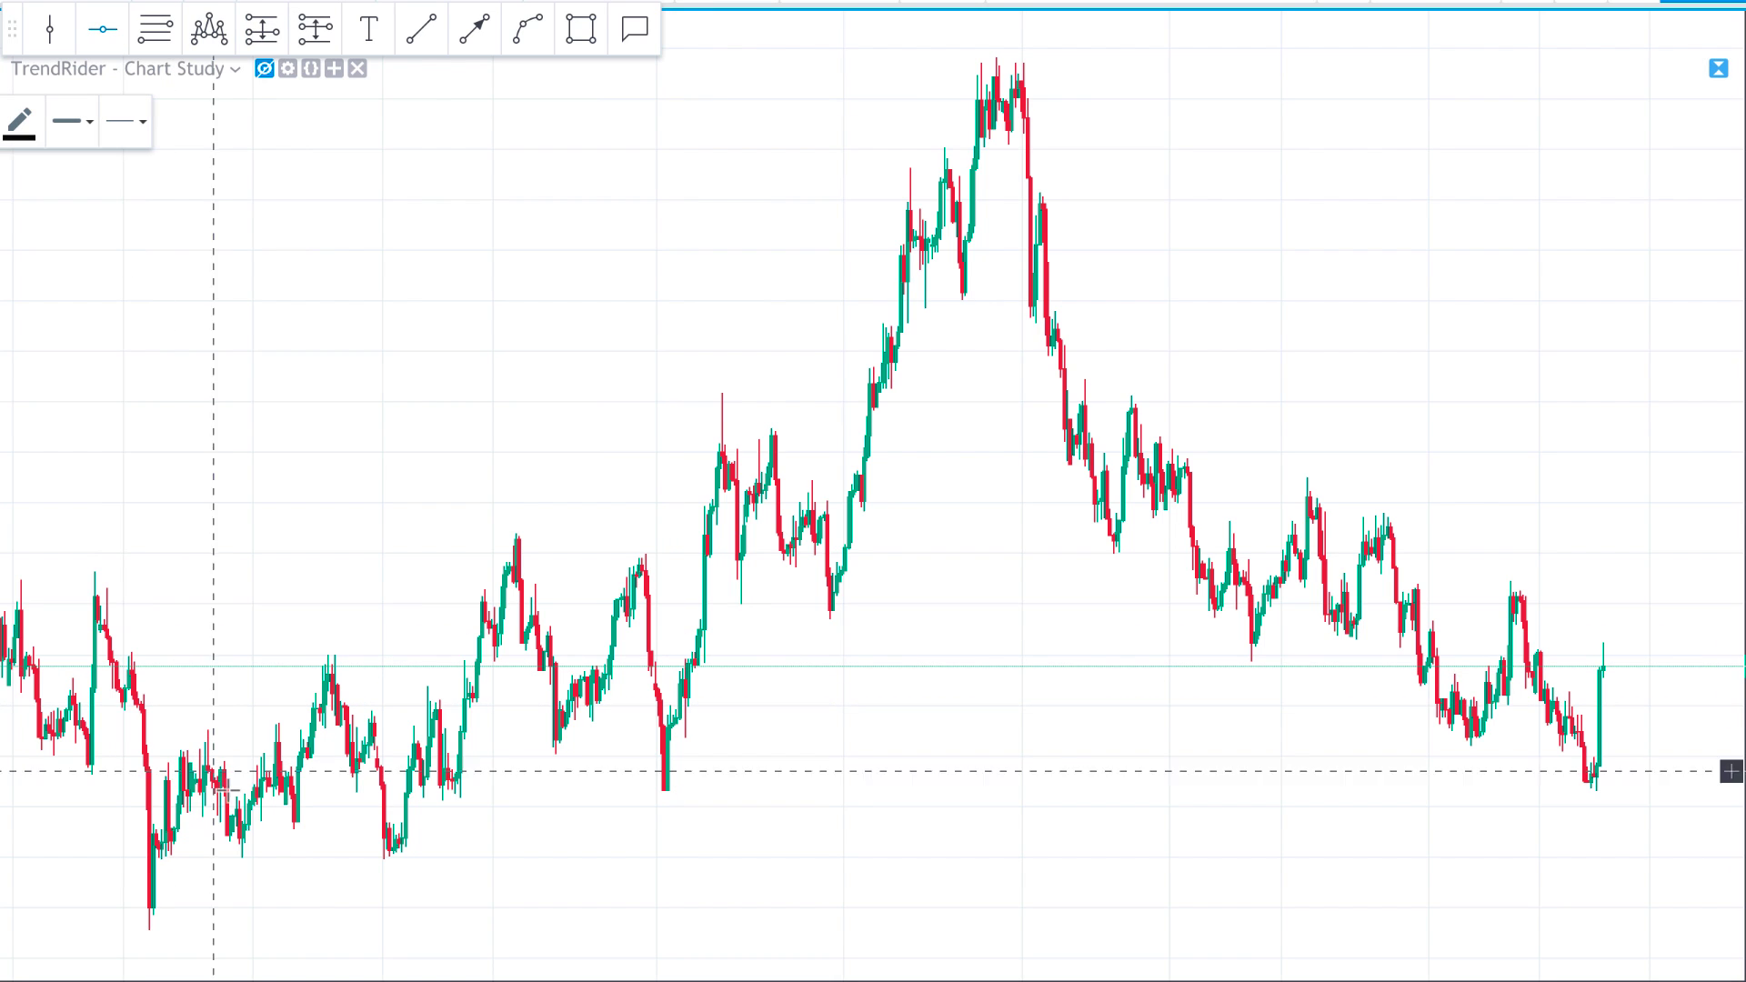
{"action": "left_click", "coordinate": [262, 930]}
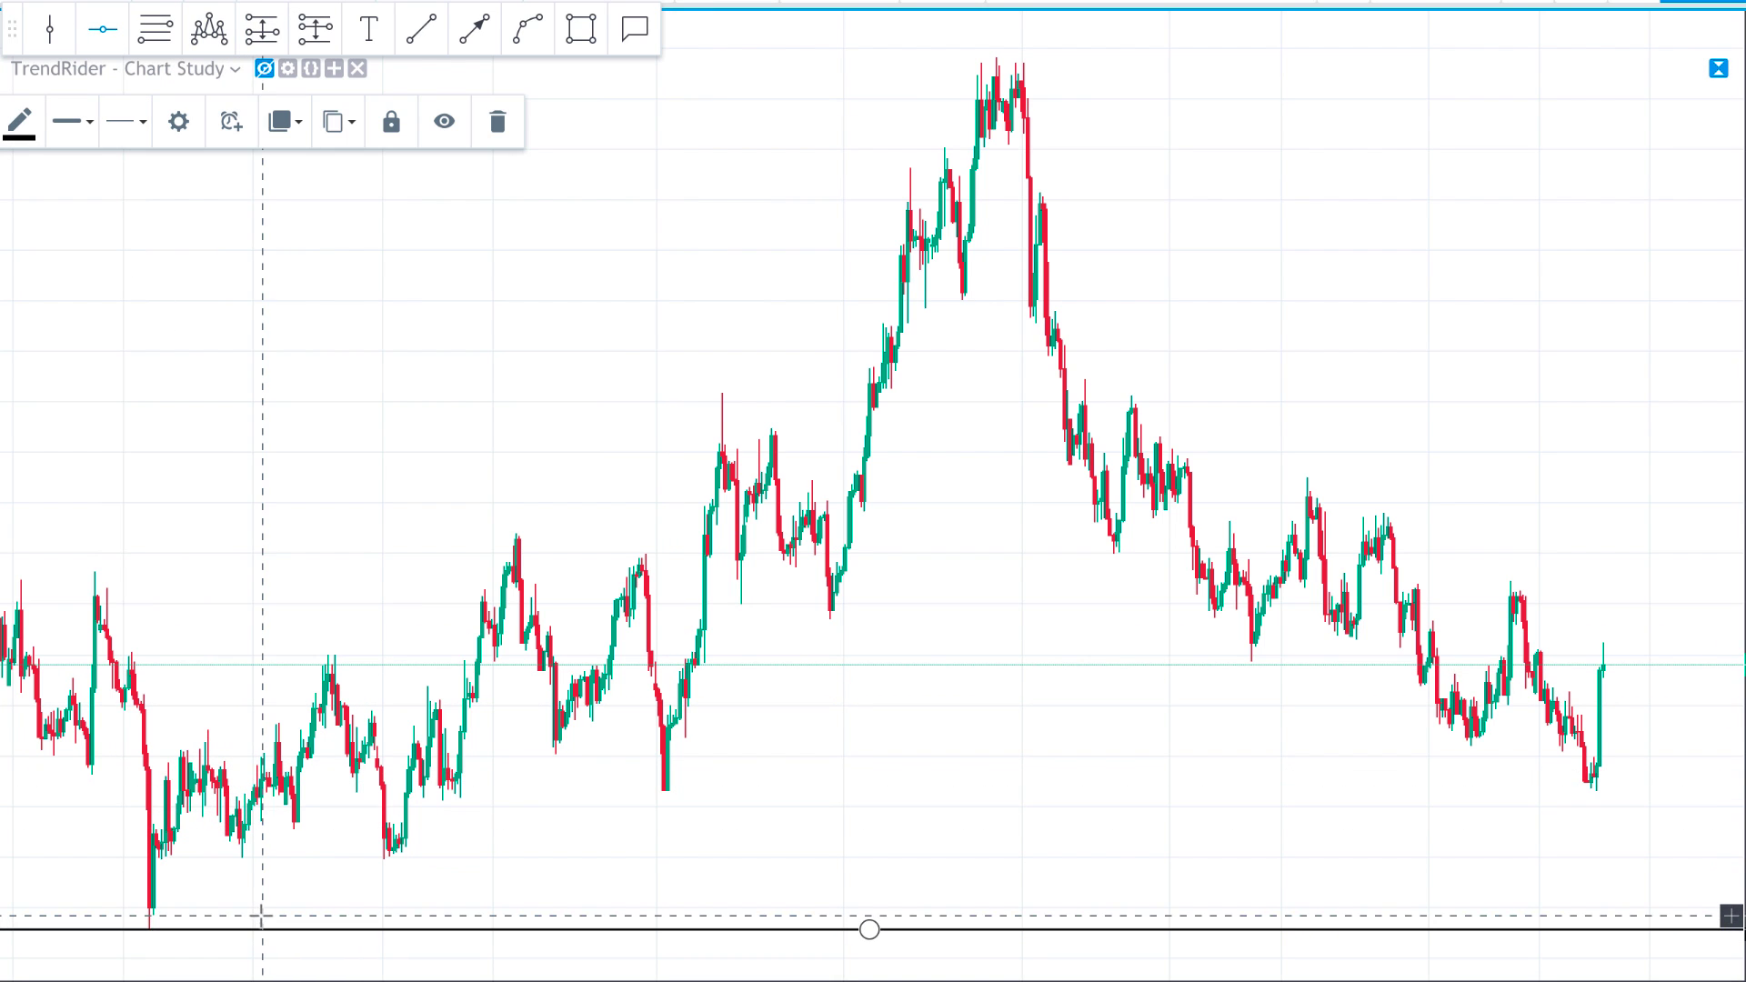
{"action": "scroll", "coordinate": [943, 791], "scroll_direction": "up", "scroll_amount": 4}
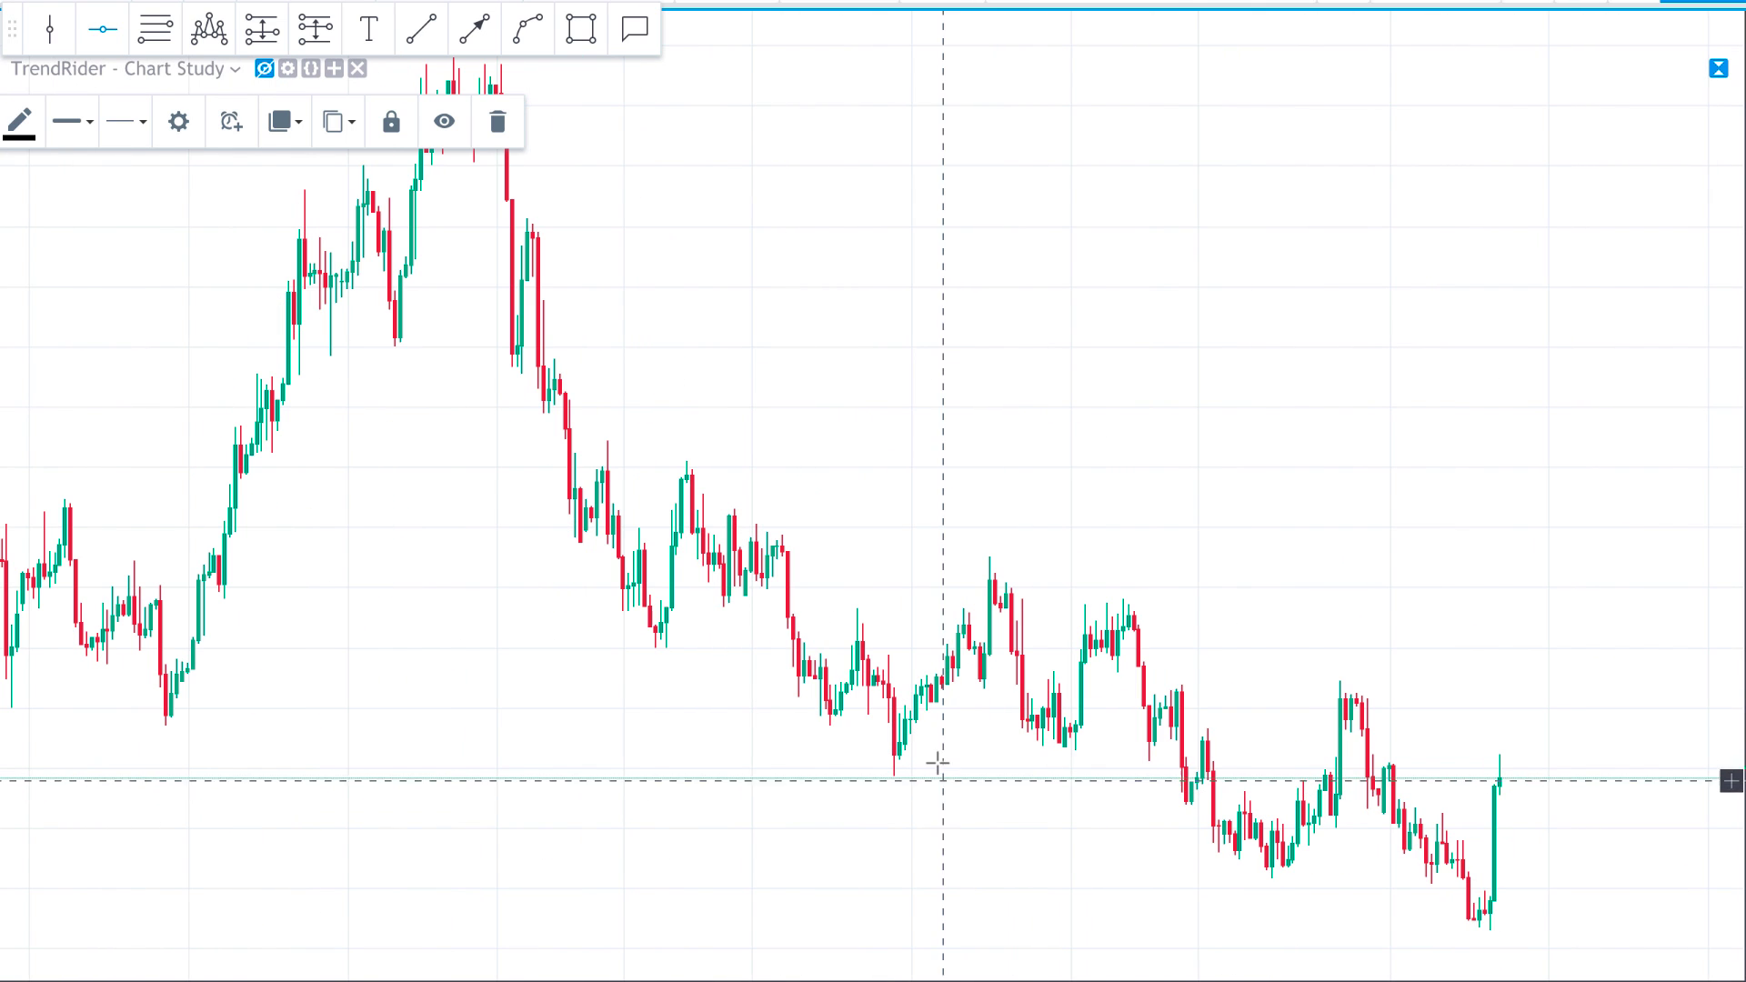
{"action": "left_click", "coordinate": [421, 29]}
{"action": "scroll", "coordinate": [769, 338], "scroll_direction": "down", "scroll_amount": 4}
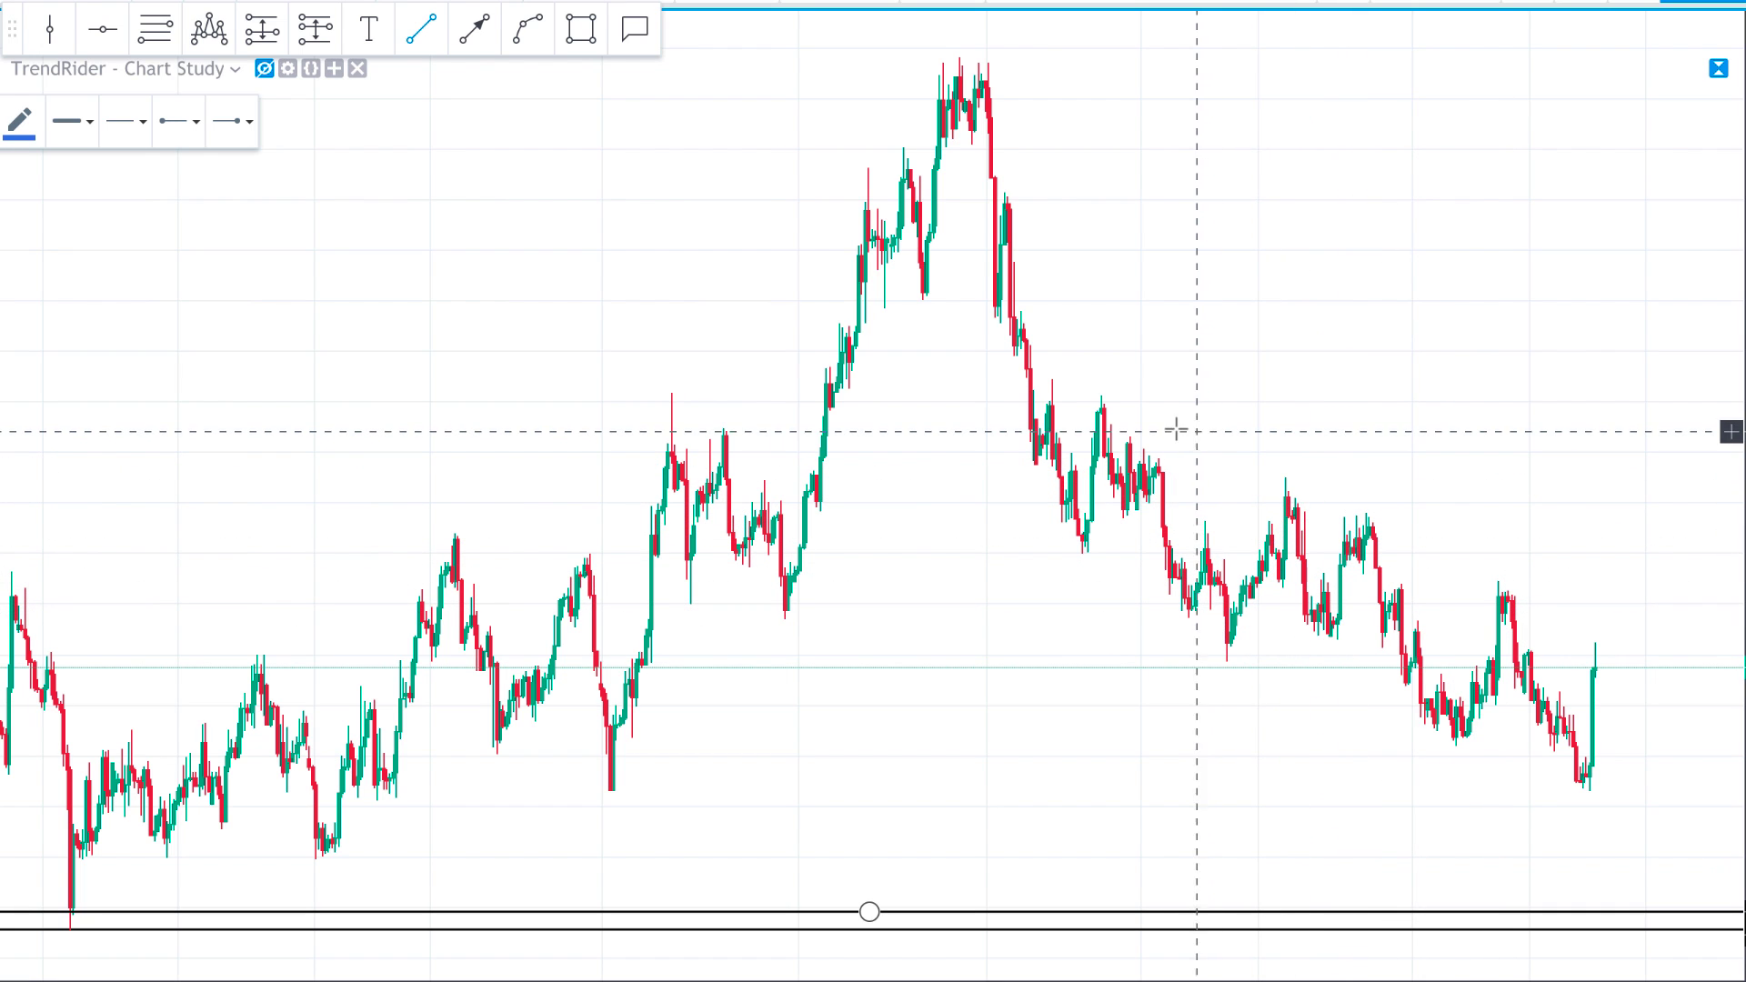
{"action": "scroll", "coordinate": [991, 291], "scroll_direction": "up", "scroll_amount": 5}
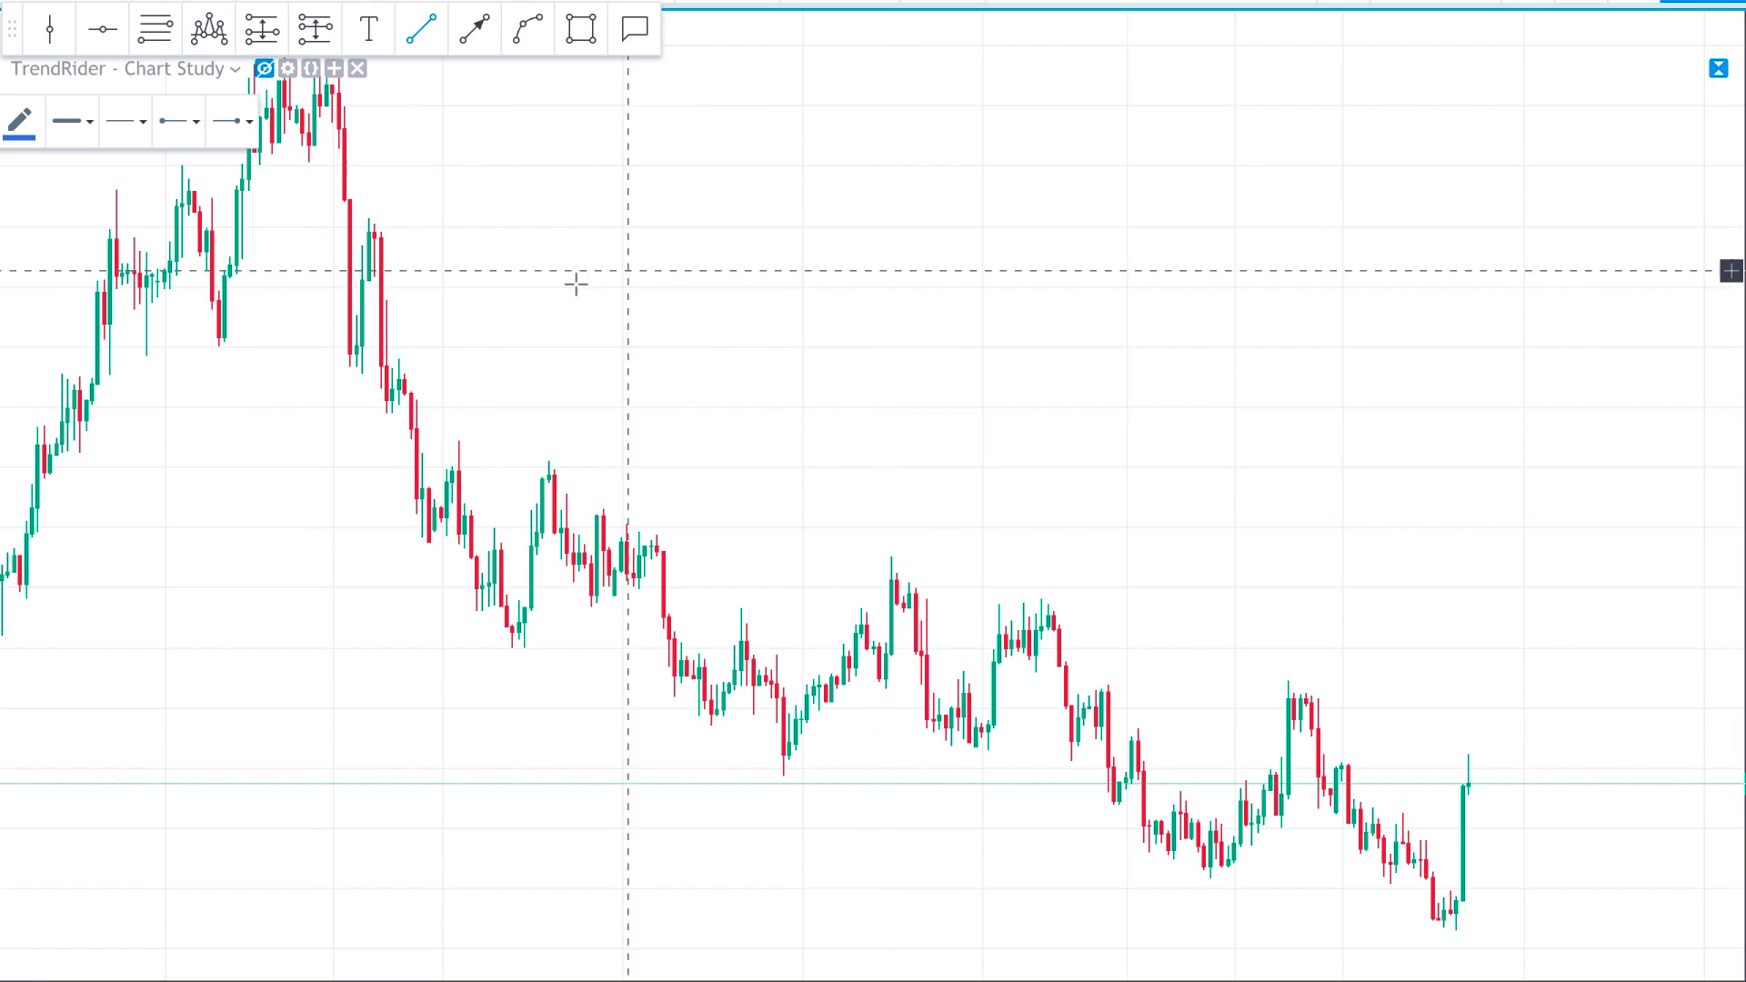
{"action": "scroll", "coordinate": [436, 336], "scroll_direction": "up", "scroll_amount": 3}
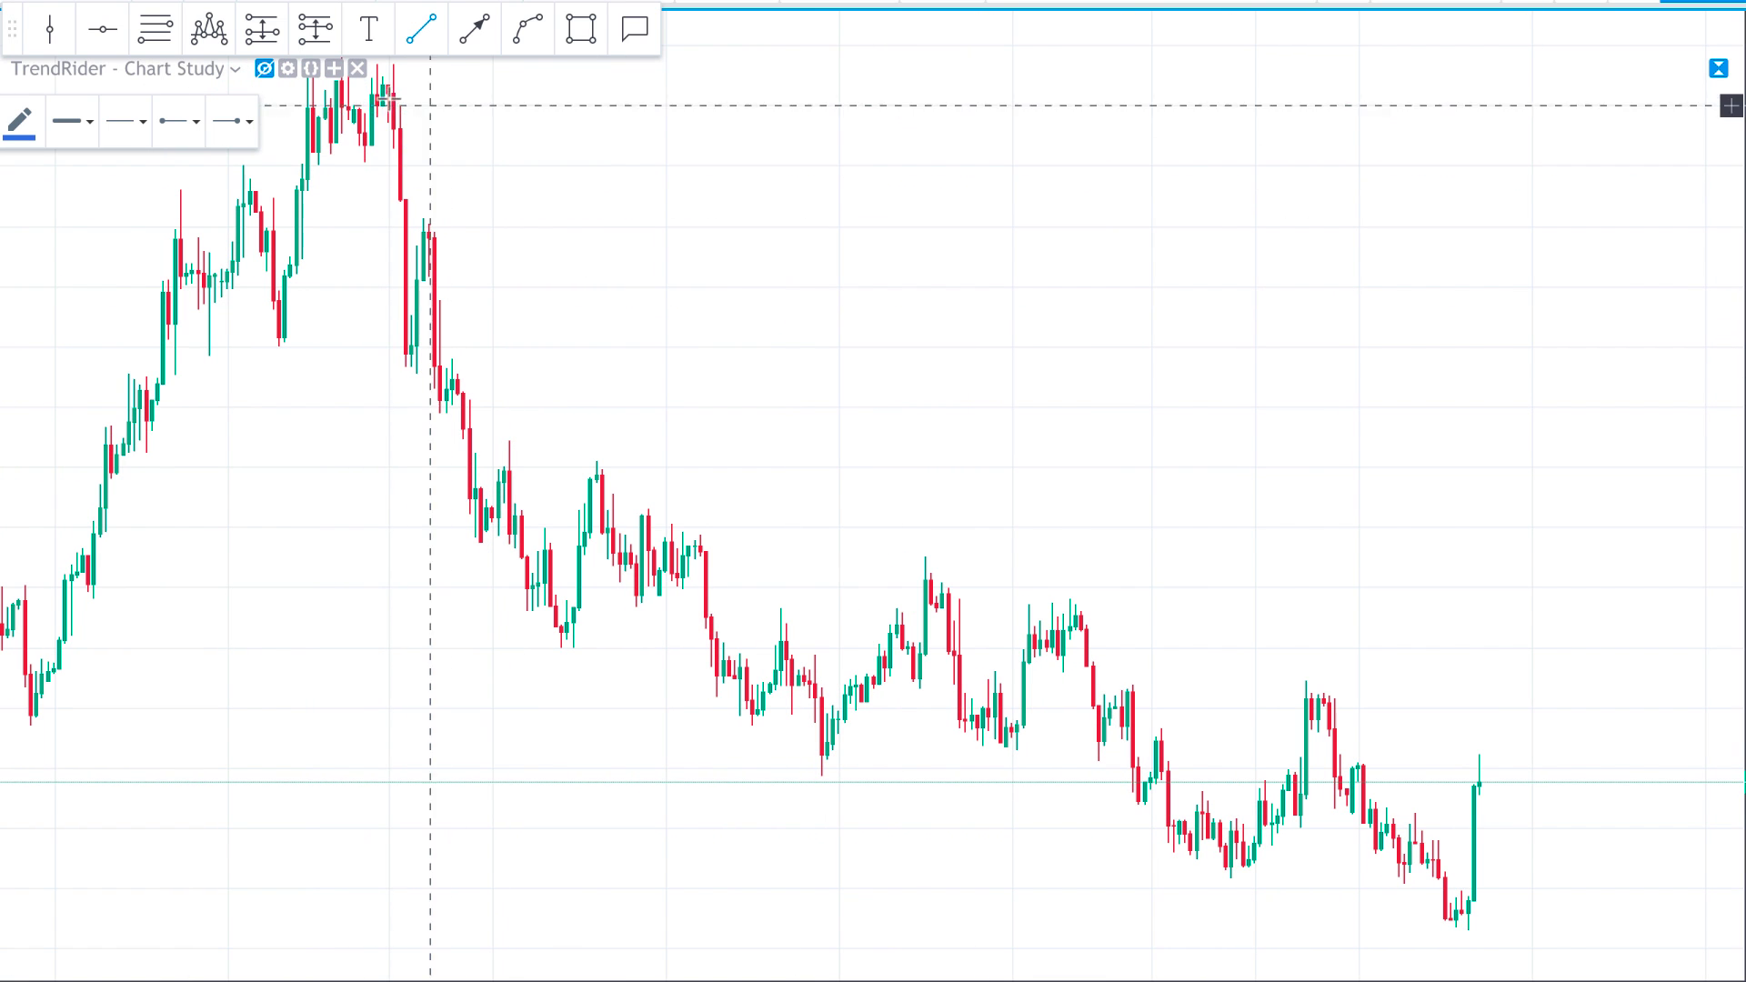
- Draw blue horizontal lines at the peak high and the peak's lower edge
{"action": "left_click", "coordinate": [343, 80]}
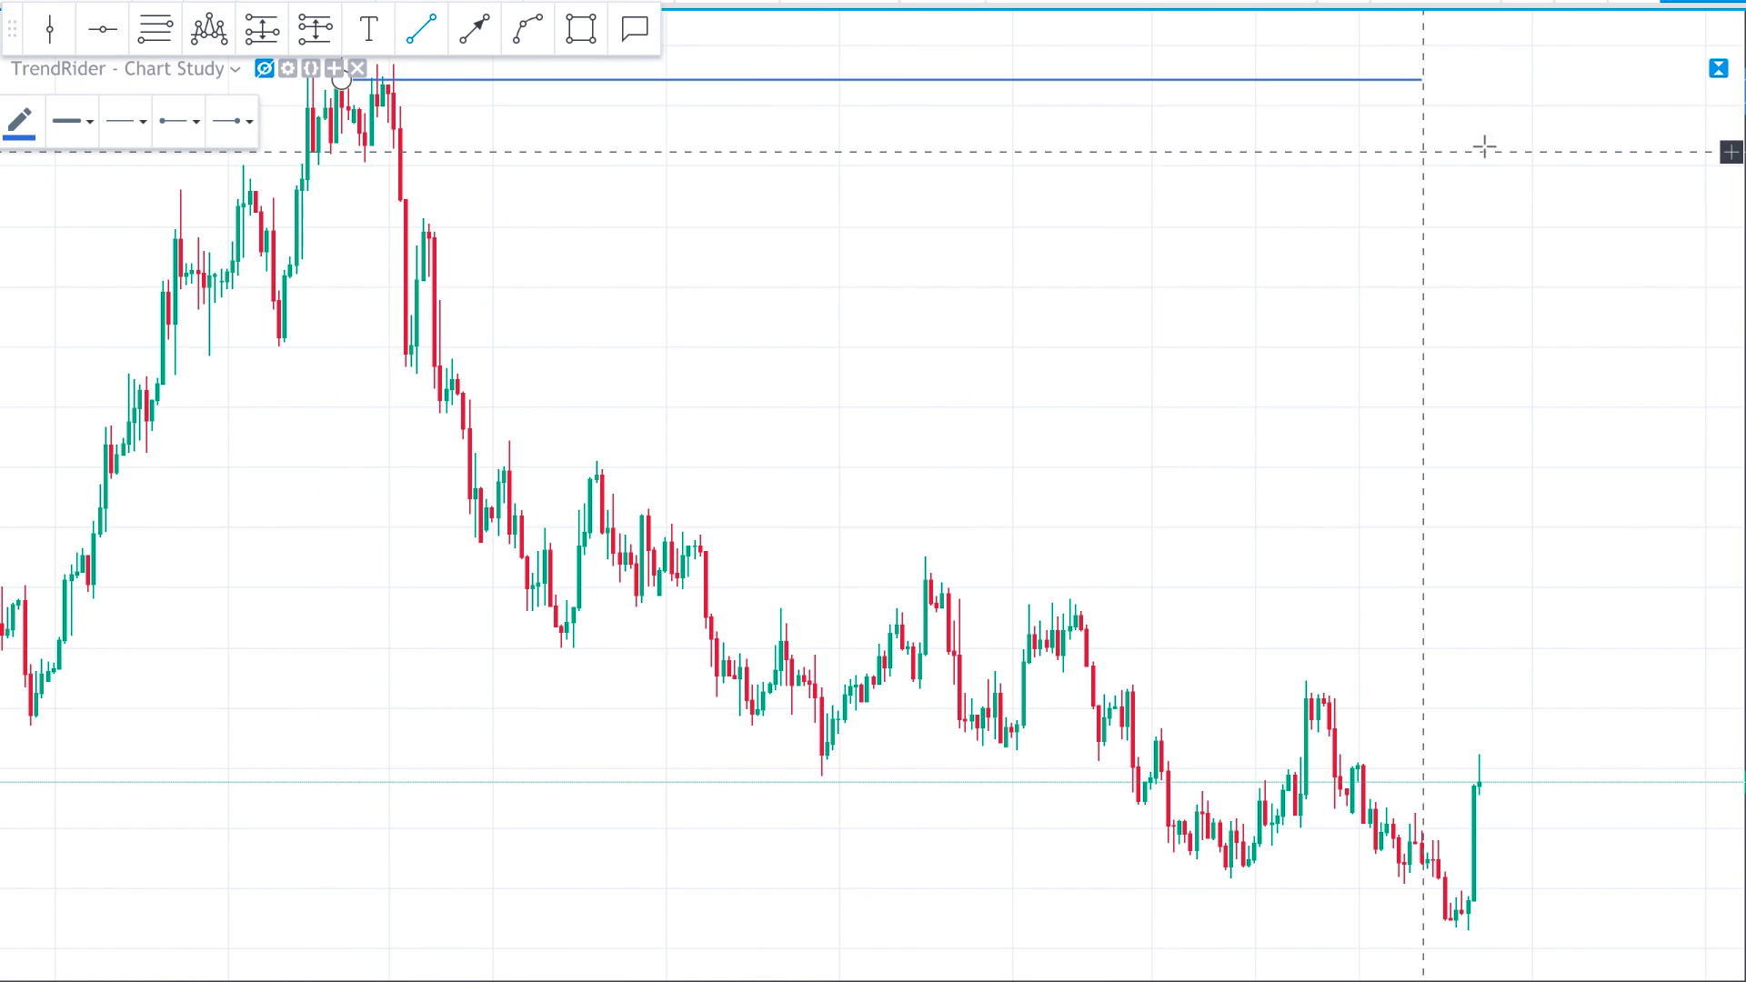
{"action": "left_click", "coordinate": [1588, 79]}
{"action": "left_click", "coordinate": [285, 154]}
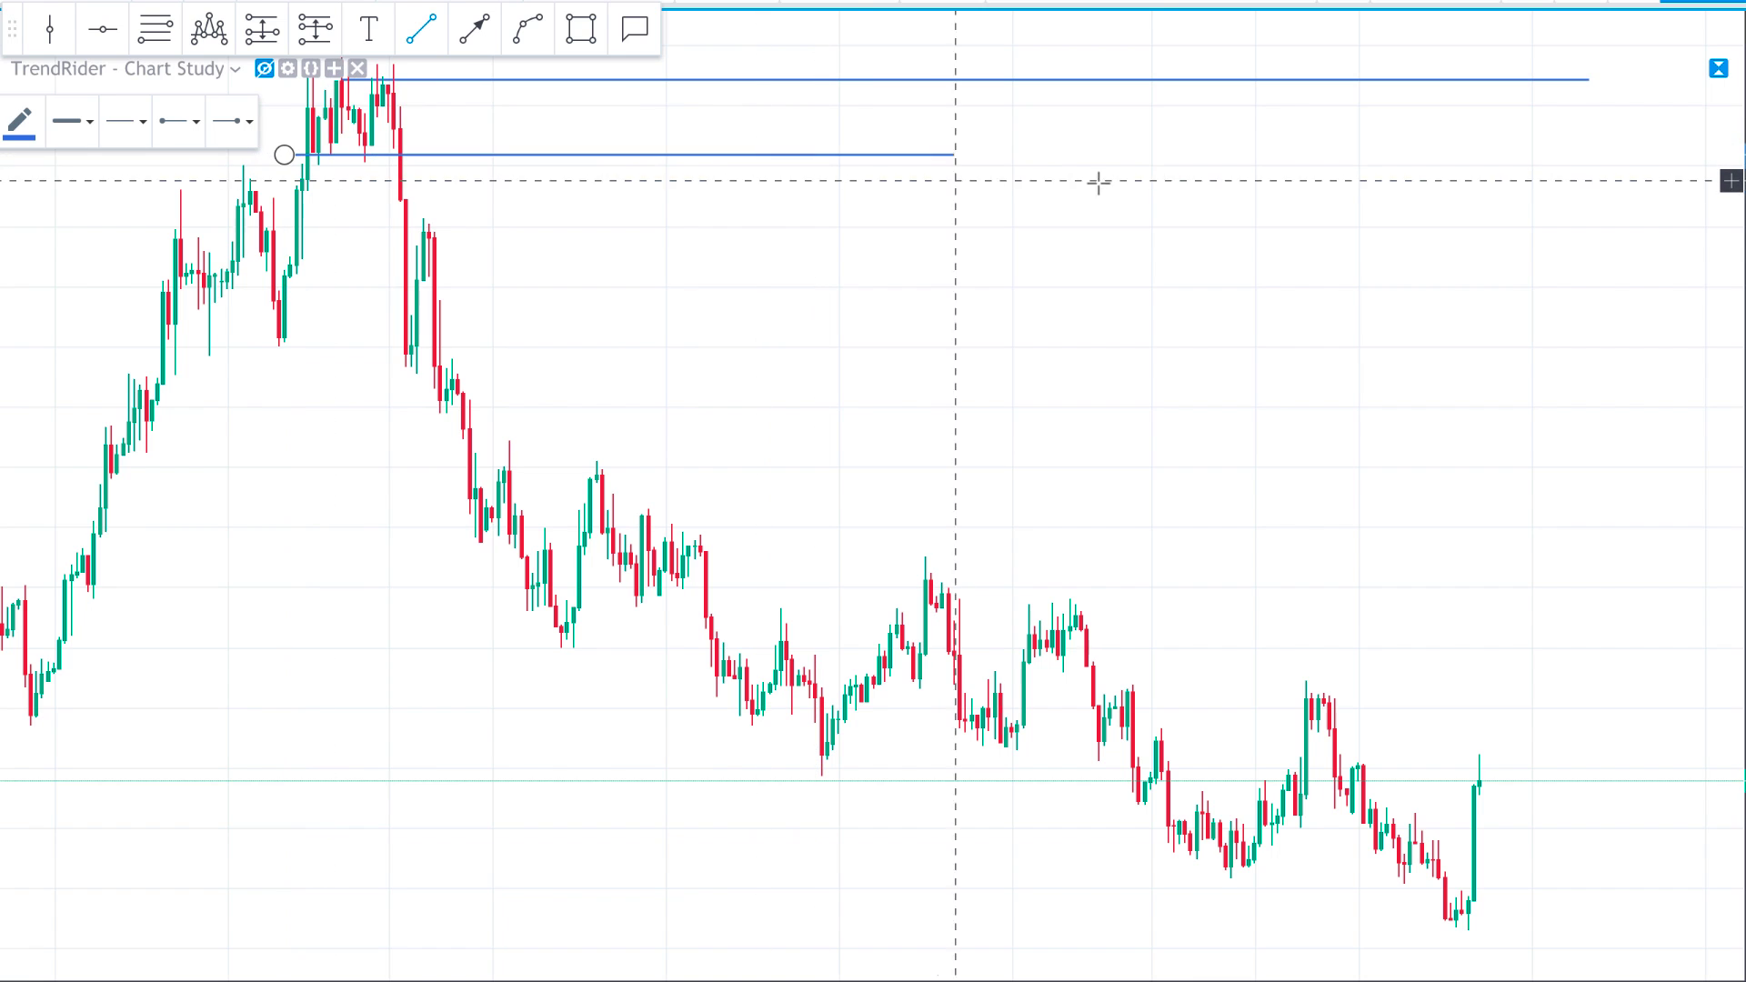
{"action": "left_click", "coordinate": [1574, 197]}
{"action": "left_click", "coordinate": [969, 278]}
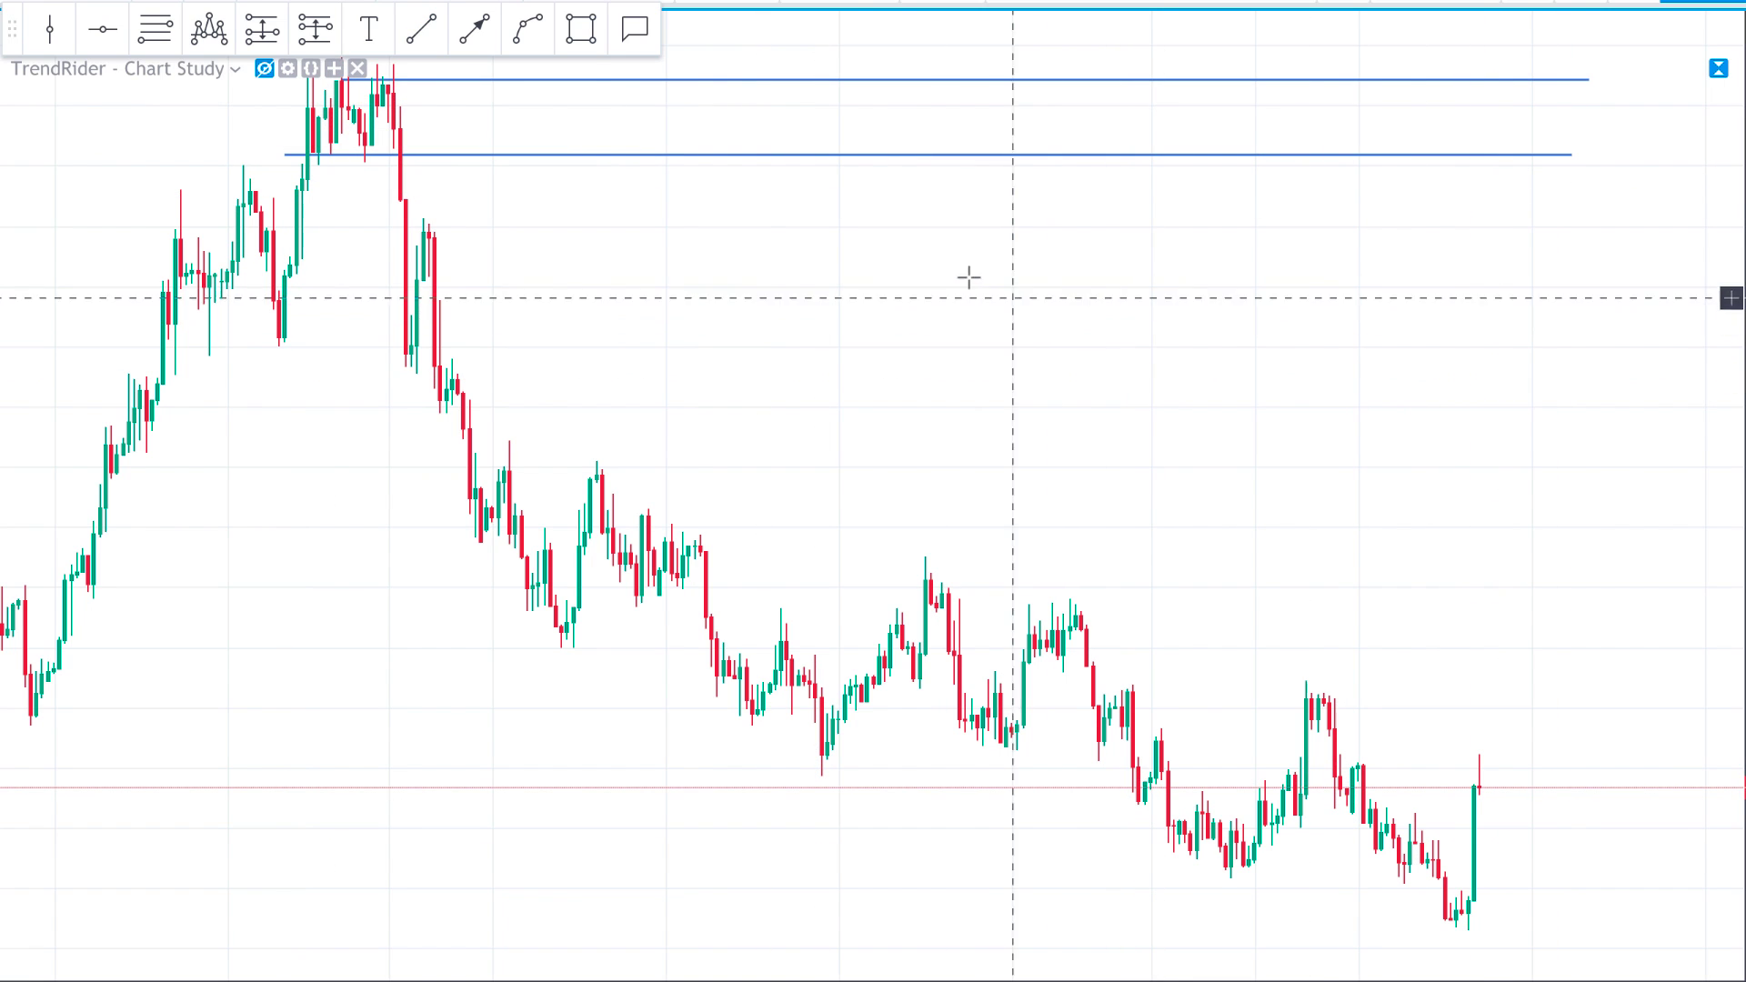
- Draw a close pair of blue horizontal lines at the rebound high below the peak
{"action": "left_click", "coordinate": [421, 28]}
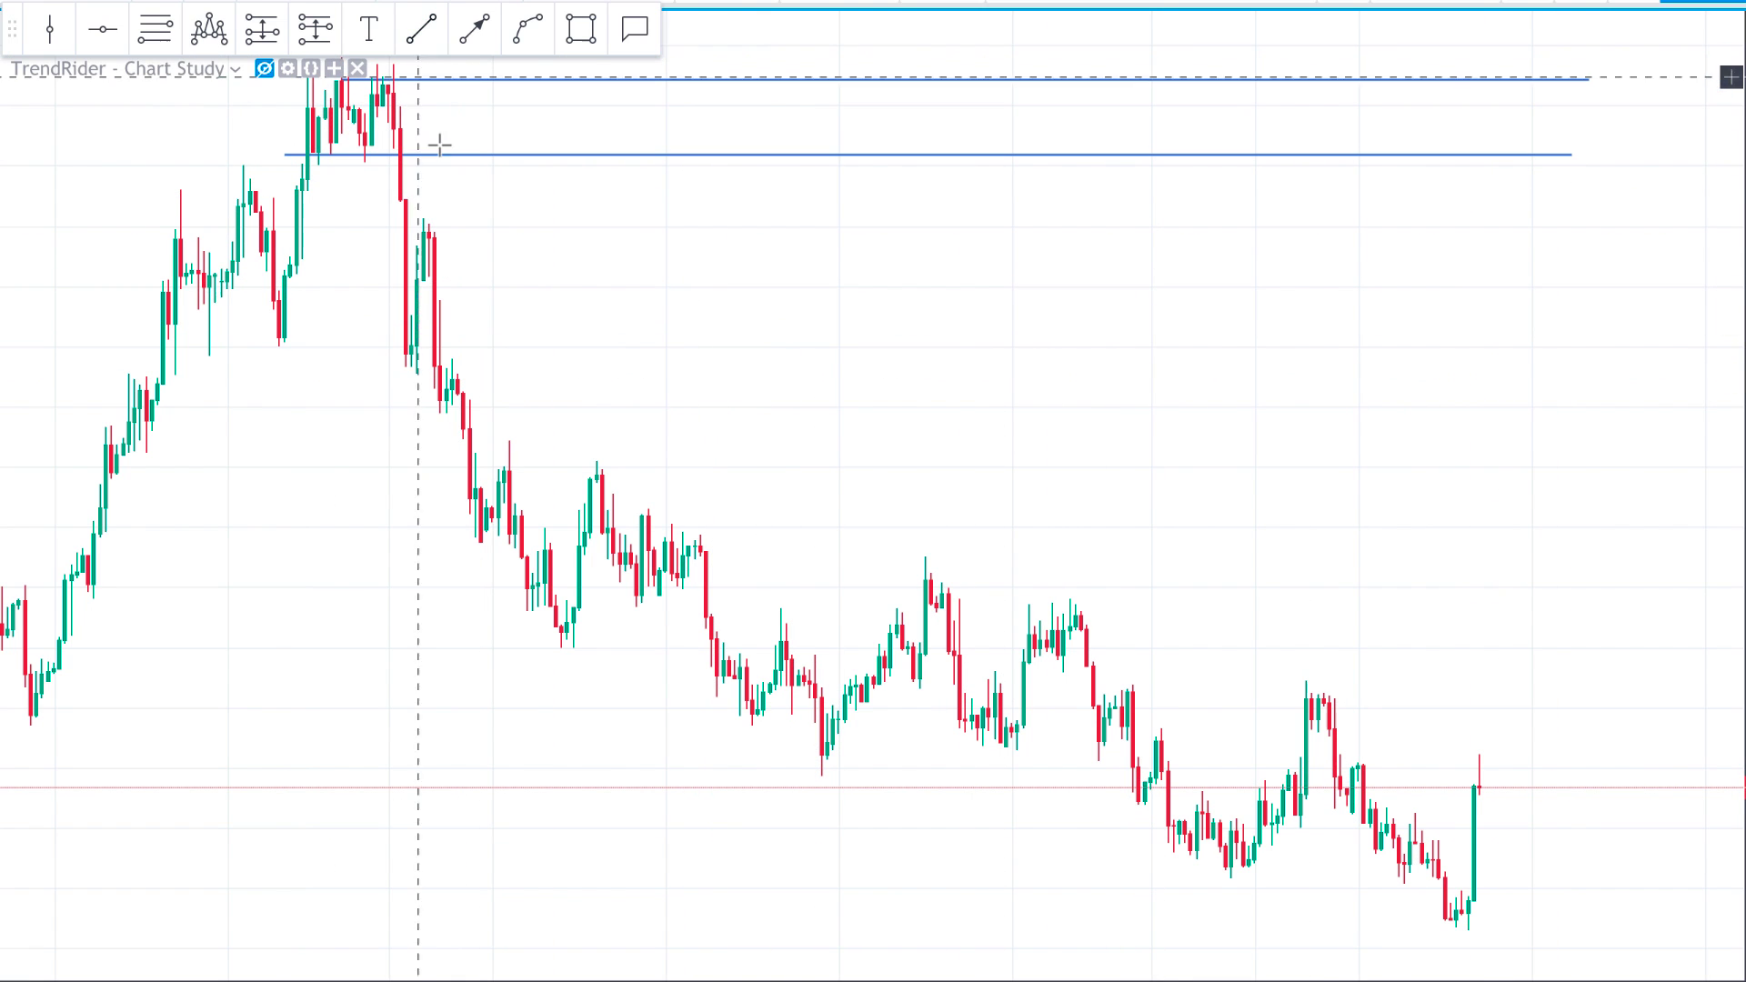
{"action": "left_click", "coordinate": [426, 221]}
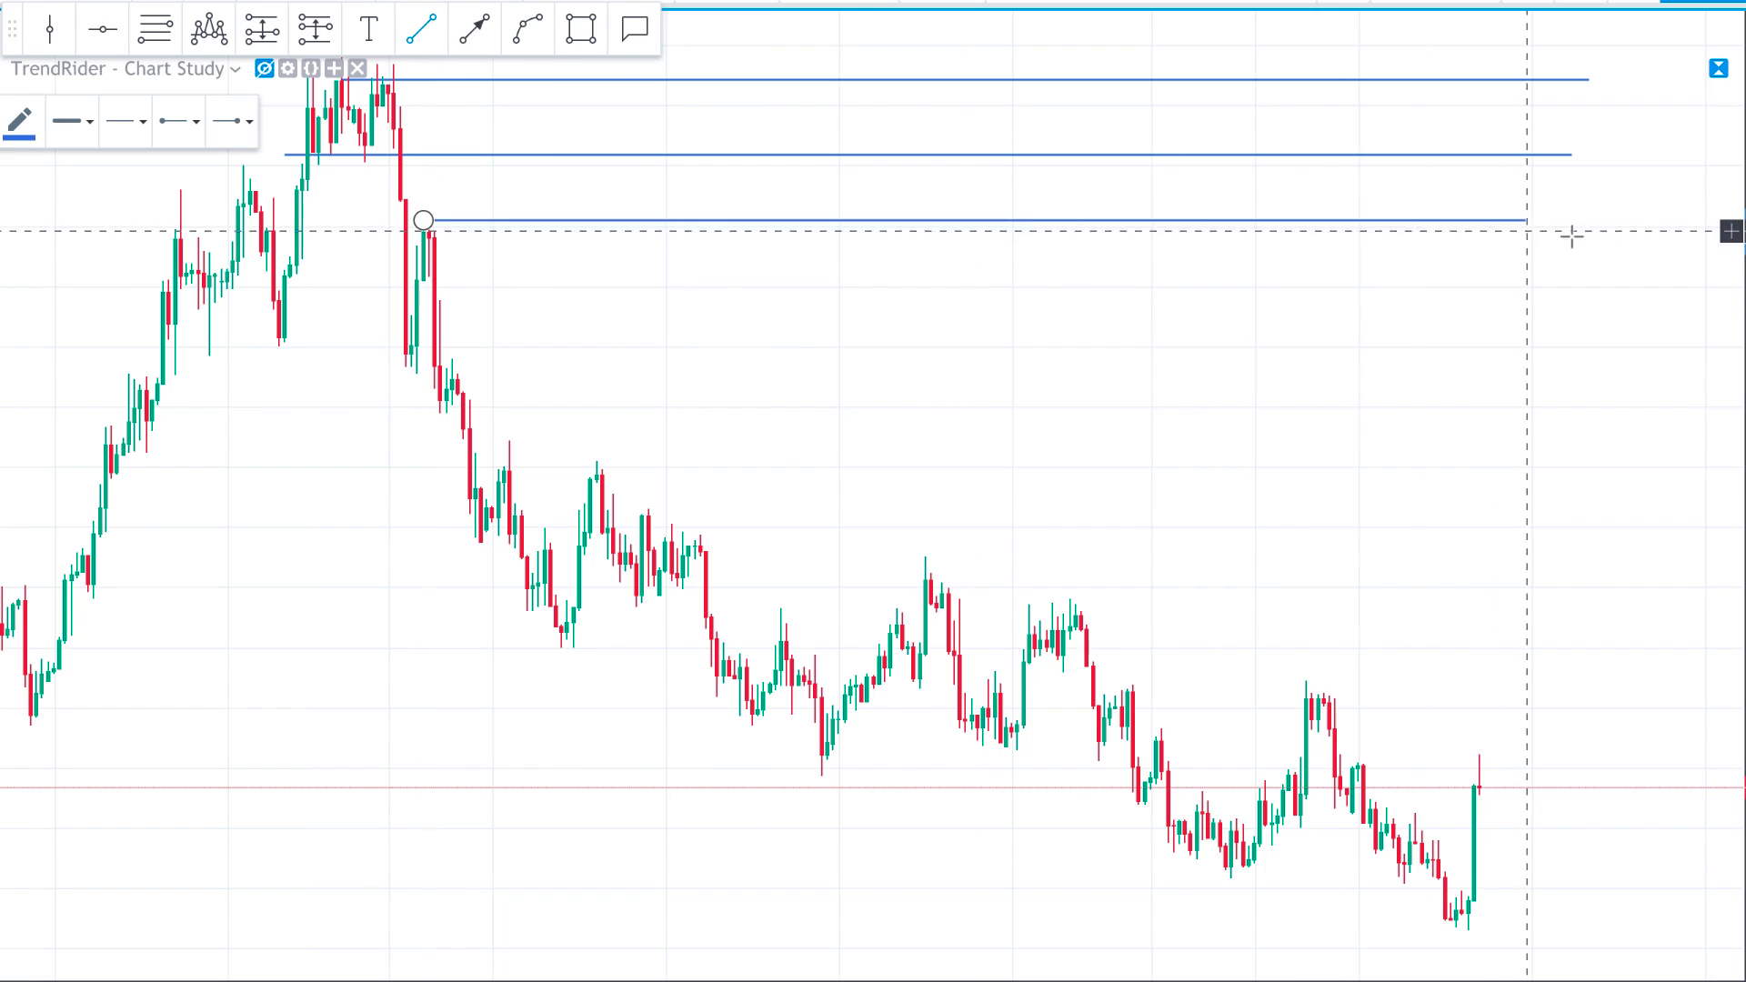
{"action": "left_click", "coordinate": [1601, 220]}
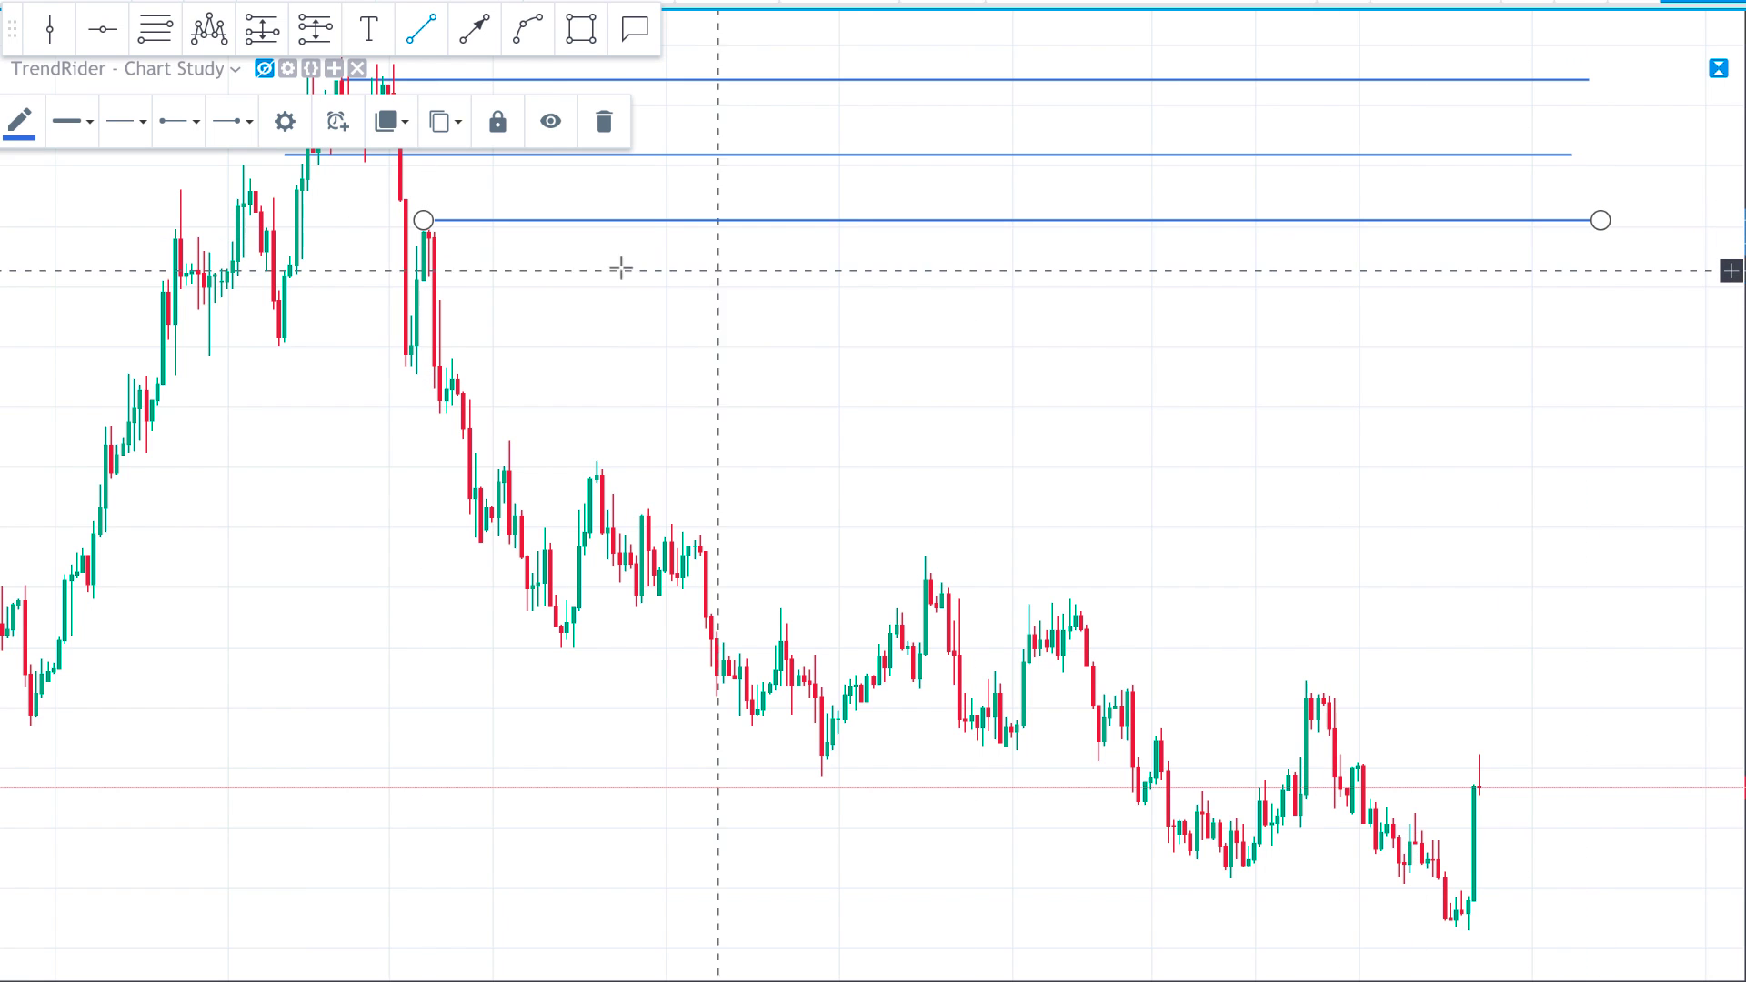
{"action": "left_click", "coordinate": [429, 237]}
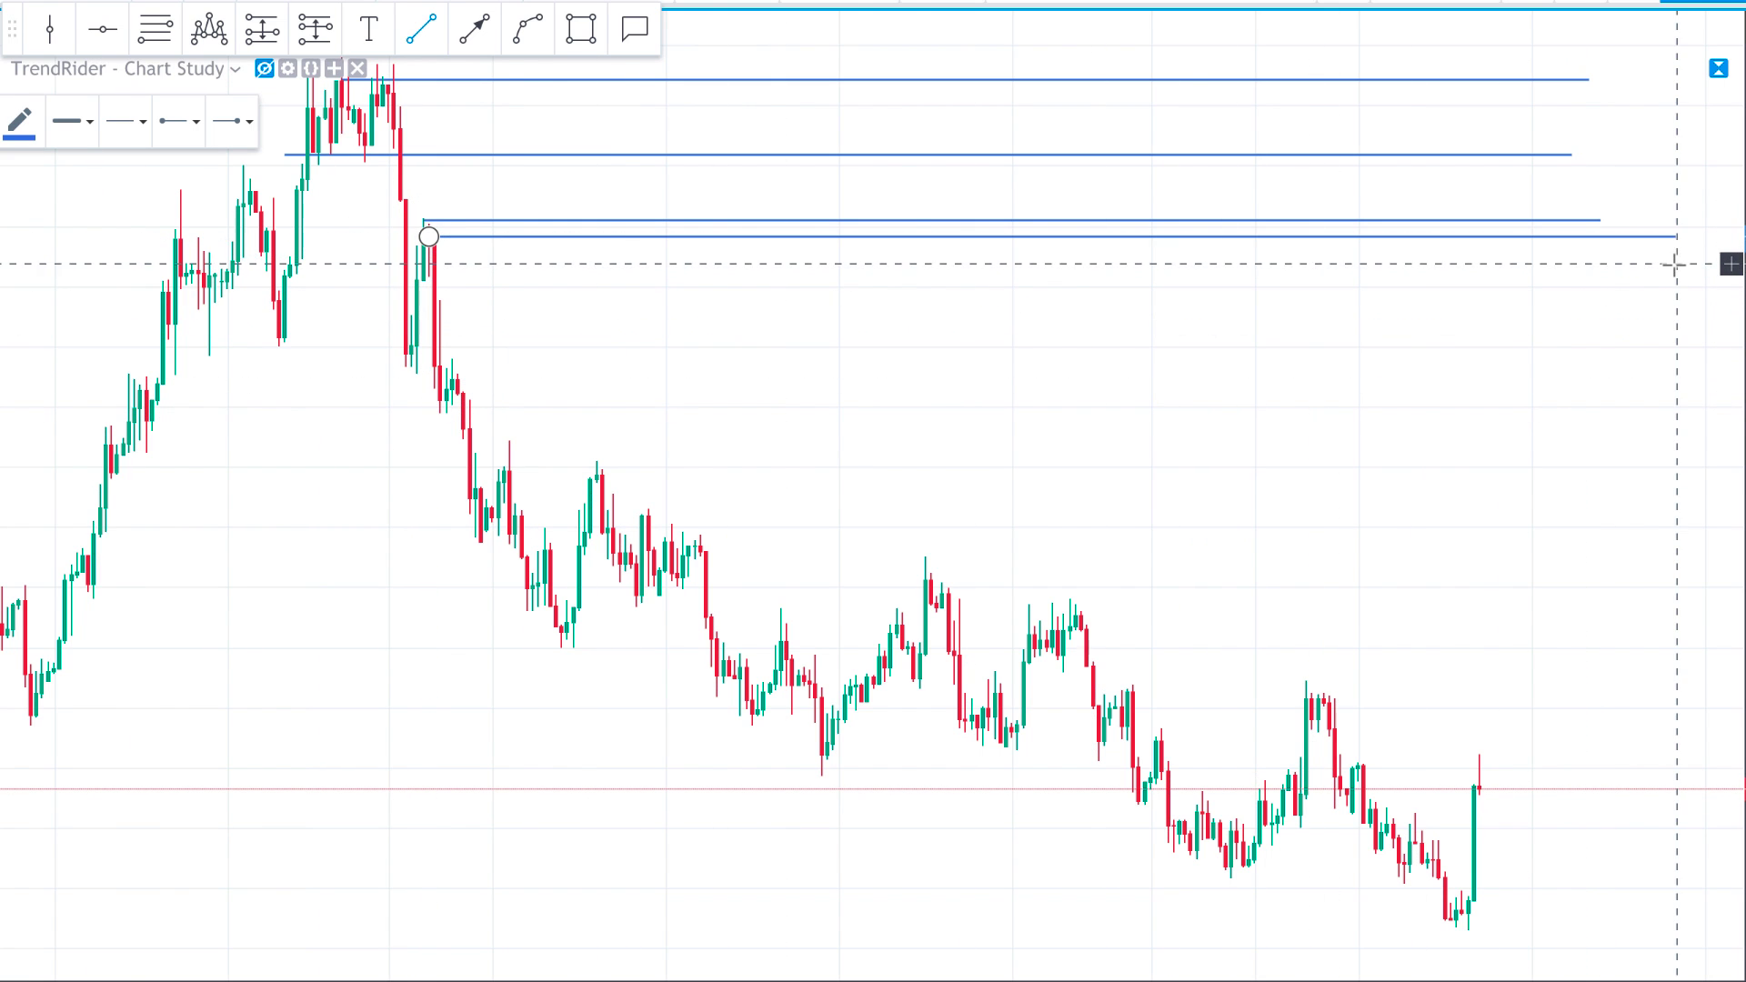
{"action": "left_click", "coordinate": [1610, 263]}
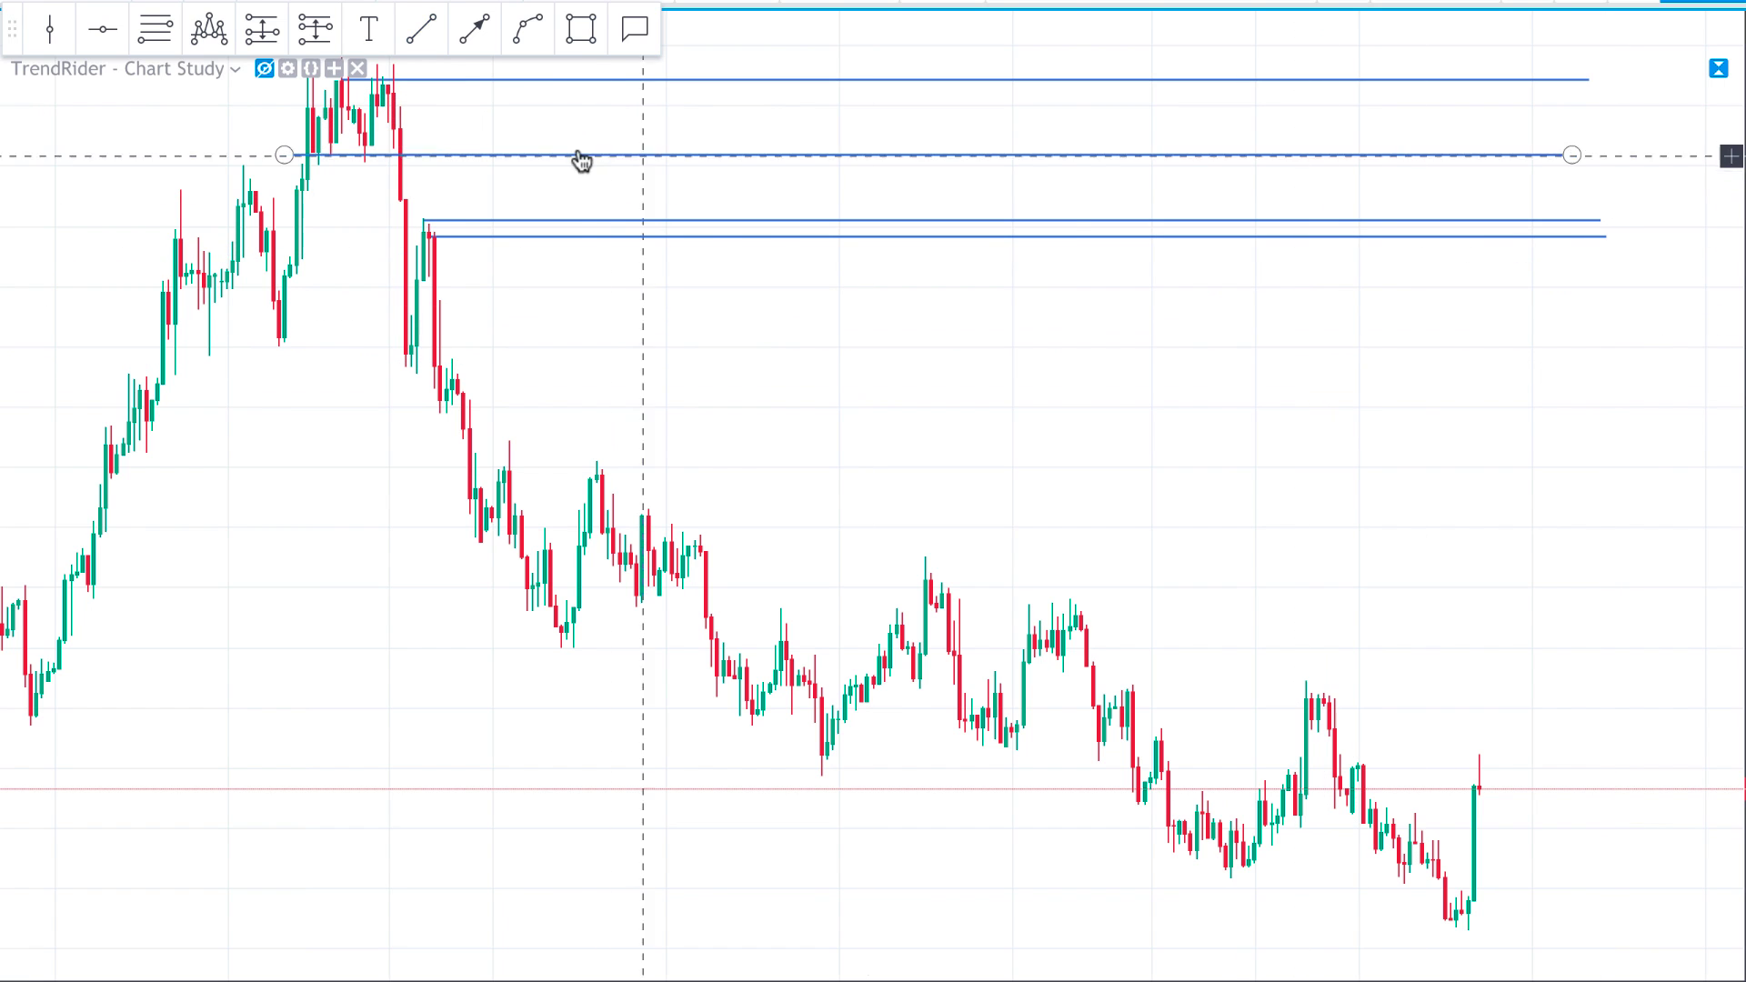
{"action": "left_click", "coordinate": [575, 30]}
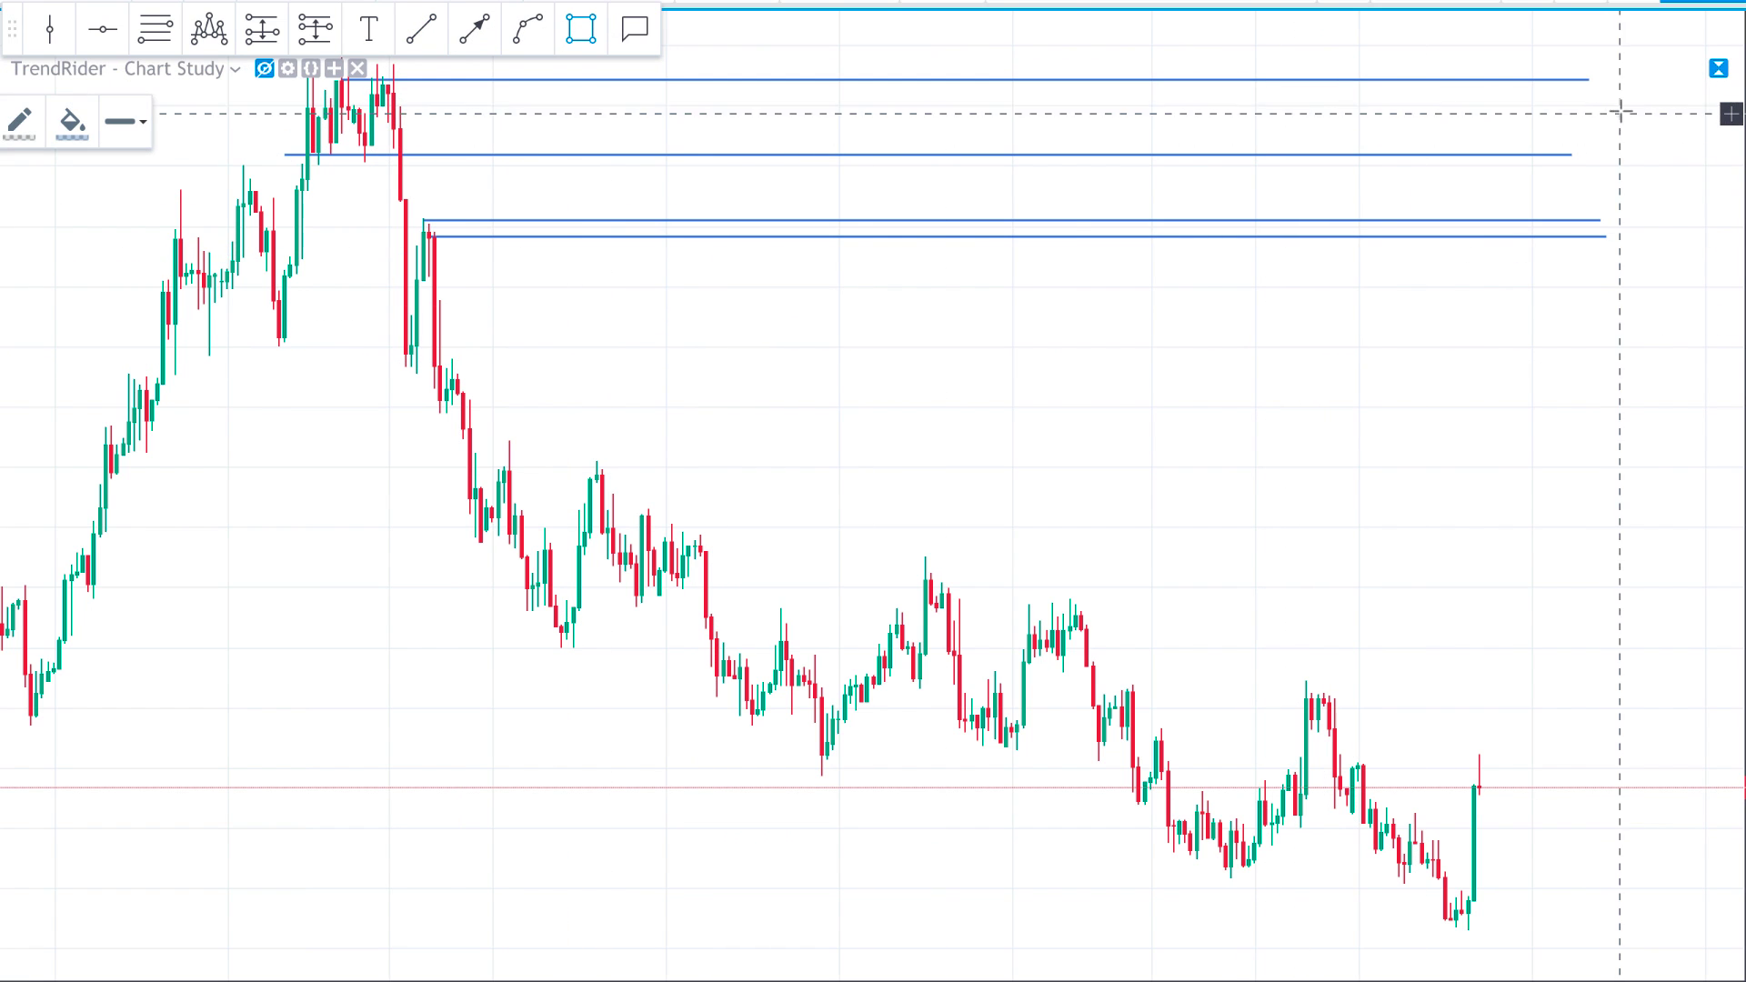
- Shade blue rectangle zones across the peak band and between the lower line pair
{"action": "left_click", "coordinate": [1602, 90]}
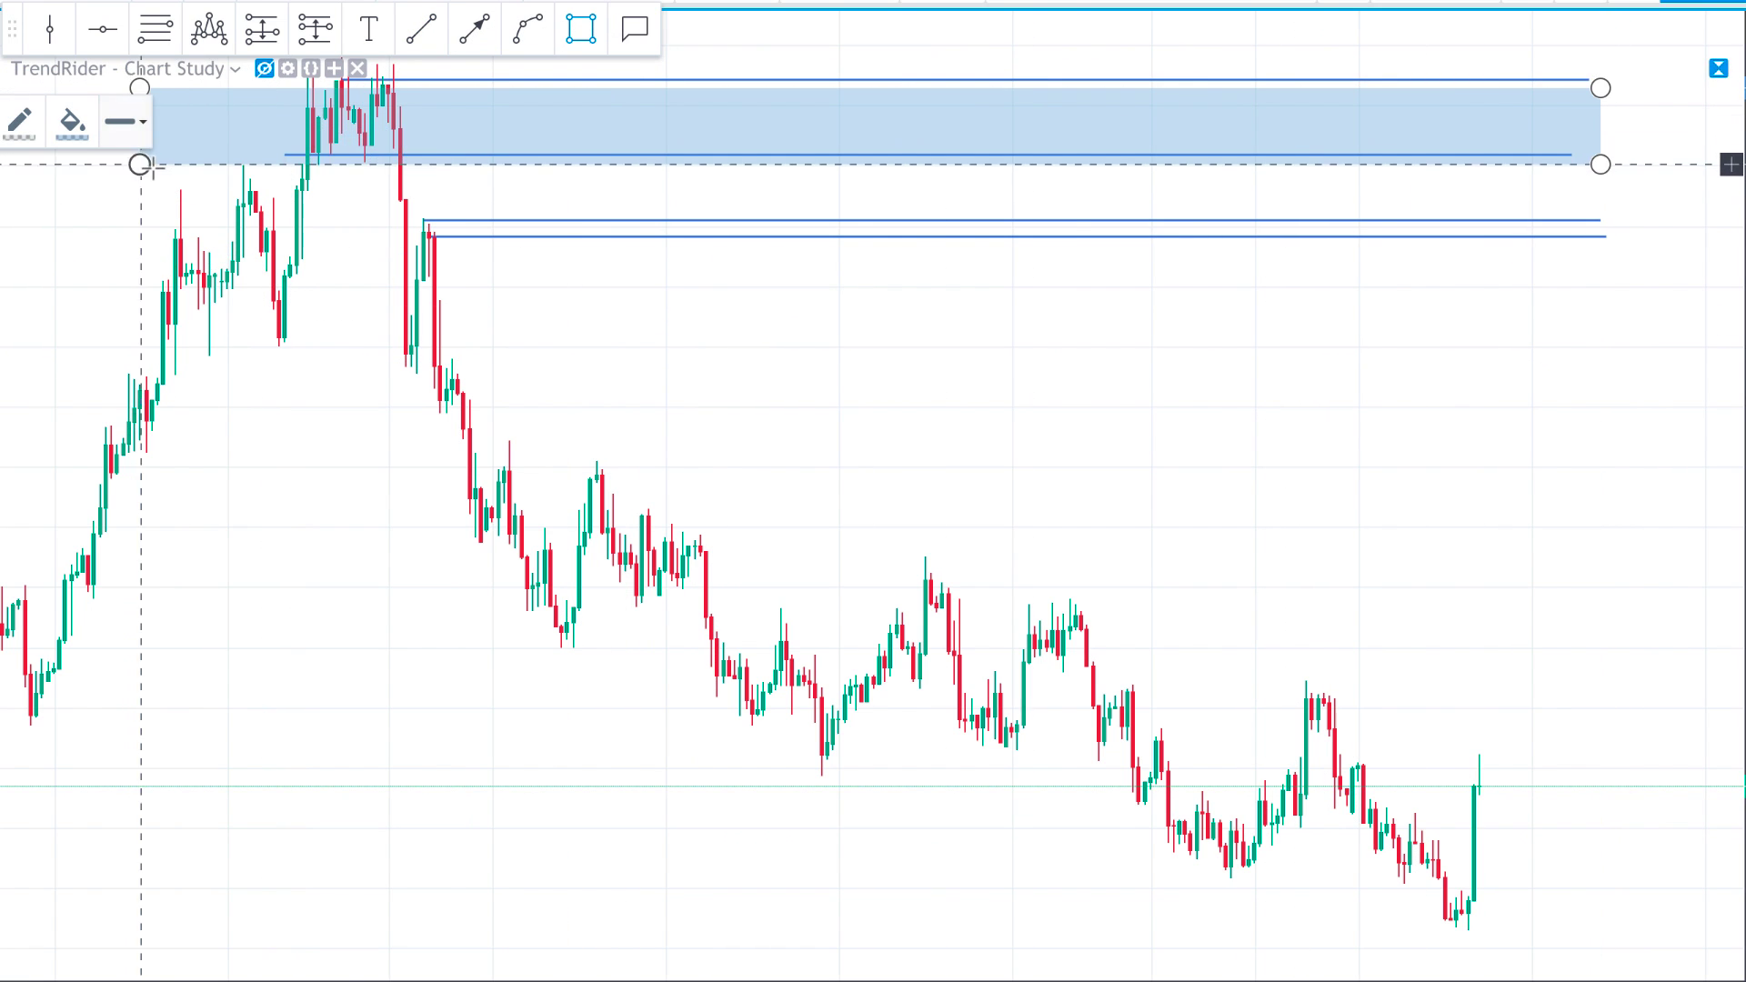
{"action": "left_click", "coordinate": [176, 159]}
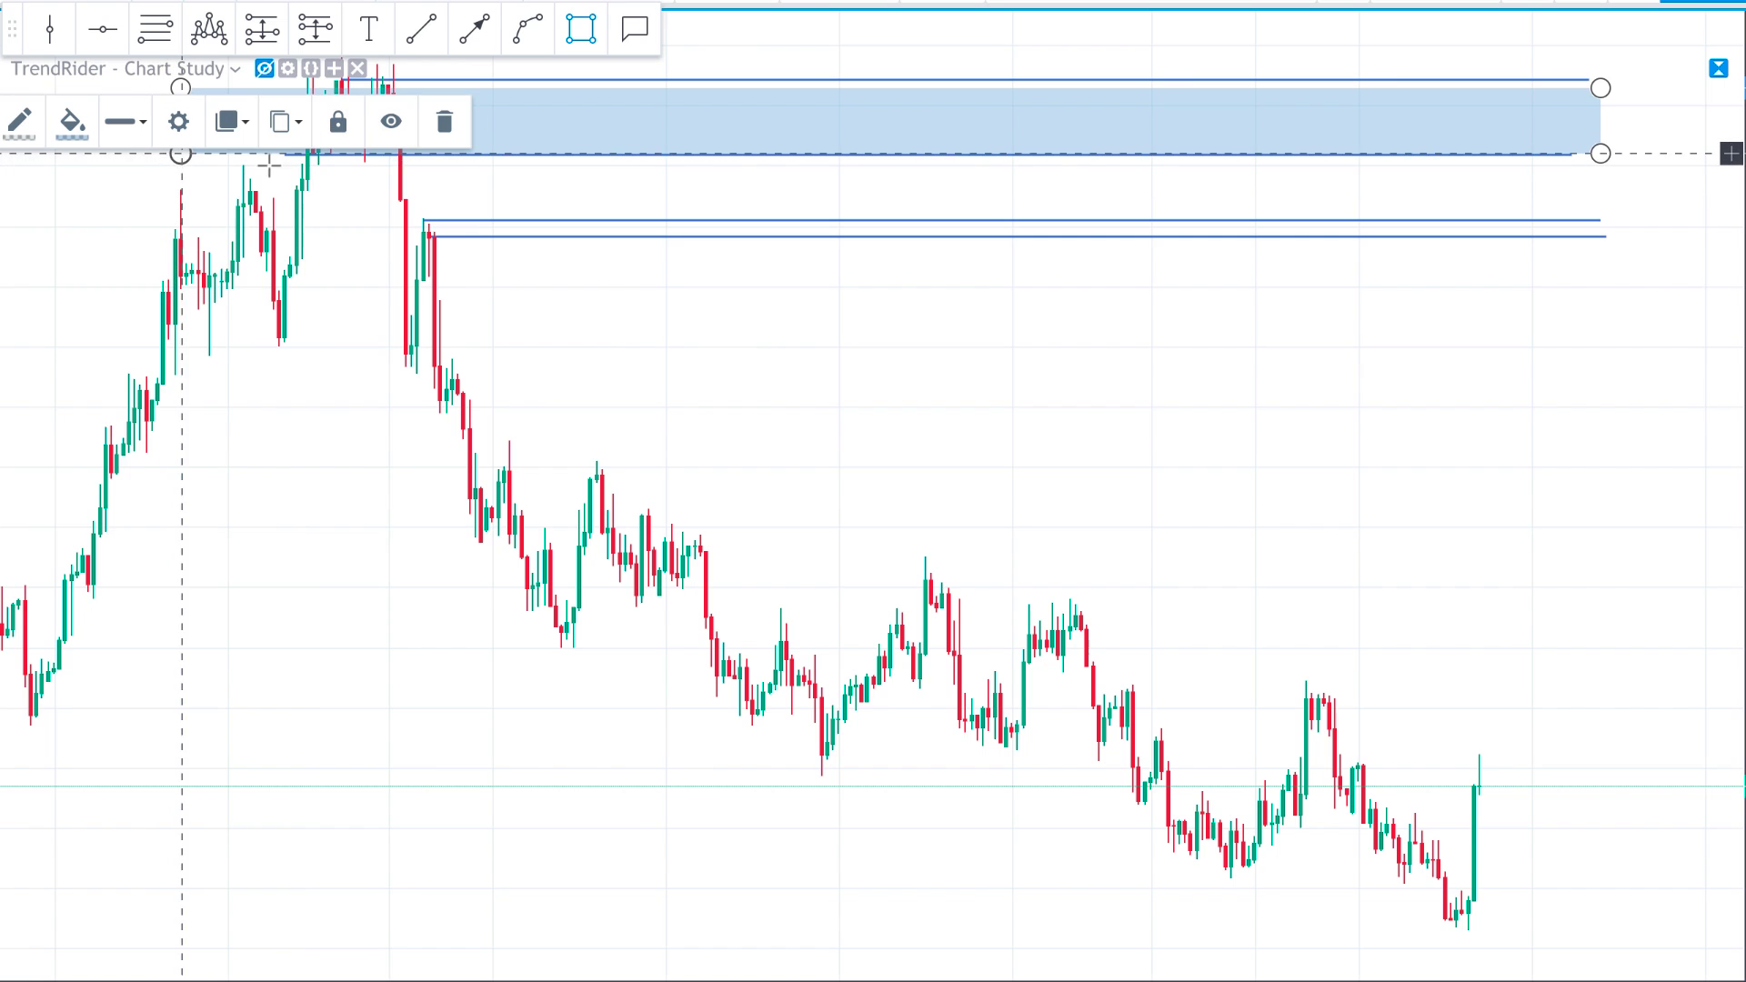
{"action": "left_click", "coordinate": [418, 222]}
{"action": "left_click", "coordinate": [1619, 241]}
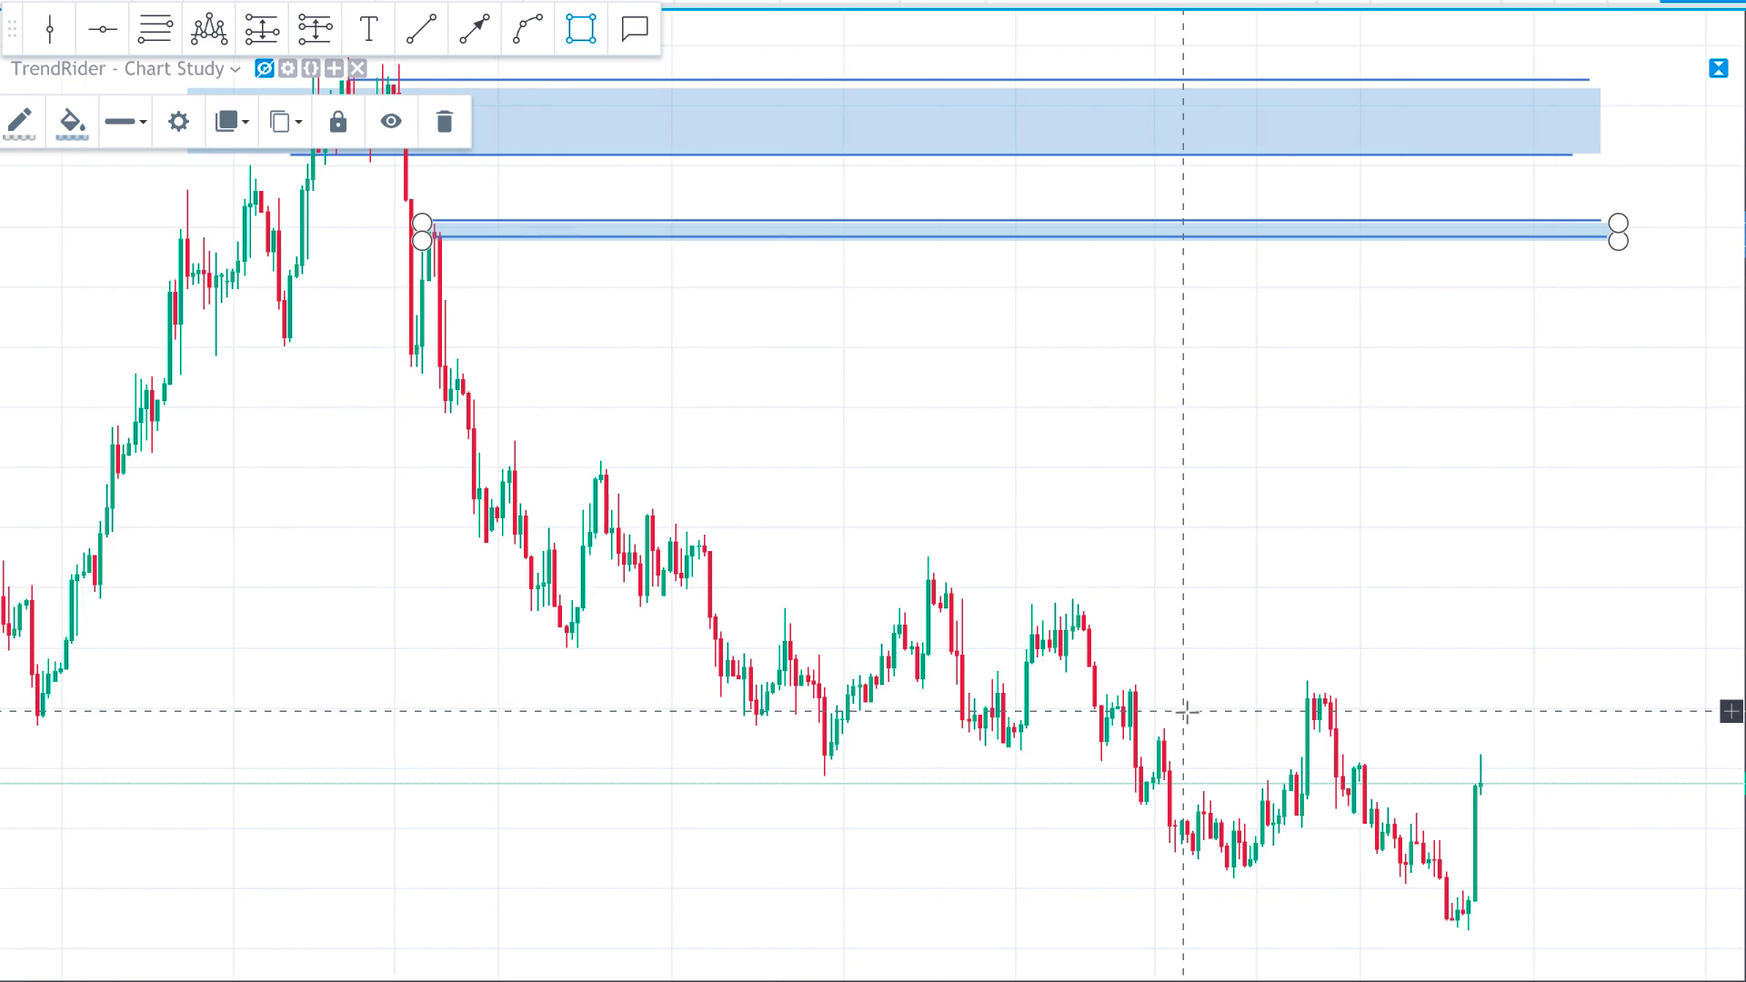
- Add a thin blue rectangle zone along the bottom lows
{"action": "scroll", "coordinate": [1184, 713], "scroll_direction": "down", "scroll_amount": 5}
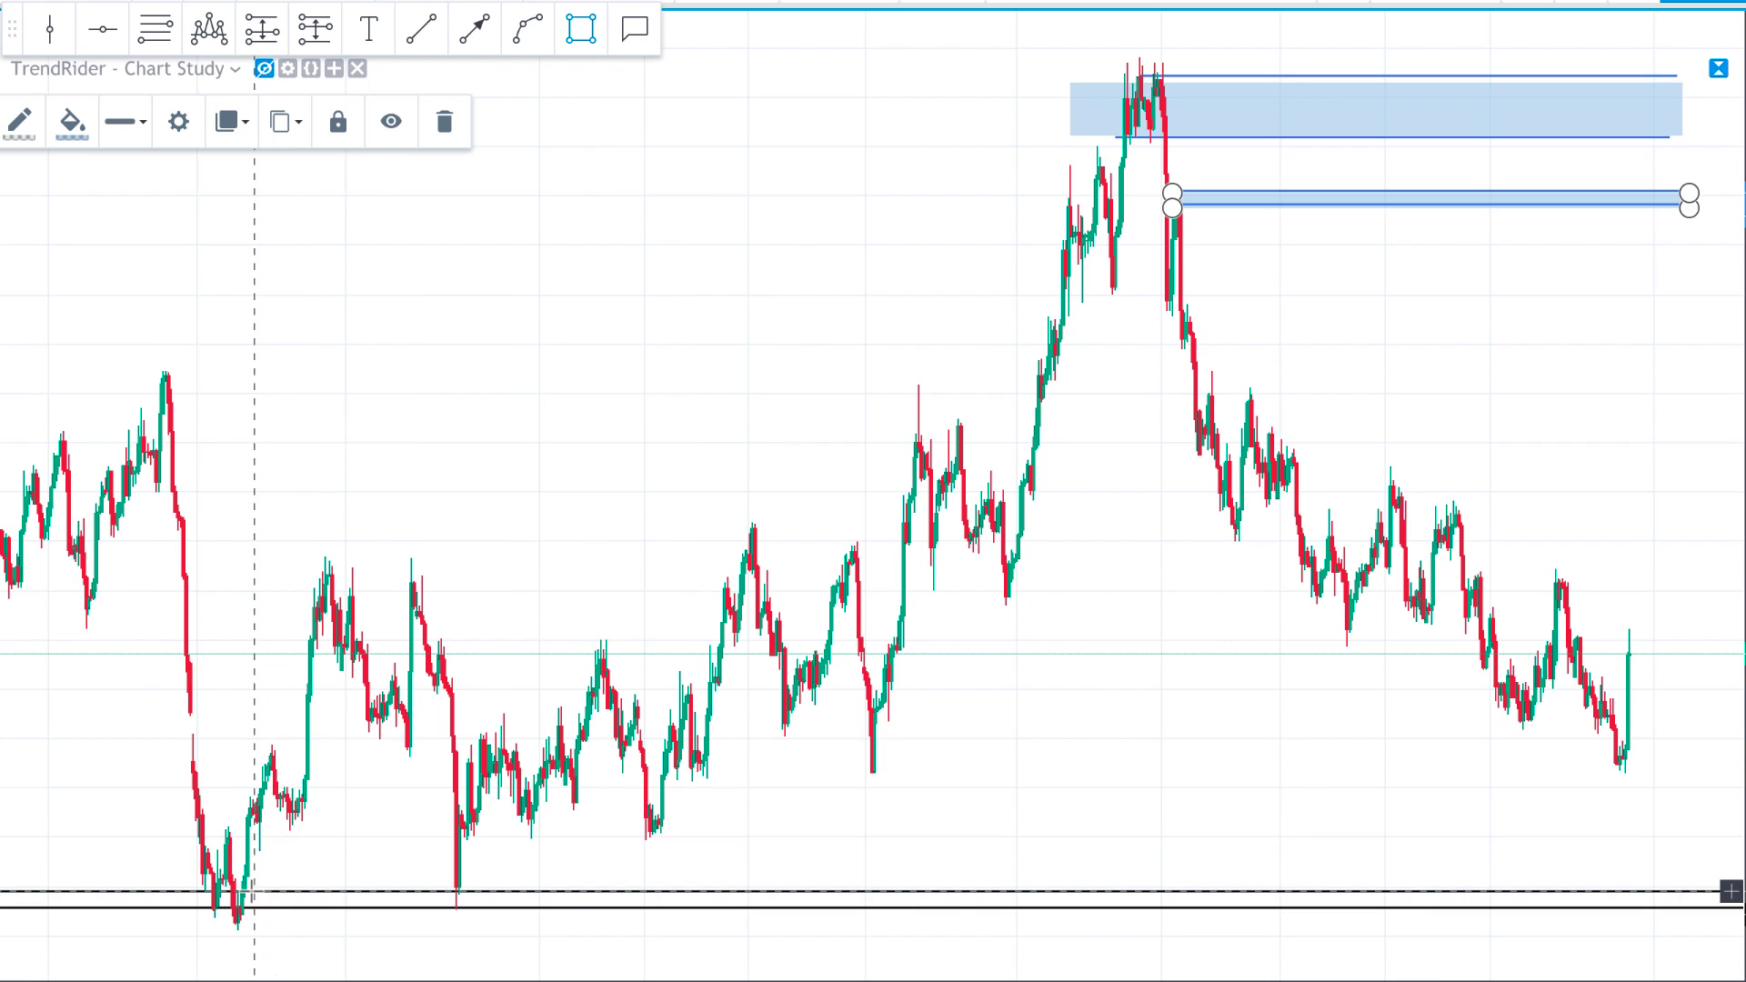
{"action": "left_click", "coordinate": [253, 891]}
{"action": "left_click", "coordinate": [1648, 907]}
{"action": "left_click", "coordinate": [1345, 810]}
{"action": "scroll", "coordinate": [1346, 812], "scroll_direction": "up", "scroll_amount": 5}
{"action": "scroll", "coordinate": [1345, 823], "scroll_direction": "up", "scroll_amount": 1}
{"action": "scroll", "coordinate": [1343, 821], "scroll_direction": "down", "scroll_amount": 4}
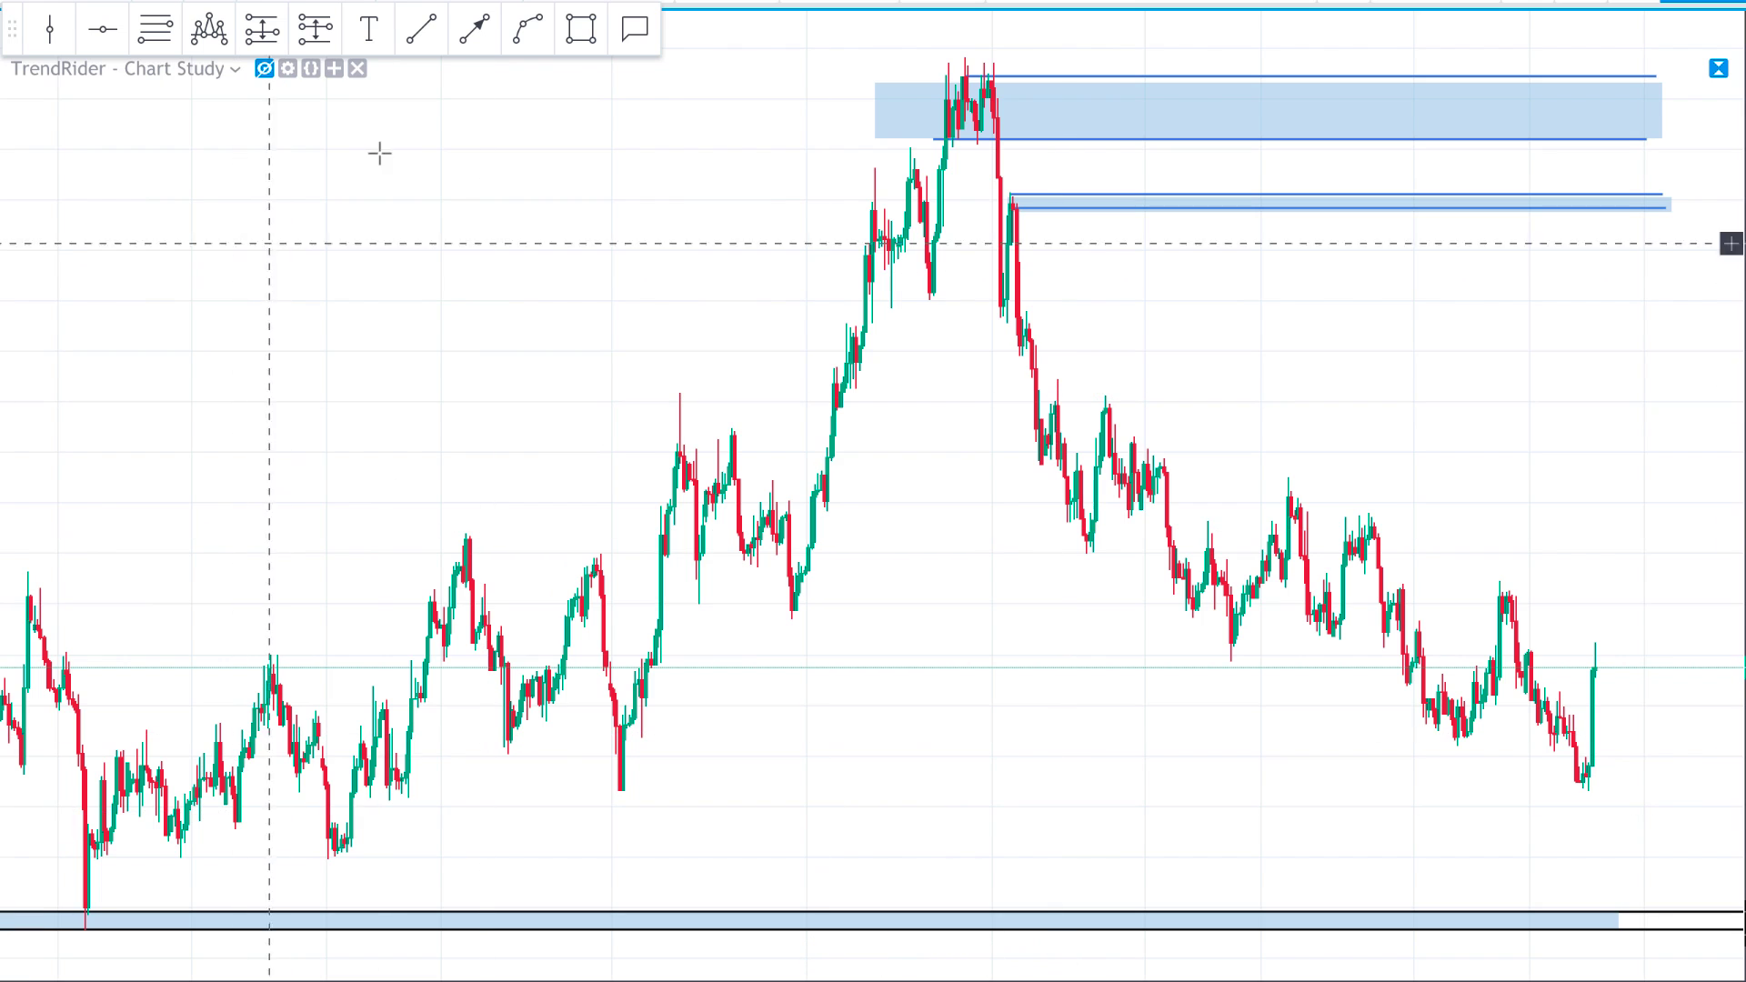
- Draw a flat blue trend line from the mid-chart swing low to the latest candles' lows
{"action": "left_click", "coordinate": [421, 29]}
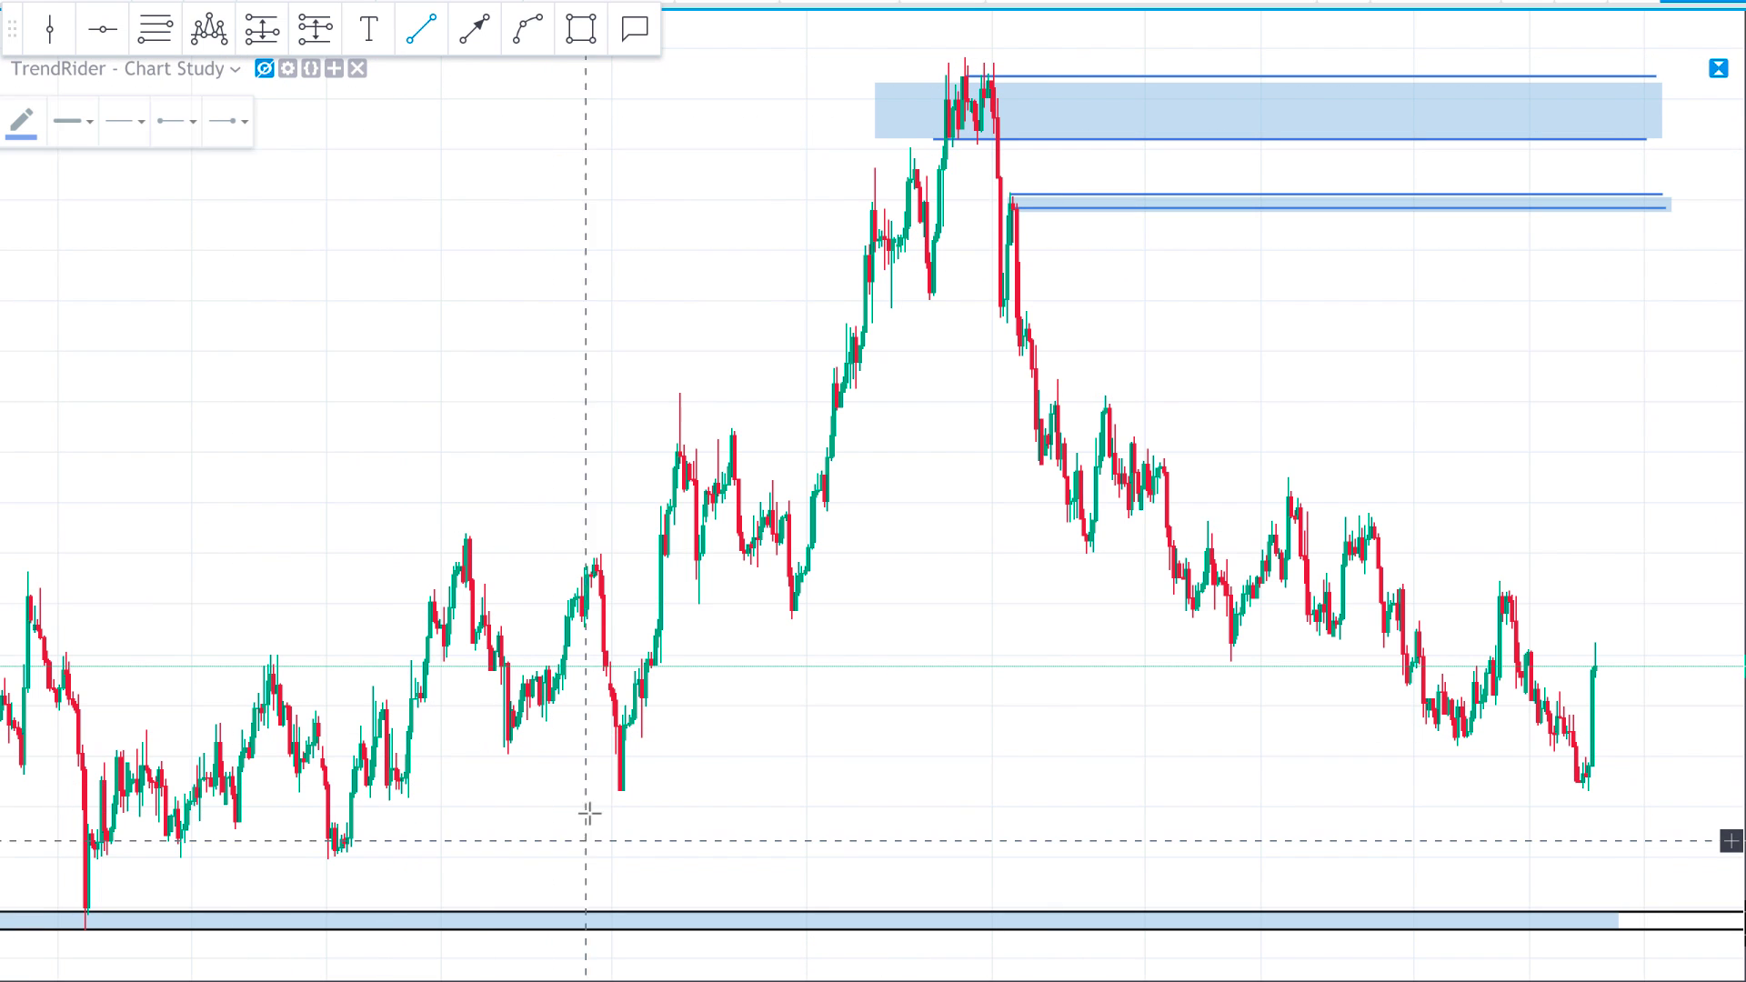
{"action": "left_click", "coordinate": [607, 791]}
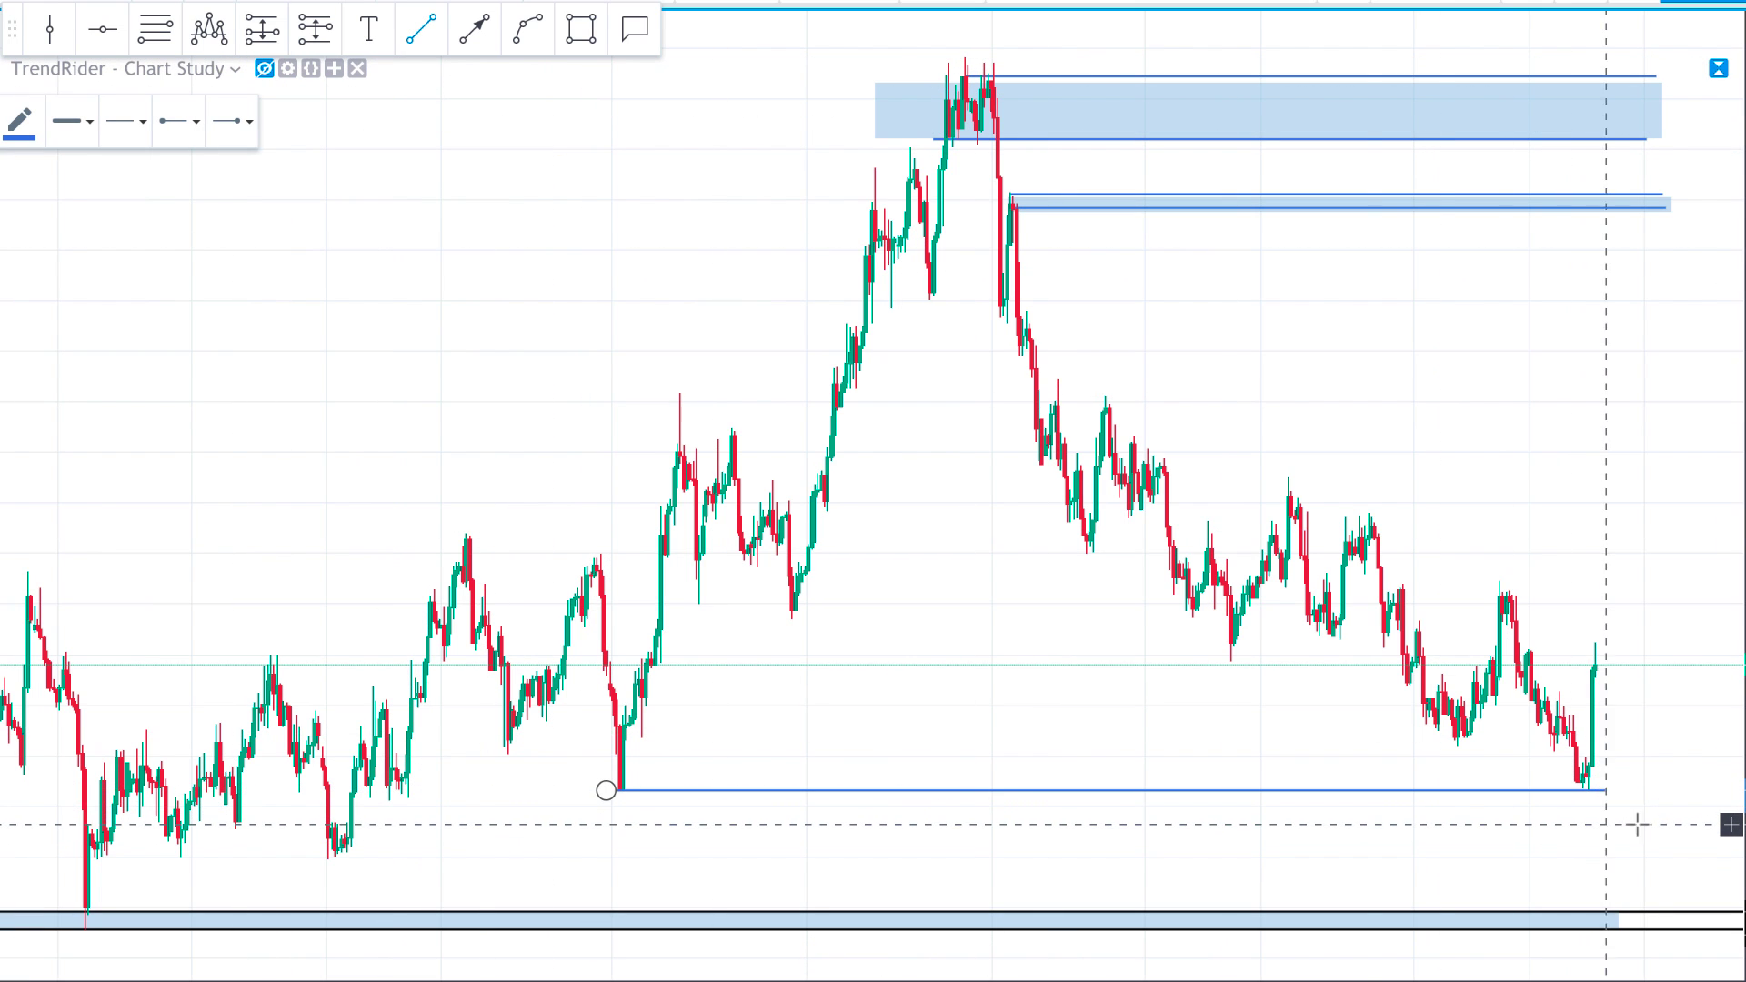
{"action": "left_click", "coordinate": [1669, 790]}
{"action": "scroll", "coordinate": [1406, 653], "scroll_direction": "up", "scroll_amount": 5}
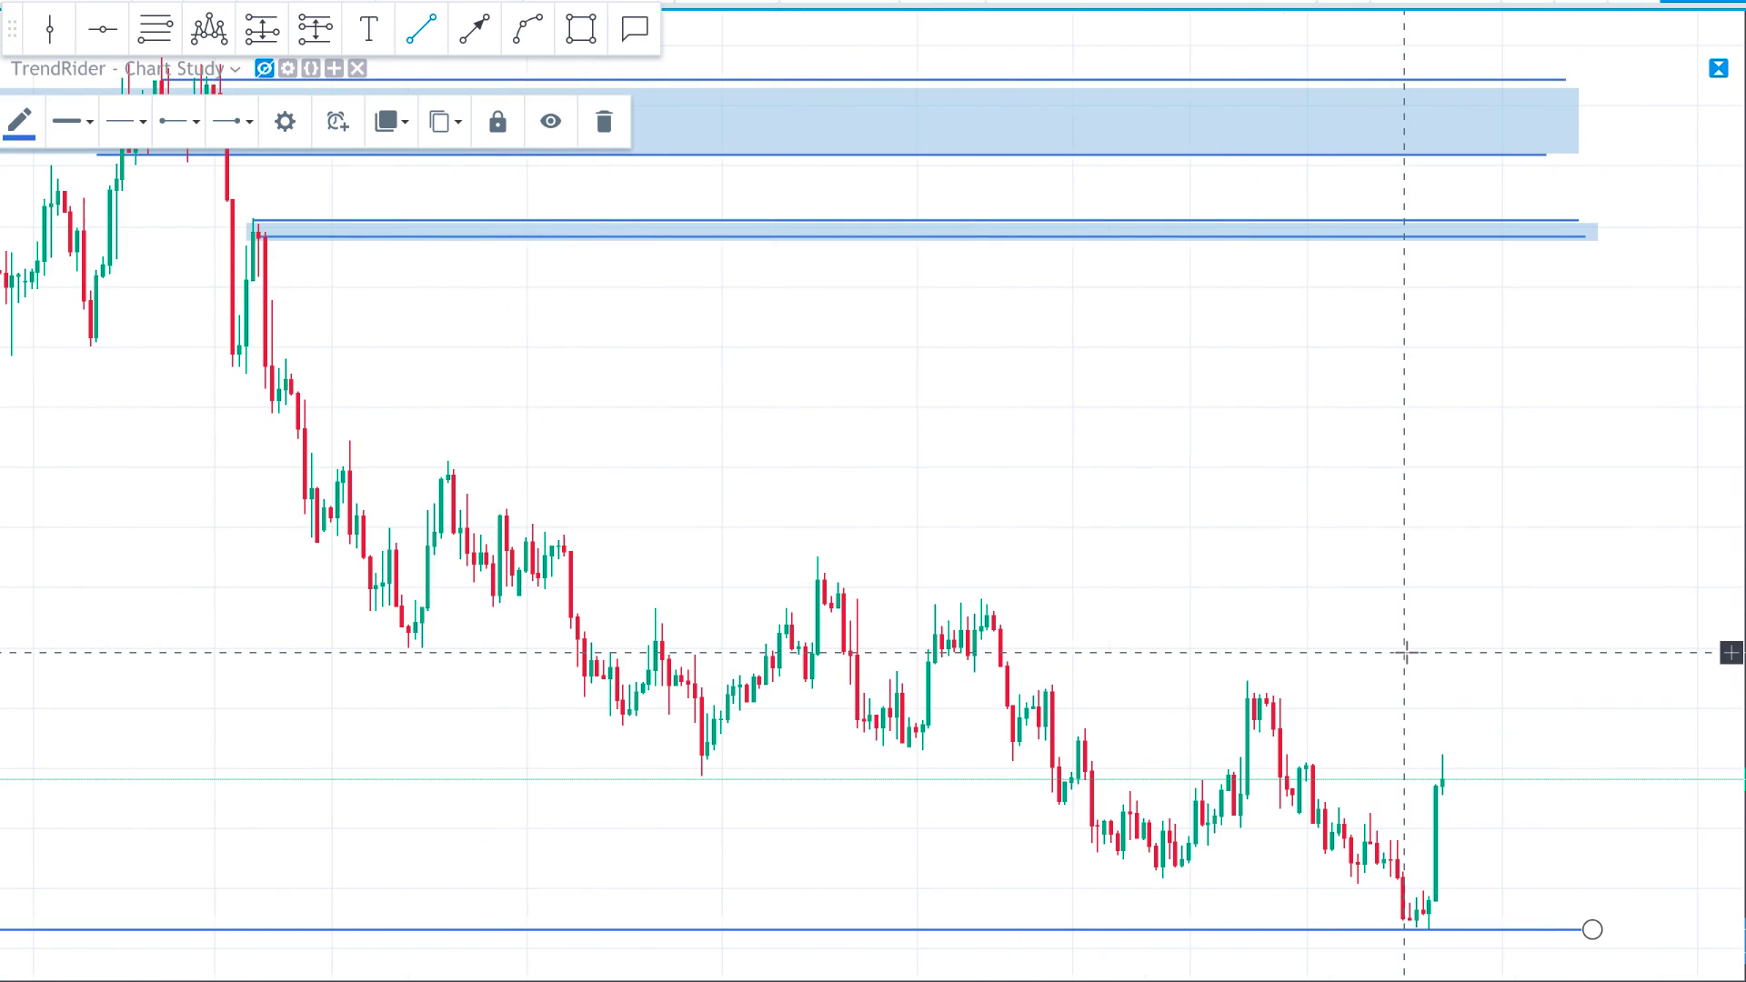
{"action": "scroll", "coordinate": [1405, 653], "scroll_direction": "down", "scroll_amount": 1}
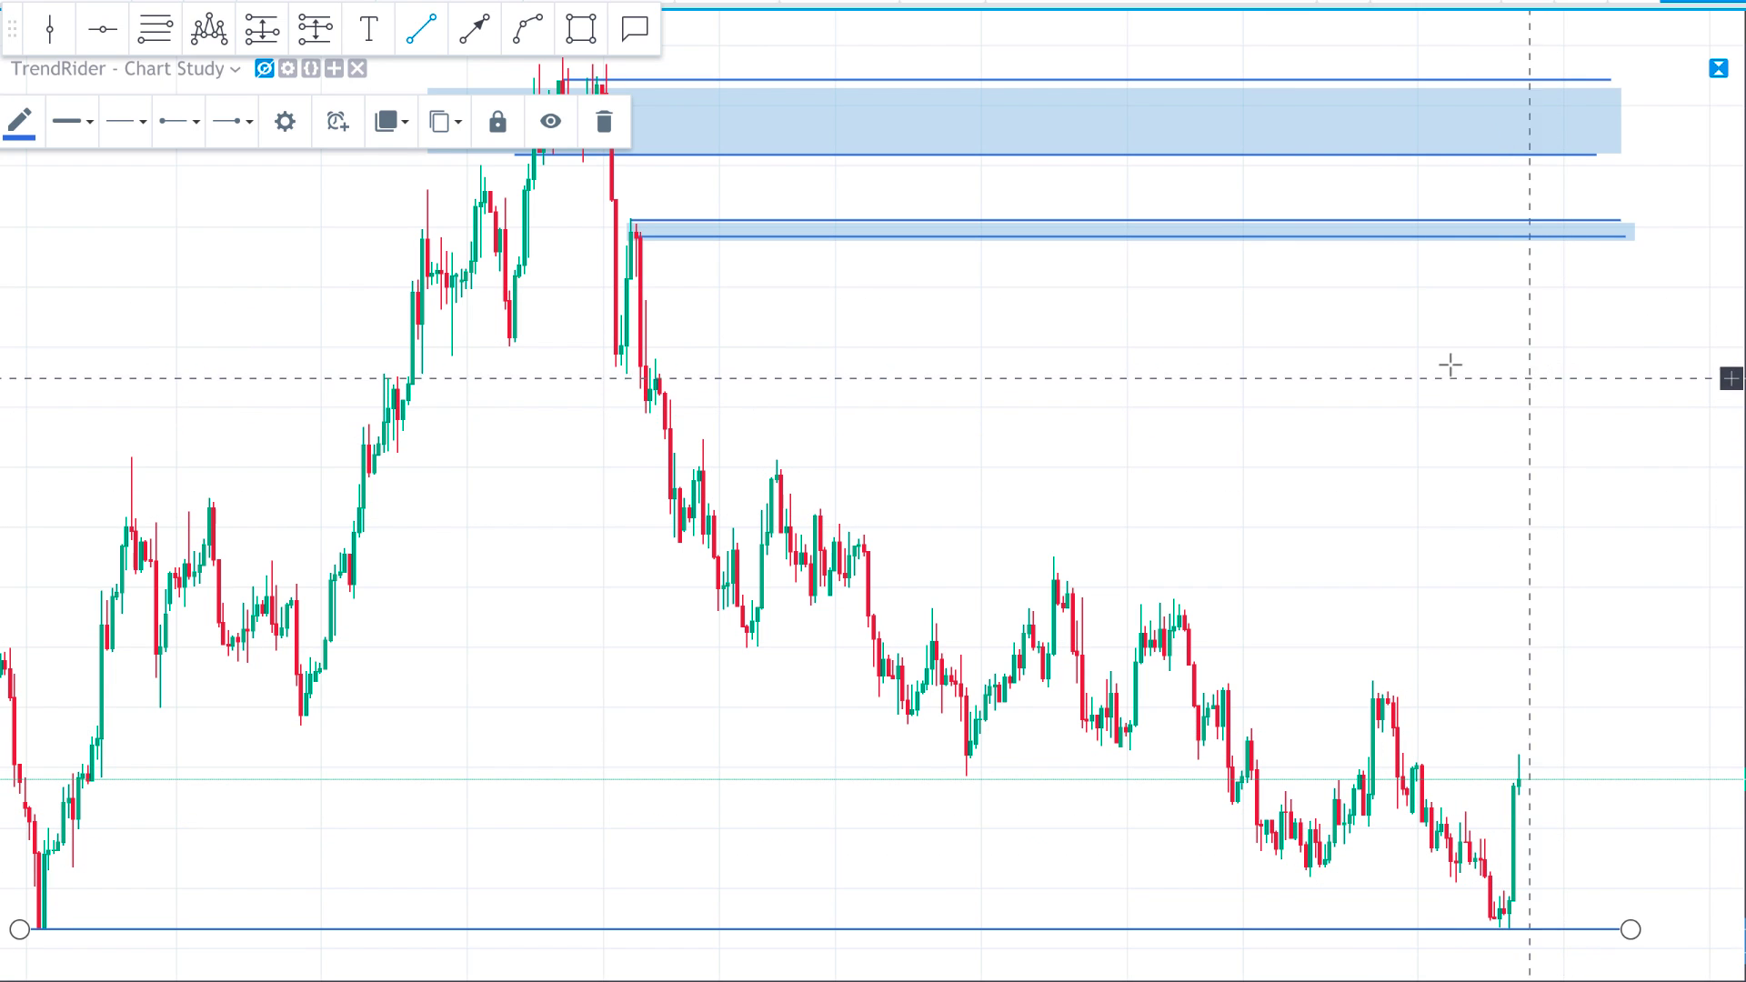
{"action": "scroll", "coordinate": [1190, 326], "scroll_direction": "down", "scroll_amount": 4}
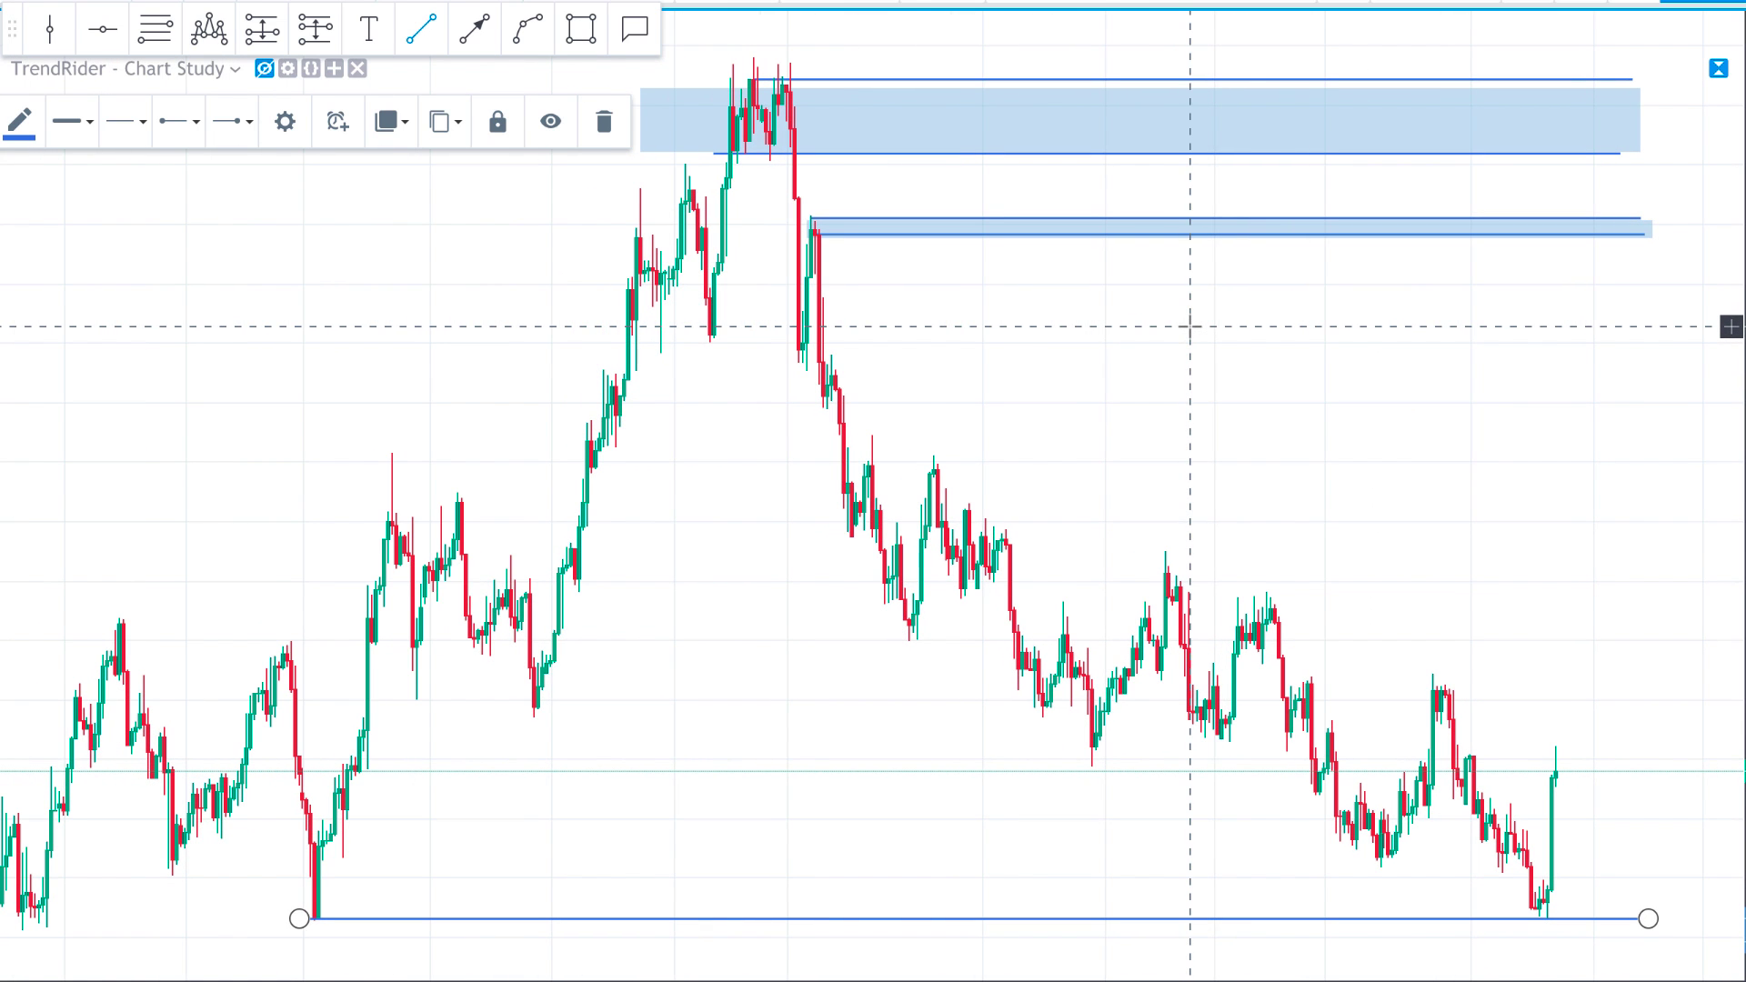